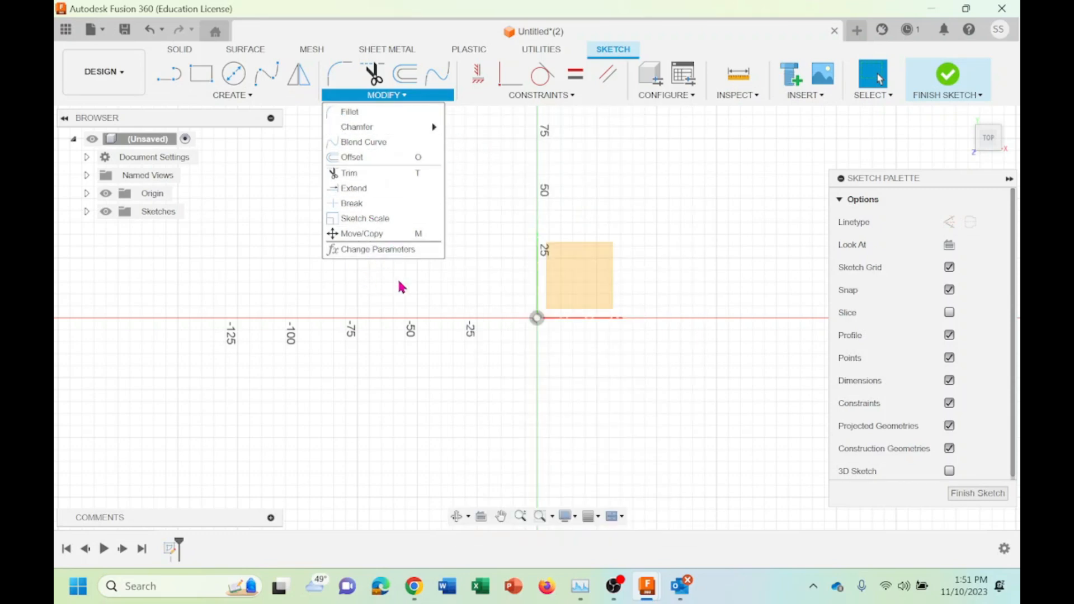
# Draw a center rectangle 100 mm wide and 50 mm high at the origin, and expand the Sketches folder
pyautogui.click(704, 209)
pyautogui.moveTo(700, 178)
pyautogui.mouseDown(button='middle')
pyautogui.moveTo(556, 208)
pyautogui.moveTo(563, 215)
pyautogui.mouseUp(button='middle')
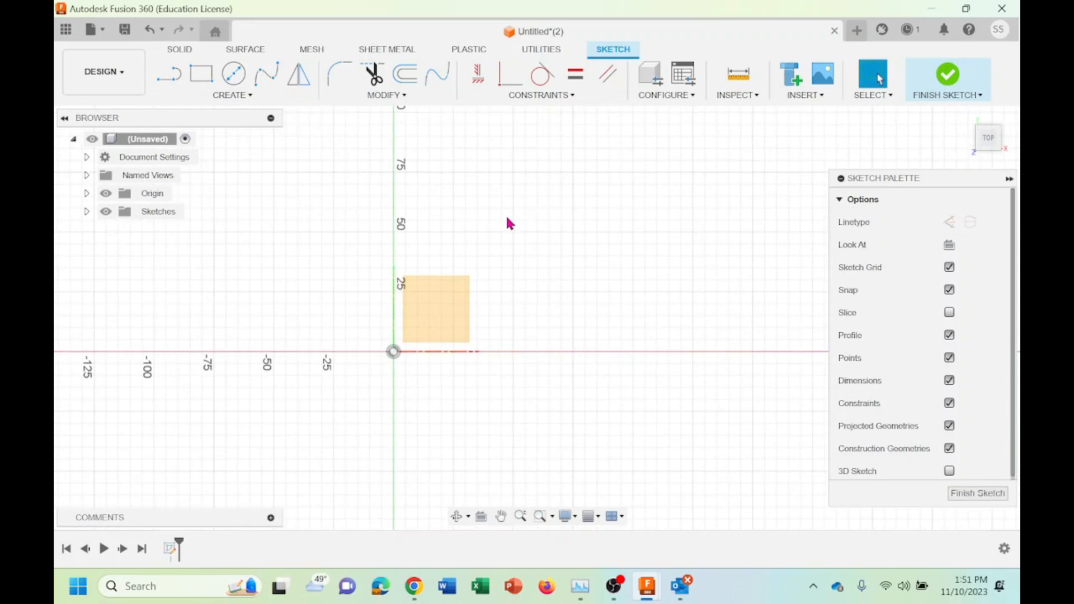
pyautogui.click(201, 79)
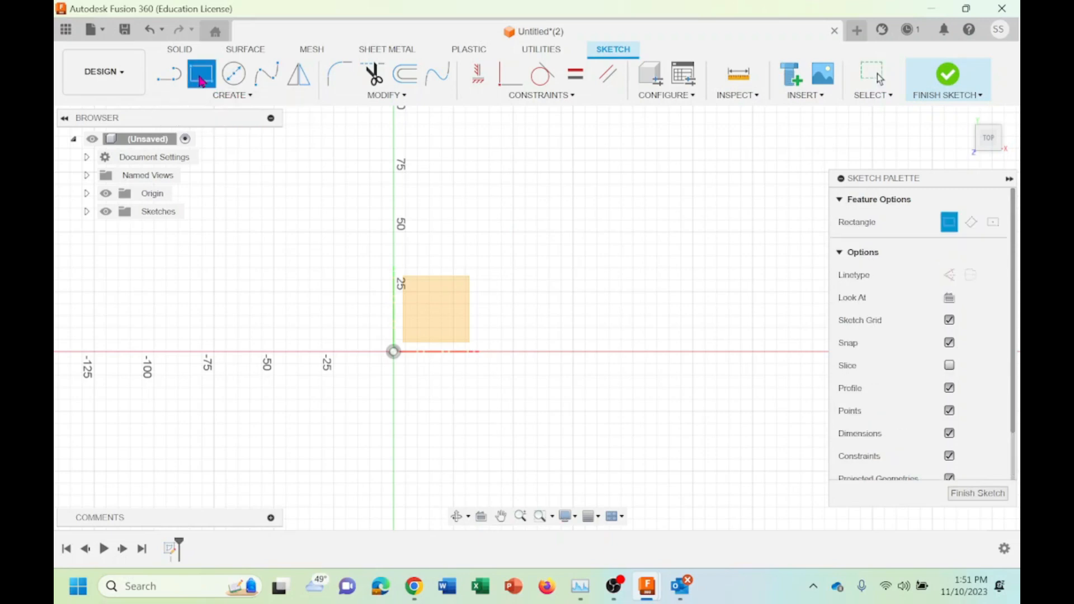
pyautogui.click(224, 96)
pyautogui.moveTo(218, 126)
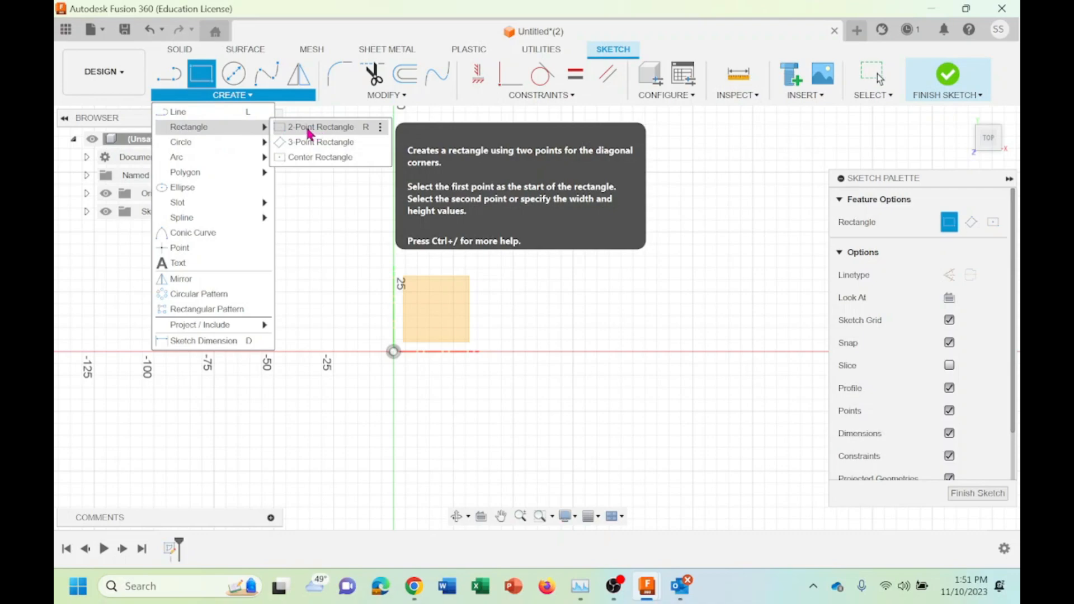
pyautogui.click(283, 159)
pyautogui.click(394, 351)
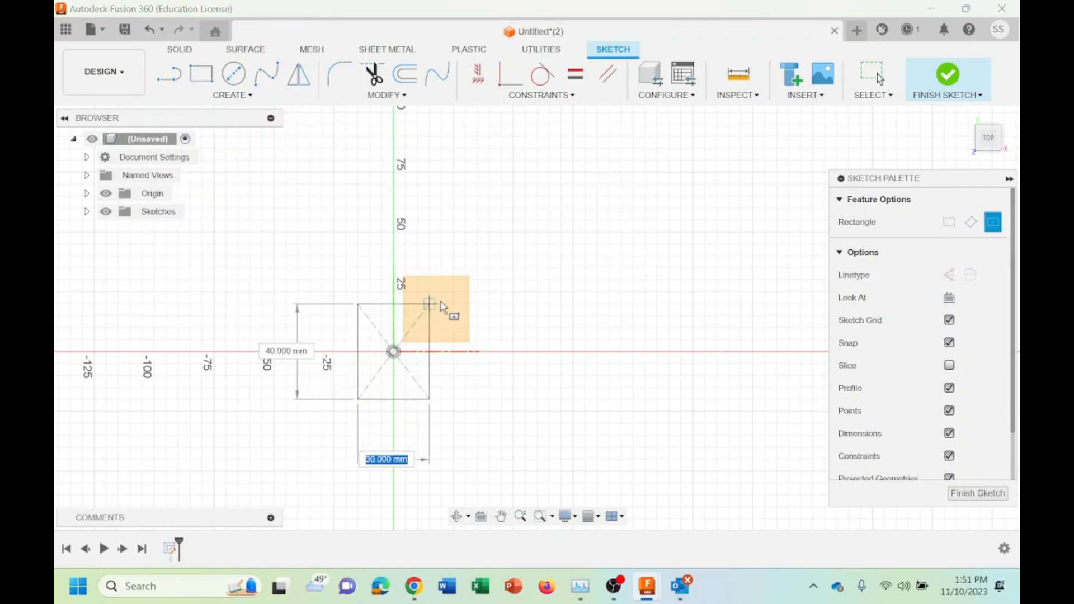
pyautogui.write('100')
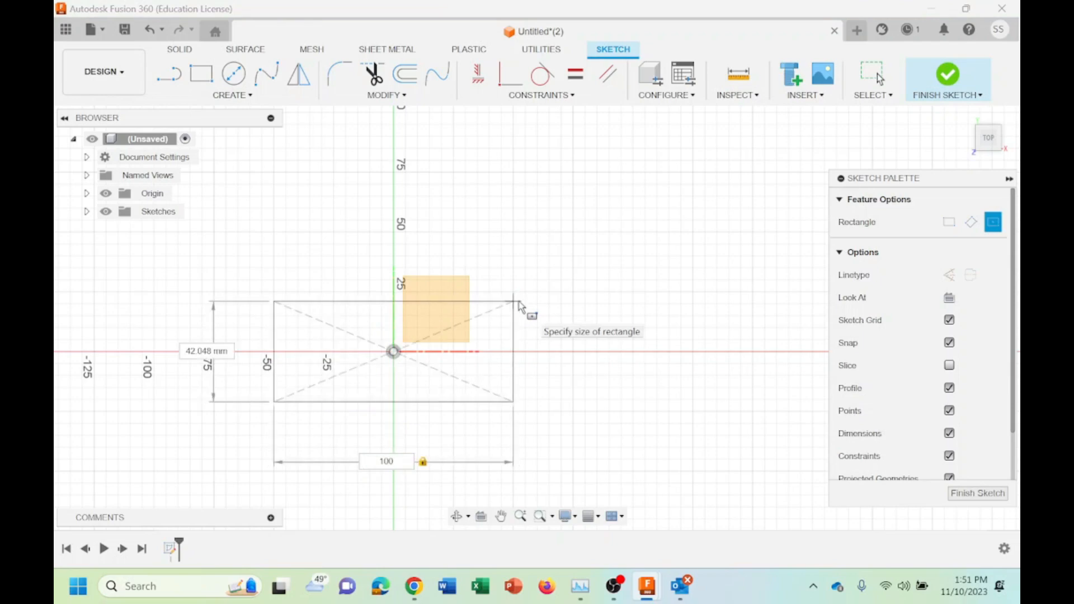
pyautogui.press('Tab')
pyautogui.write('50')
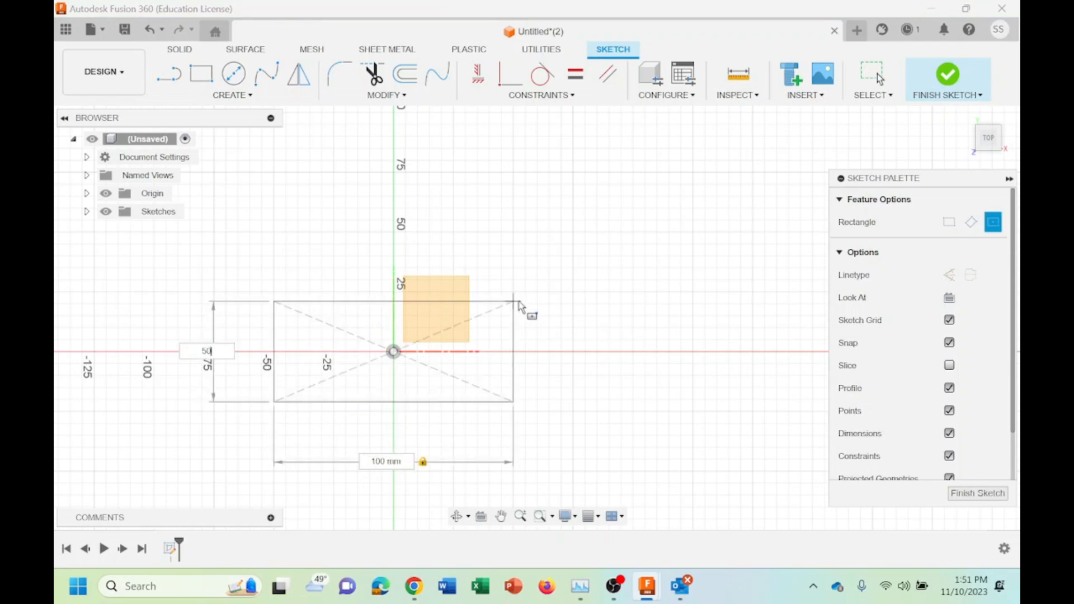
pyautogui.press('Tab')
pyautogui.press('Return')
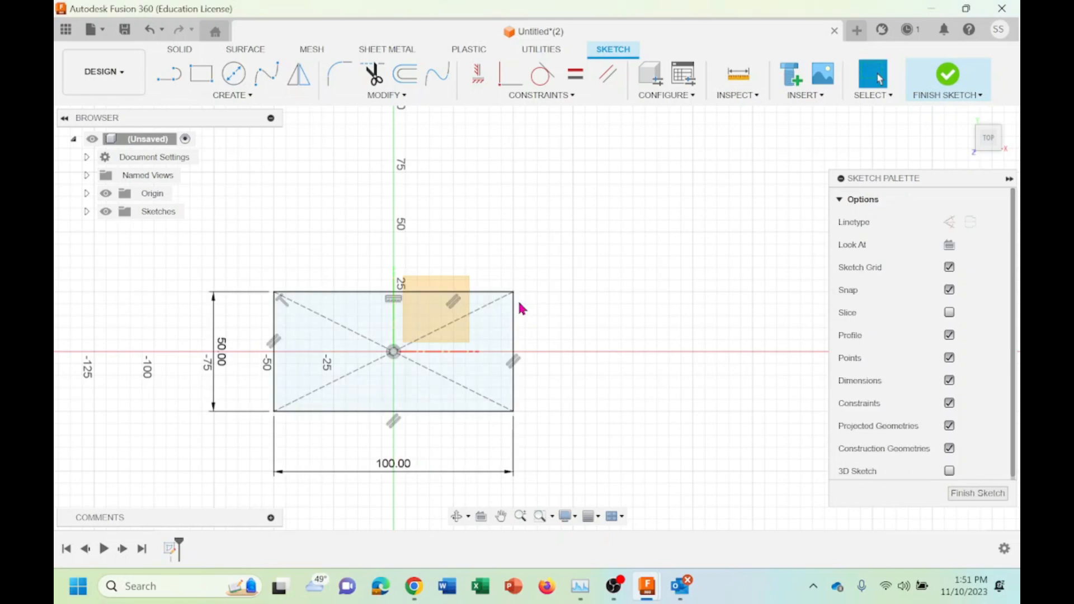
pyautogui.click(86, 212)
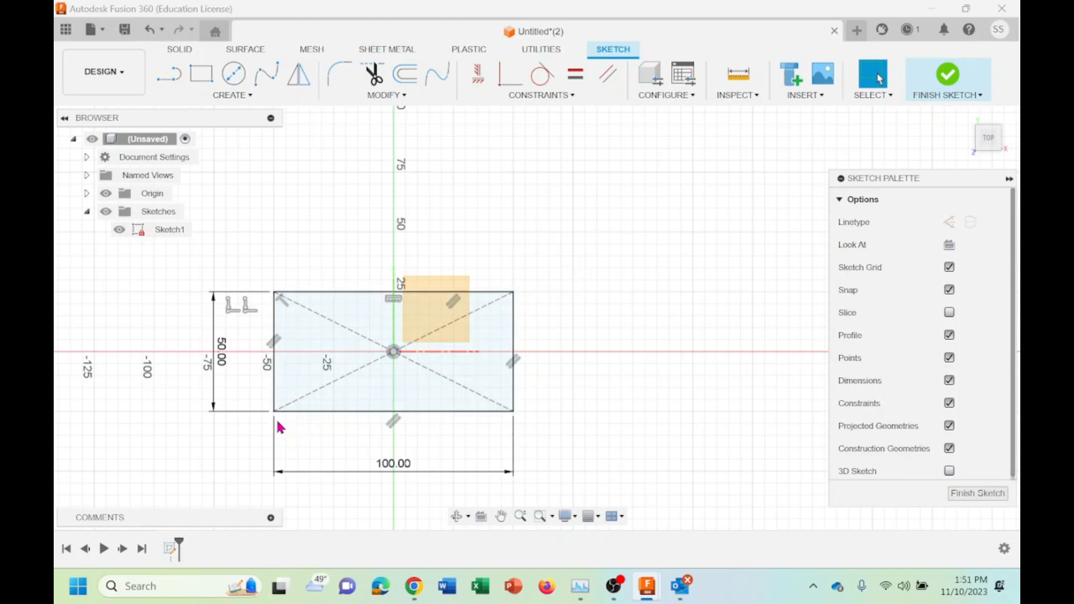
# Try to fillet the four corners of the rectangle with a 10 mm radius
pyautogui.click(403, 95)
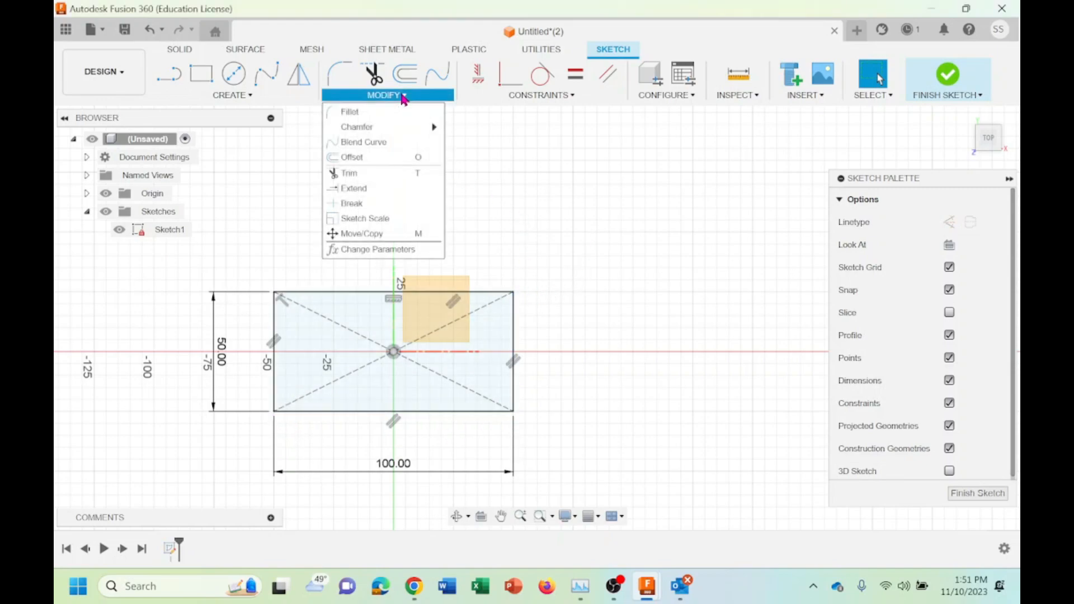
pyautogui.click(368, 115)
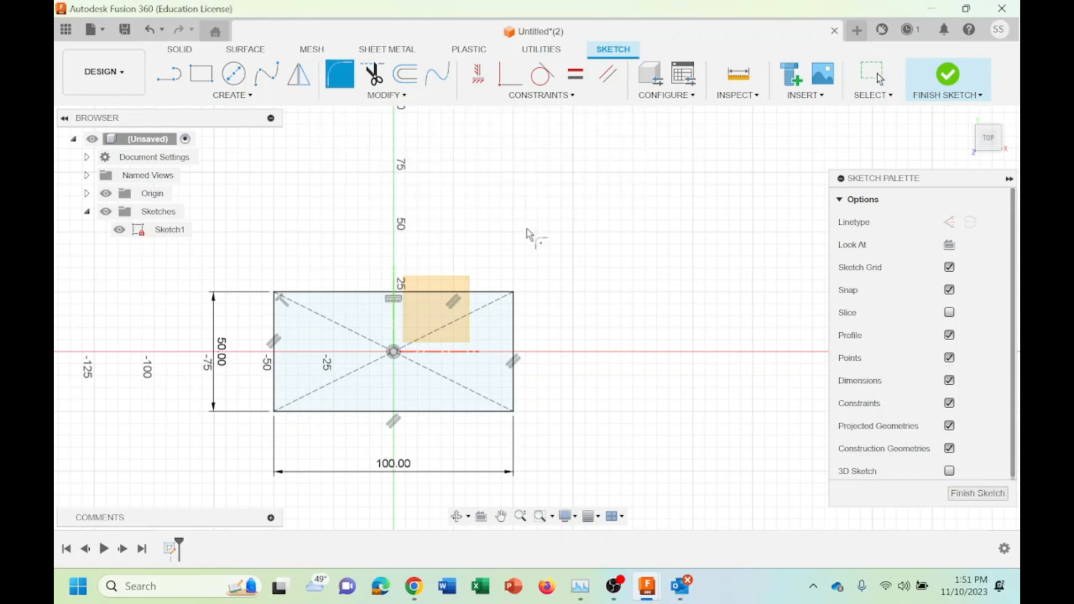
pyautogui.click(488, 296)
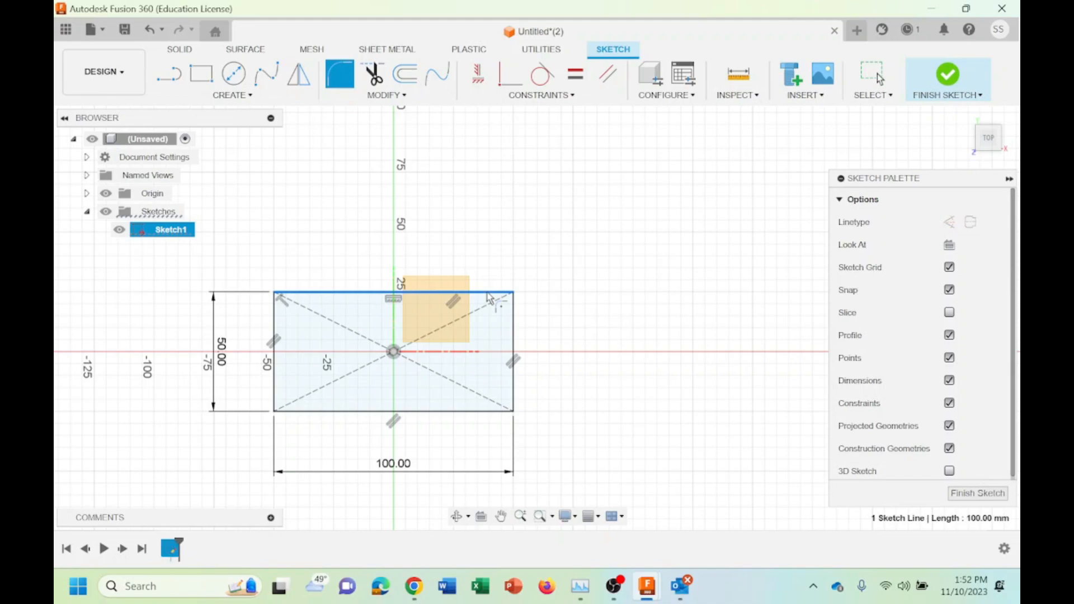
pyautogui.click(515, 324)
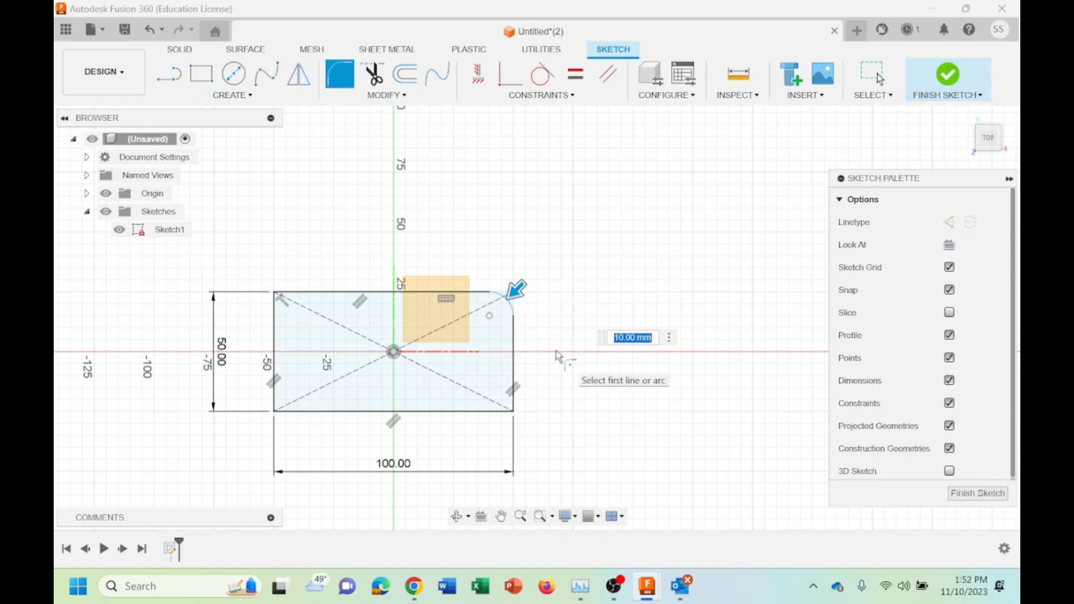
pyautogui.click(514, 374)
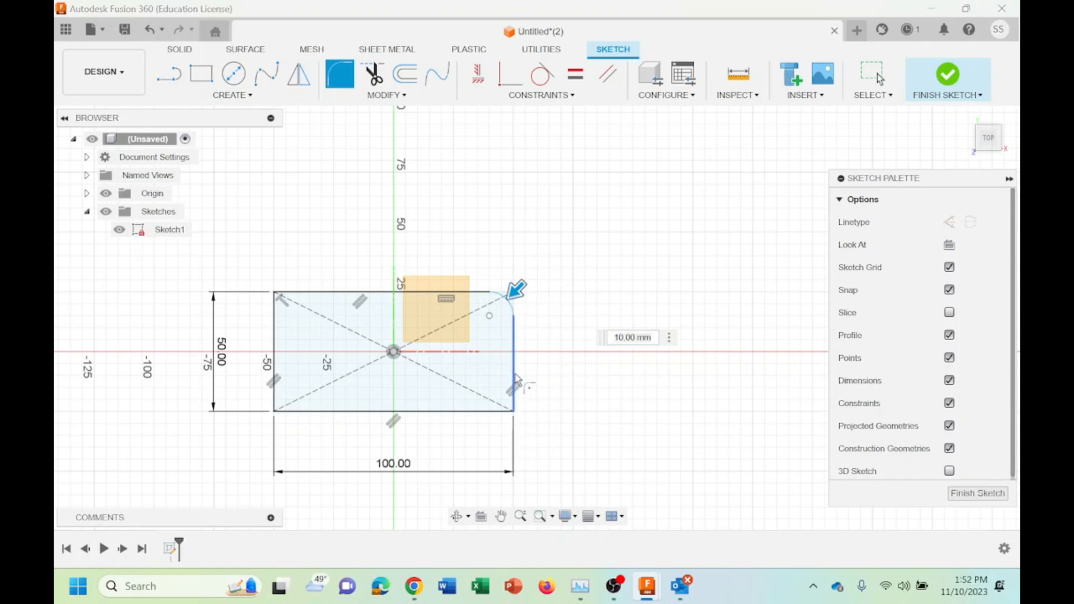
pyautogui.click(486, 411)
pyautogui.press('Return')
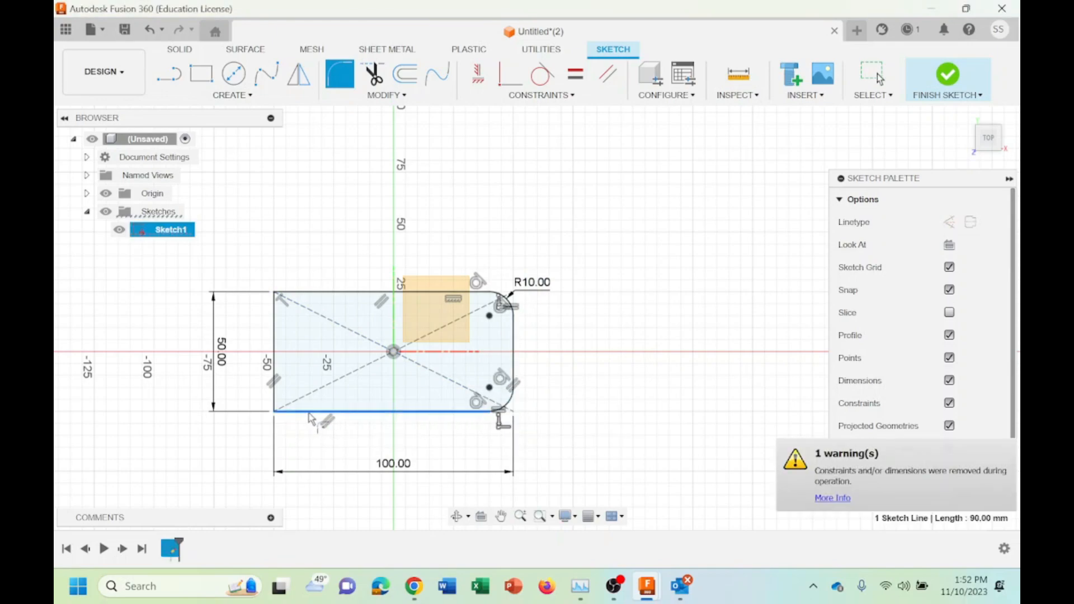
pyautogui.click(276, 400)
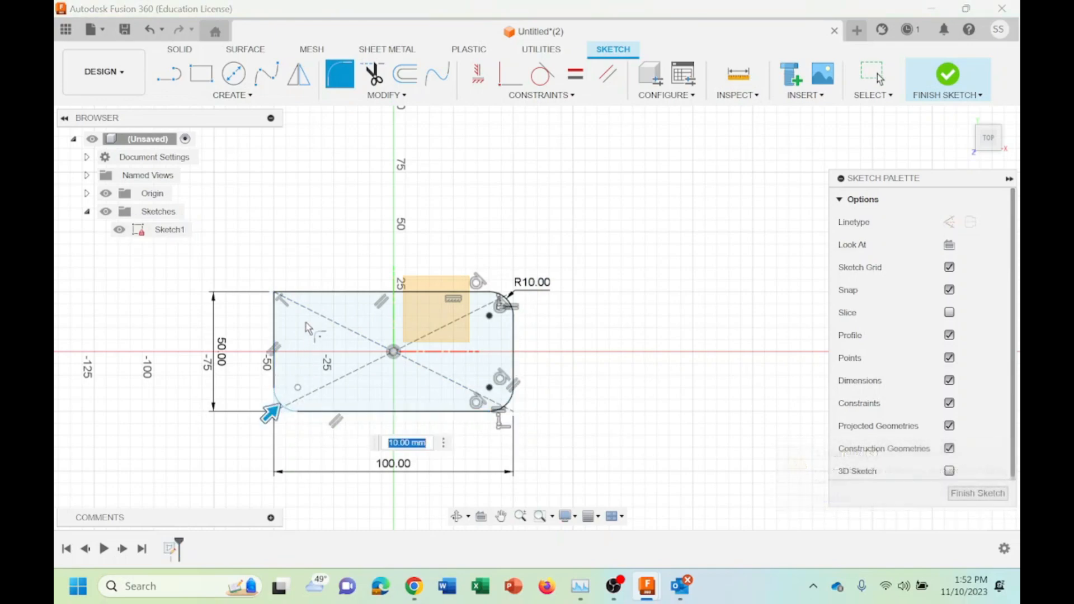
pyautogui.click(307, 293)
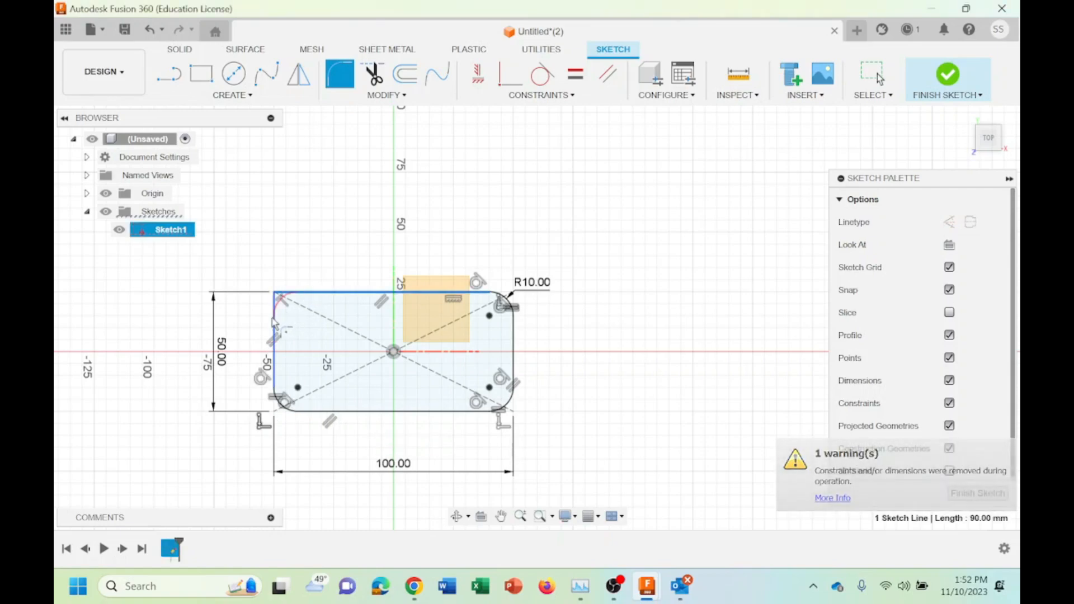
pyautogui.click(274, 317)
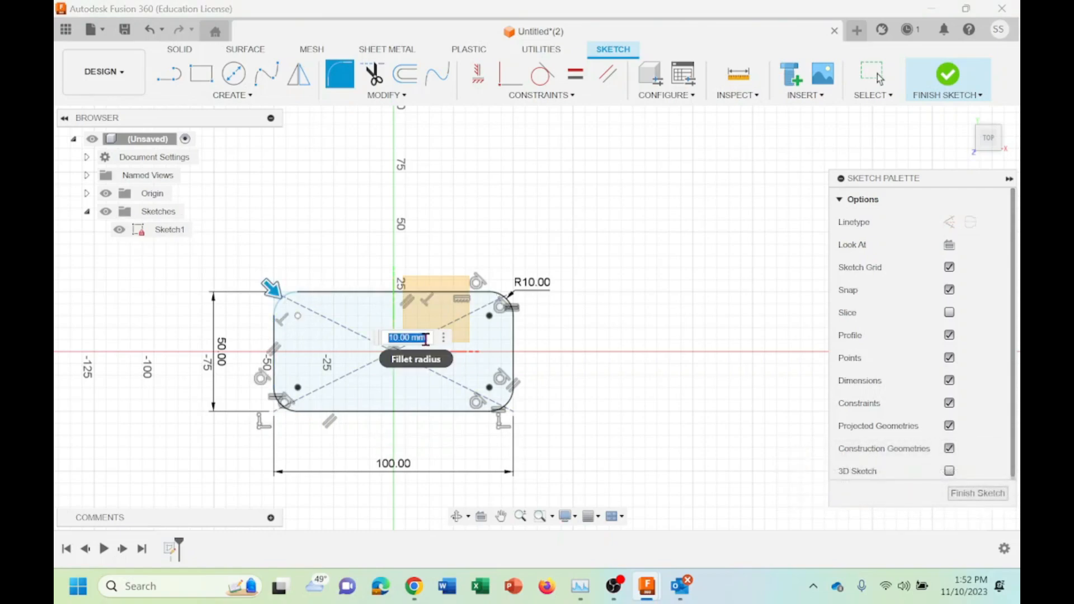
# Try to change the radius of the corner fillets to 2010 mm
pyautogui.write('201')
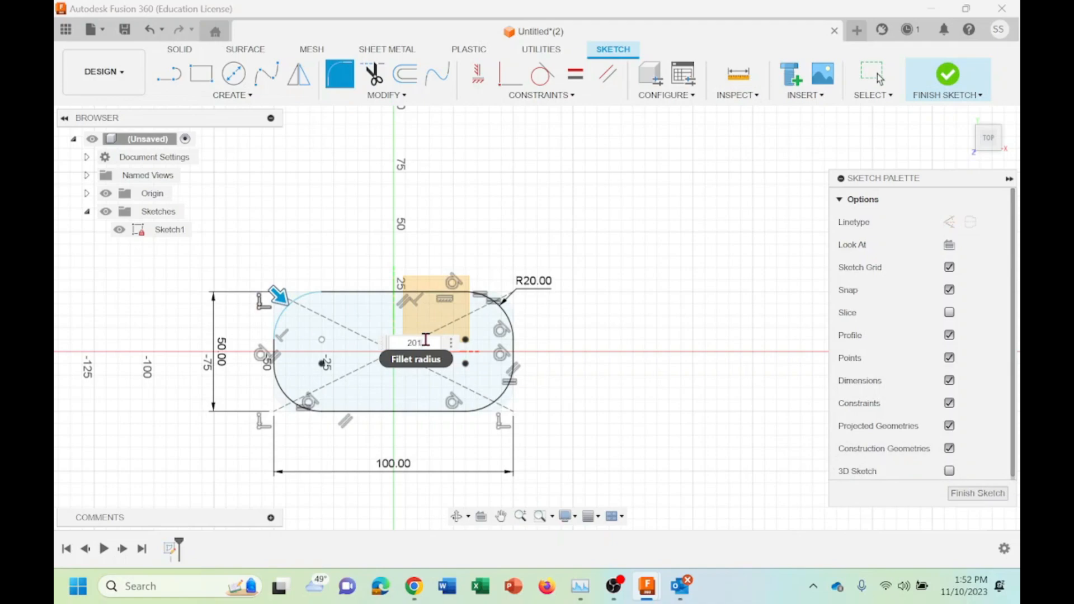
pyautogui.write('0')
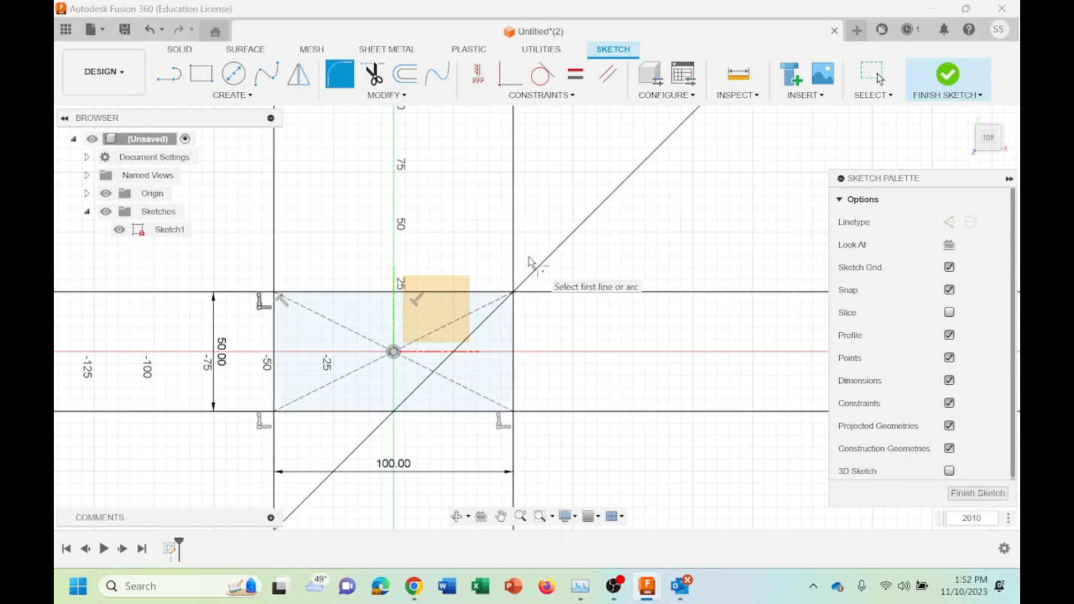
pyautogui.press('Return')
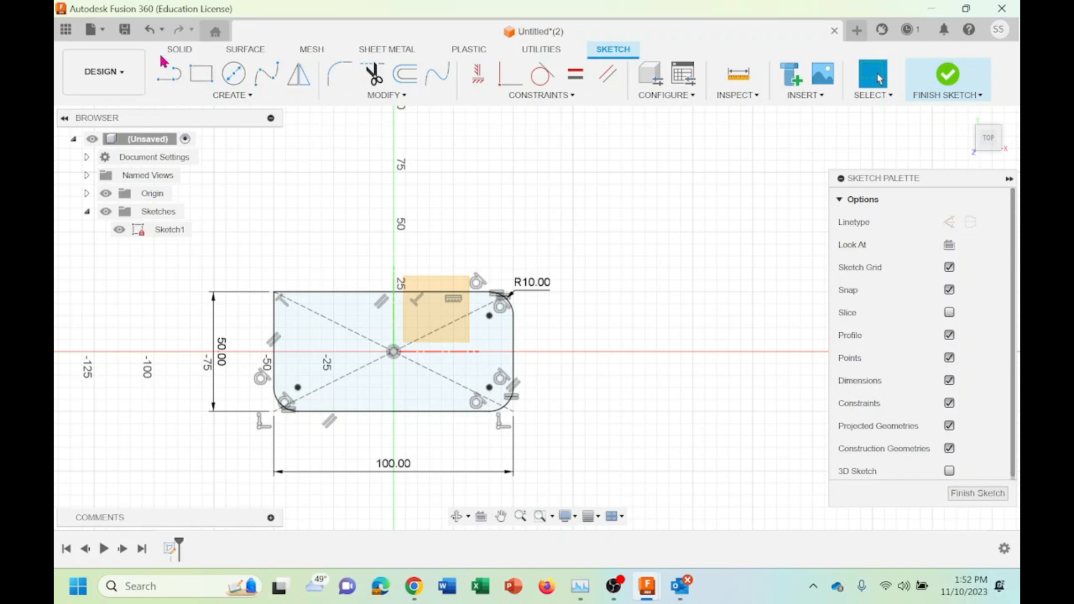
# Undo the corner fillets on the rectangle
pyautogui.click(150, 34)
pyautogui.click(150, 34)
pyautogui.click(150, 34)
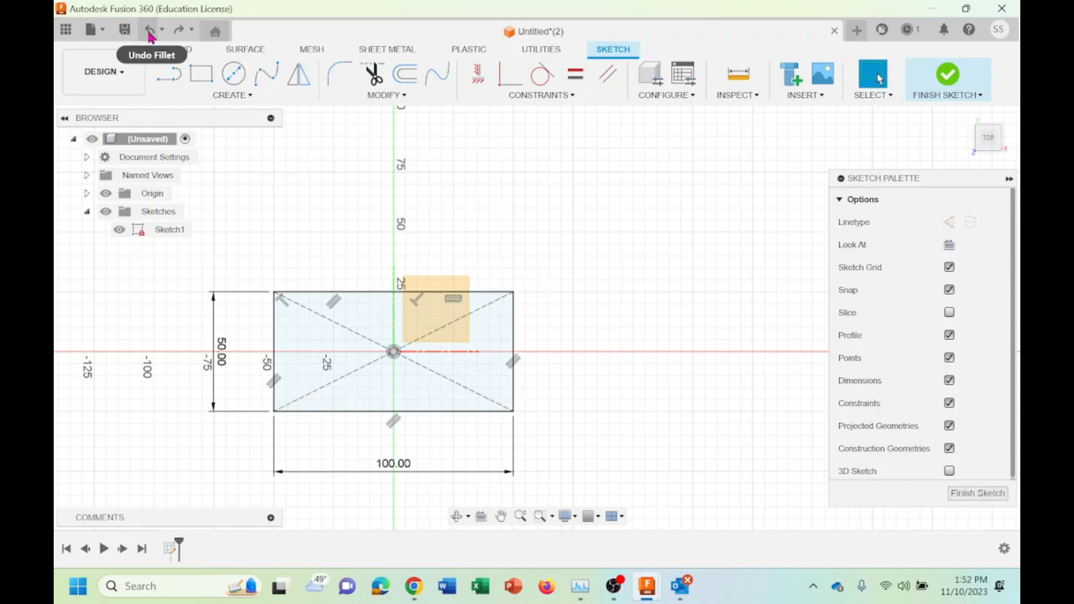
# Fillet all four corners of the rectangle with a 12 mm radius
pyautogui.click(372, 94)
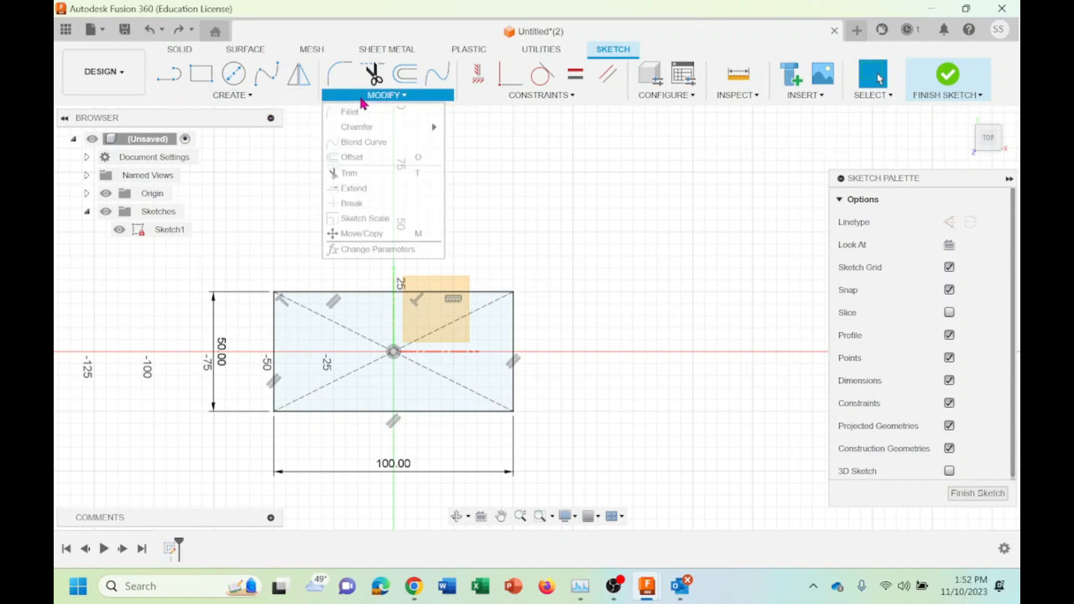
pyautogui.click(348, 112)
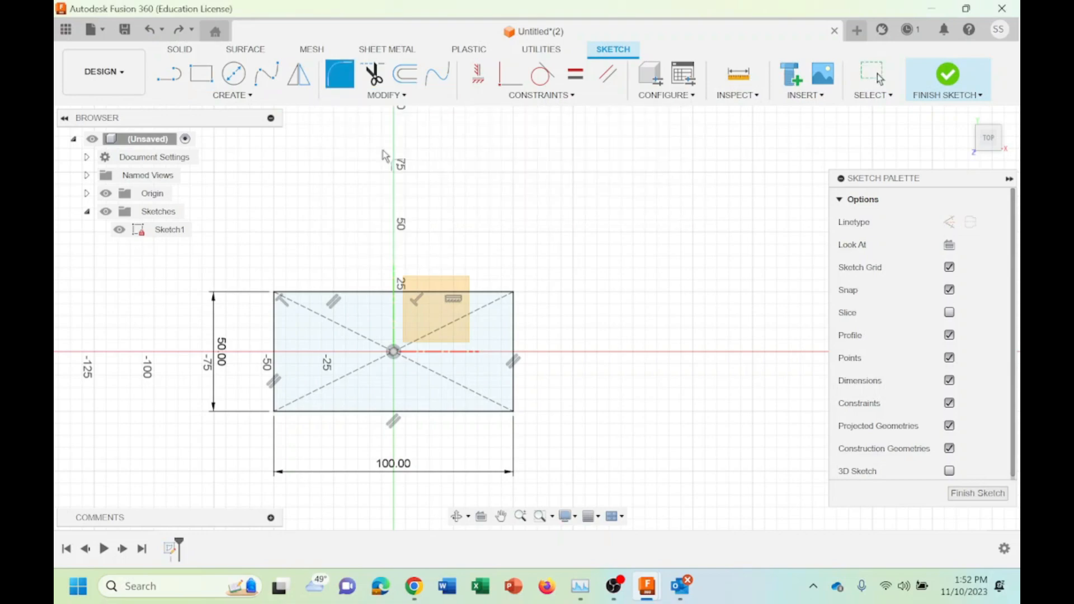
pyautogui.click(497, 292)
pyautogui.click(514, 327)
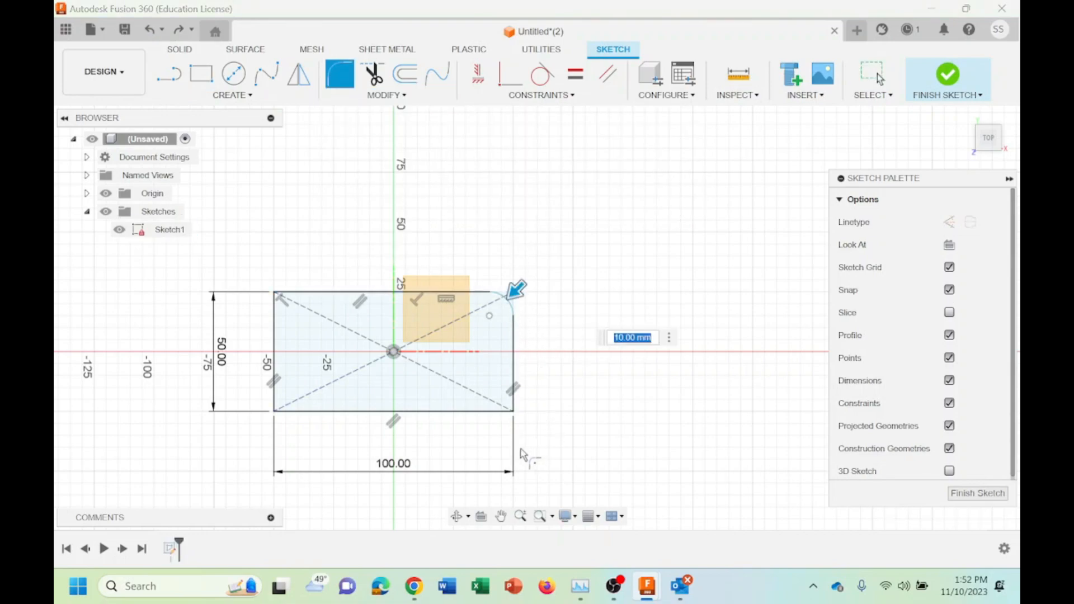
pyautogui.click(513, 371)
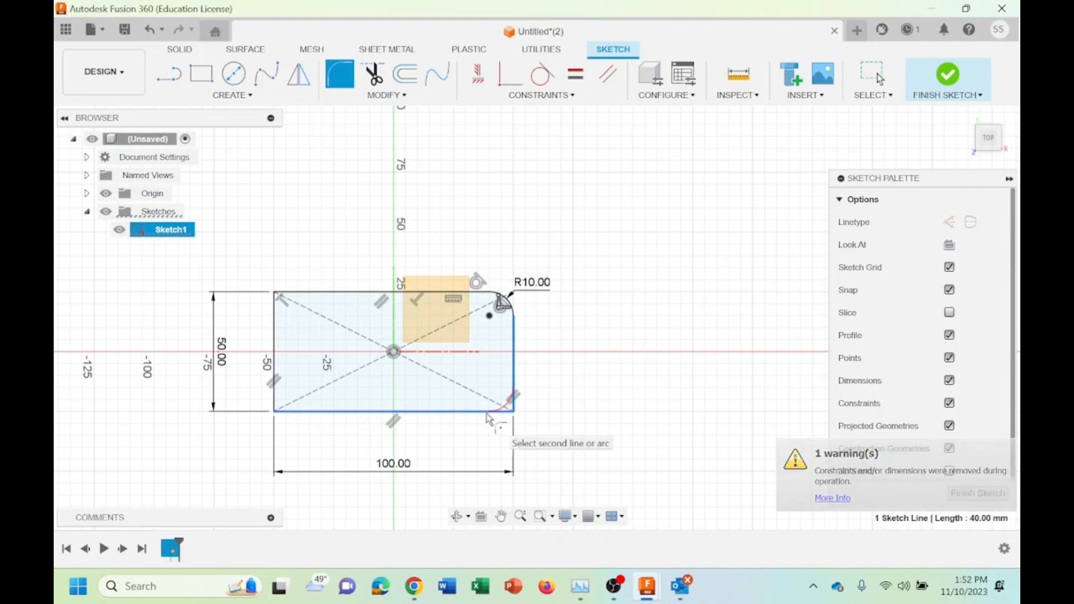
pyautogui.click(486, 412)
pyautogui.click(283, 412)
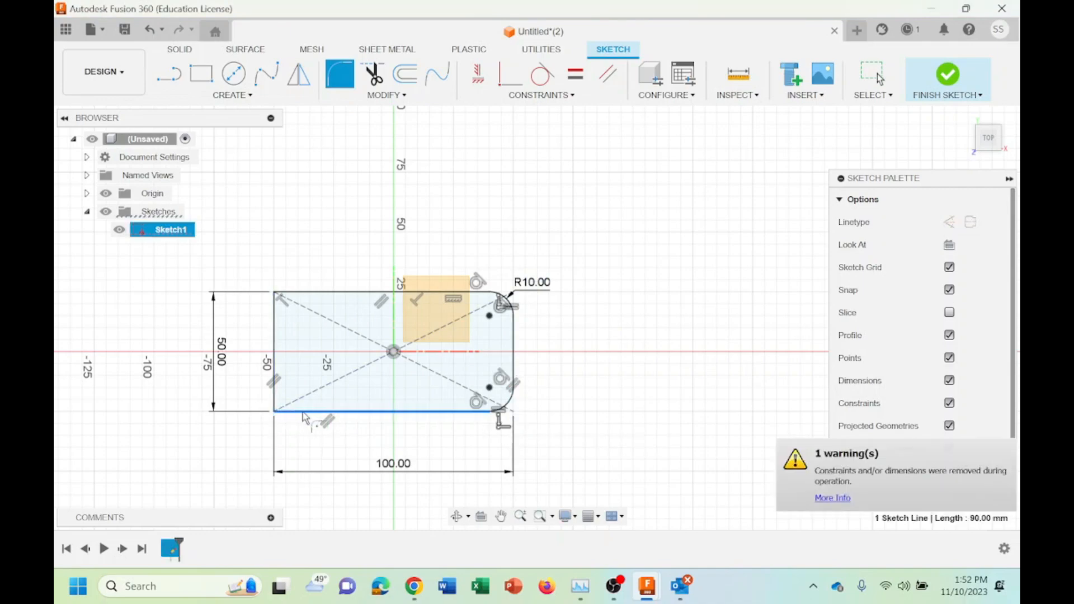
pyautogui.click(275, 399)
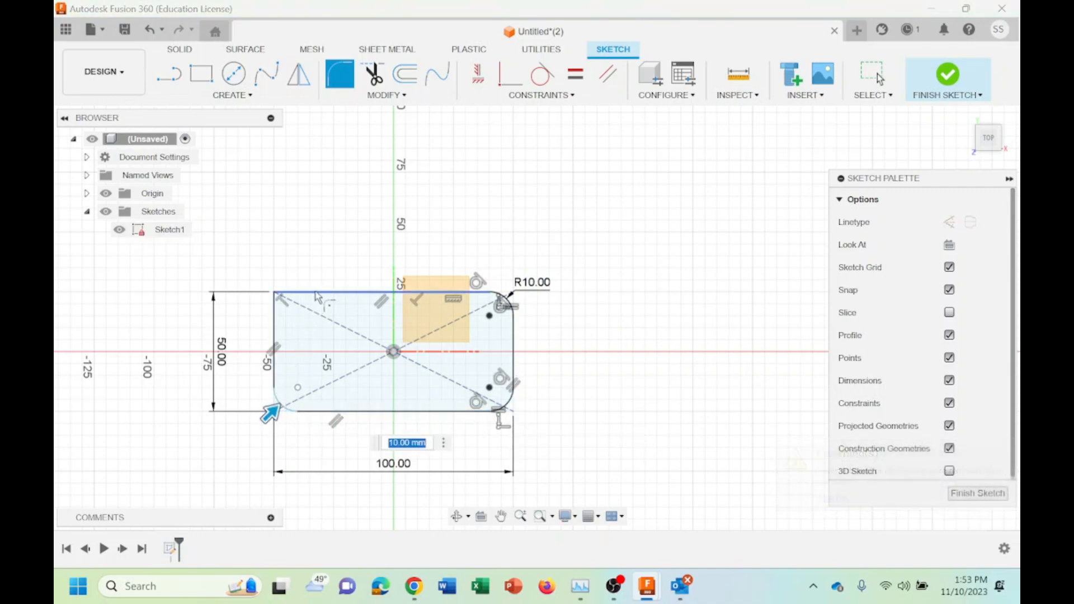
pyautogui.click(272, 328)
pyautogui.click(274, 329)
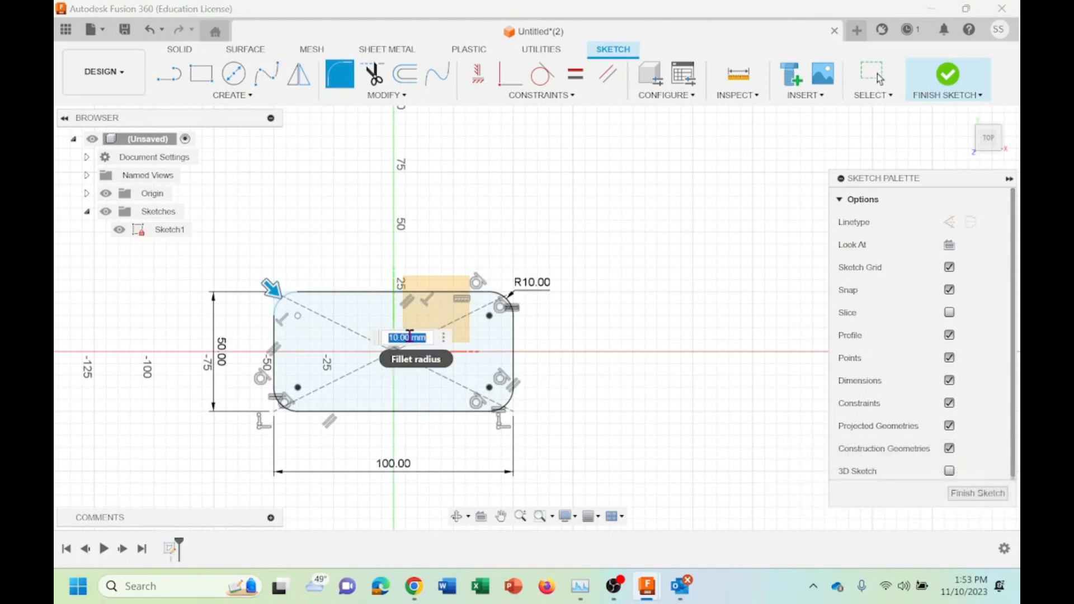
pyautogui.write('12')
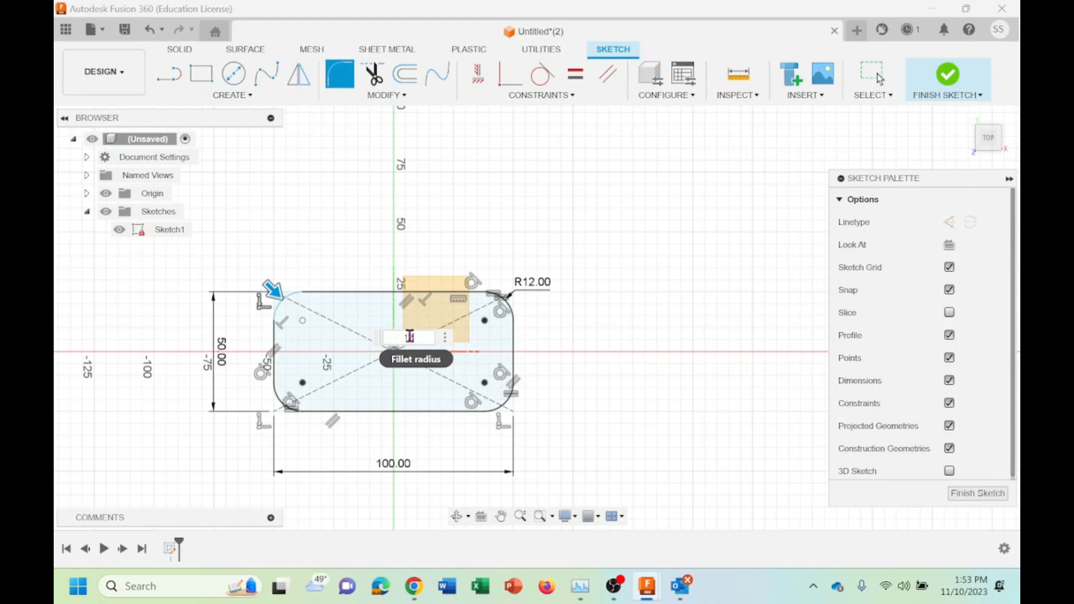
pyautogui.press('Return')
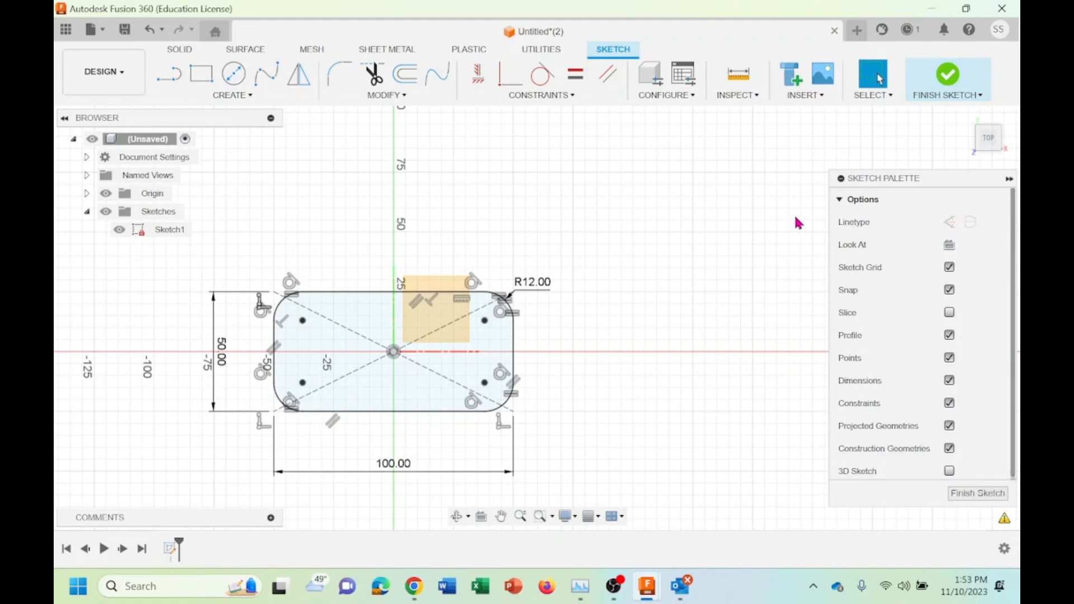
# Offset the rounded rectangle's outline 5 mm inward and finish the sketch
pyautogui.click(400, 96)
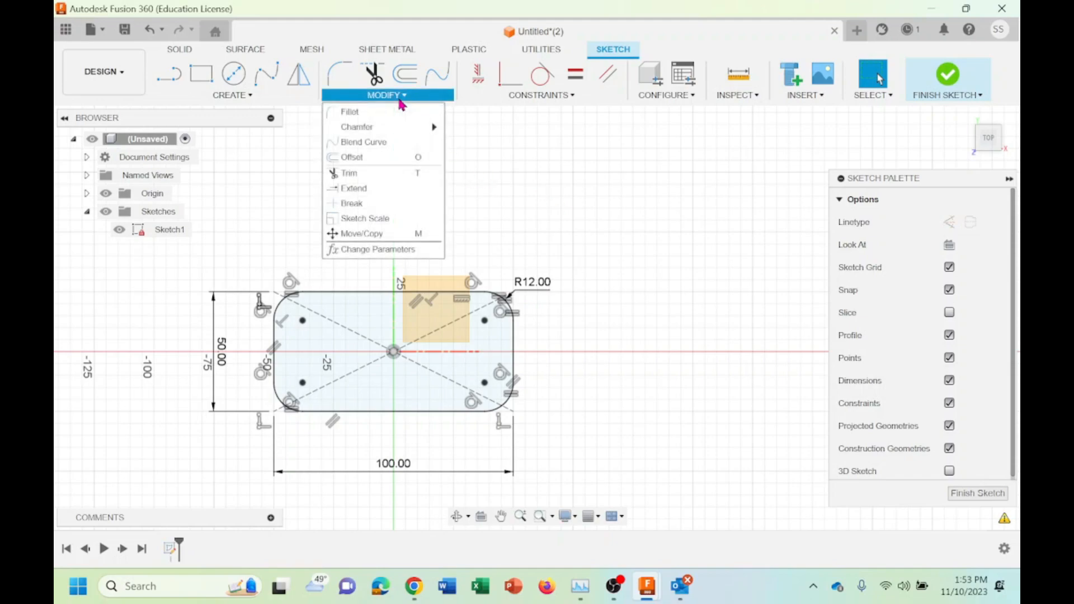
pyautogui.click(353, 159)
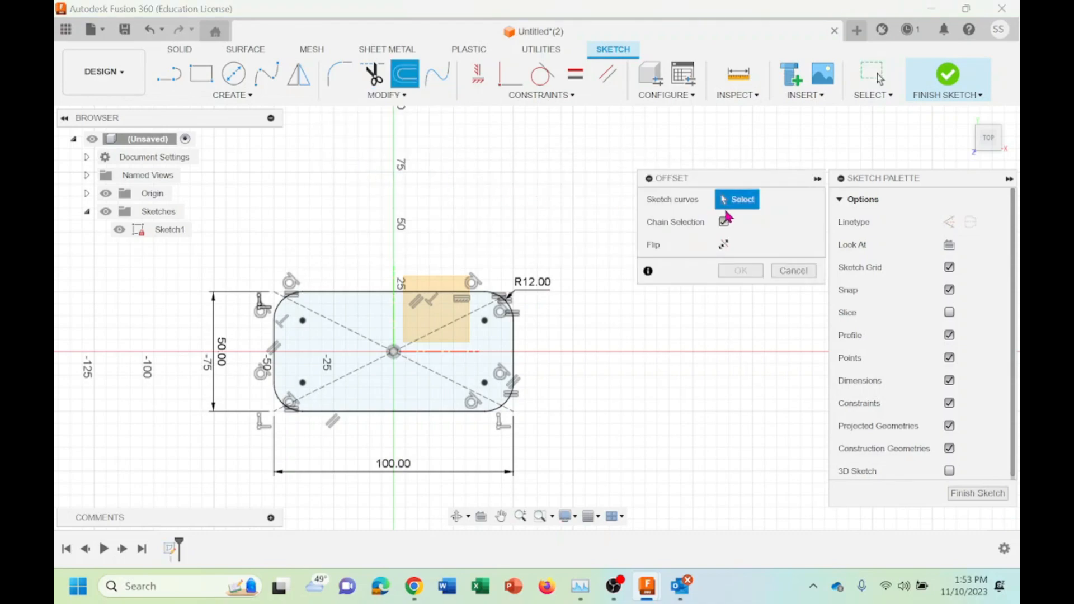
pyautogui.click(442, 294)
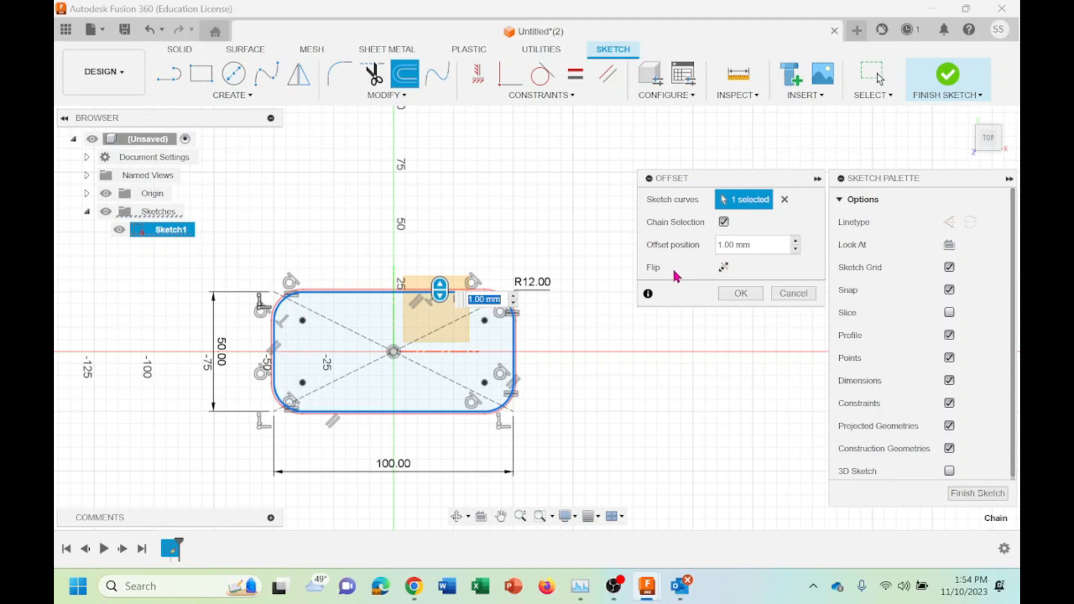
pyautogui.write('5')
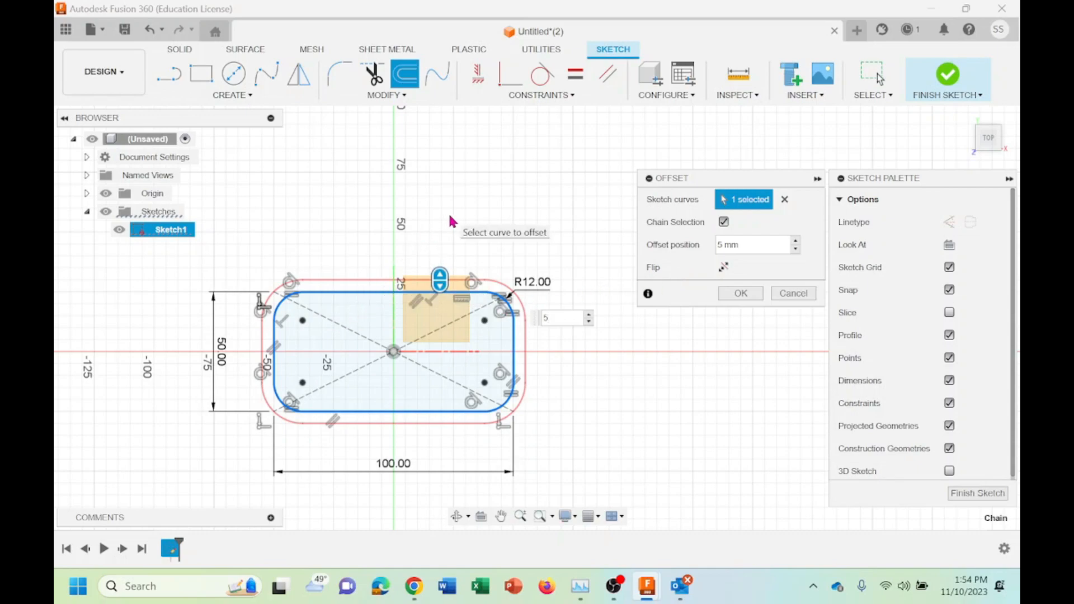
pyautogui.press('BackSpace')
pyautogui.write('-5')
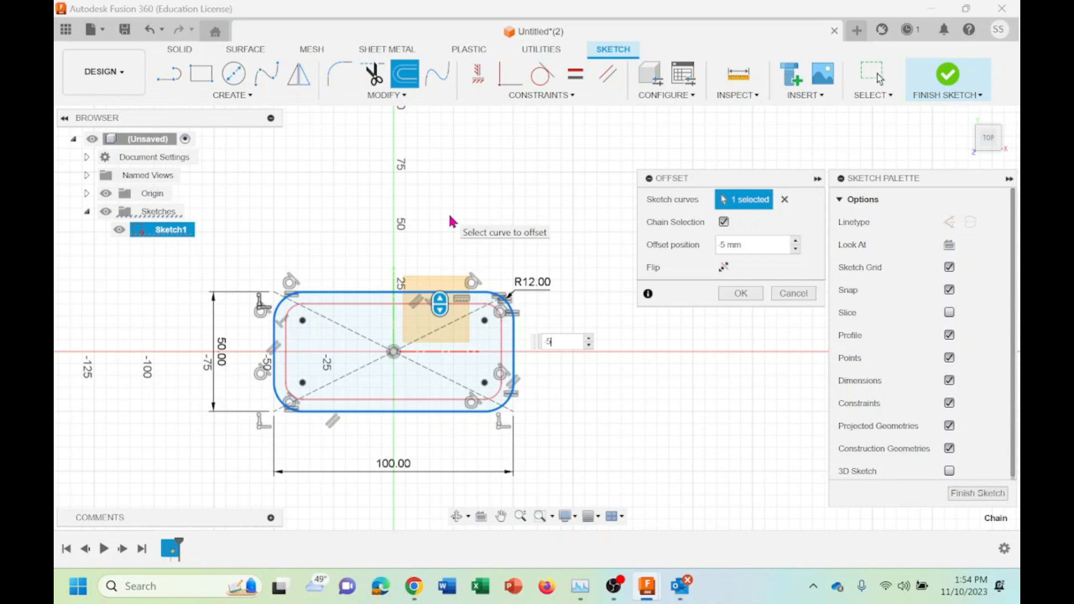
pyautogui.click(741, 293)
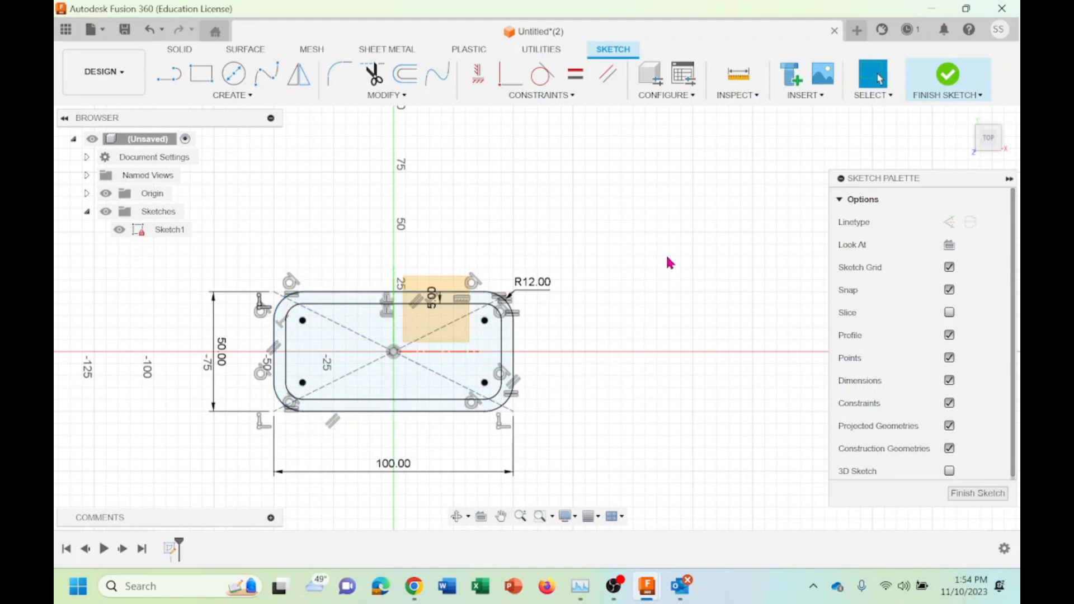
pyautogui.click(978, 493)
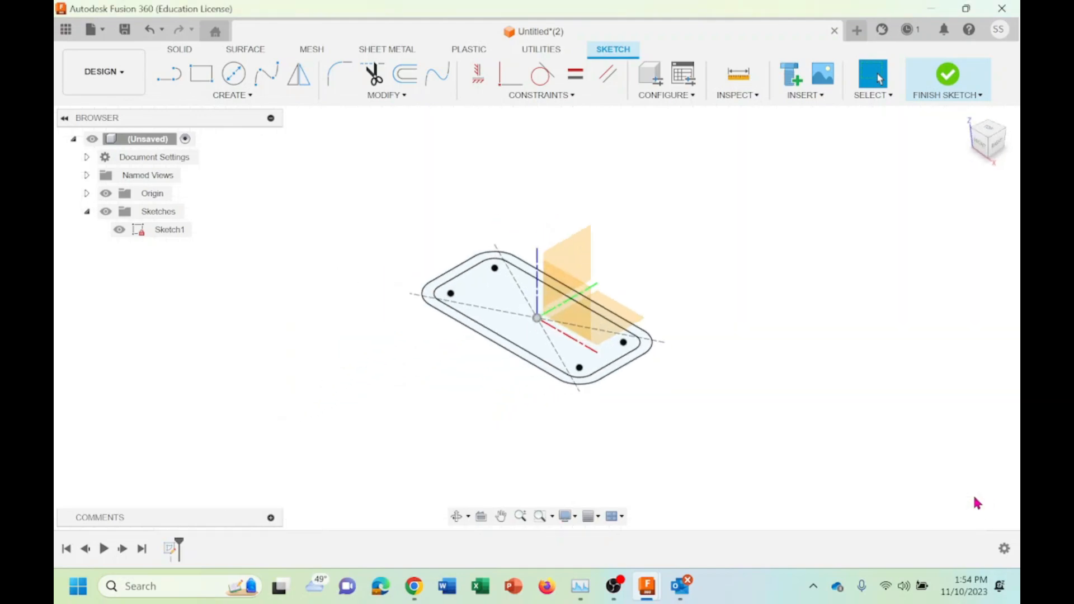
# Extrude the inner rounded profile 5 mm upward as a new body, and show the sketch again
pyautogui.click(966, 119)
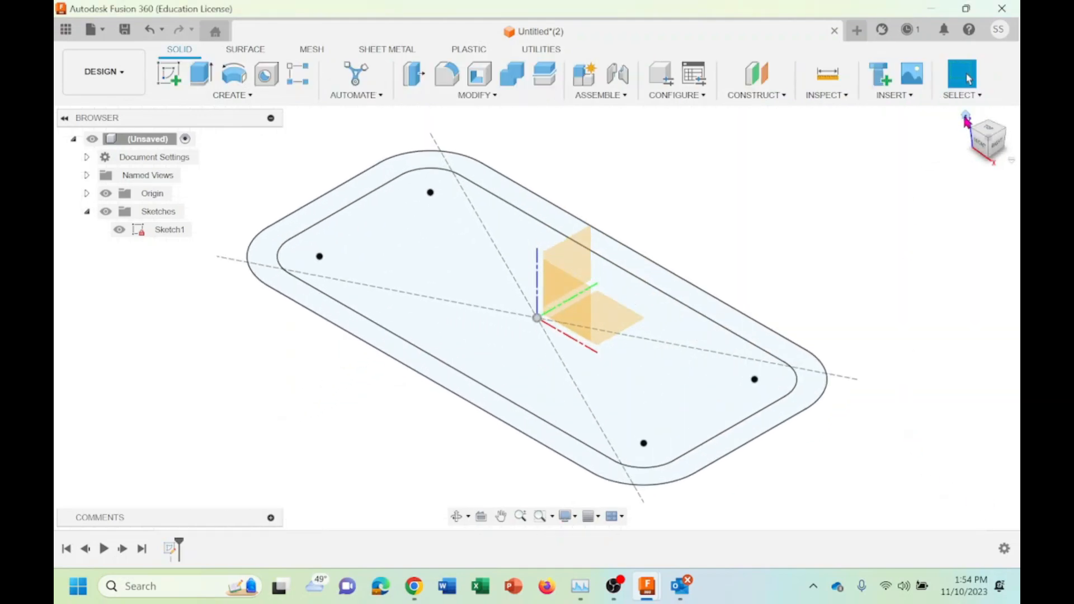
pyautogui.click(659, 324)
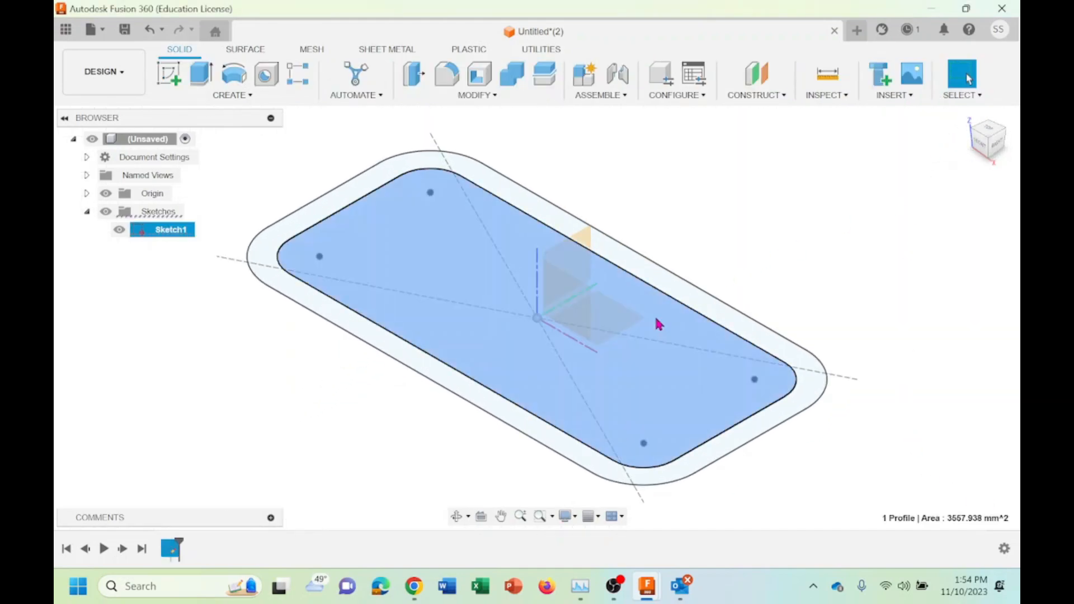
pyautogui.rightClick(659, 325)
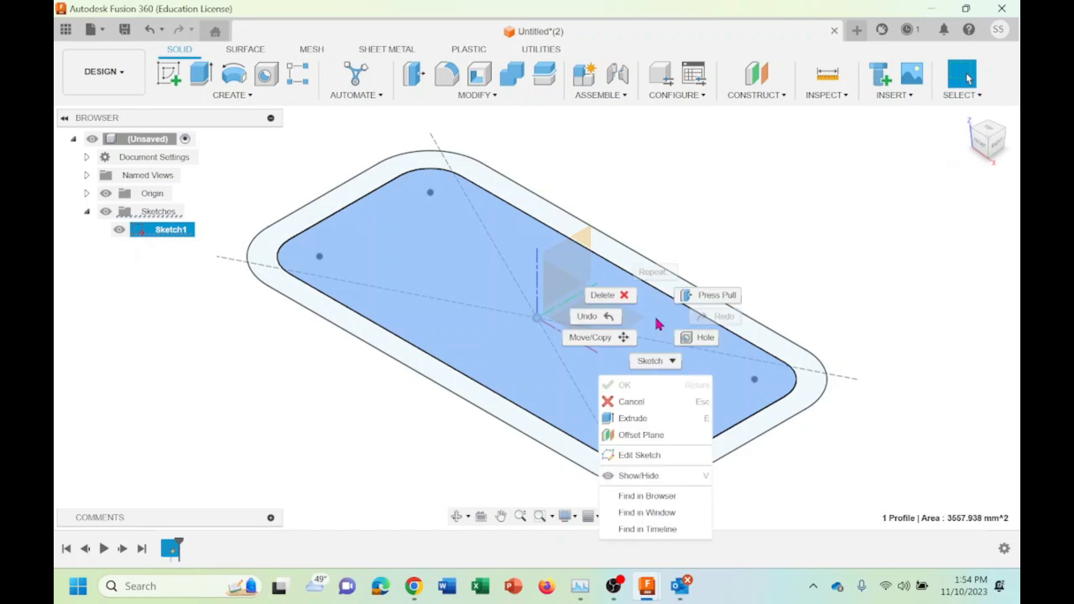
pyautogui.click(636, 419)
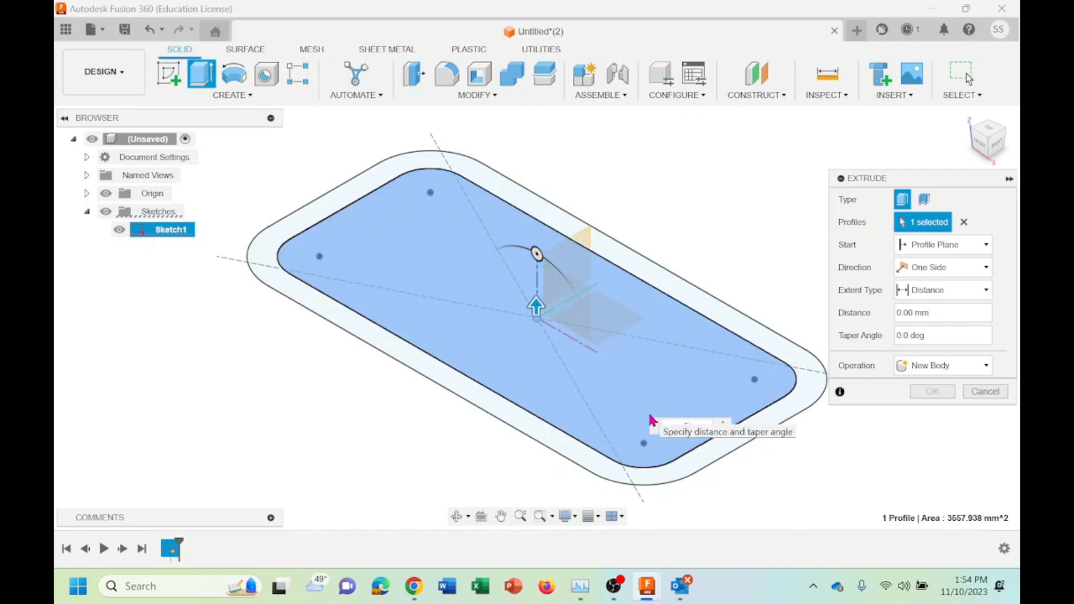
pyautogui.write('5')
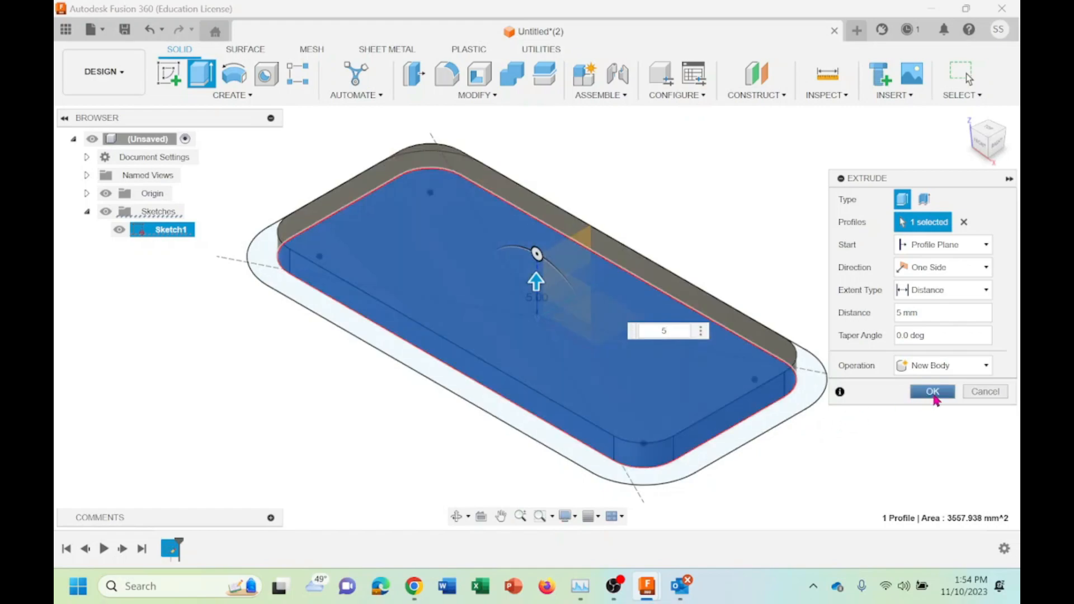
pyautogui.click(933, 391)
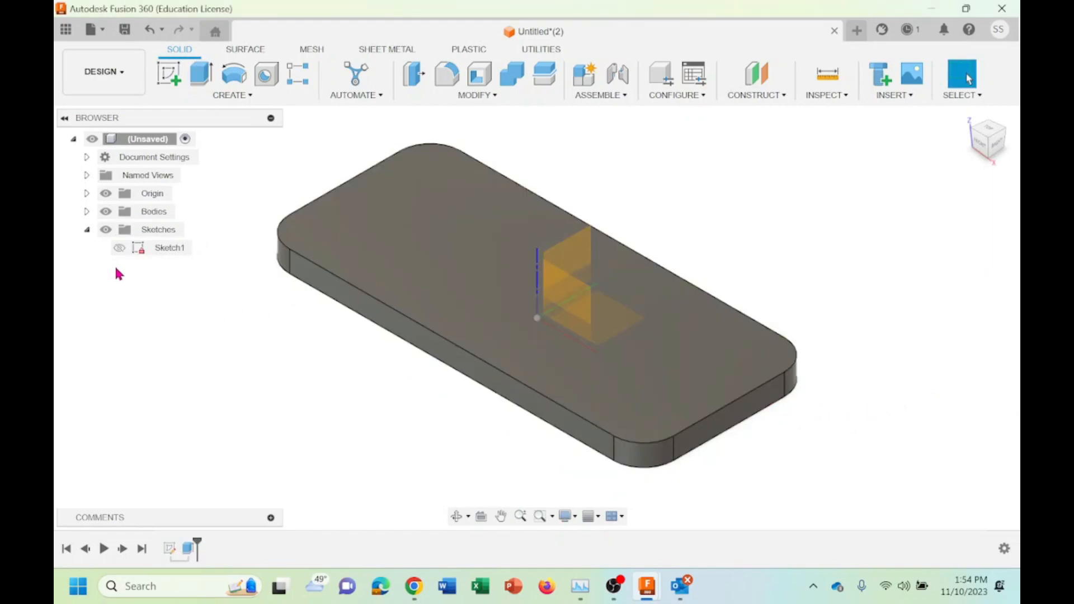
pyautogui.click(119, 248)
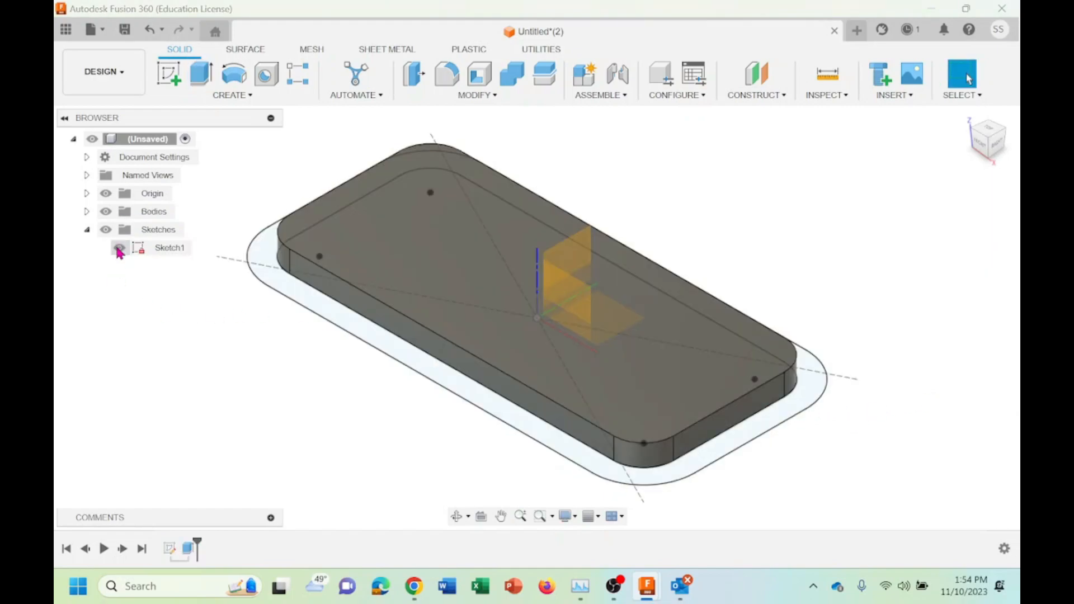
# Try to extrude the outer ring profile 130 mm, joined to the base
pyautogui.click(401, 359)
pyautogui.rightClick(401, 363)
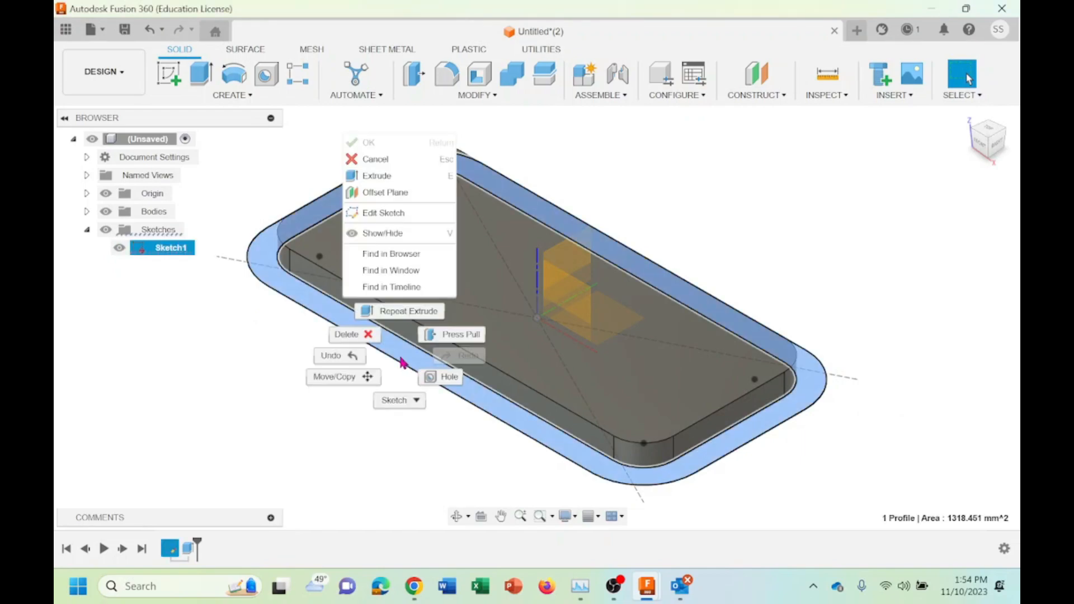
pyautogui.click(377, 176)
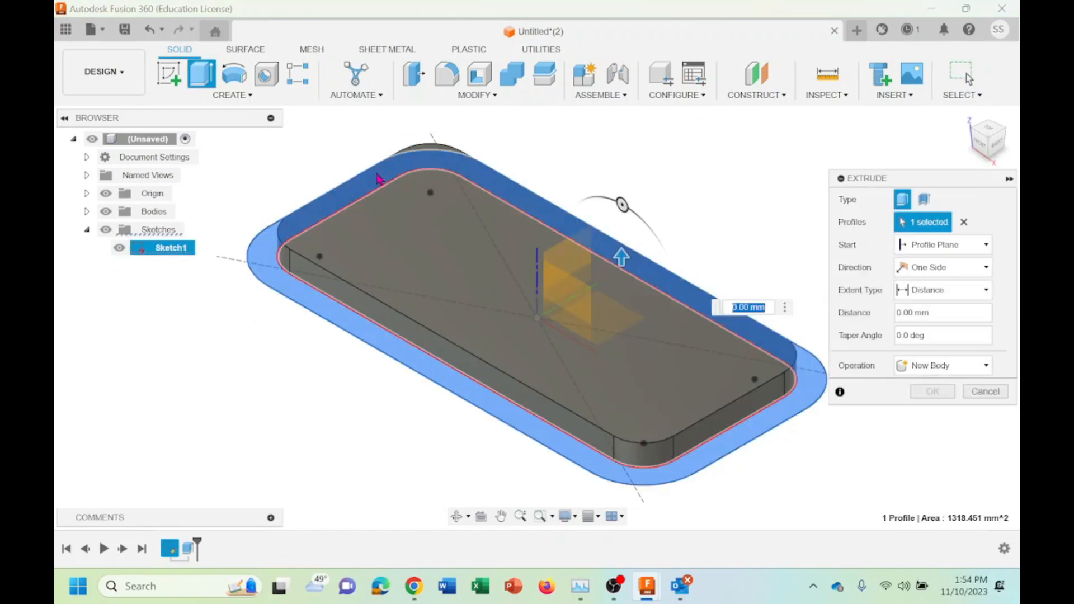
pyautogui.write('15')
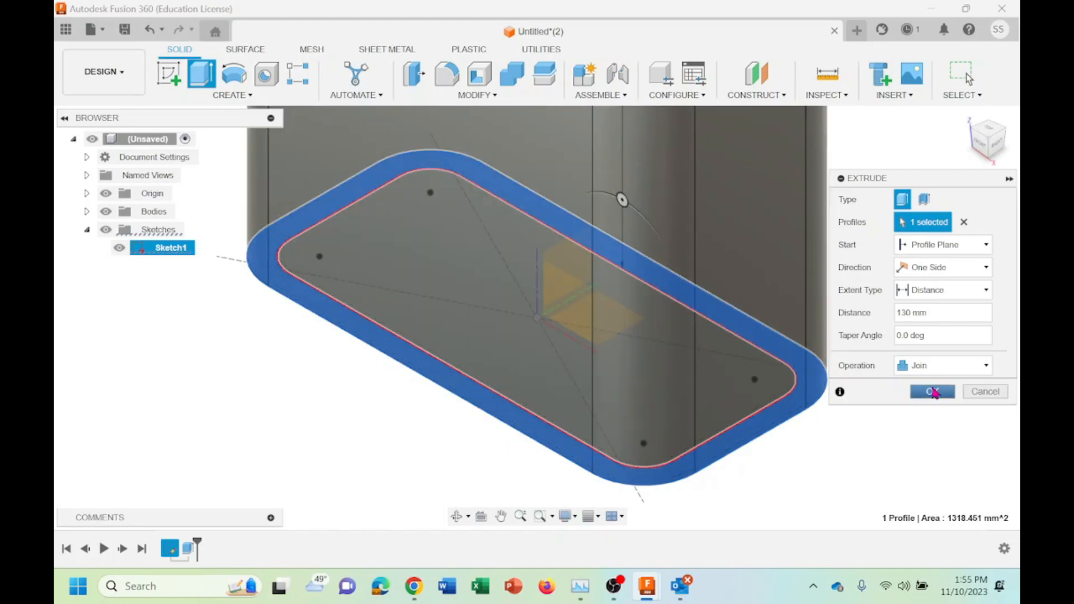
pyautogui.click(933, 392)
# Examine the height, walls and open top of the extruded container
pyautogui.scroll(-3, 837, 227)
pyautogui.scroll(3, 867, 232)
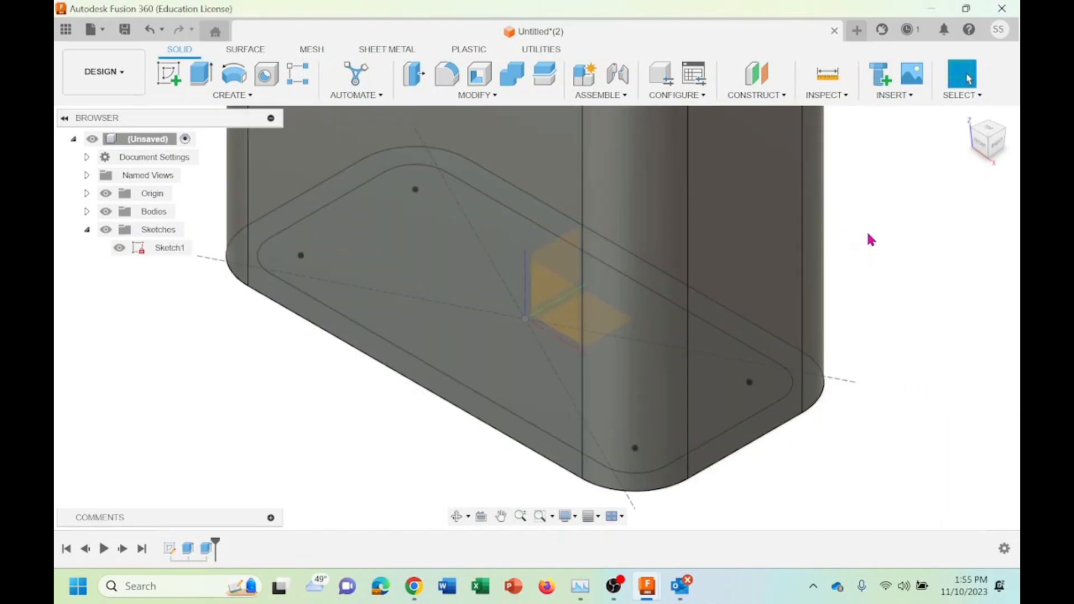
pyautogui.scroll(-2, 887, 254)
pyautogui.scroll(3, 890, 213)
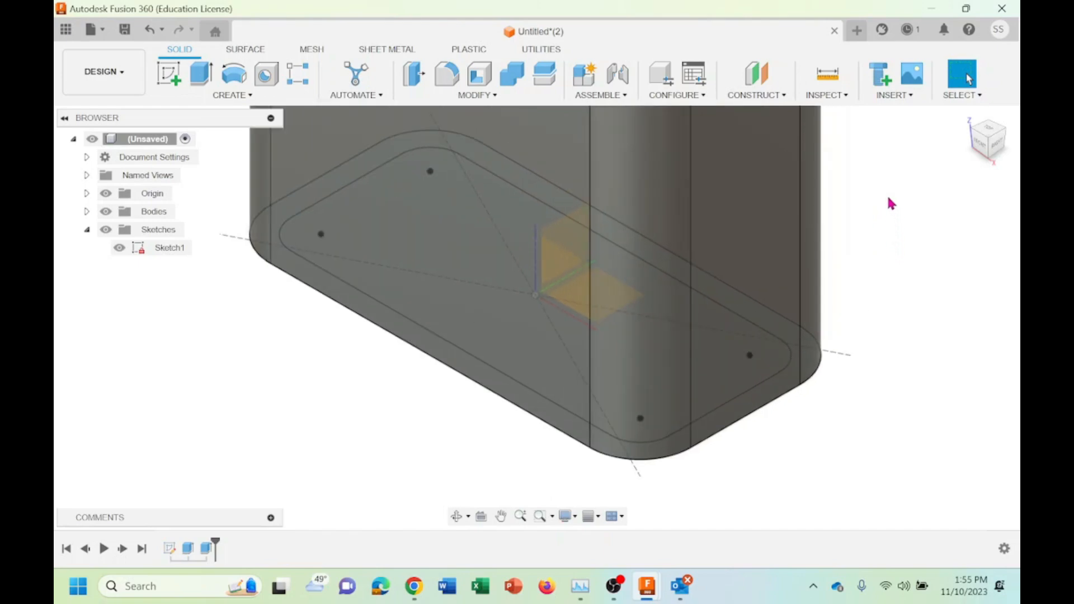
pyautogui.scroll(-1, 889, 201)
pyautogui.scroll(-3, 885, 197)
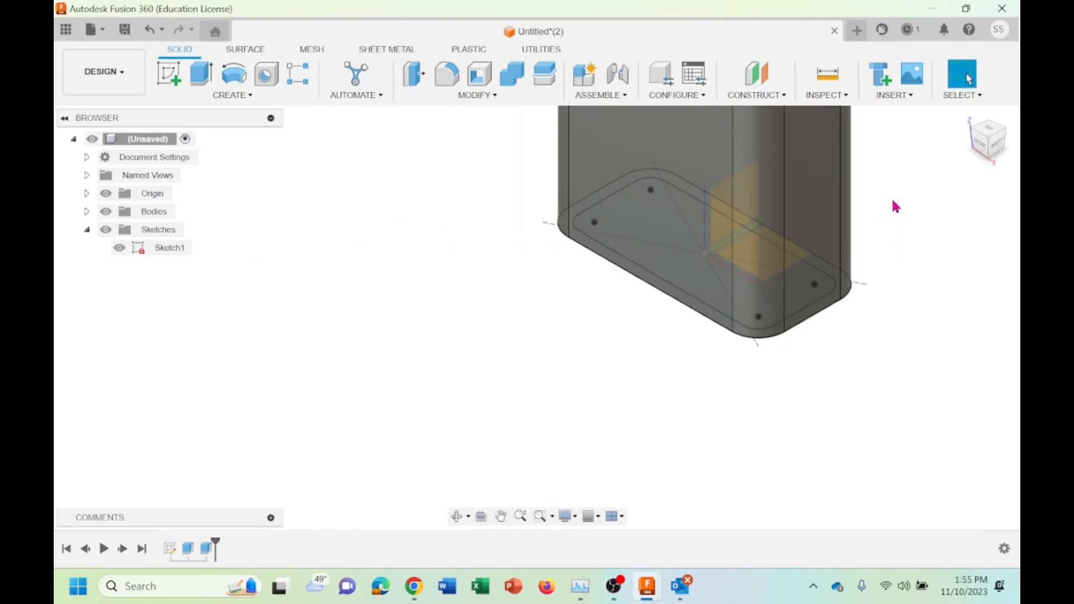
pyautogui.moveTo(897, 210); pyautogui.dragTo(727, 439, button='middle')
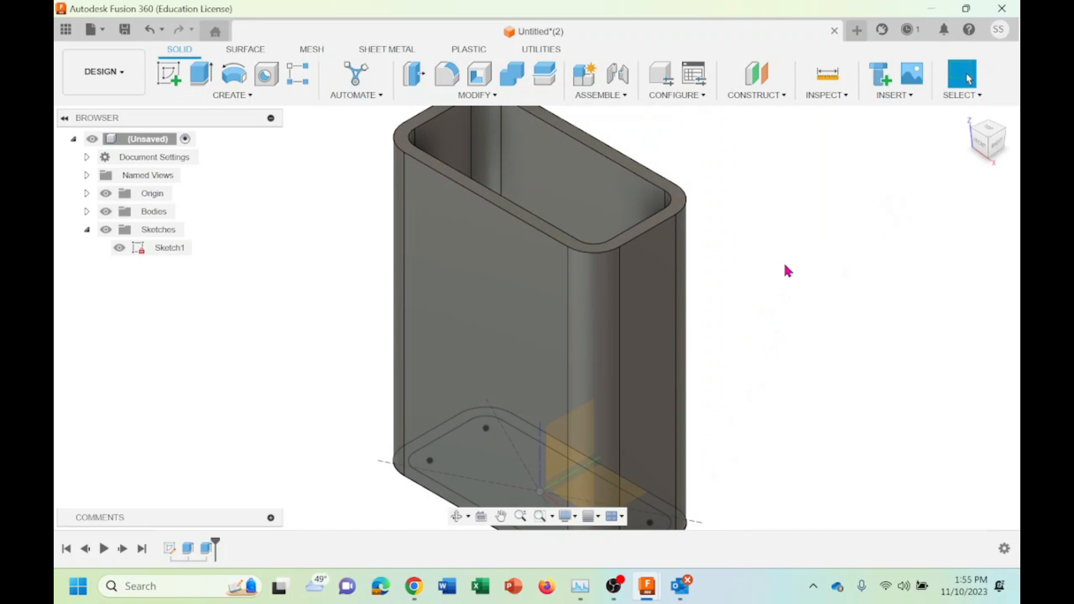
pyautogui.scroll(2, 786, 266)
pyautogui.scroll(2, 679, 293)
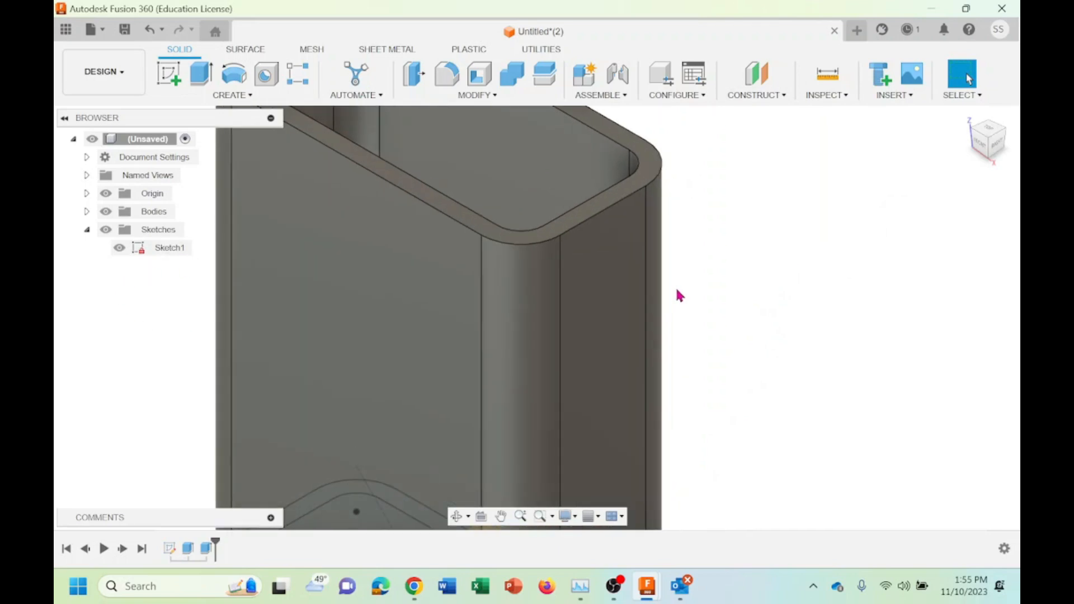
pyautogui.scroll(-3, 679, 293)
# Undo the extrusion of the outer ring so that only the base plate remains
pyautogui.click(148, 29)
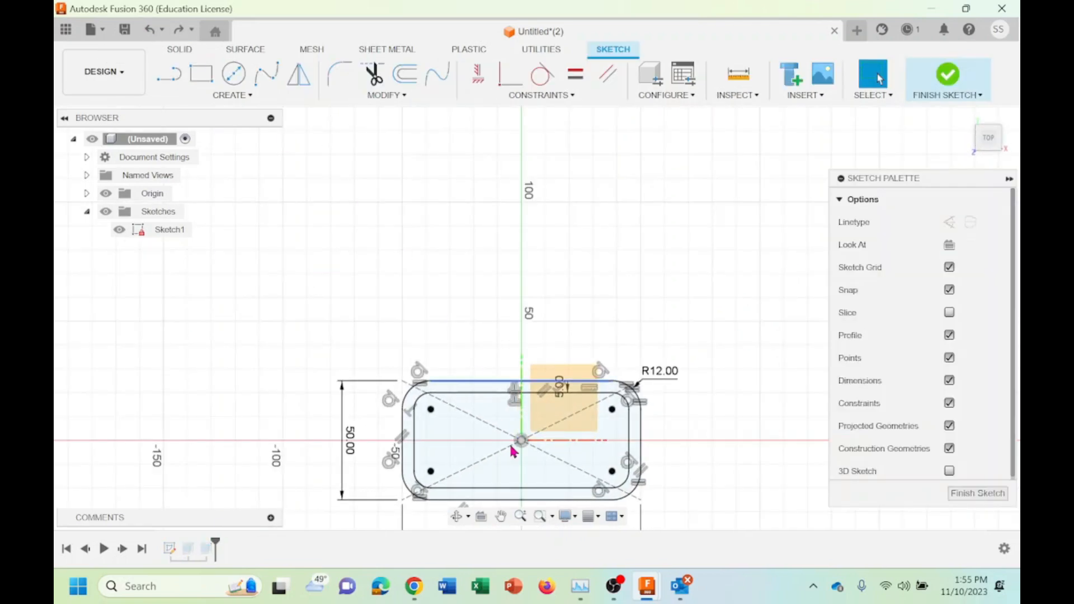
pyautogui.click(977, 494)
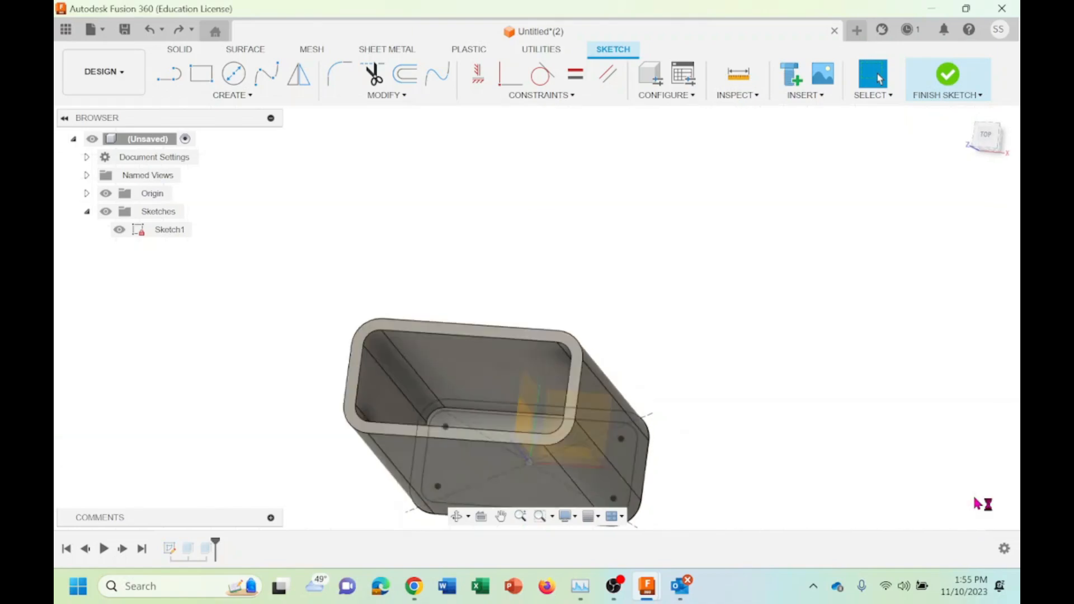
pyautogui.click(150, 31)
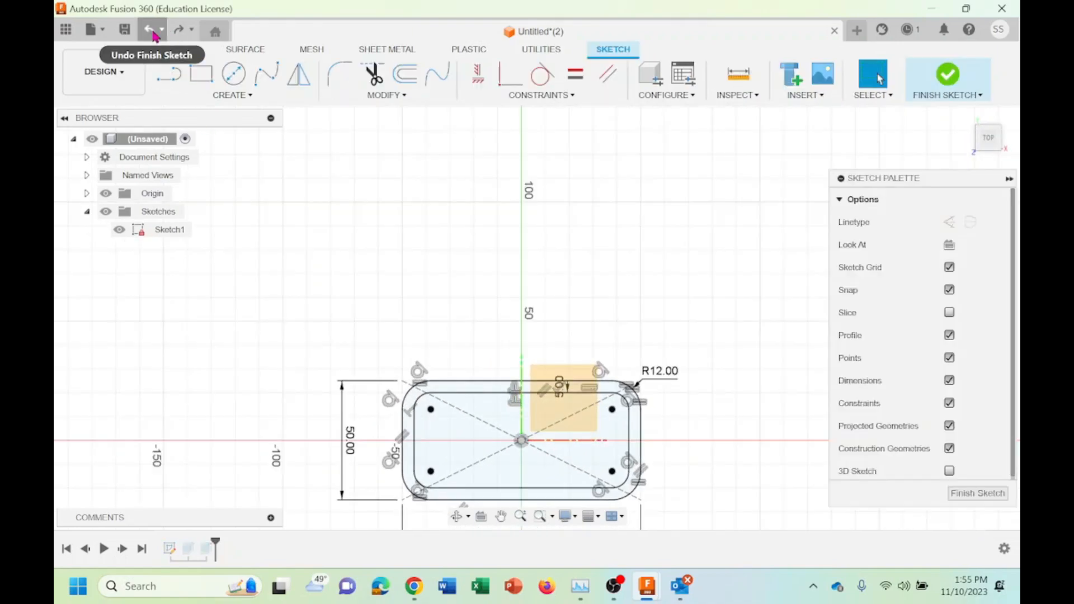
pyautogui.click(150, 31)
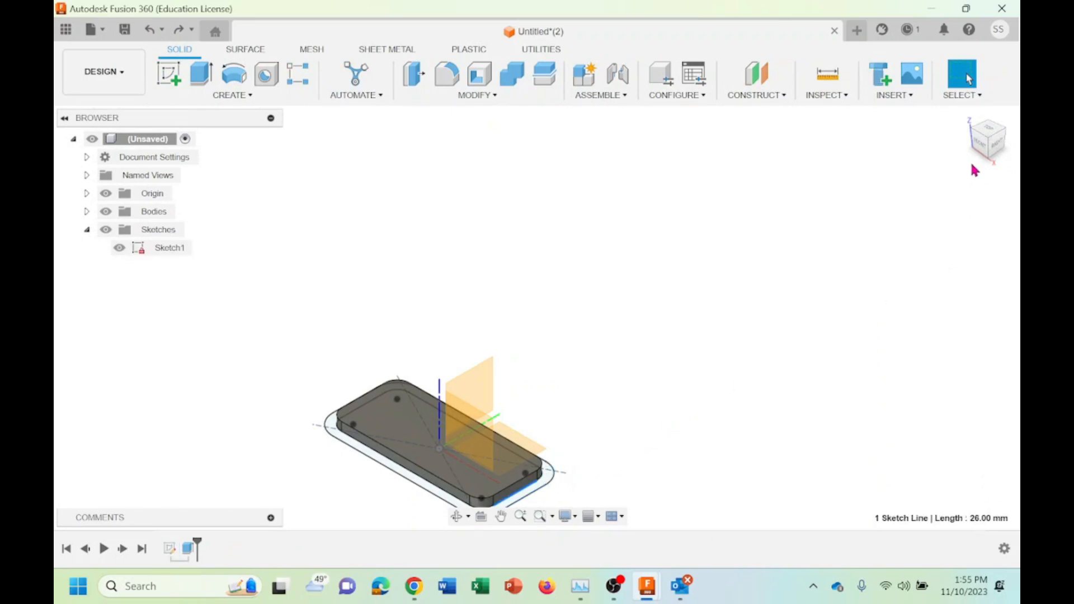
pyautogui.click(975, 125)
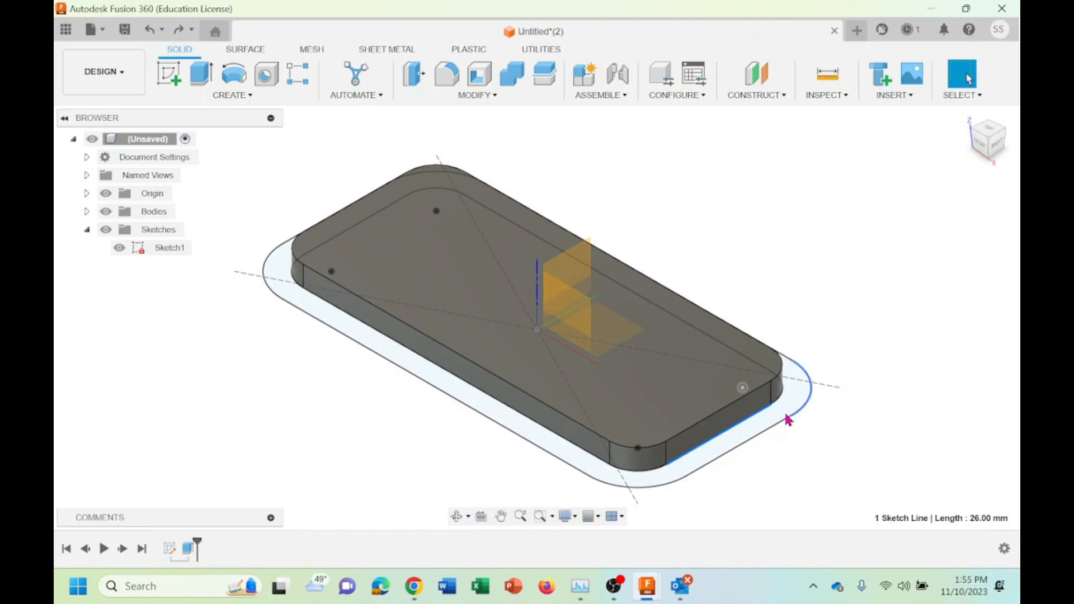
pyautogui.click(768, 428)
pyautogui.rightClick(768, 428)
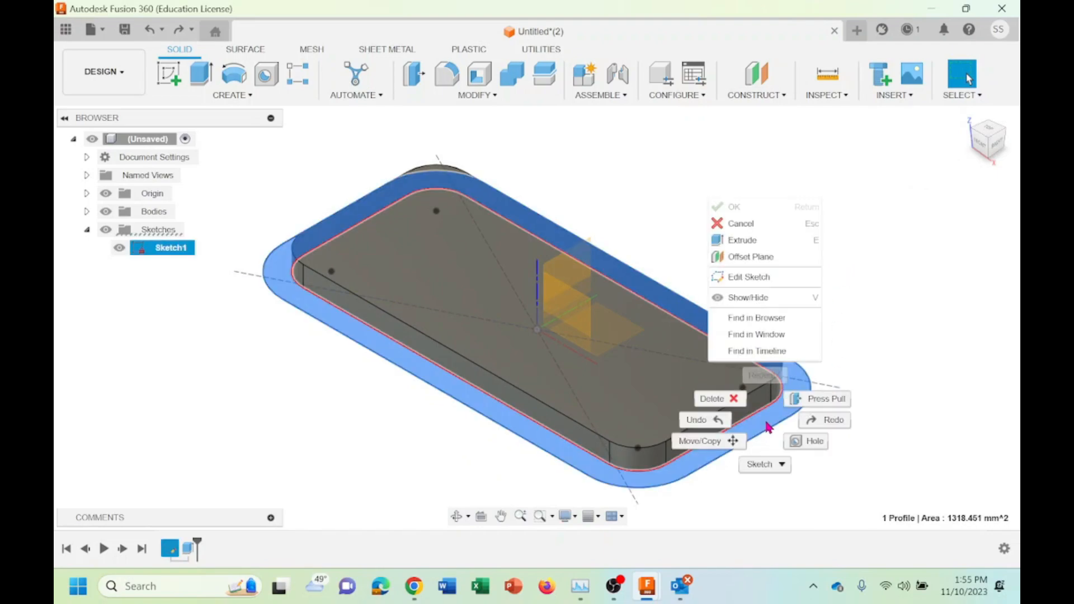
pyautogui.click(740, 239)
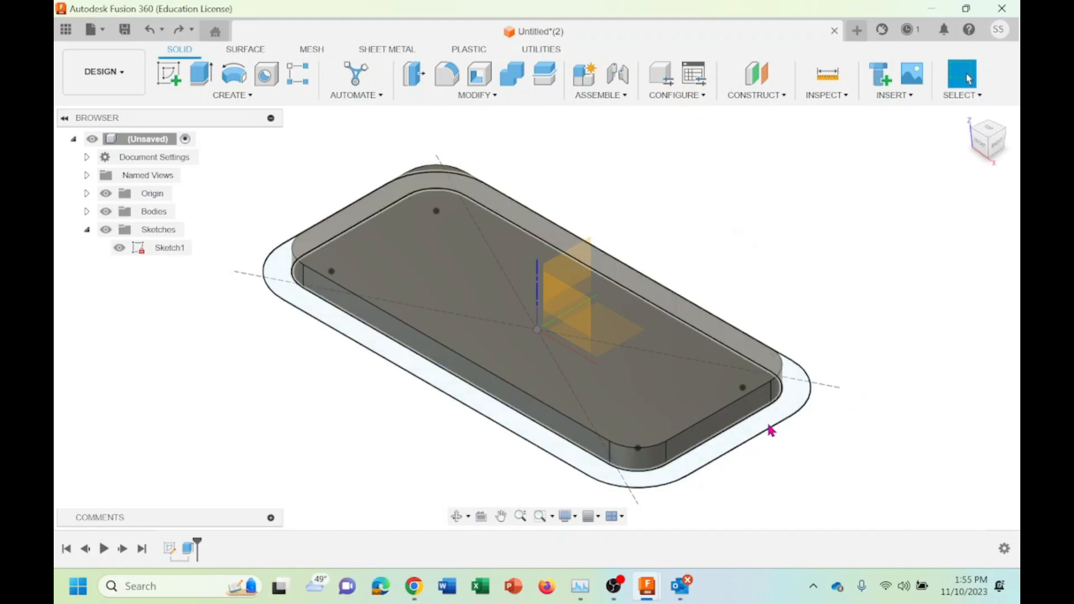
# Extrude the outer ring profile 20 mm upward, joined to the base plate to form the tray walls
pyautogui.click(769, 429)
pyautogui.rightClick(789, 414)
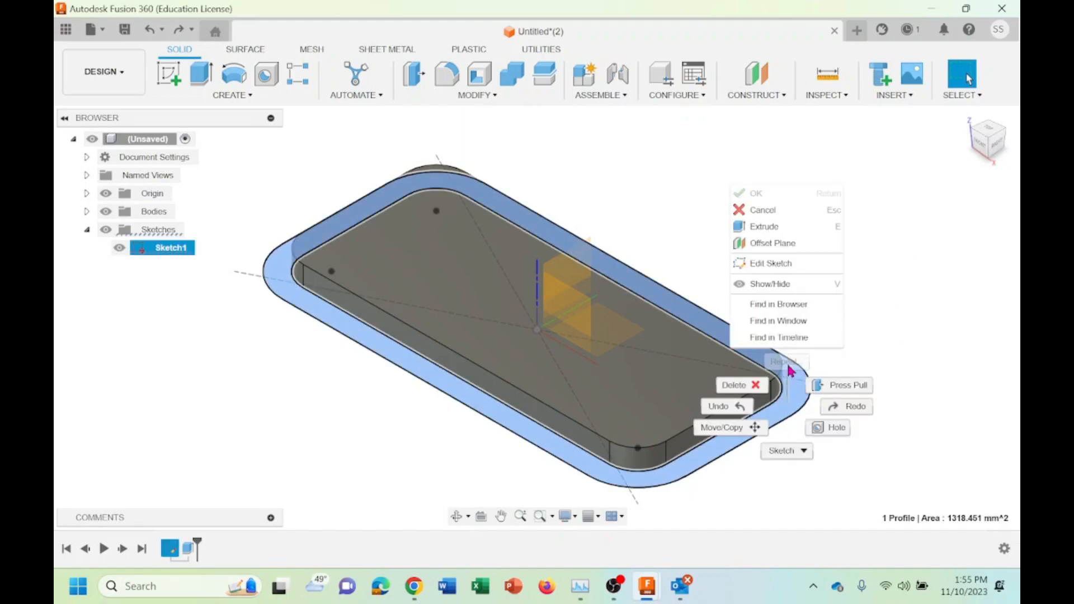
pyautogui.click(764, 240)
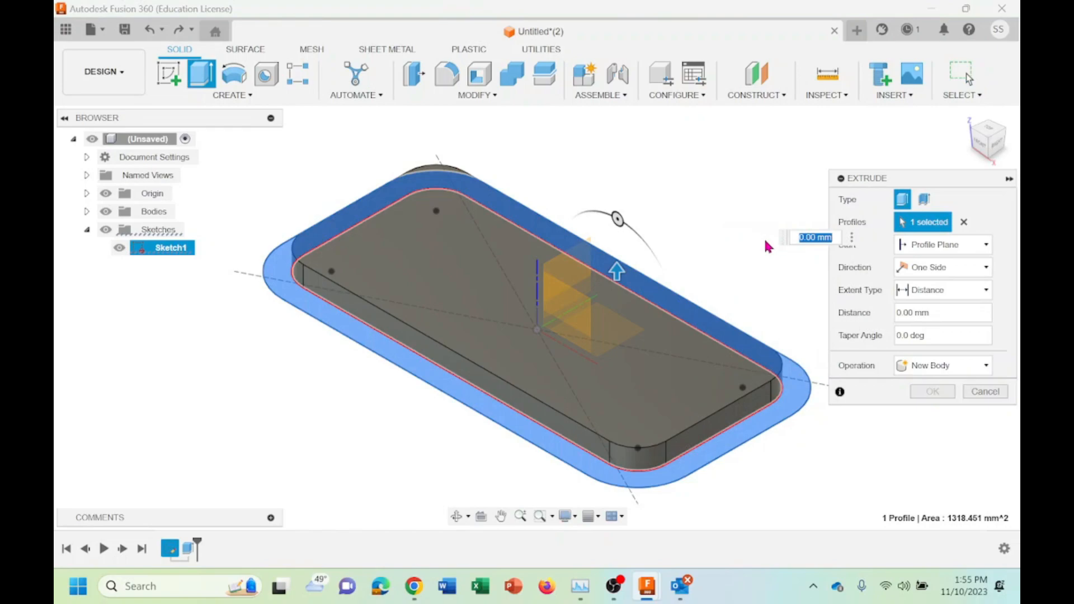
pyautogui.write('15')
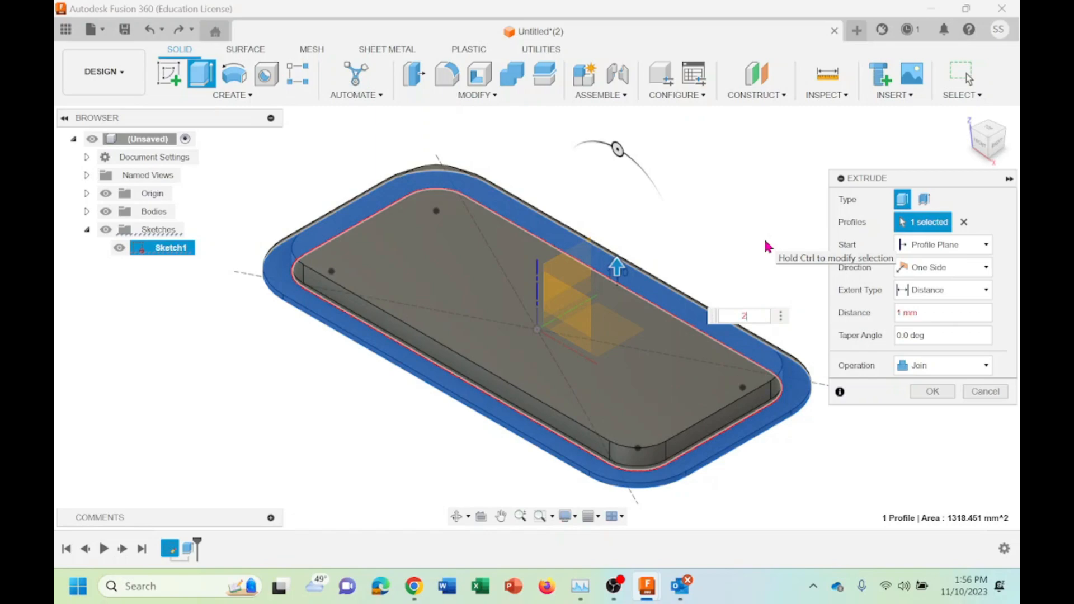
pyautogui.write('0')
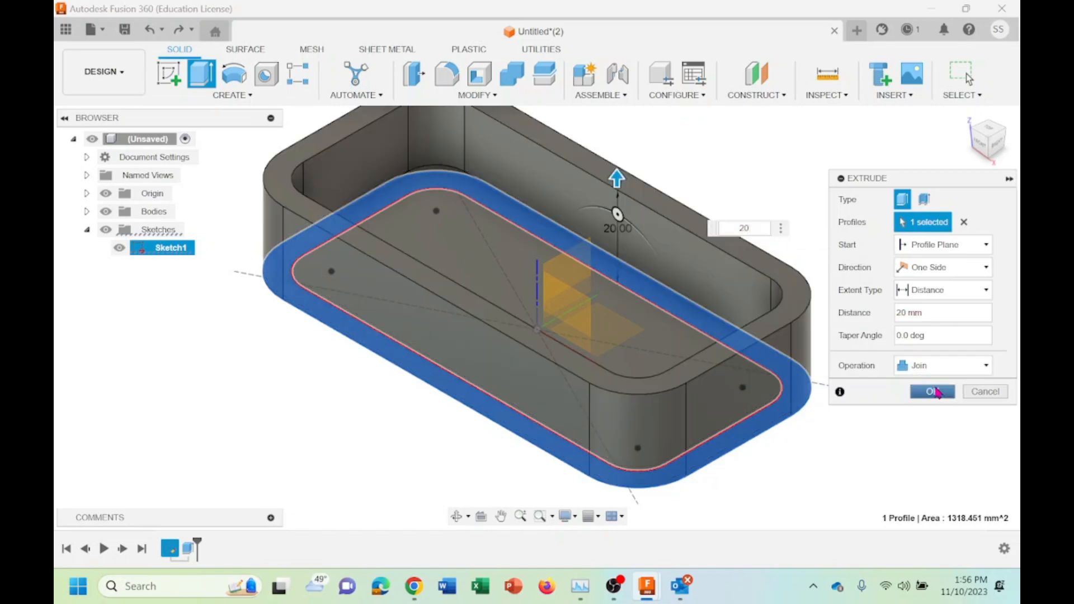
pyautogui.click(933, 391)
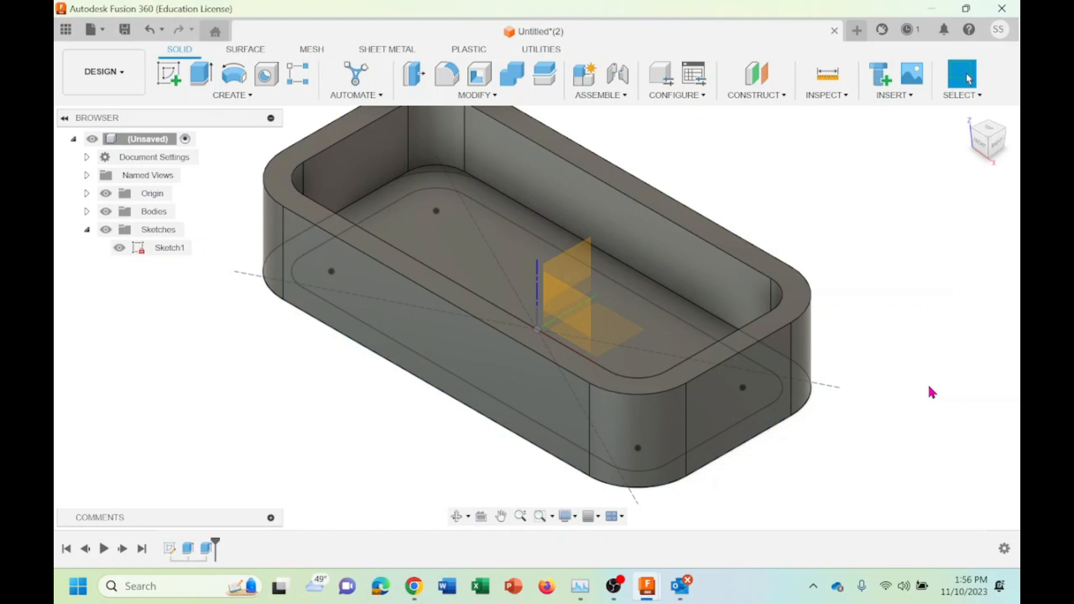
pyautogui.scroll(-5, 820, 365)
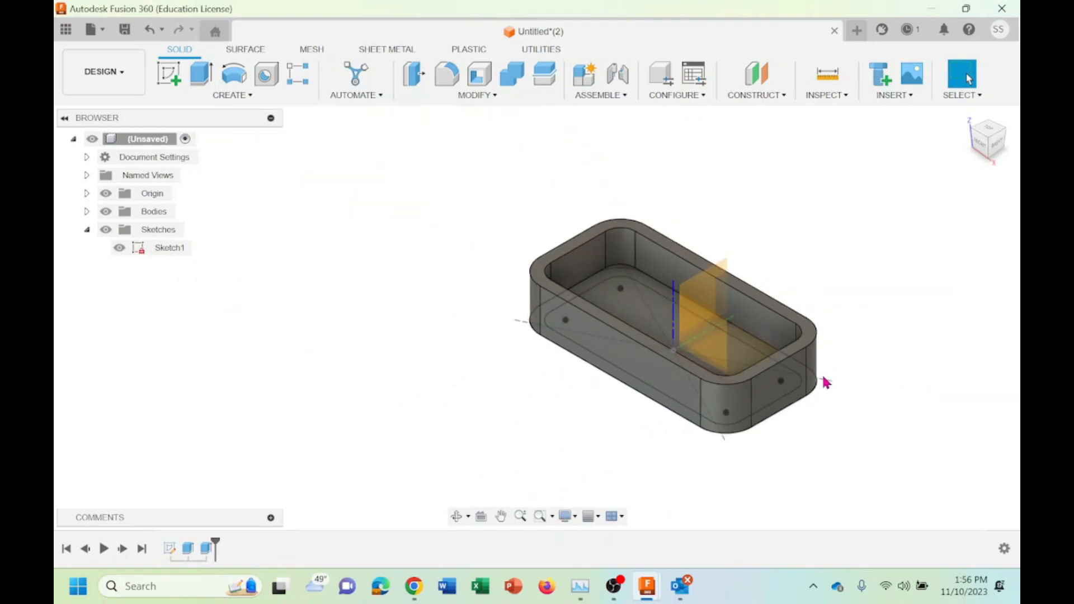
# Reopen the tray's profile sketch for editing and check the wall offset dimension between the outer and inner outlines
pyautogui.moveTo(881, 212); pyautogui.dragTo(630, 257, button='middle')
pyautogui.click(456, 515)
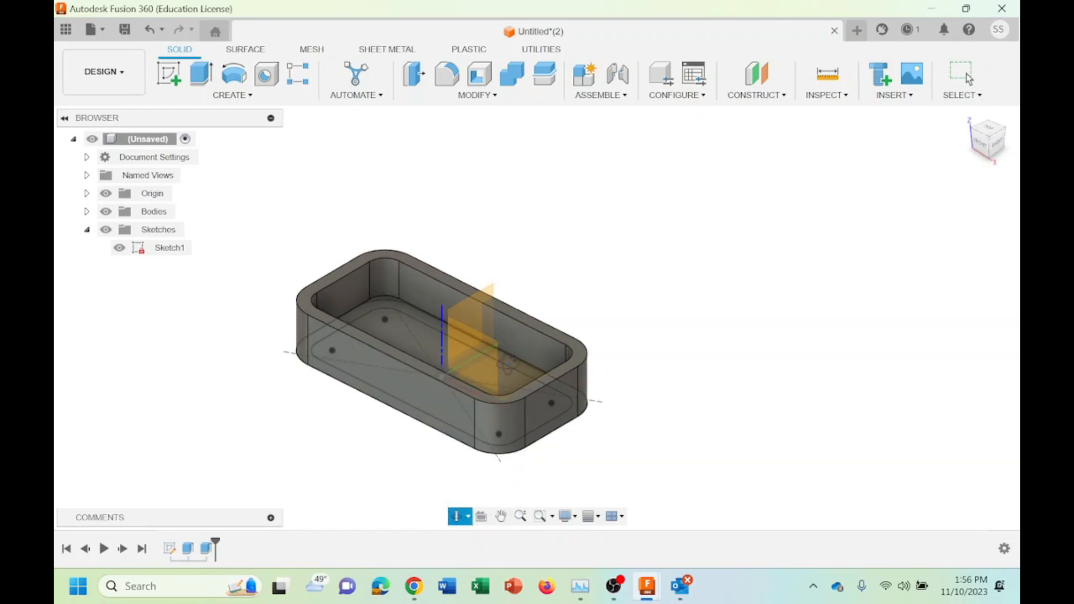
pyautogui.moveTo(507, 363); pyautogui.dragTo(544, 380)
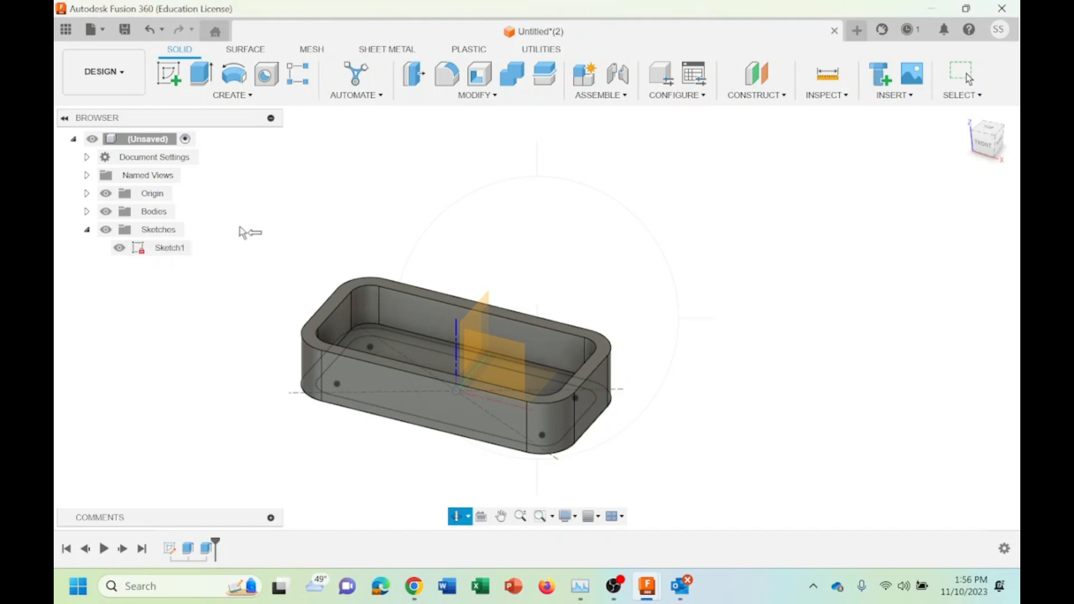
pyautogui.press('Escape')
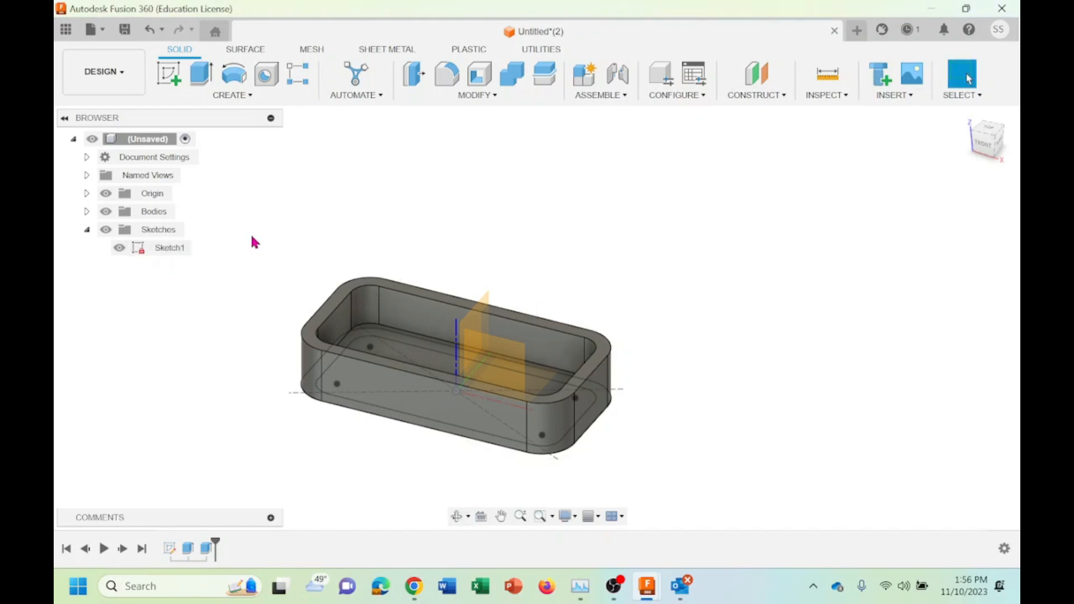
pyautogui.rightClick(172, 248)
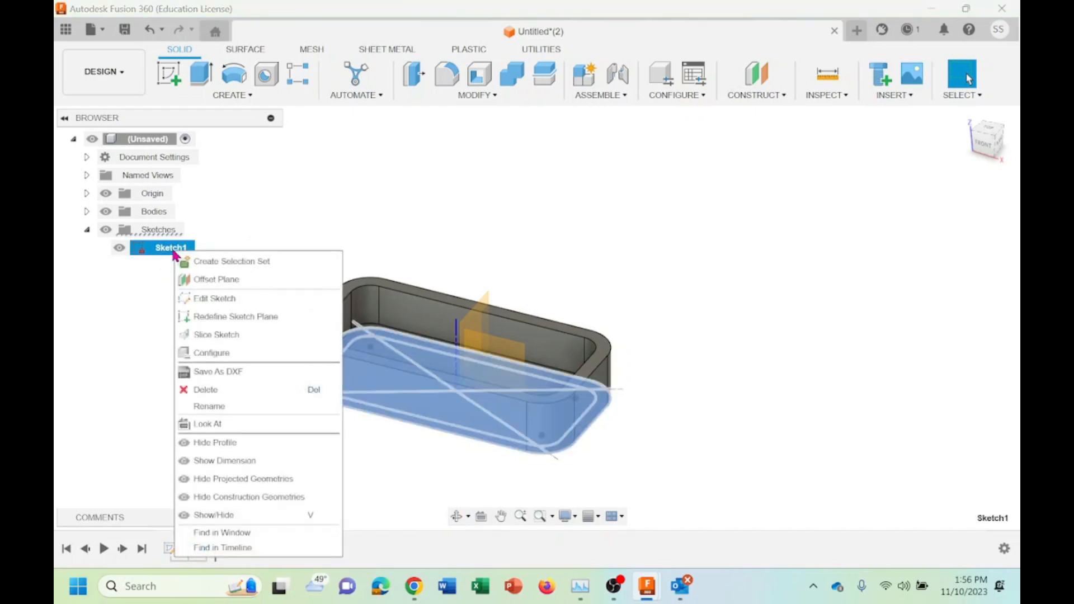
pyautogui.click(203, 298)
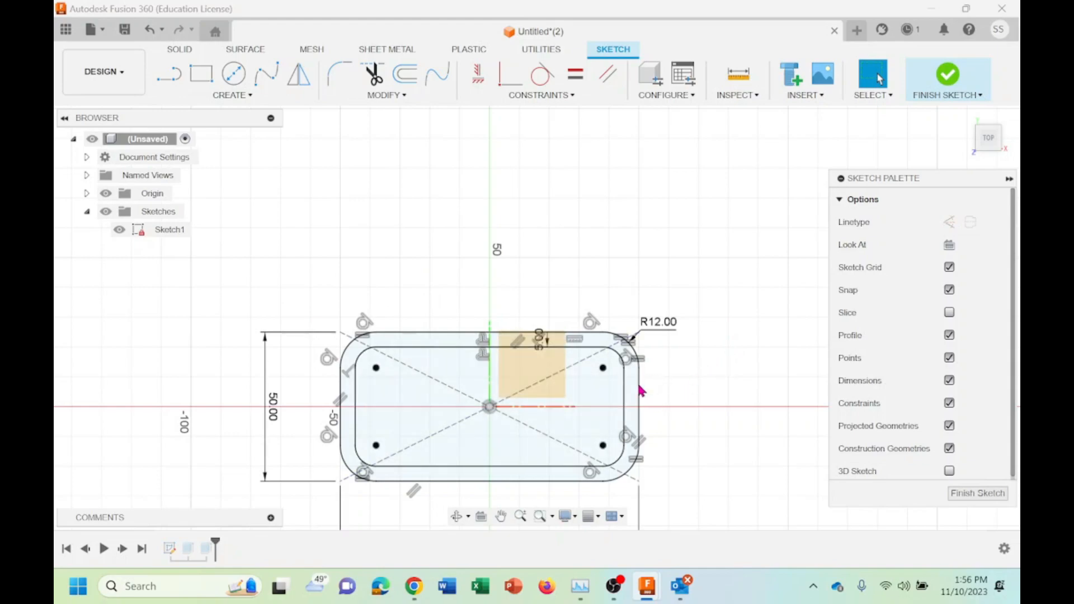
pyautogui.doubleClick(544, 344)
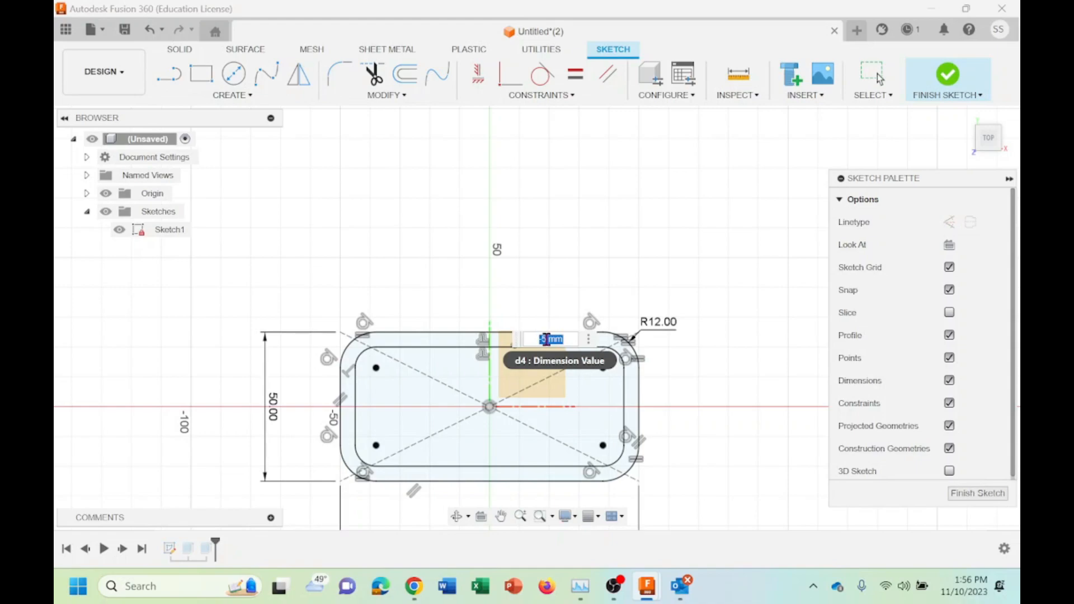
pyautogui.click(547, 340)
pyautogui.hotkey('ctrl', 'a')
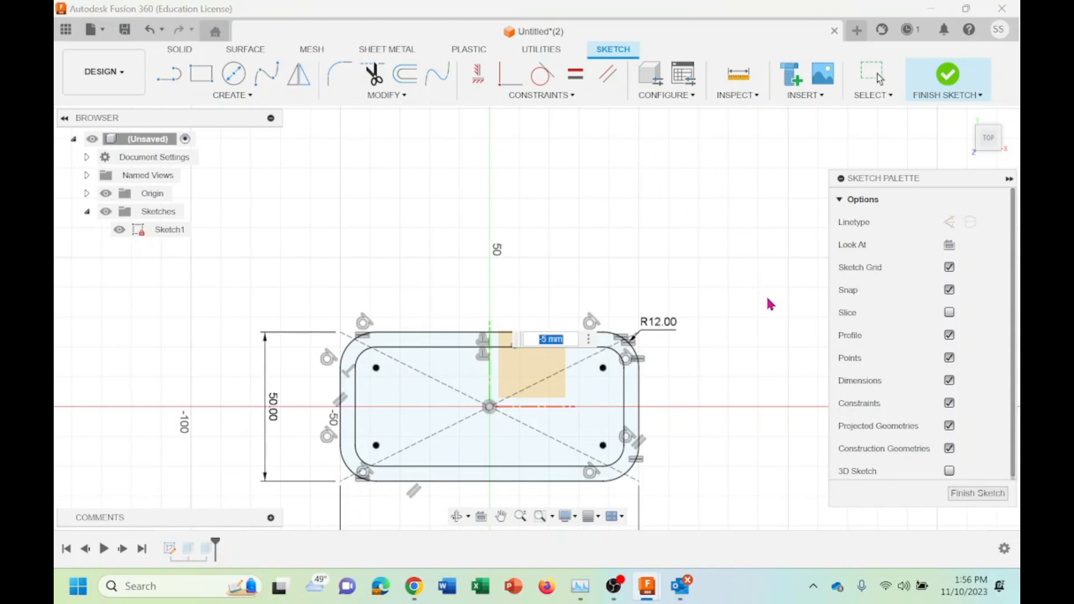
pyautogui.press('Return')
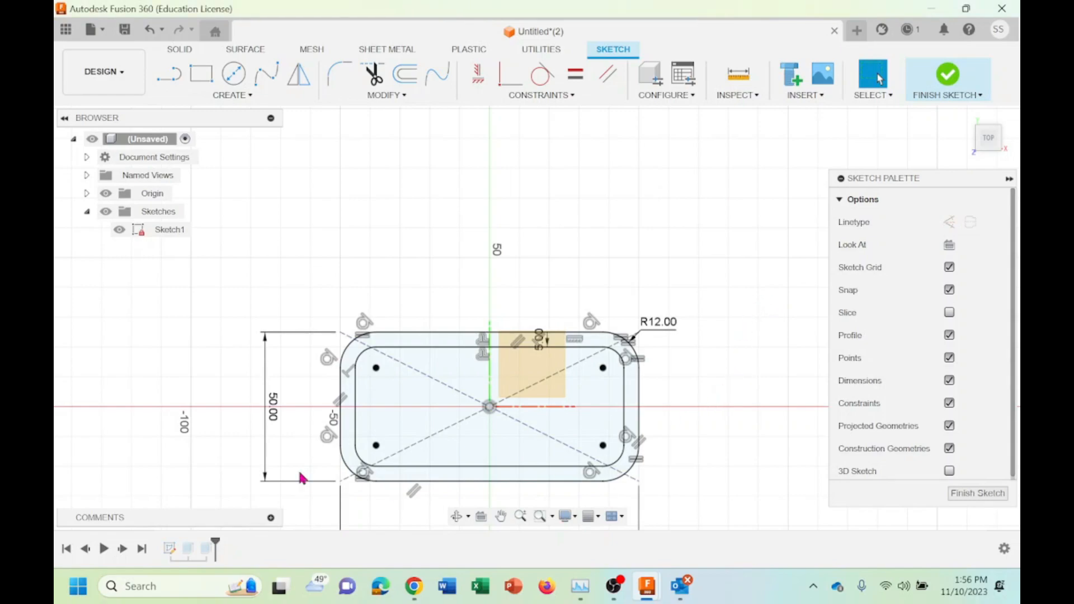
# Set the outer rectangle's 50 mm dimension to 60 mm and finish the sketch to update the tray
pyautogui.doubleClick(268, 398)
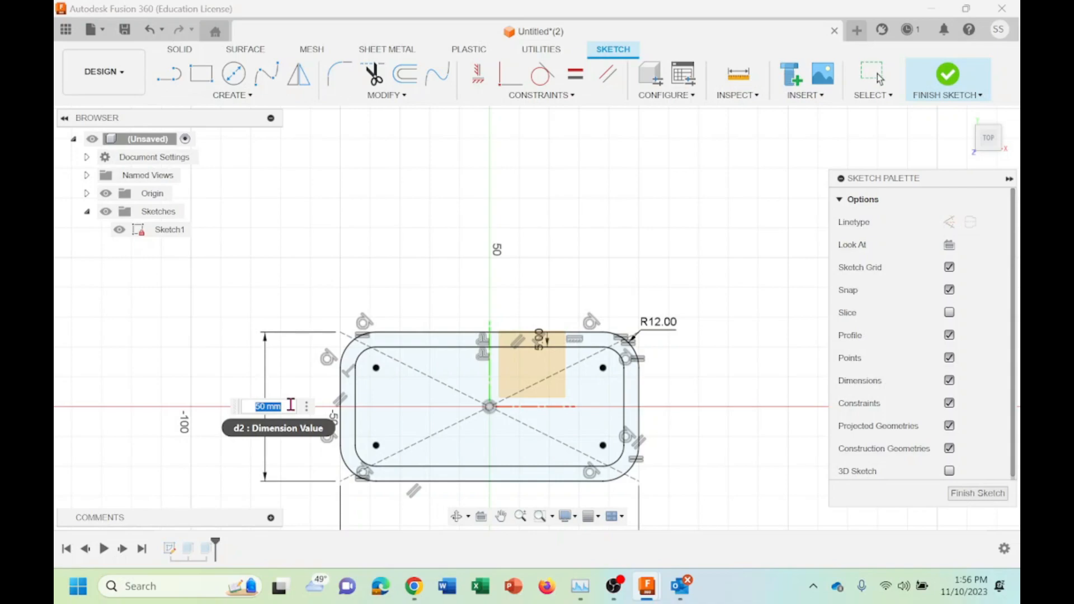
pyautogui.write('60')
pyautogui.press('Return')
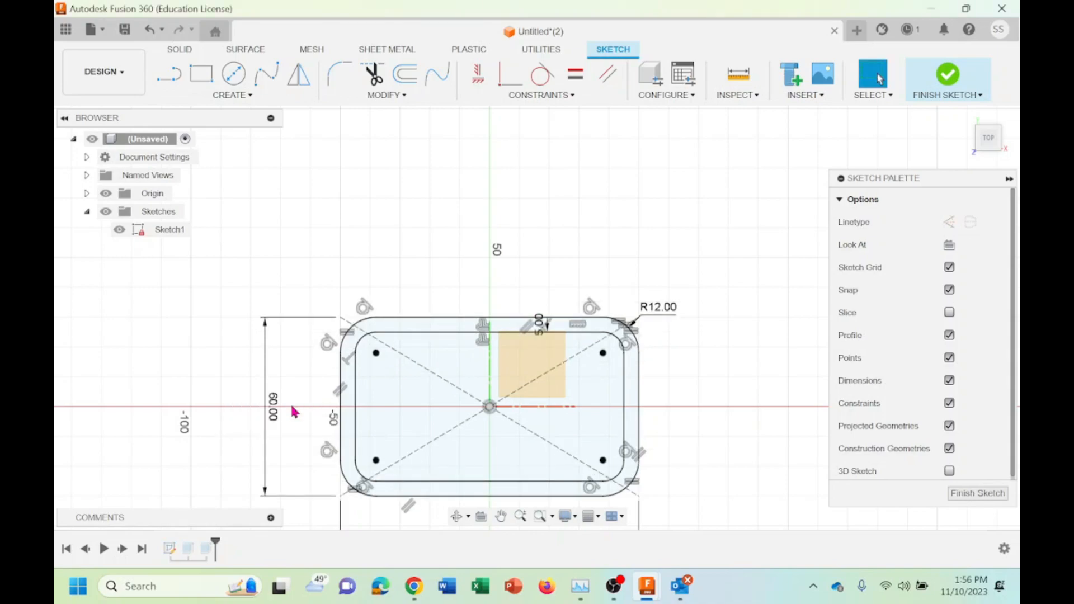
pyautogui.click(978, 494)
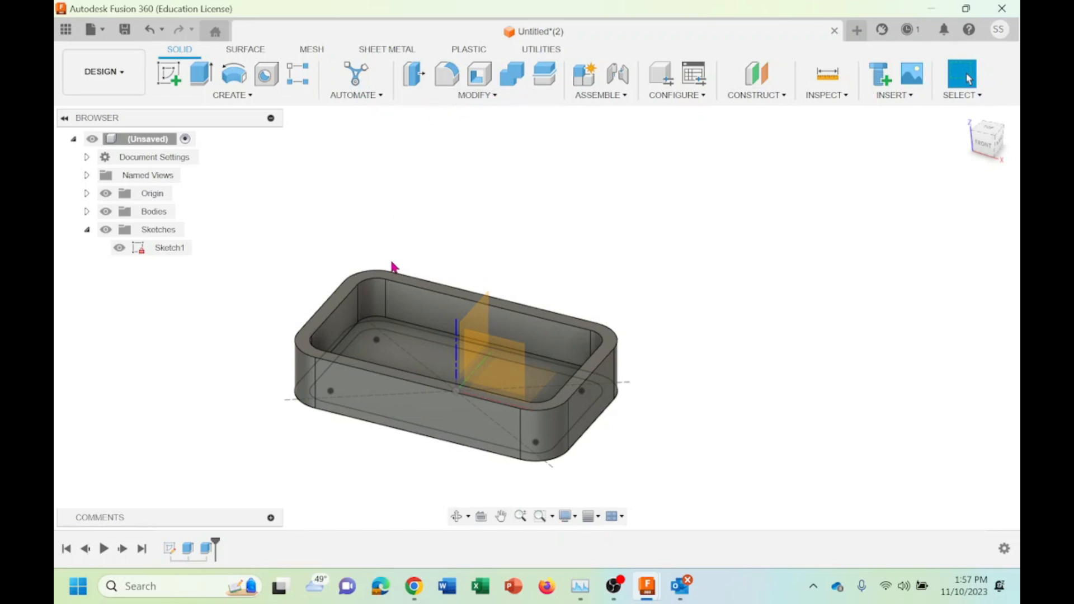
pyautogui.rightClick(166, 250)
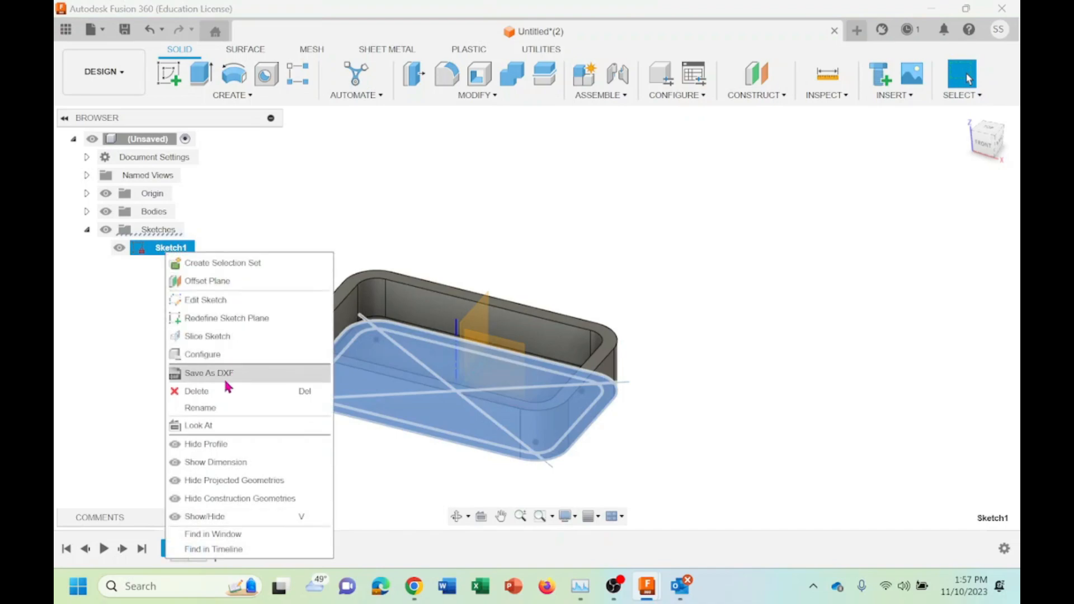
pyautogui.click(204, 302)
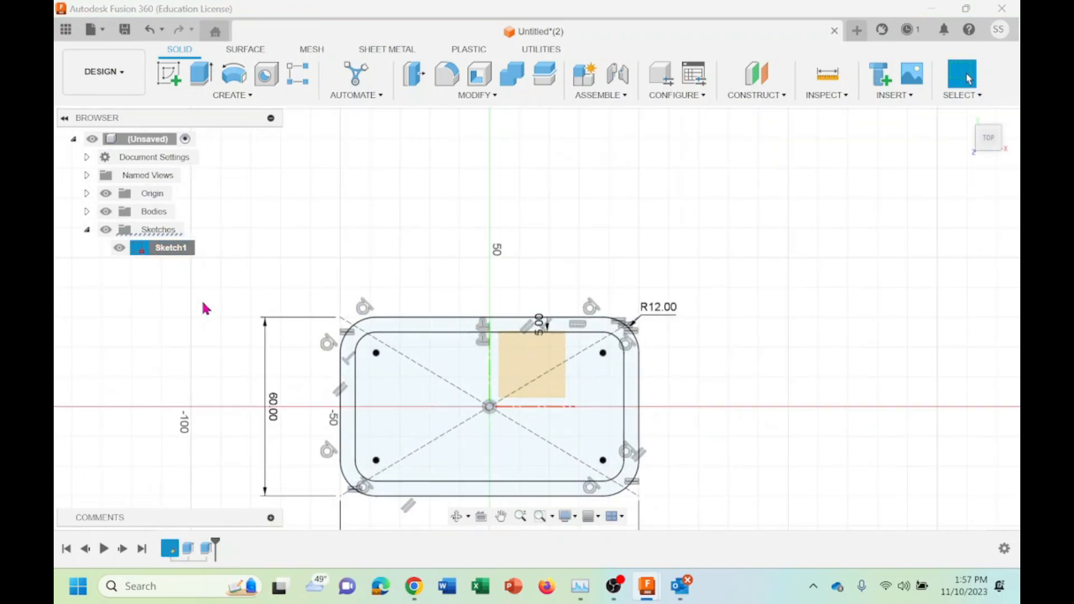
pyautogui.click(391, 95)
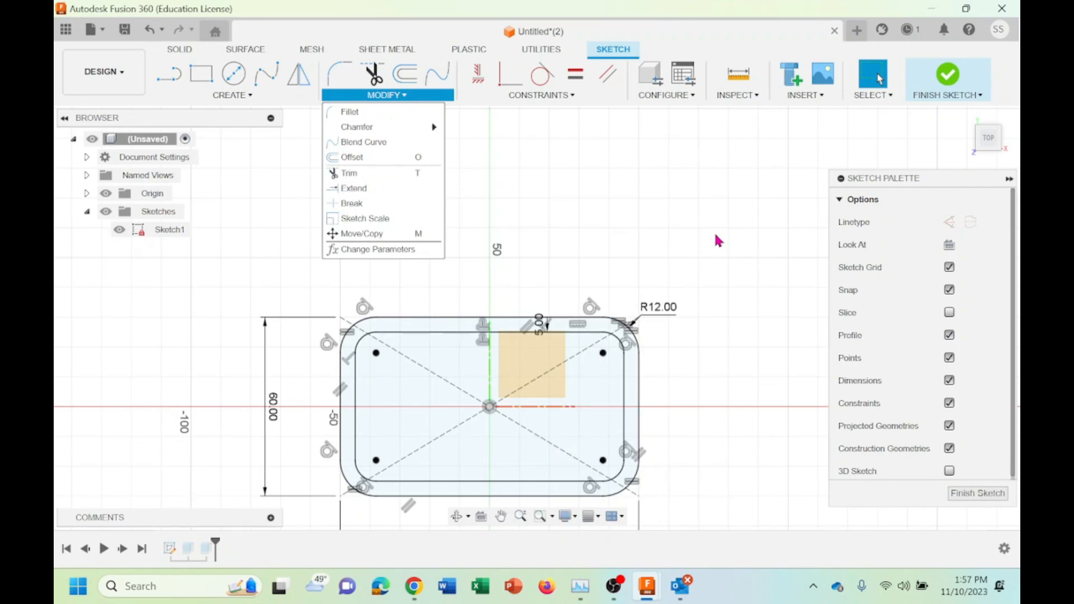
# Undo the dimension change, the extrusions, the inner offset and the corner fillets until only the plain rectangle remains in the sketch
pyautogui.click(150, 31)
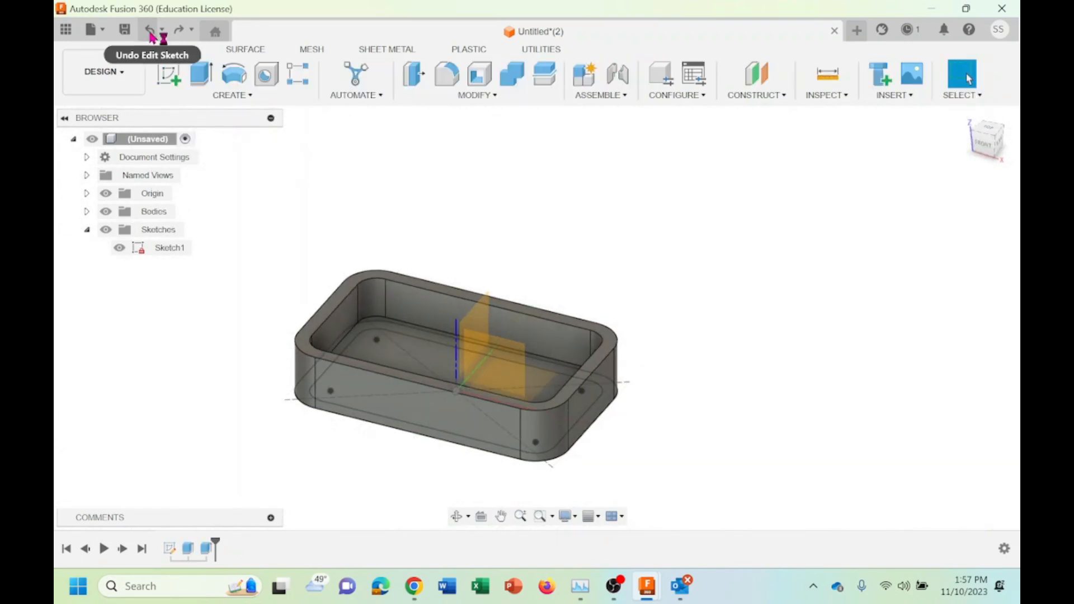
pyautogui.click(151, 34)
pyautogui.click(151, 35)
pyautogui.click(151, 35)
pyautogui.click(151, 35)
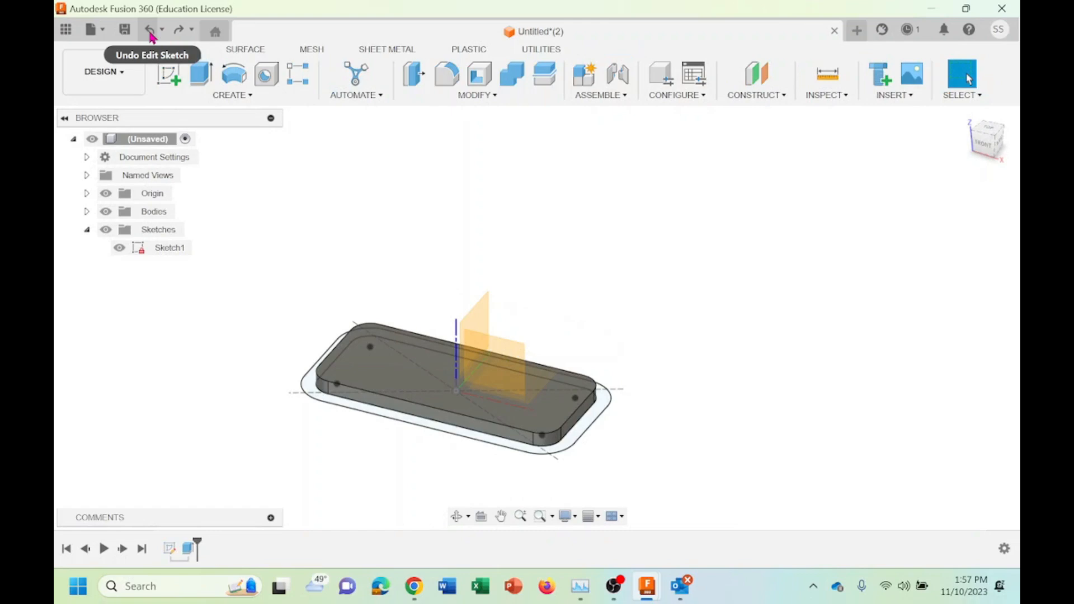
pyautogui.click(151, 34)
pyautogui.click(151, 34)
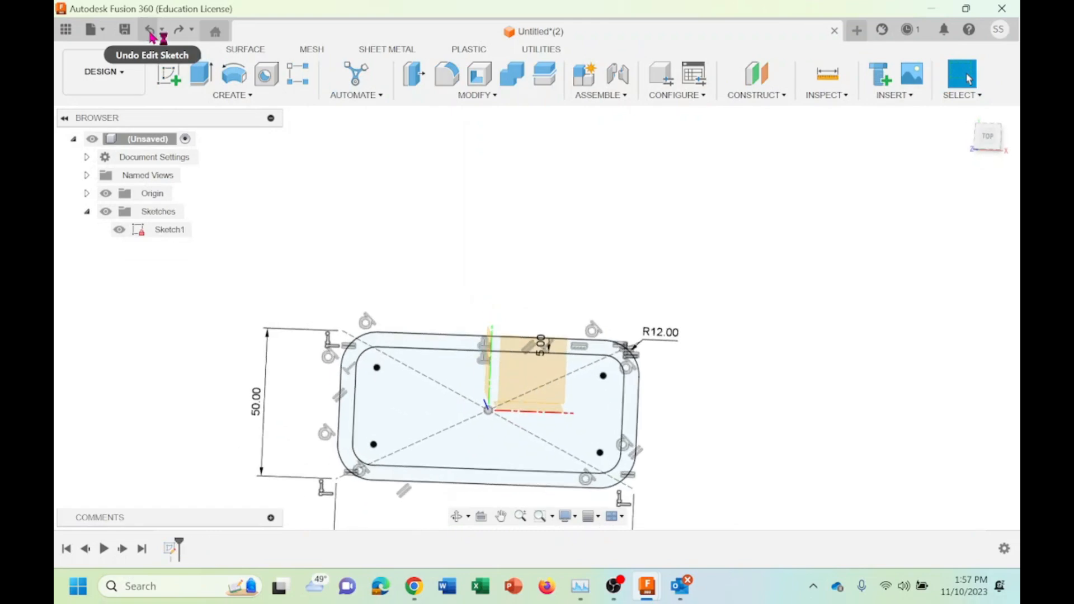
pyautogui.click(151, 35)
pyautogui.click(151, 35)
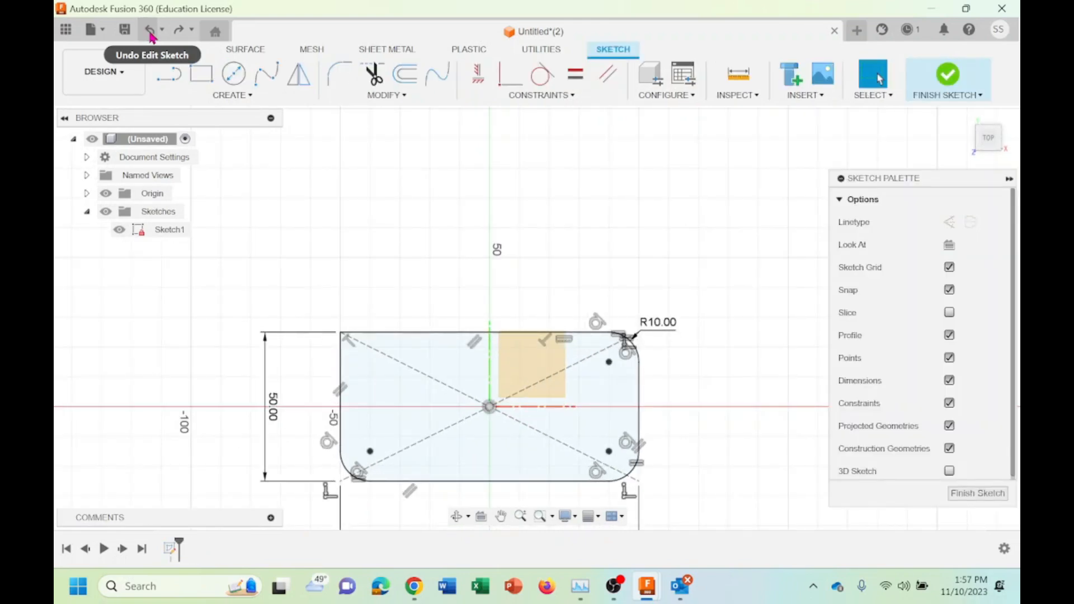
pyautogui.click(151, 35)
pyautogui.click(149, 34)
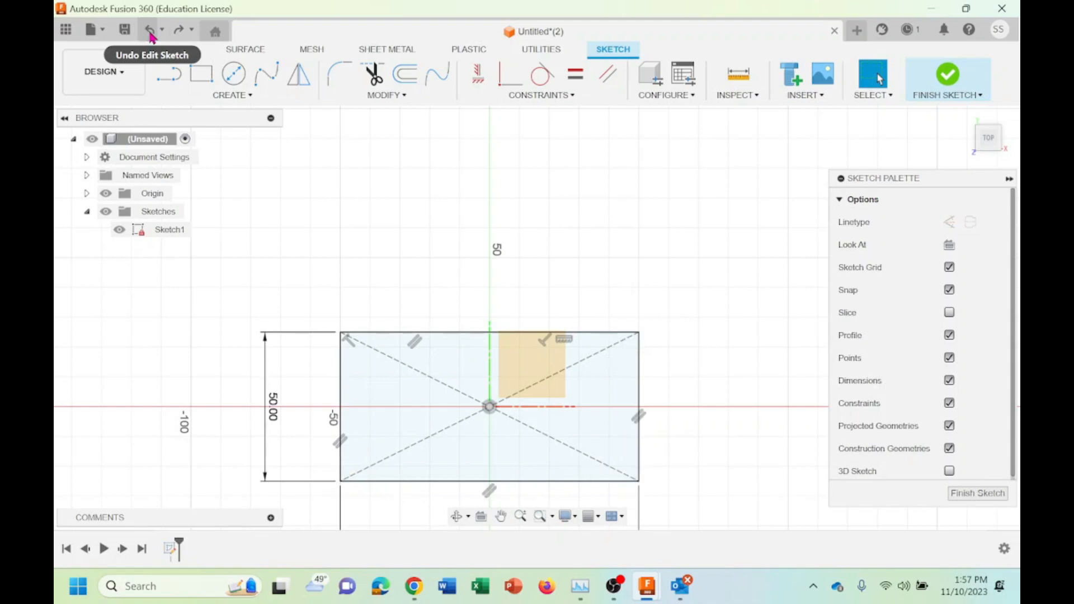
# Try an equal distance chamfer of 10 mm on the rectangle's upper-right corner, then cancel it
pyautogui.click(394, 98)
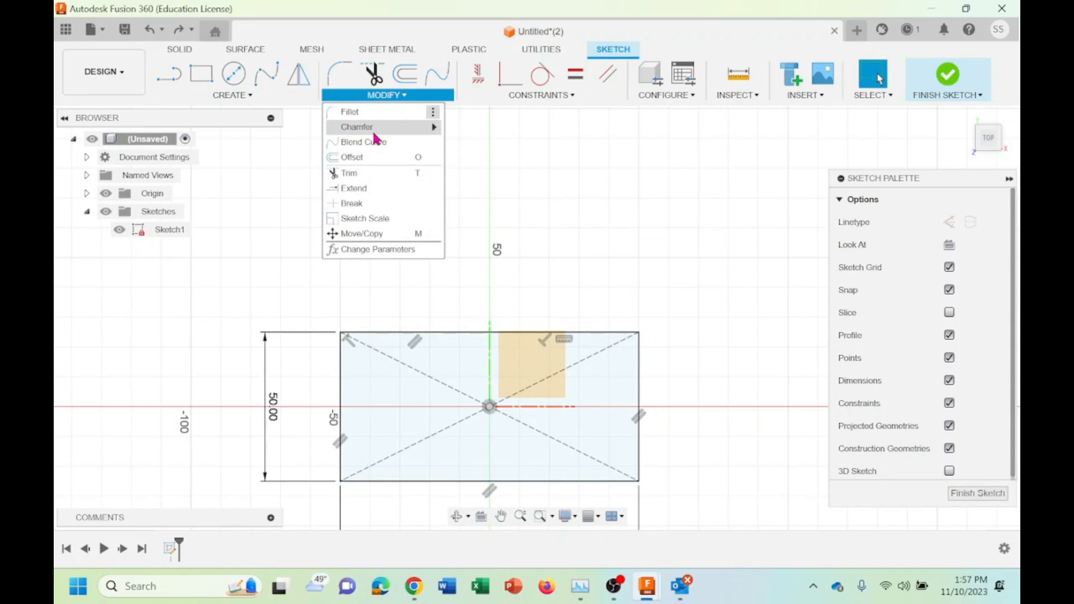
pyautogui.moveTo(374, 133)
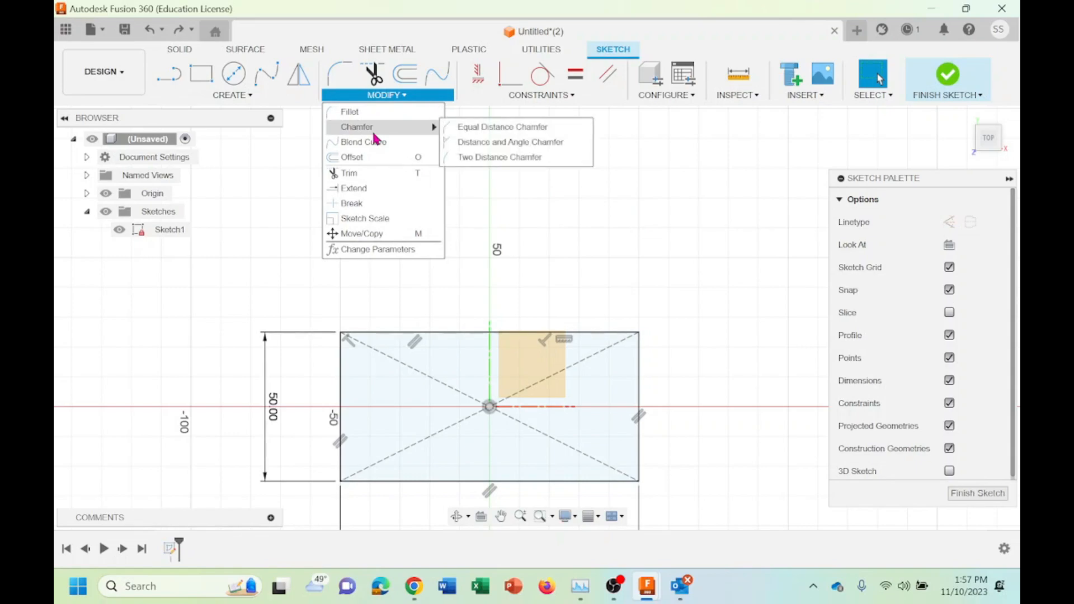
pyautogui.click(475, 128)
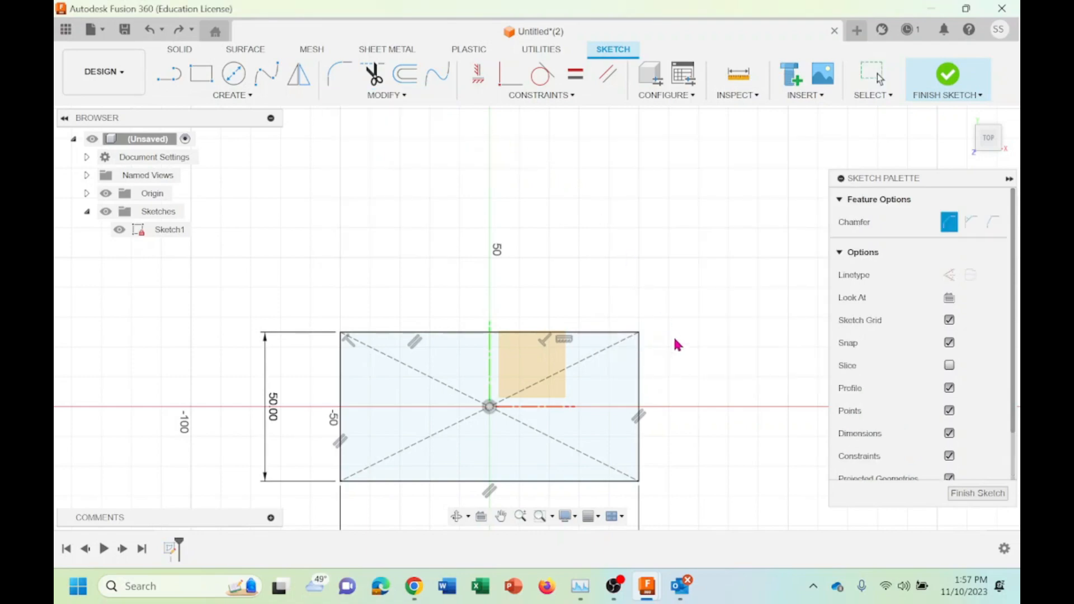
pyautogui.click(624, 335)
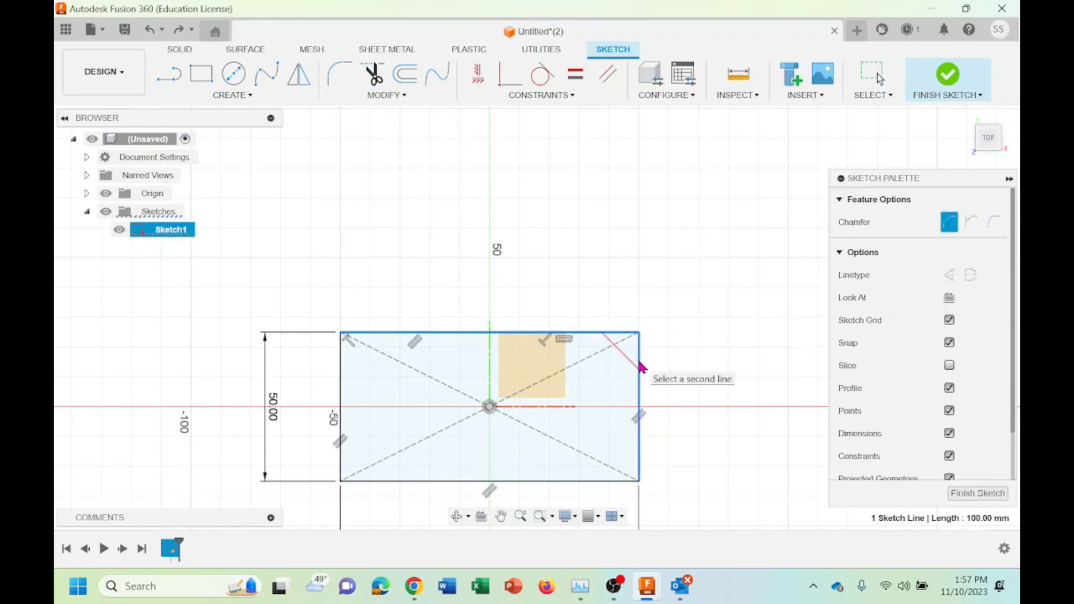
pyautogui.click(642, 391)
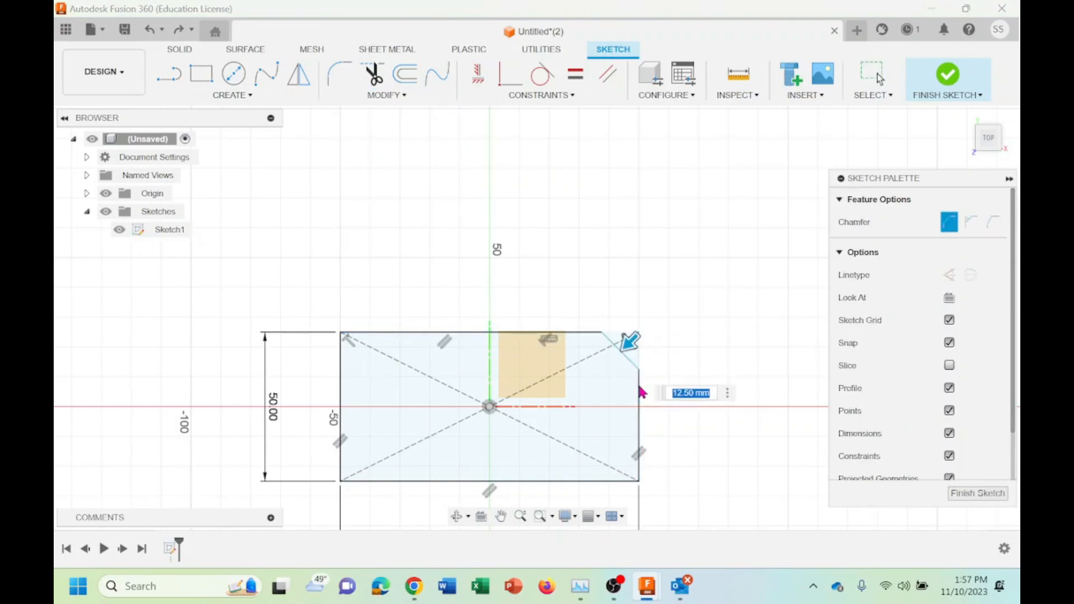
pyautogui.moveTo(629, 340)
pyautogui.mouseDown()
pyautogui.moveTo(608, 357)
pyautogui.moveTo(636, 339)
pyautogui.mouseUp()
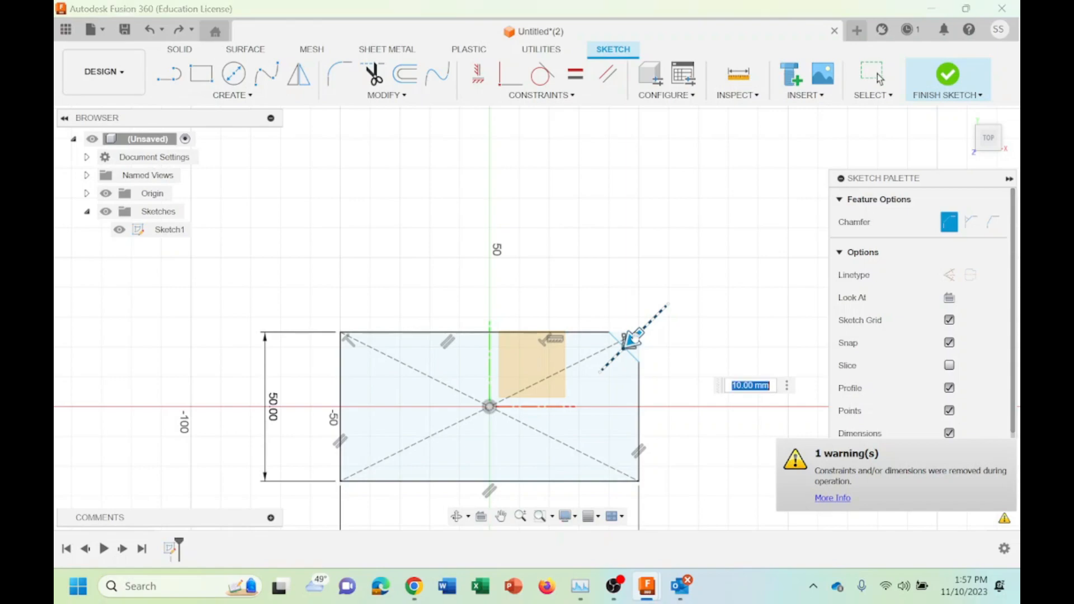
pyautogui.press('Escape')
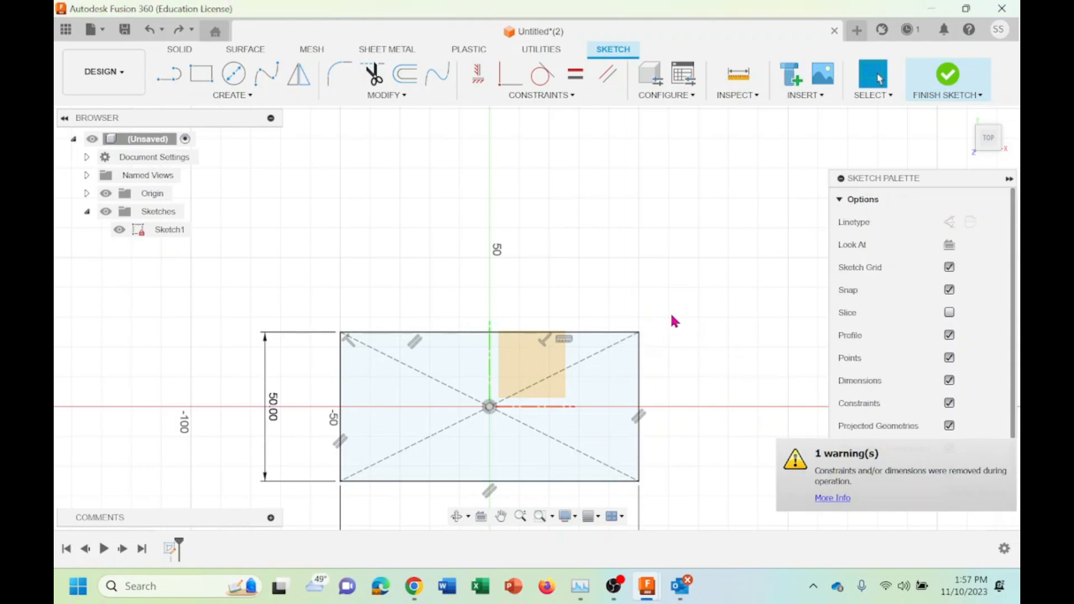
# Add a two distance chamfer of 20 mm by 20 mm to the rectangle's upper-right corner
pyautogui.click(384, 96)
pyautogui.moveTo(377, 125)
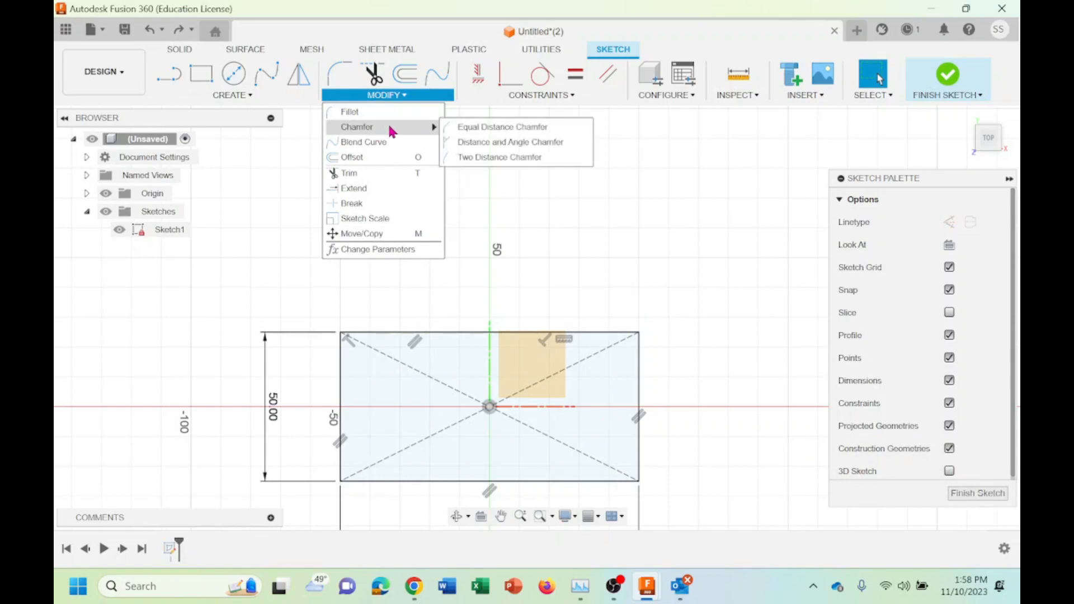
pyautogui.click(506, 157)
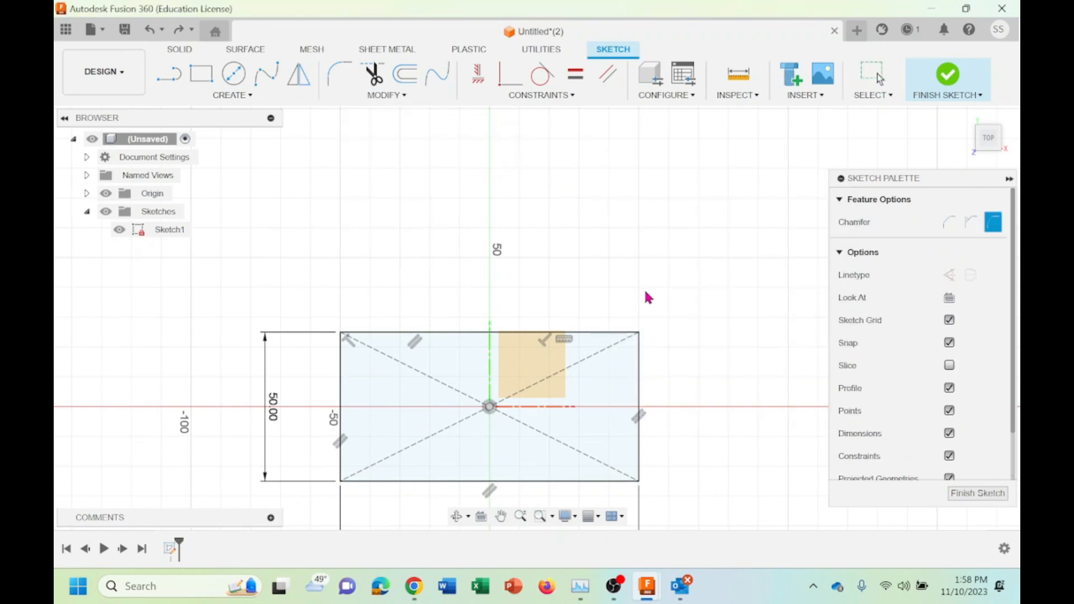
pyautogui.click(619, 335)
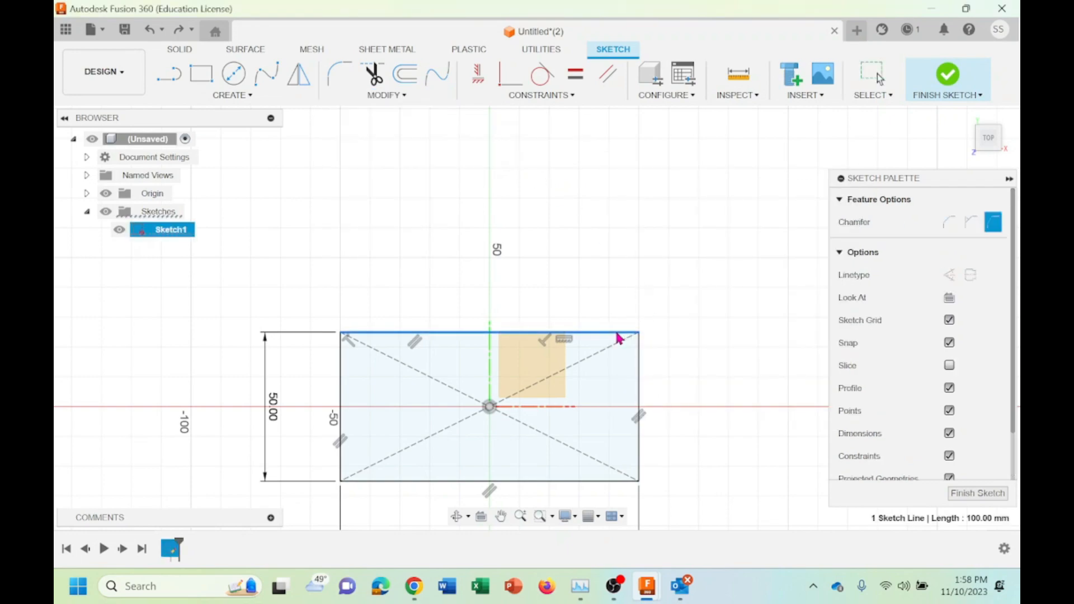
pyautogui.click(639, 353)
pyautogui.write('20')
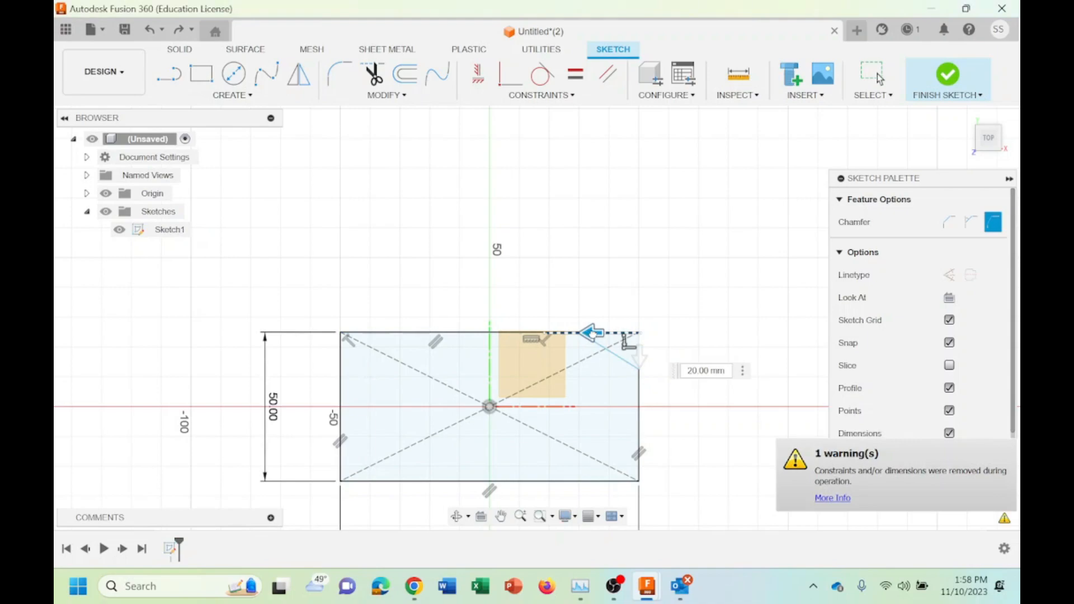
pyautogui.moveTo(639, 358)
pyautogui.mouseDown()
pyautogui.moveTo(639, 380)
pyautogui.moveTo(638, 371)
pyautogui.mouseUp()
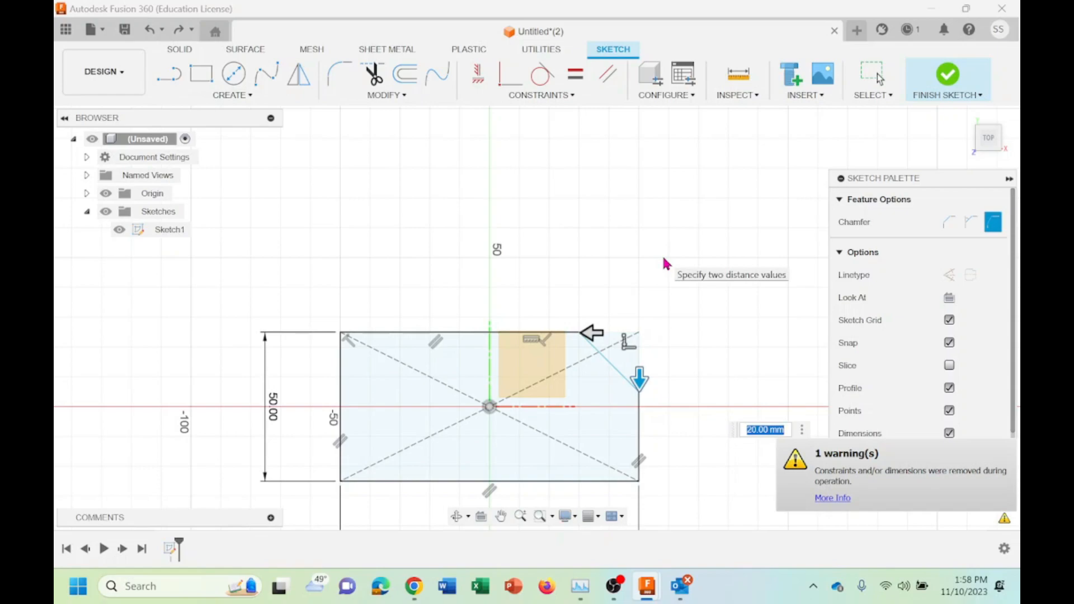
pyautogui.press('Return')
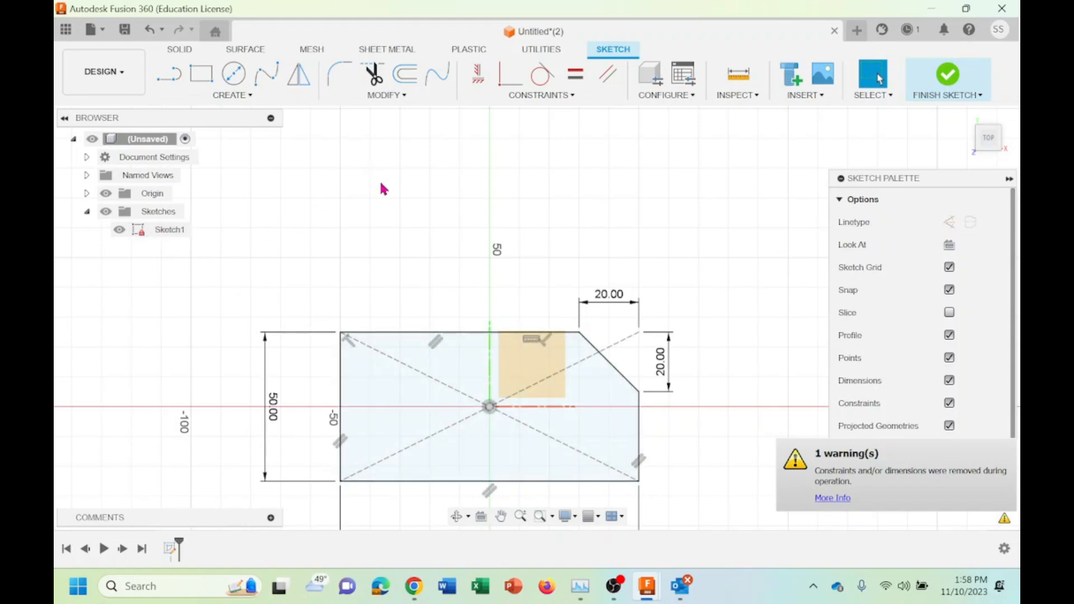
# Undo the two distance chamfer and the rectangle to empty the sketch
pyautogui.click(151, 28)
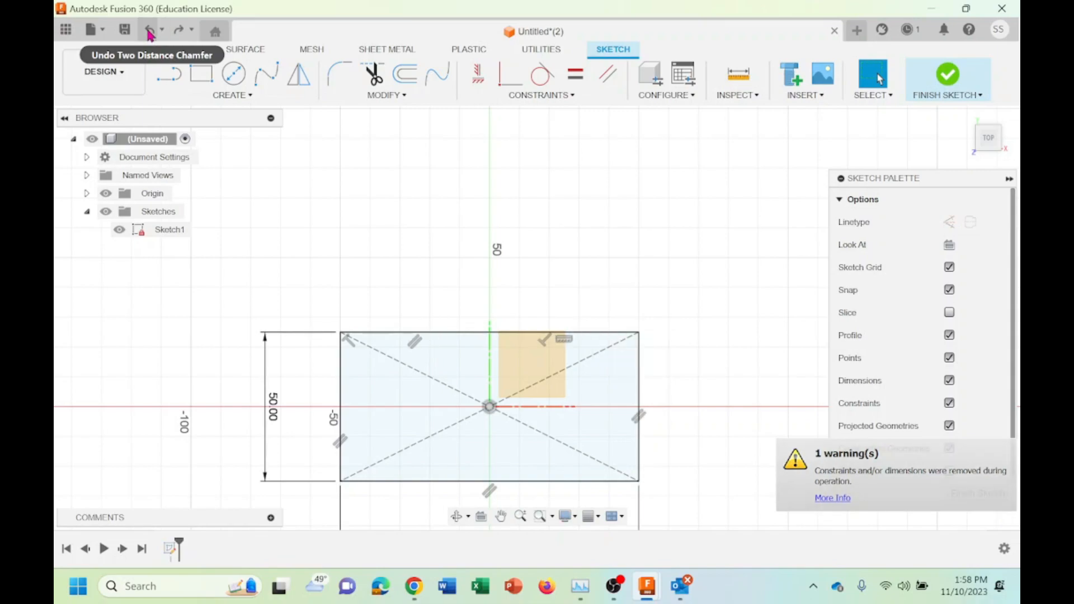
pyautogui.click(150, 31)
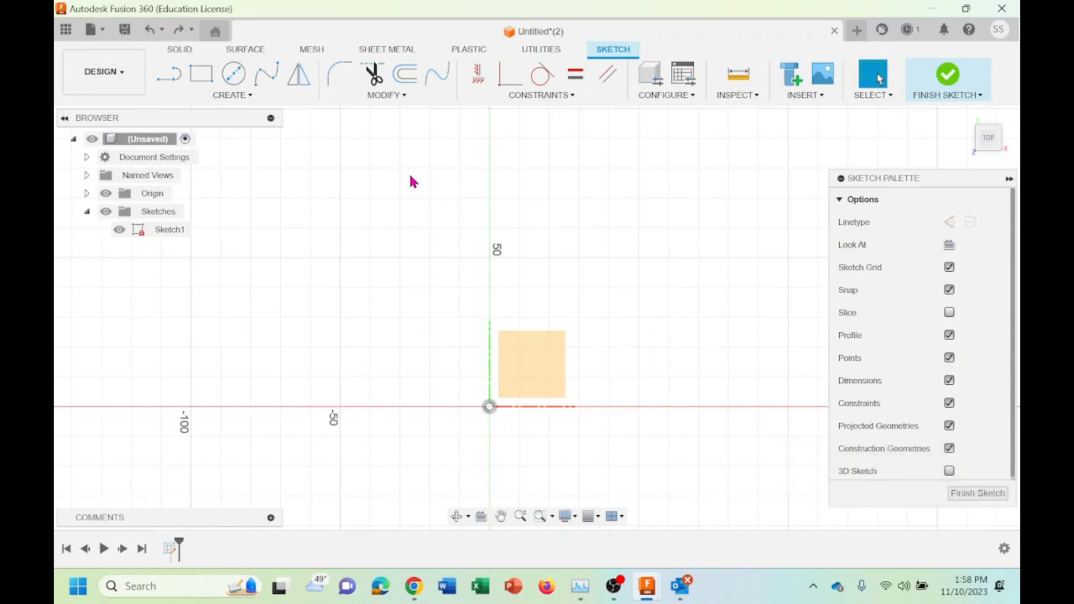
# Draw a 40 mm diameter circle centred on the origin
pyautogui.click(233, 73)
pyautogui.click(489, 407)
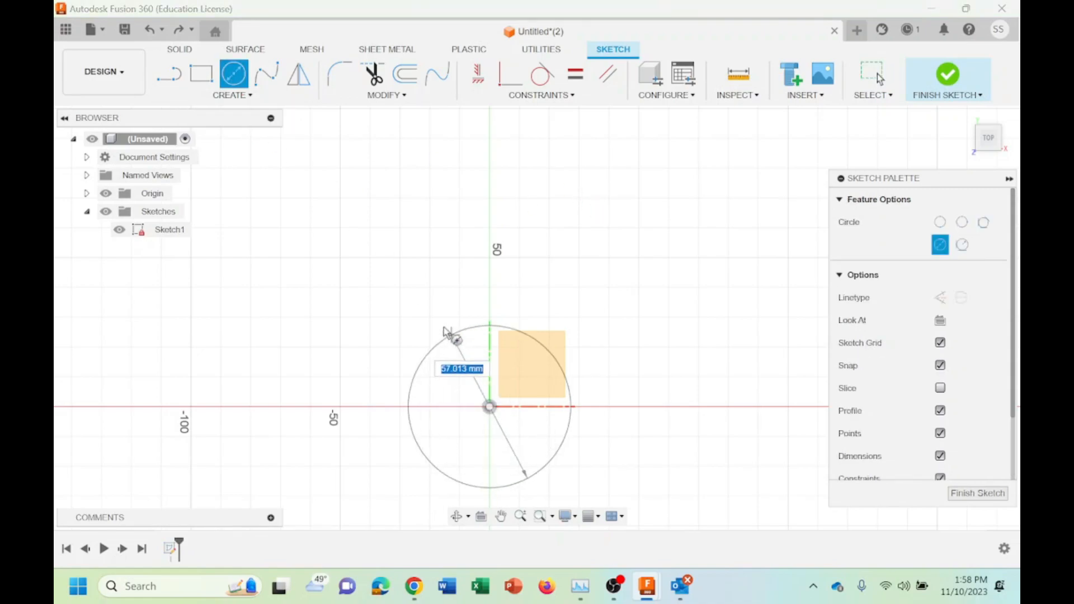
pyautogui.write('4')
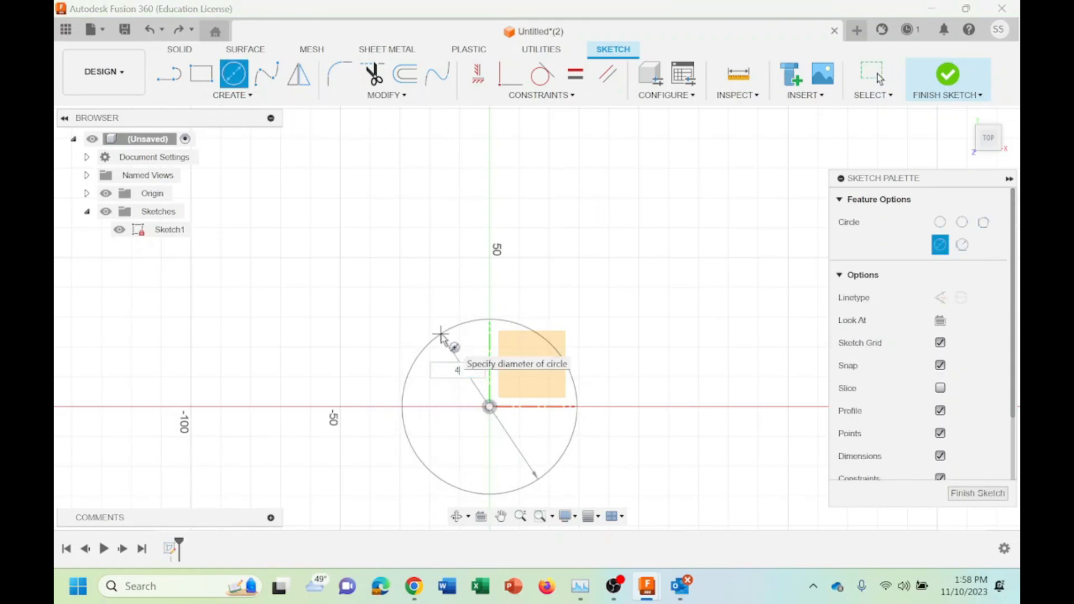
pyautogui.write('0')
pyautogui.press('Return')
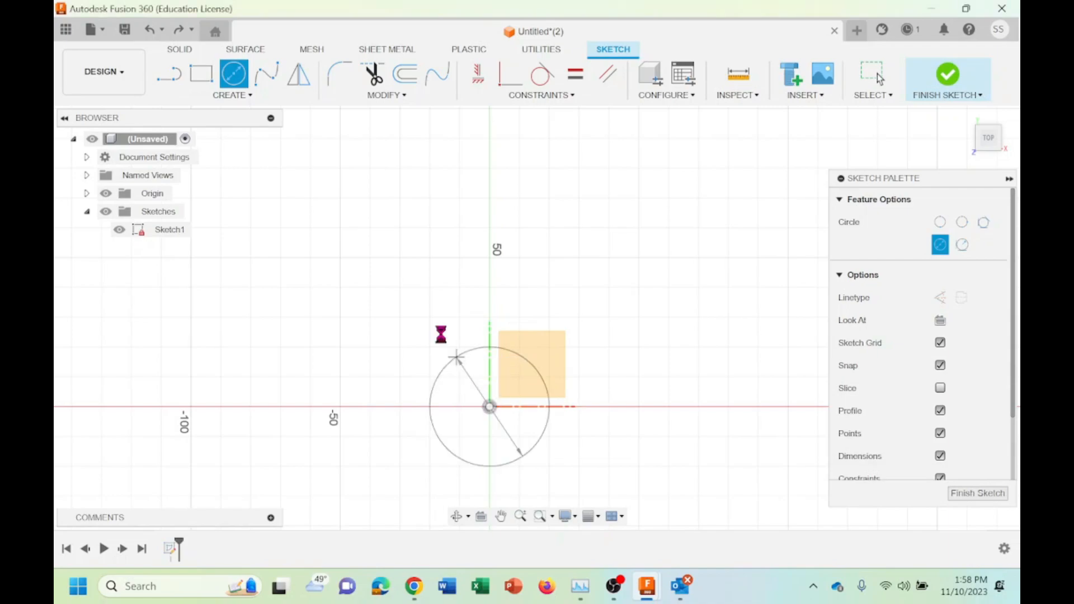
pyautogui.press('Escape')
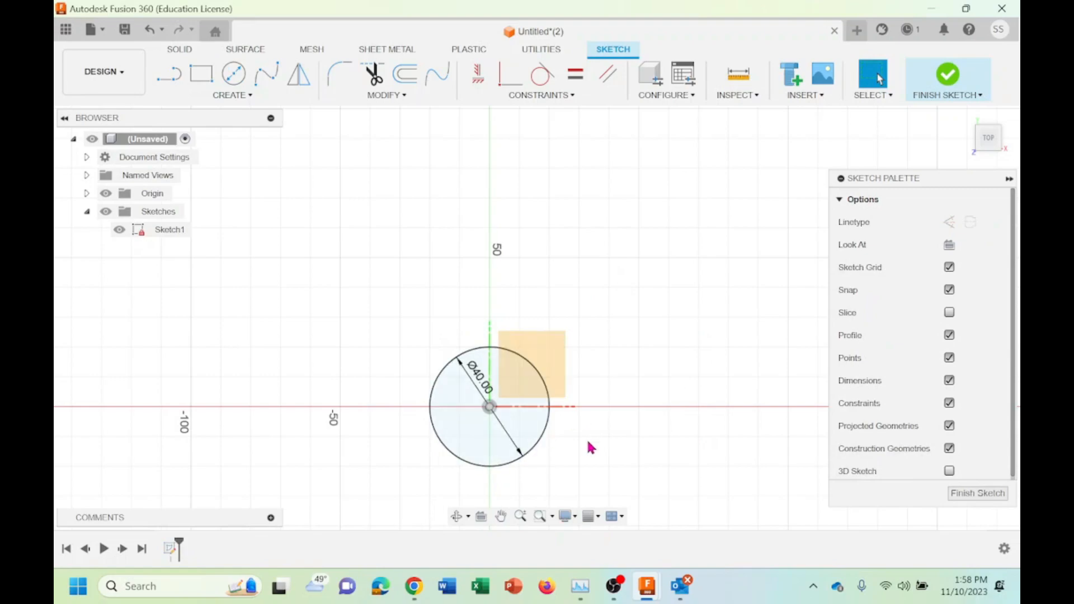
# Draw a 100 mm horizontal line from the origin along the positive X axis and convert it to construction geometry
pyautogui.click(169, 74)
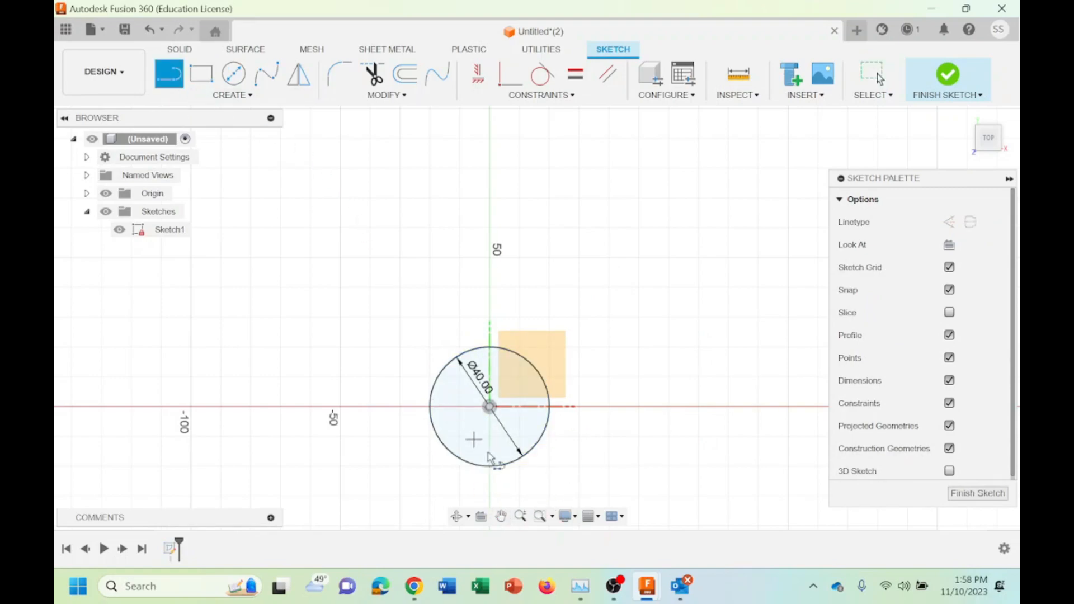
pyautogui.click(490, 407)
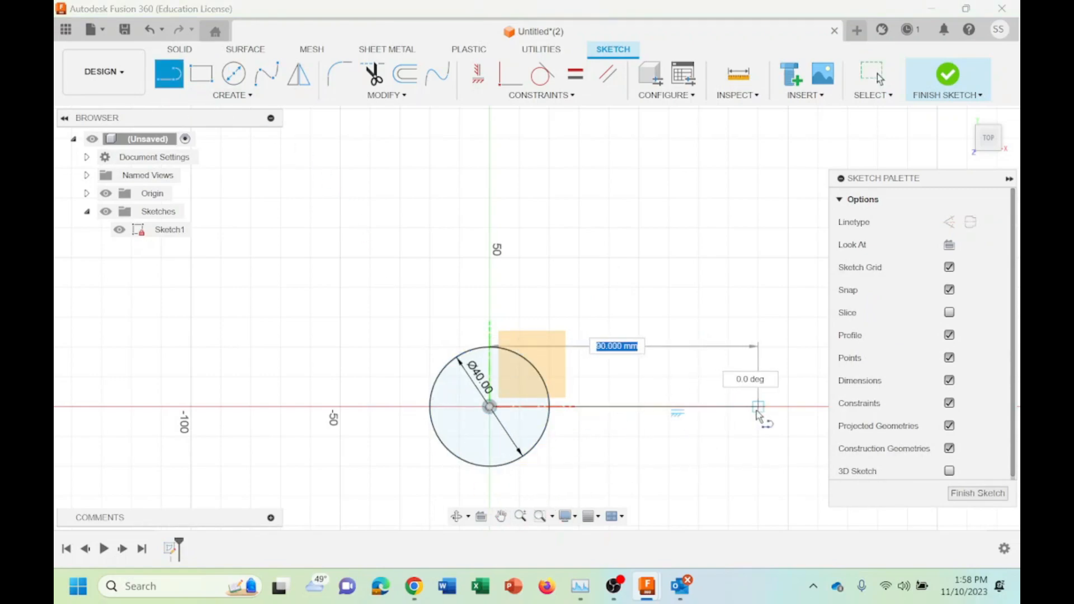
pyautogui.write('100')
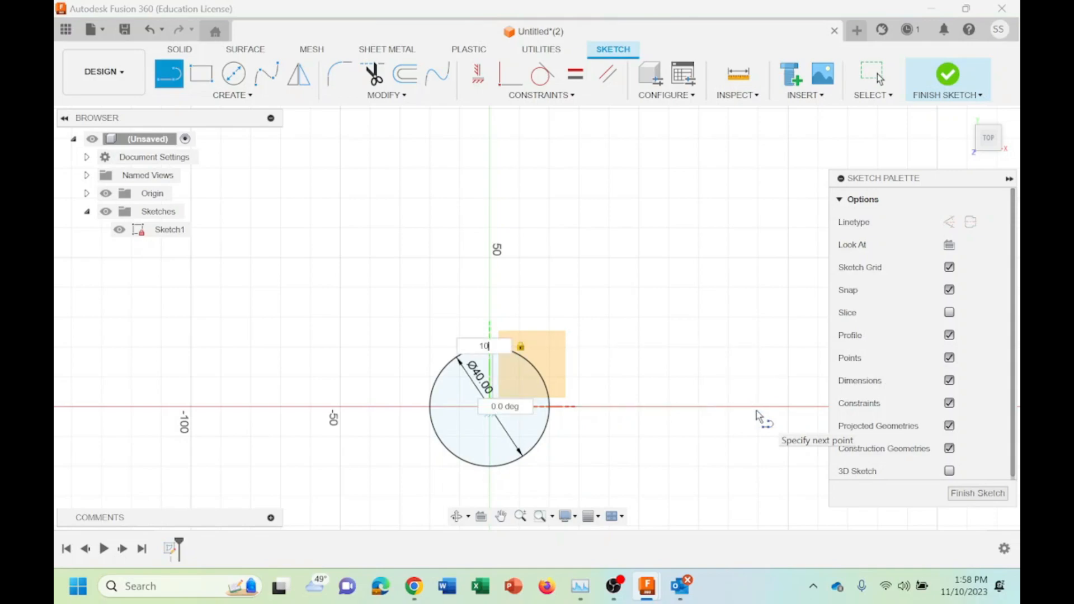
pyautogui.press('Tab')
pyautogui.press('Return')
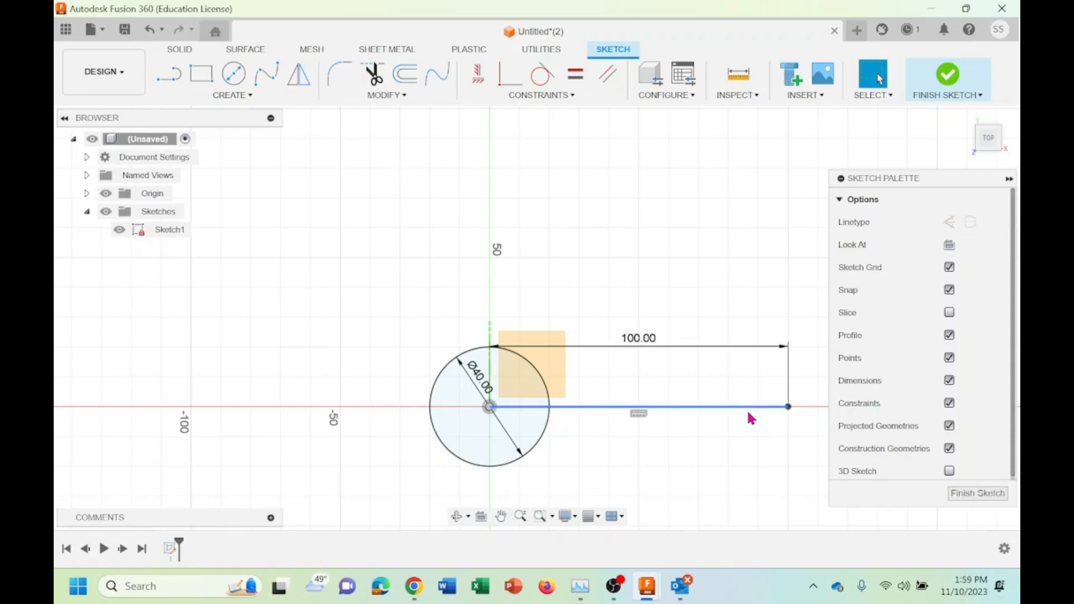
pyautogui.click(737, 406)
pyautogui.click(949, 222)
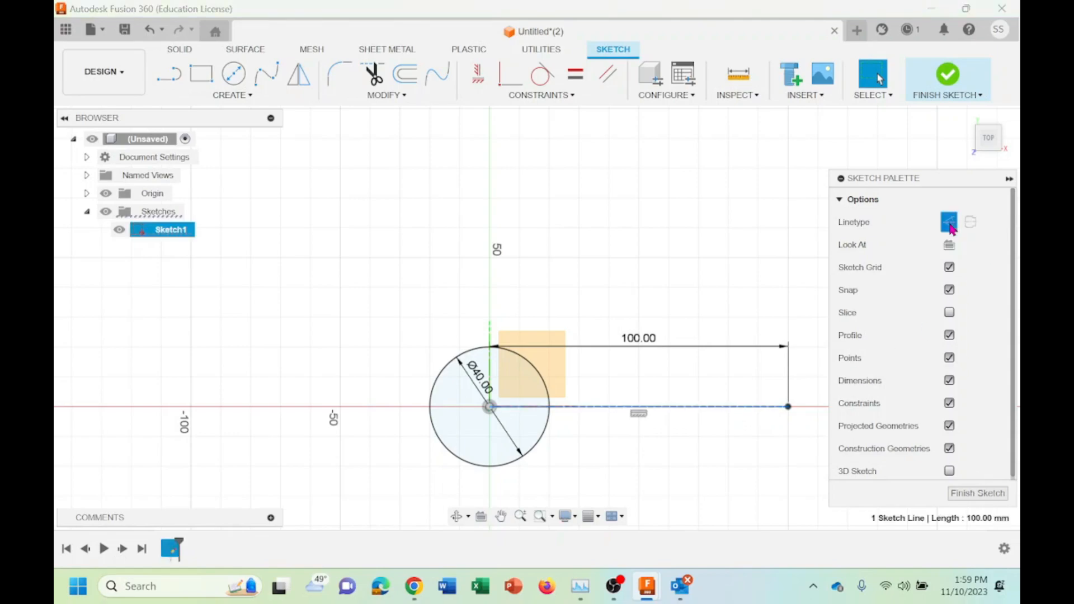
# Draw an 80 mm diameter circle at the construction line's free end and reposition the 100 mm and 80 mm dimensions for readability
pyautogui.scroll(-2, 712, 275)
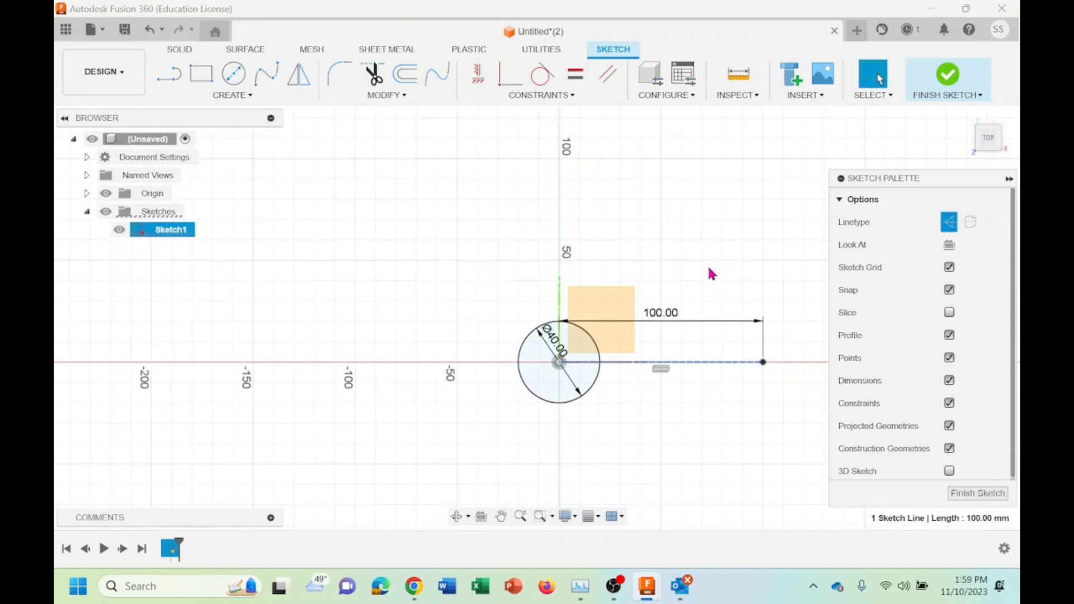
pyautogui.moveTo(719, 235)
pyautogui.mouseDown(button='middle')
pyautogui.moveTo(555, 276)
pyautogui.moveTo(463, 280)
pyautogui.mouseUp(button='middle')
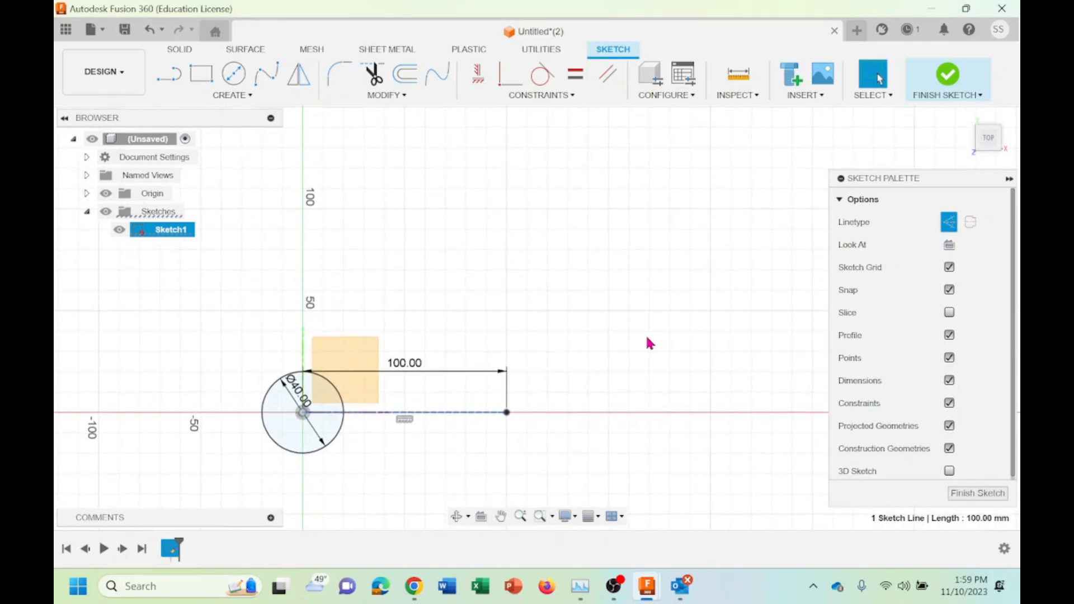
pyautogui.click(233, 73)
pyautogui.click(506, 412)
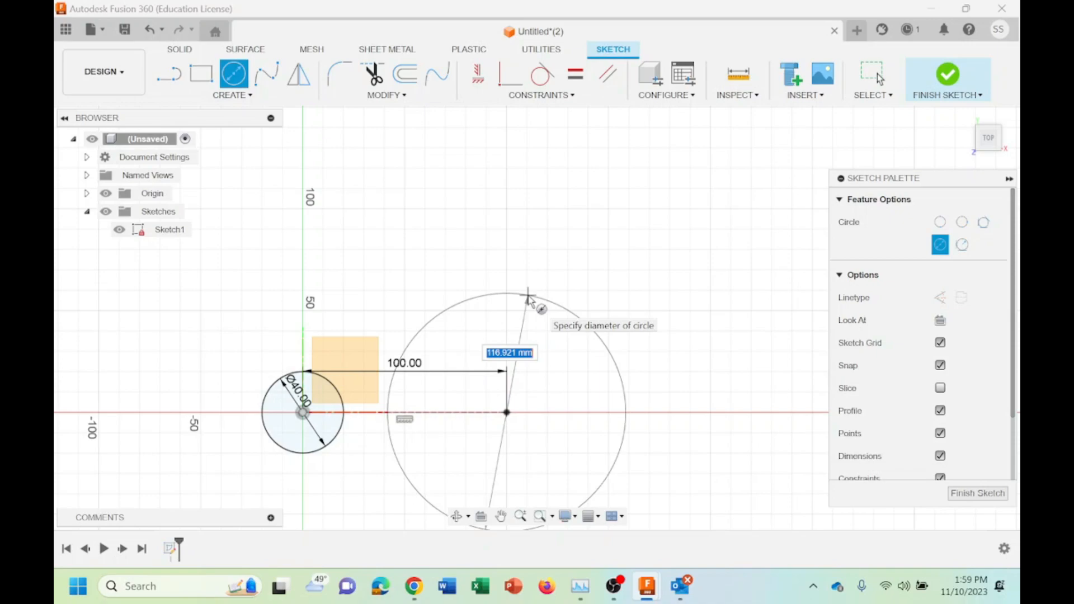
pyautogui.write('80')
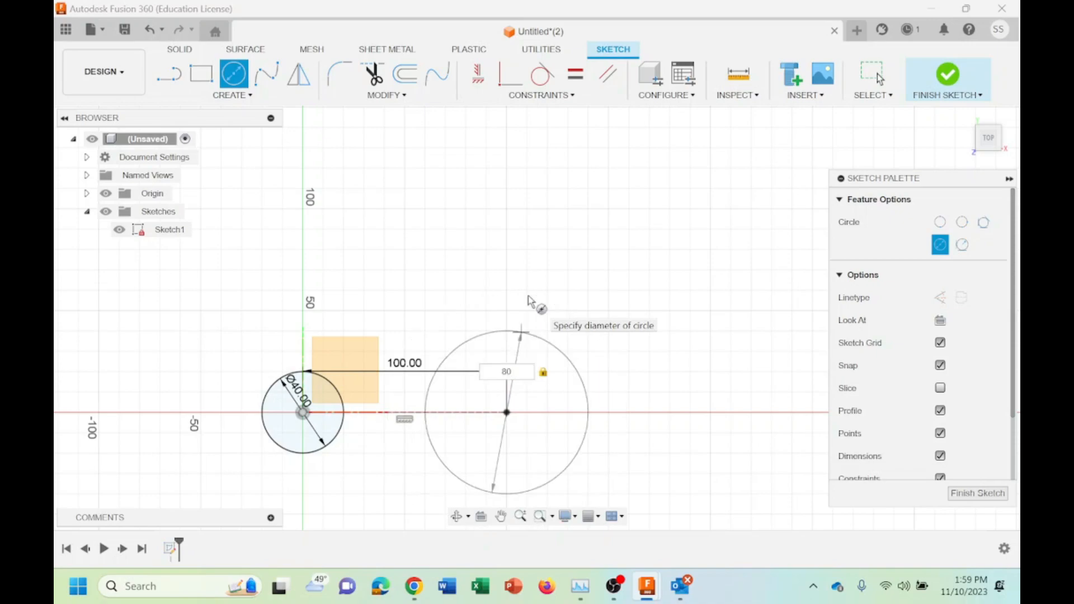
pyautogui.press('Return')
pyautogui.press('Escape')
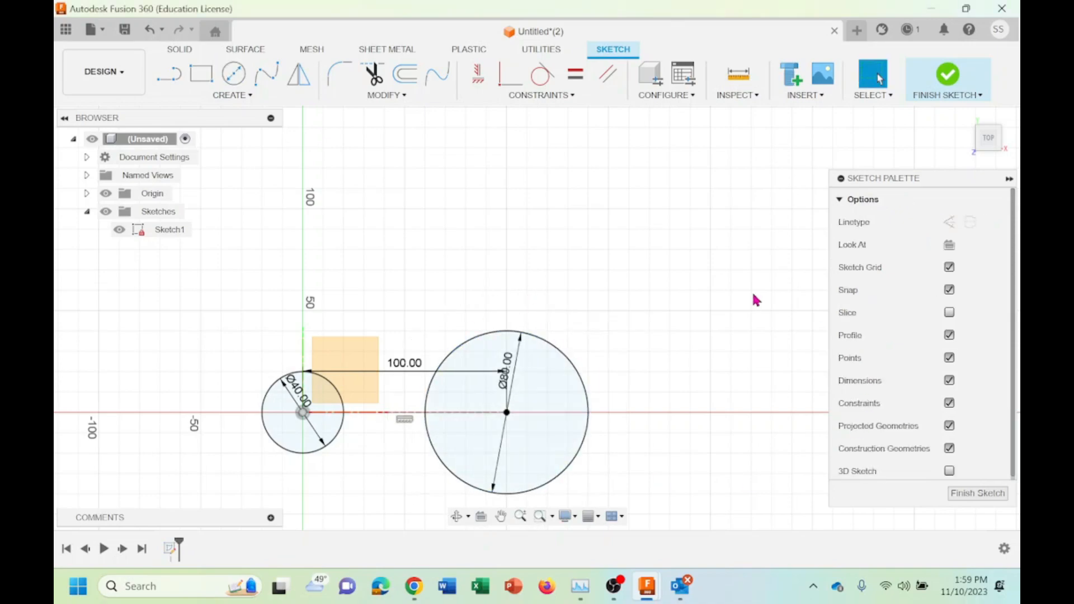
pyautogui.moveTo(420, 376); pyautogui.dragTo(427, 187)
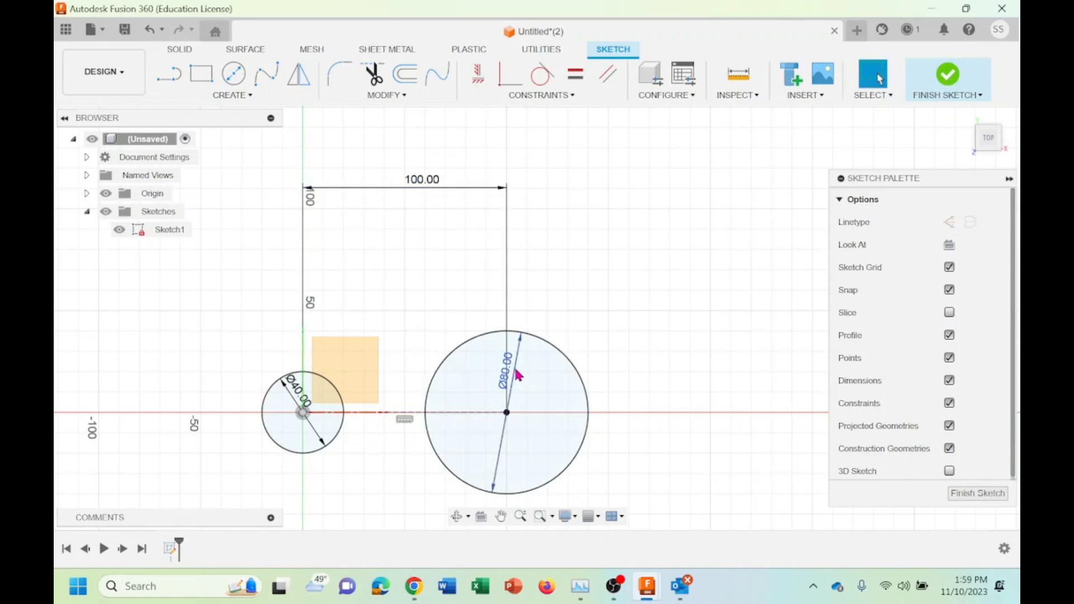
pyautogui.moveTo(517, 375); pyautogui.dragTo(565, 382)
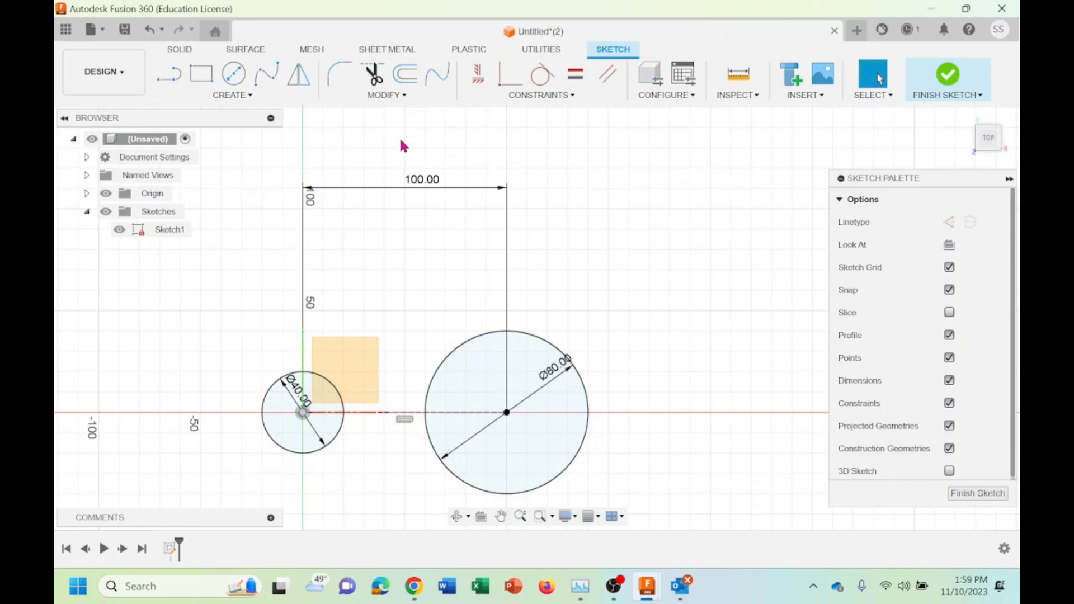
# Draw two separate lines connecting the small and large circles, one across their upper edges and one across their lower edges
pyautogui.click(174, 81)
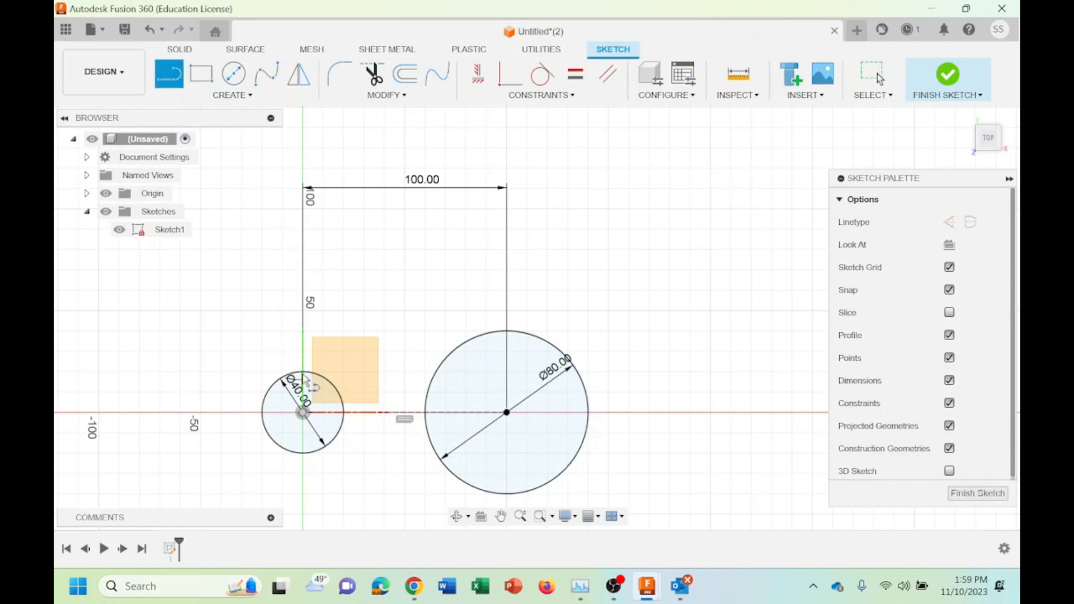
pyautogui.click(310, 370)
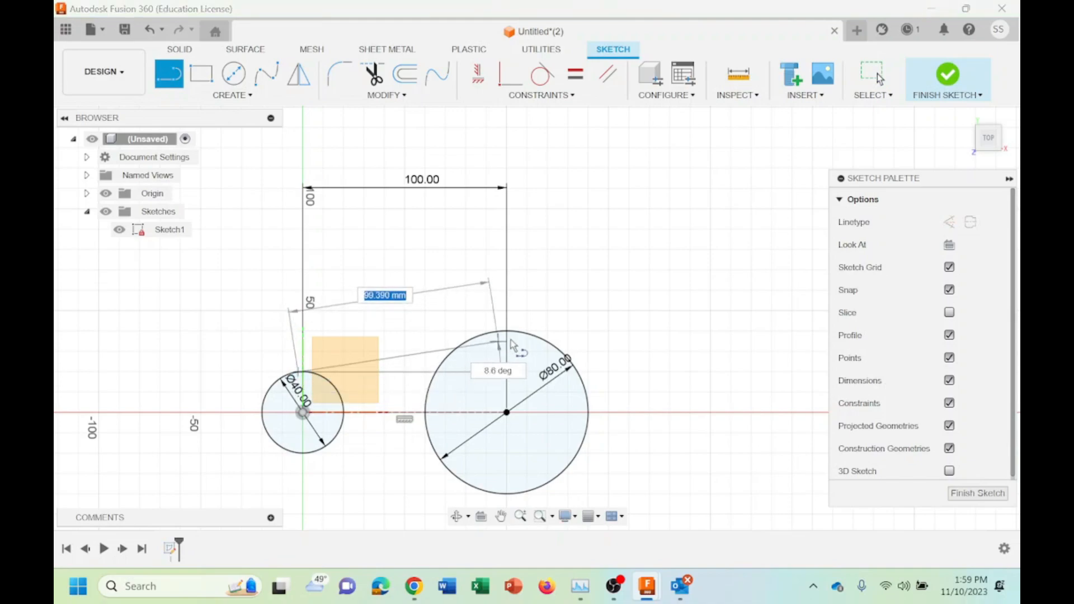
pyautogui.doubleClick(529, 339)
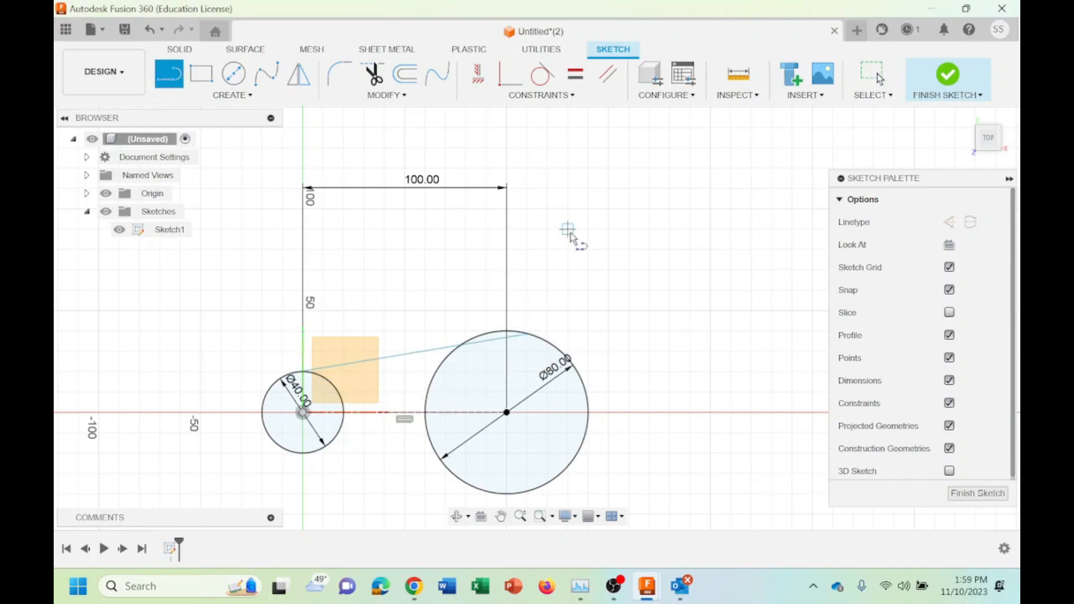
pyautogui.press('Escape')
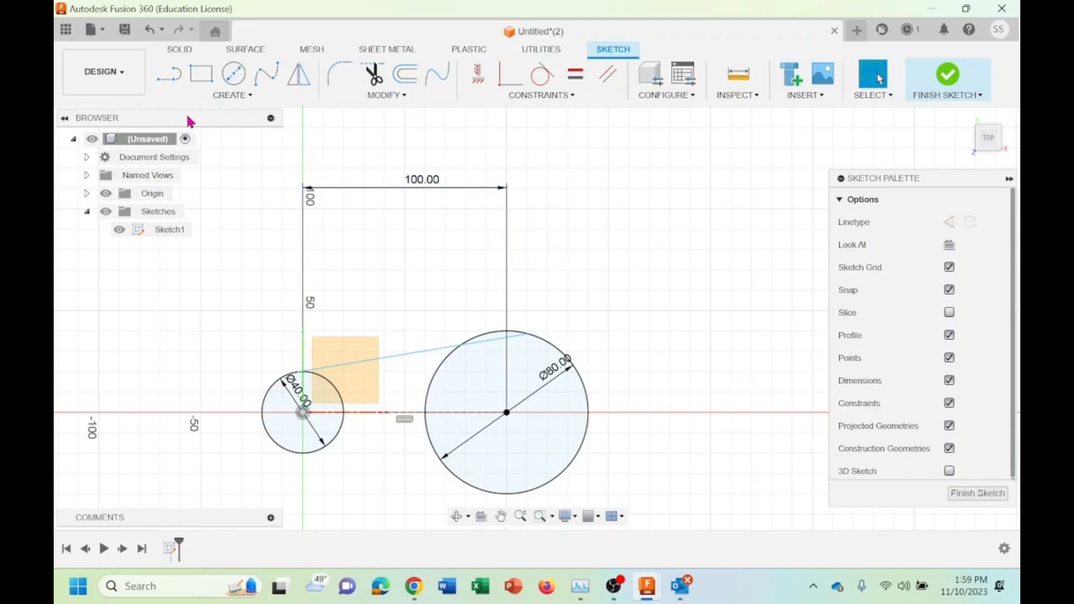
pyautogui.click(168, 74)
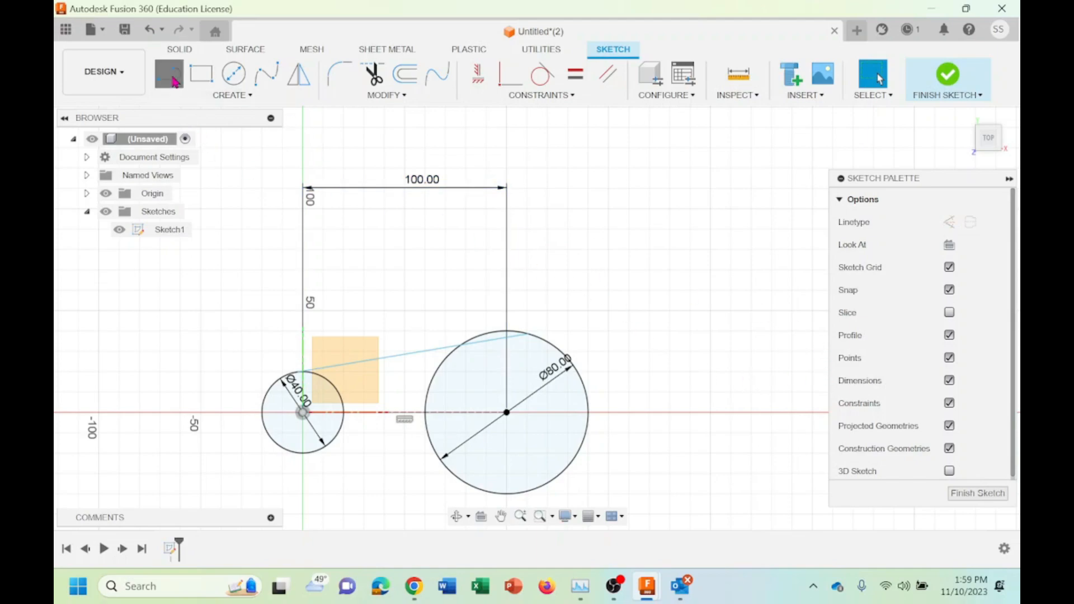
pyautogui.click(308, 453)
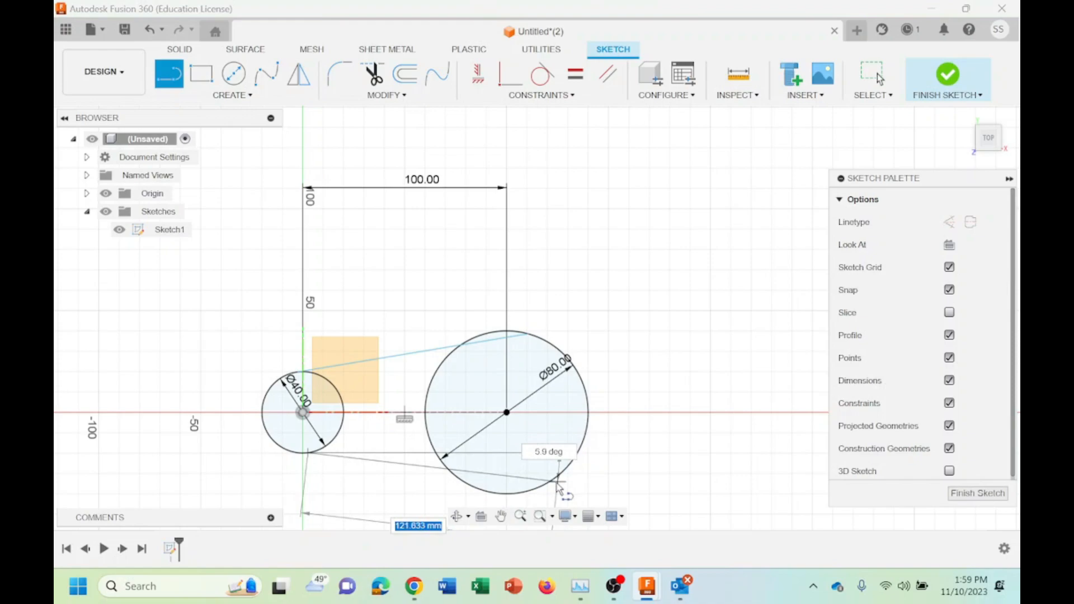
pyautogui.doubleClick(557, 480)
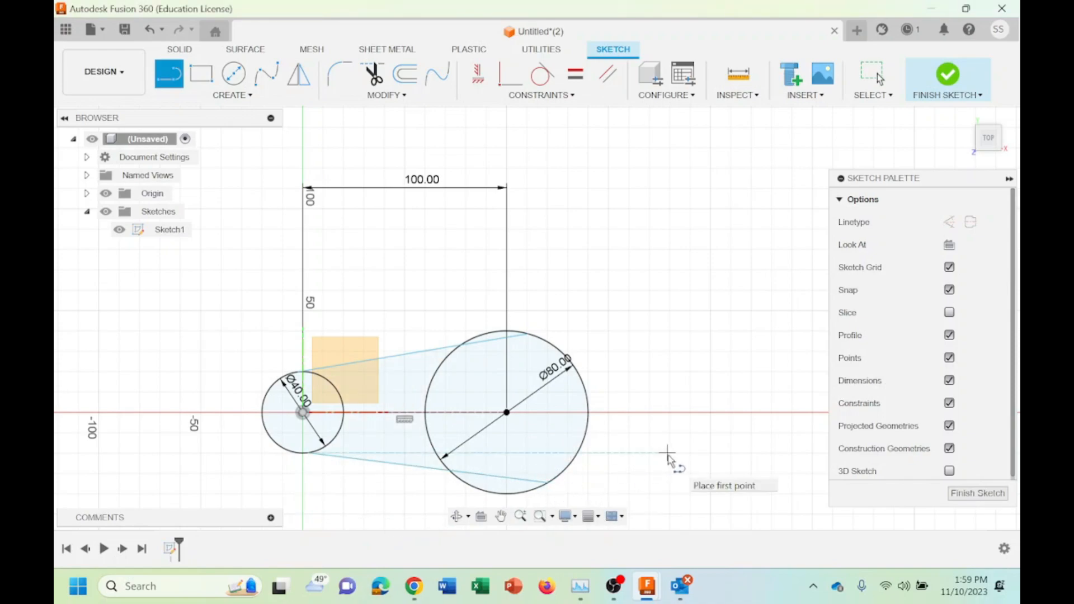
pyautogui.press('Escape')
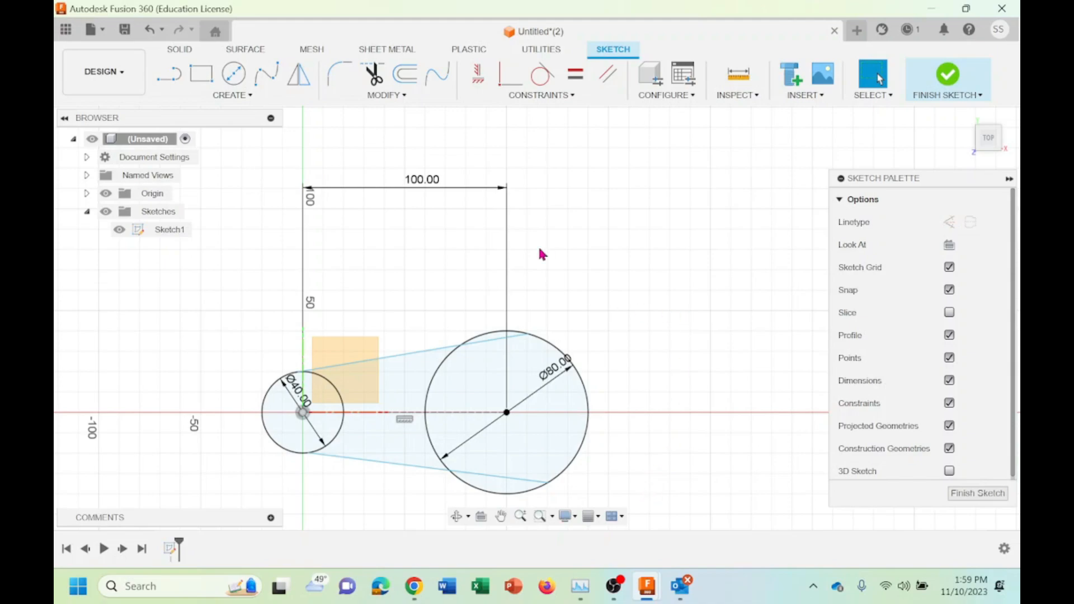
# Apply Tangent constraints between the upper connecting line and both circles
pyautogui.click(549, 98)
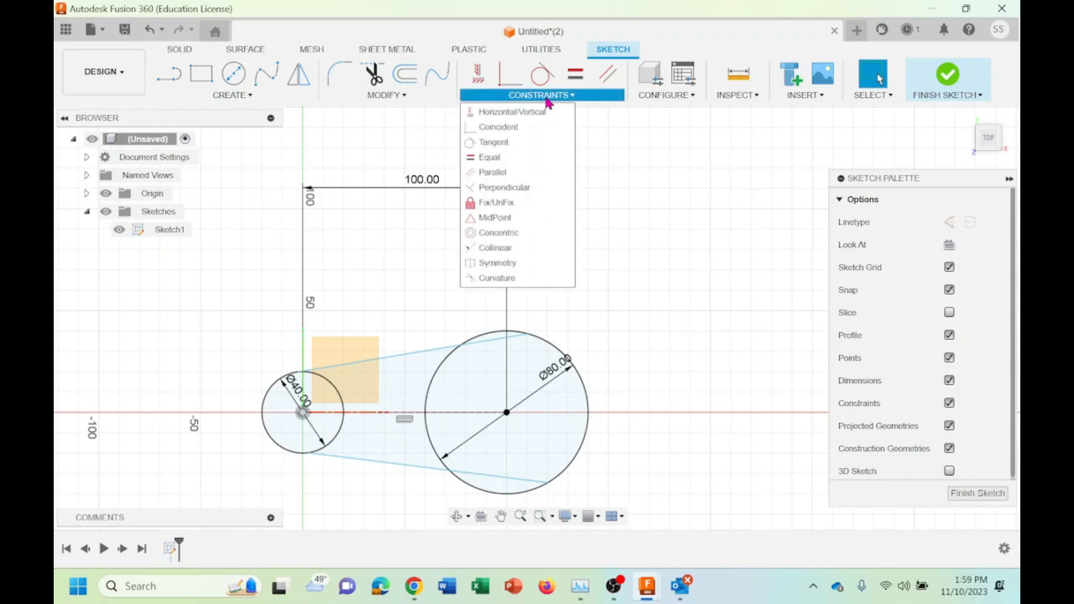
pyautogui.click(490, 144)
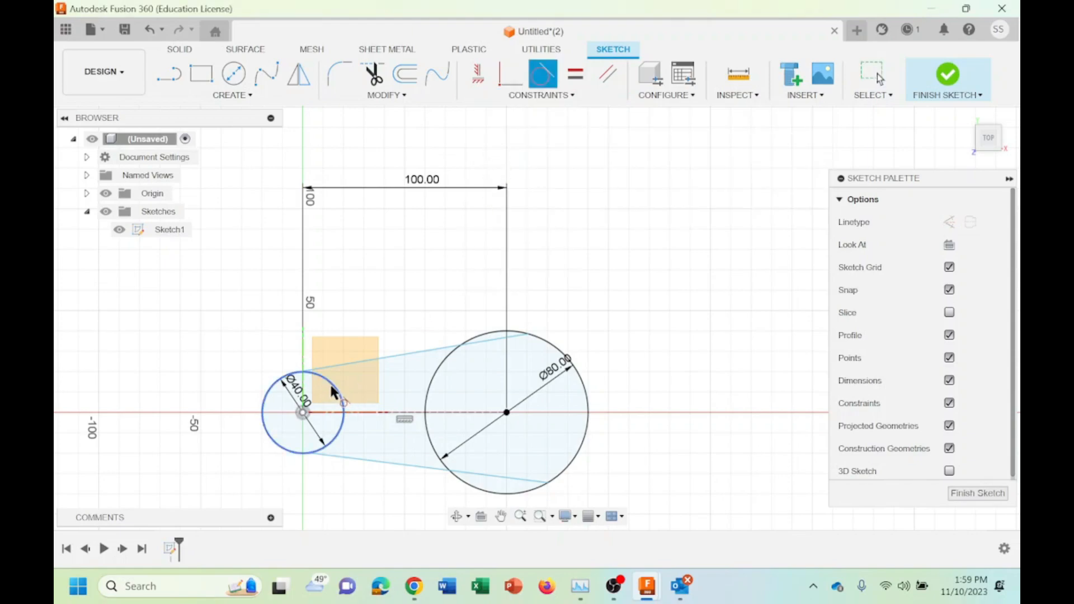
pyautogui.click(330, 380)
pyautogui.click(378, 359)
pyautogui.click(445, 362)
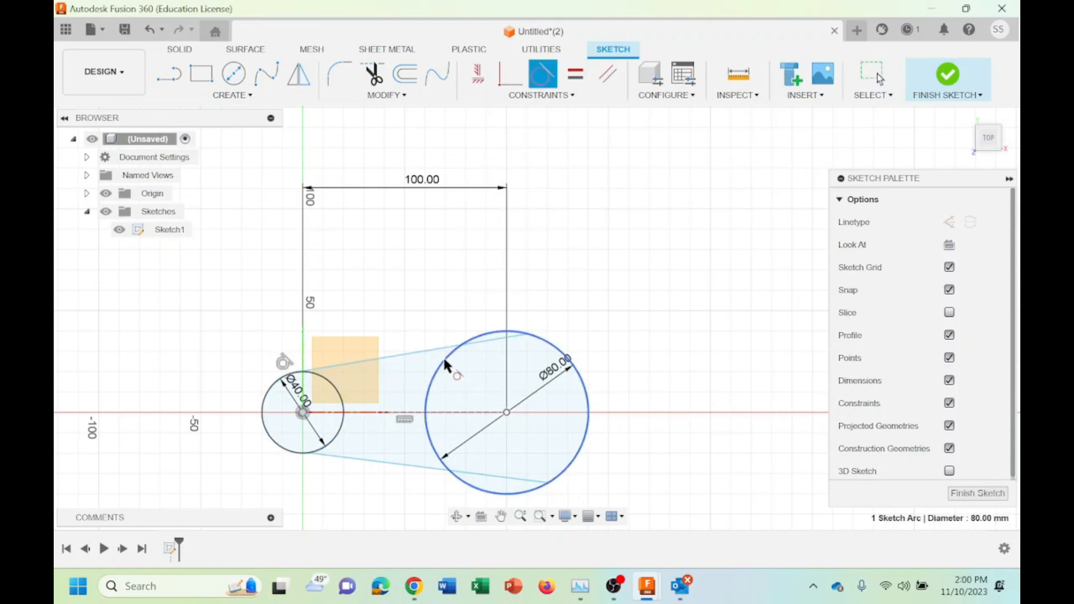
pyautogui.click(492, 338)
# Apply Tangent constraints between the lower connecting line and both circles
pyautogui.click(370, 457)
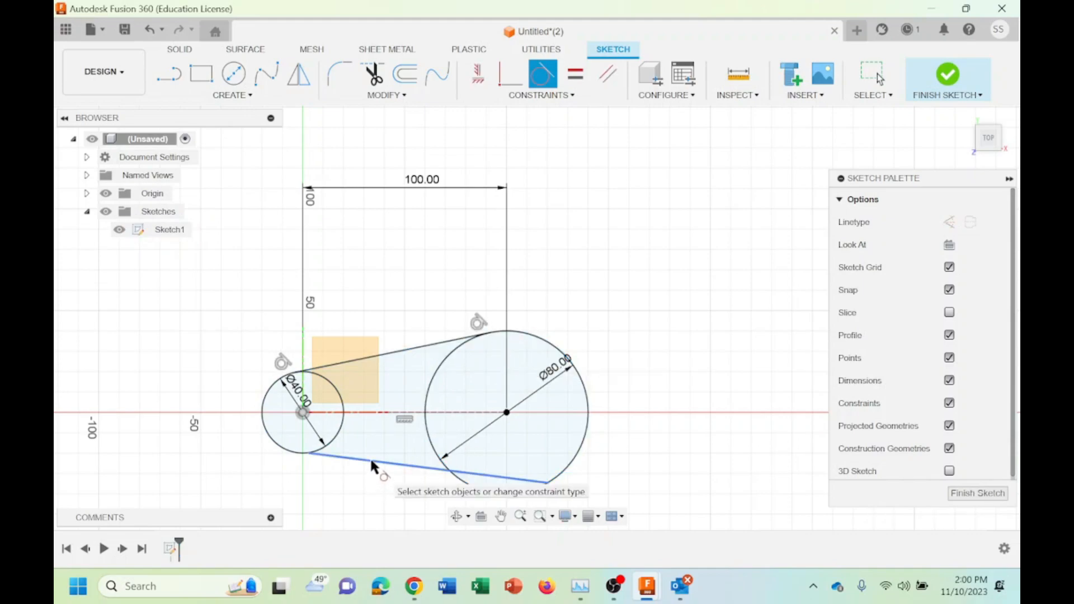
pyautogui.click(335, 432)
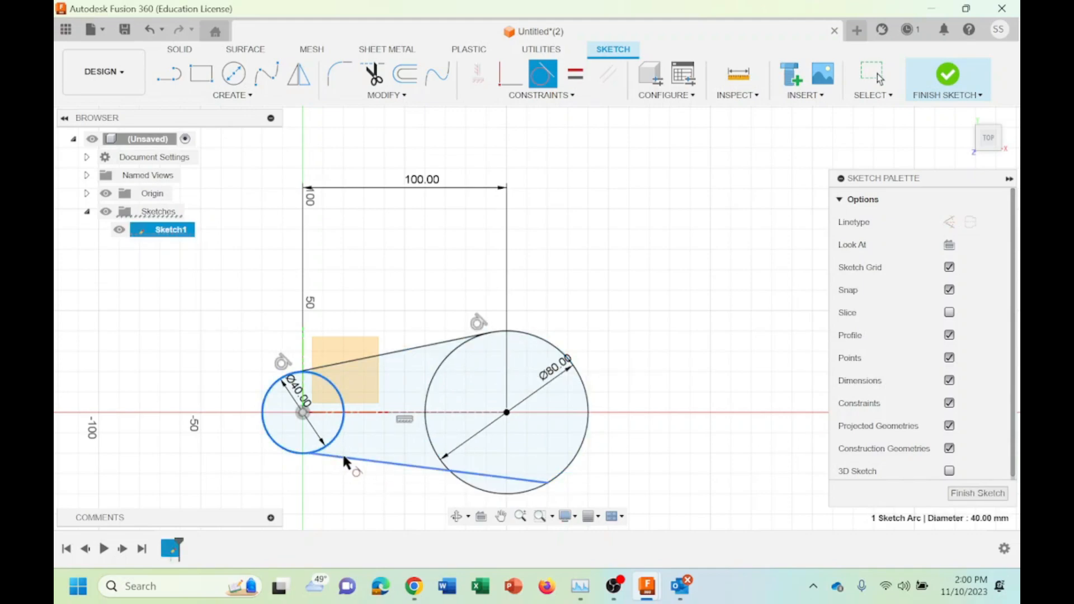
pyautogui.press('Escape')
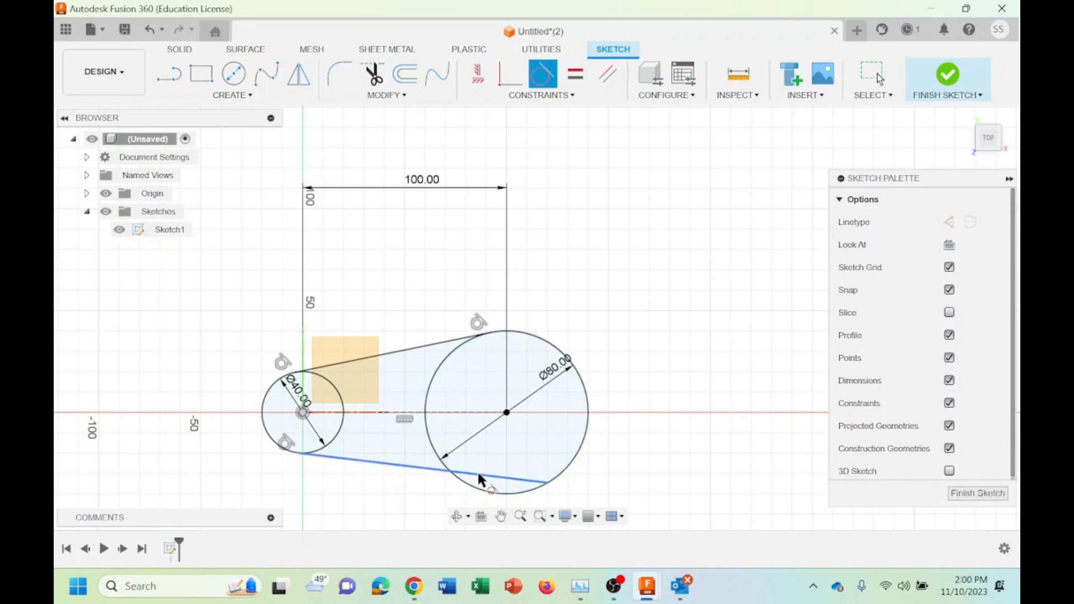
pyautogui.click(479, 474)
pyautogui.click(512, 489)
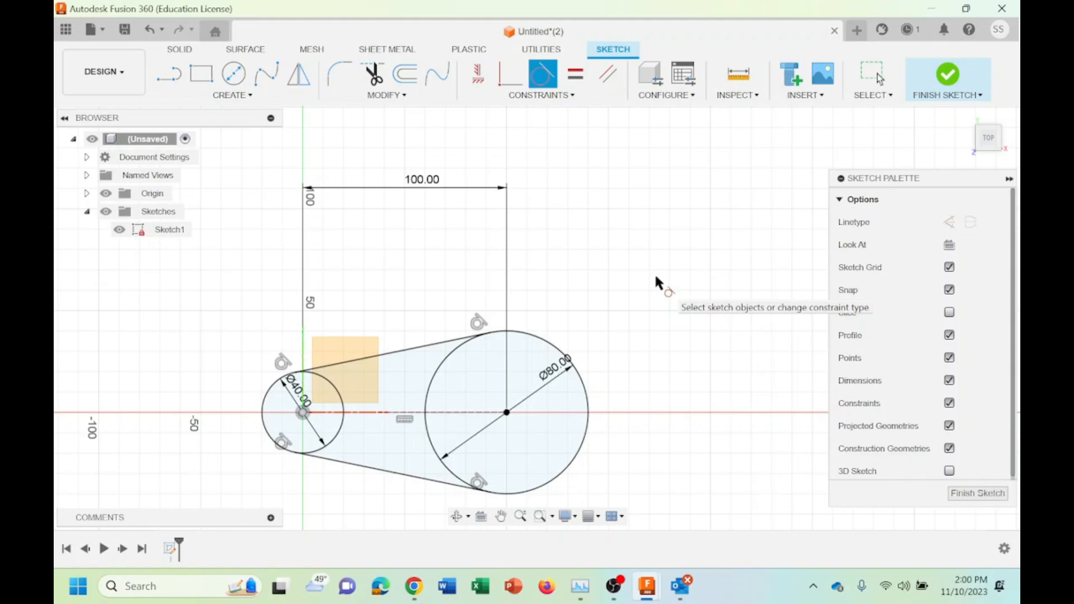
# Trim away the inner arcs of the large and small circles between the tangent lines to leave one closed outline
pyautogui.click(399, 98)
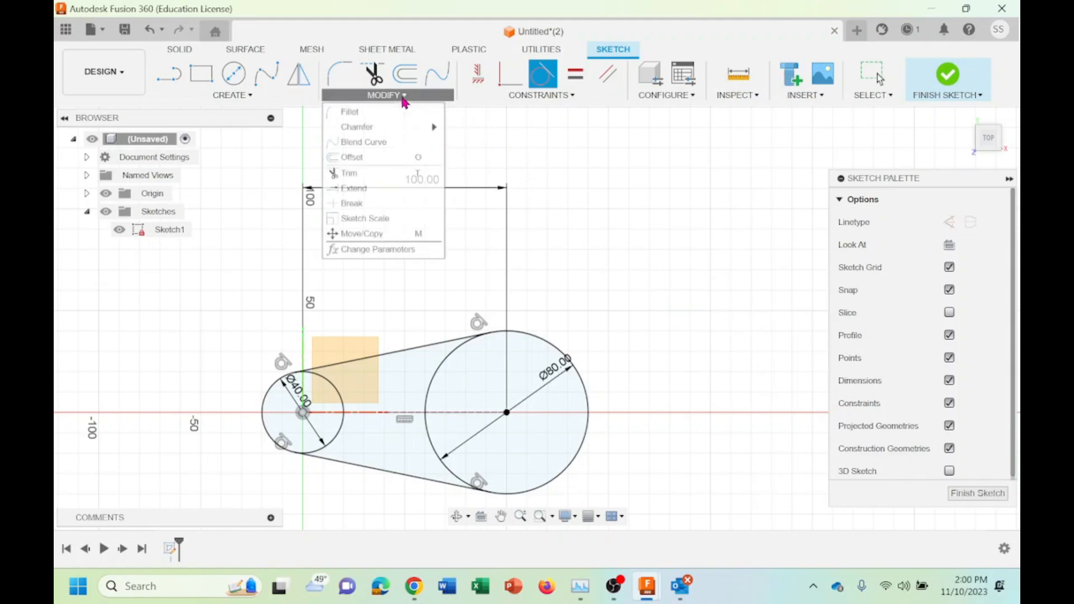
pyautogui.click(350, 174)
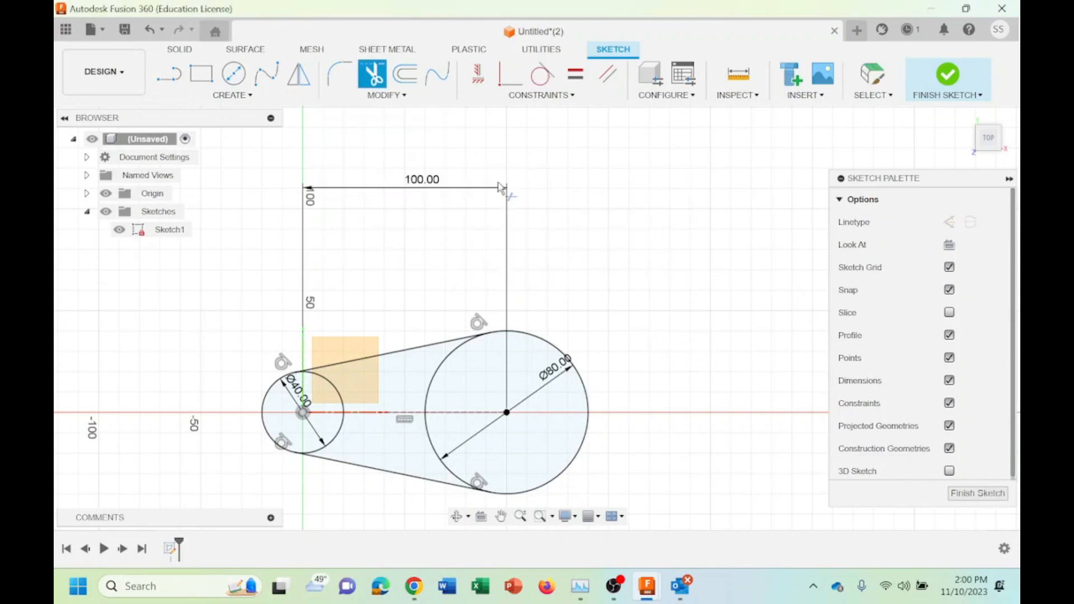
pyautogui.click(402, 96)
pyautogui.click(357, 175)
pyautogui.click(448, 362)
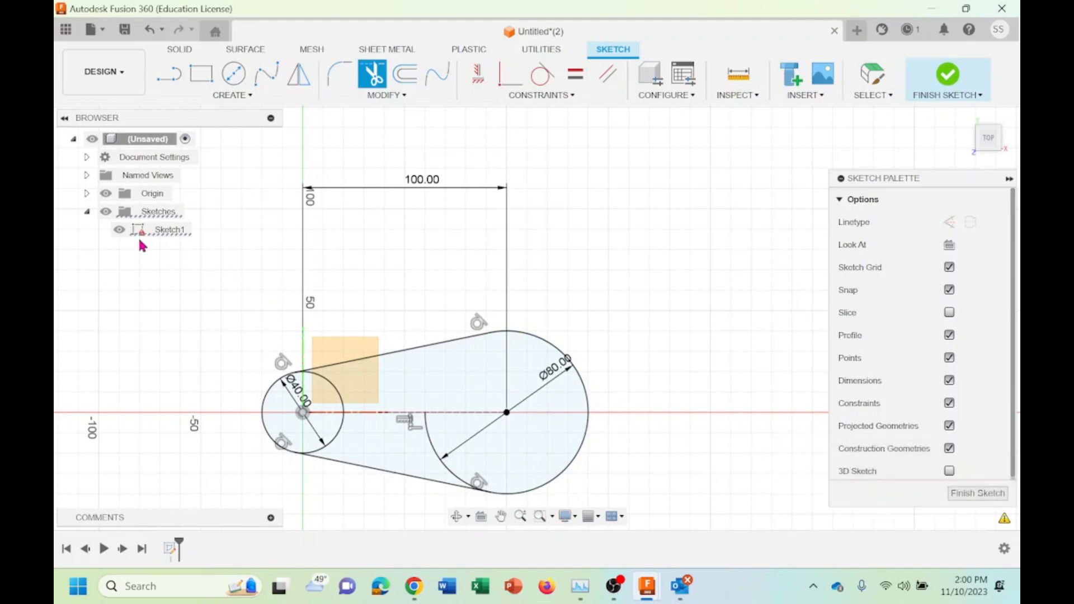
pyautogui.click(431, 445)
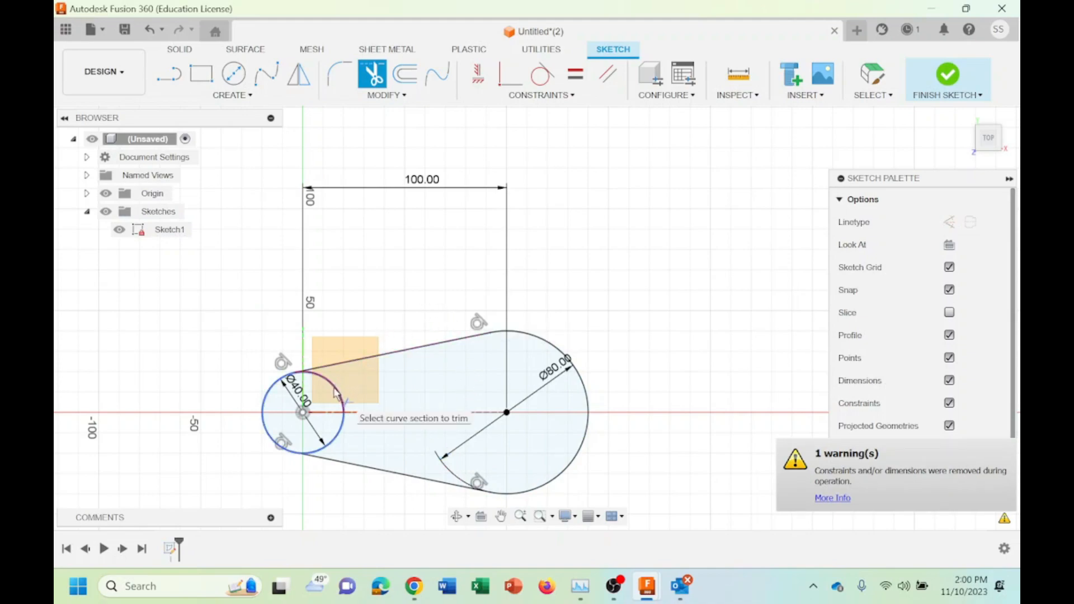
pyautogui.click(337, 437)
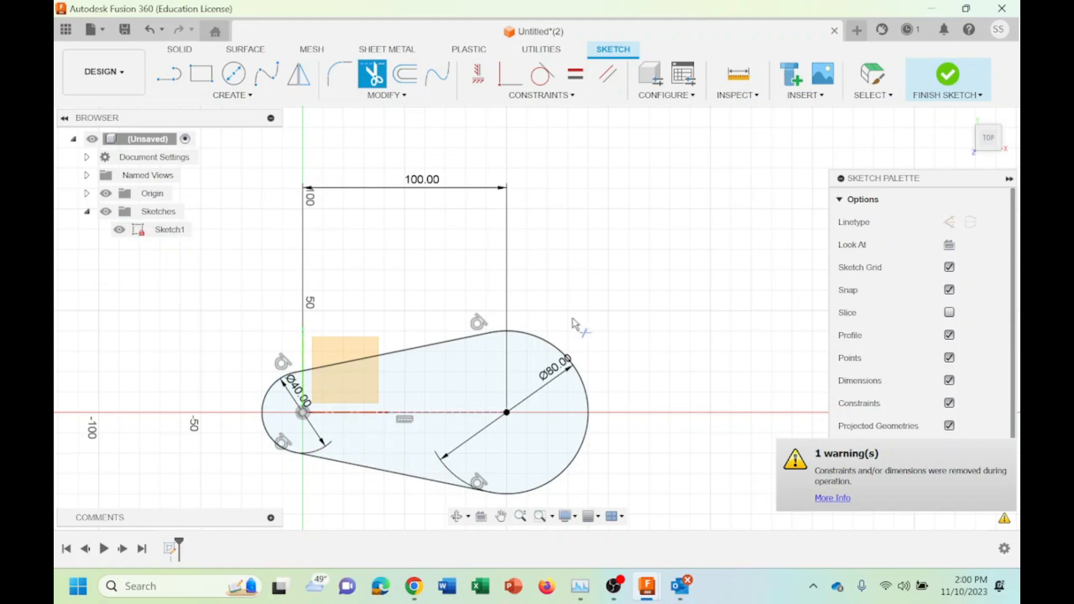
pyautogui.press('Escape')
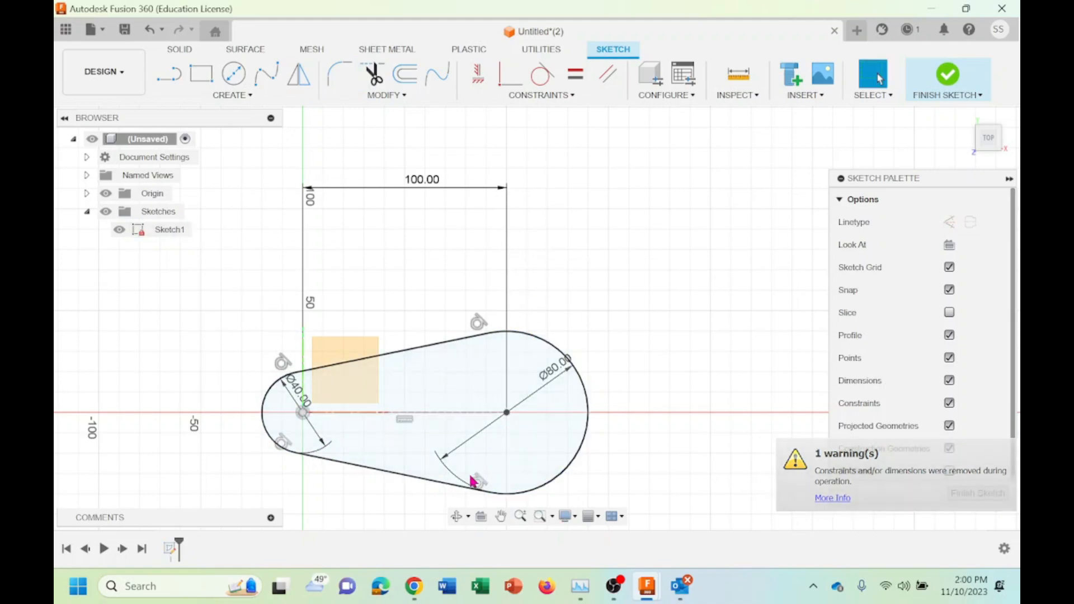
# Reposition the 80 mm and 40 mm diameter dimensions to run vertically through their arc centers, and finish the sketch
pyautogui.moveTo(491, 431); pyautogui.dragTo(515, 435)
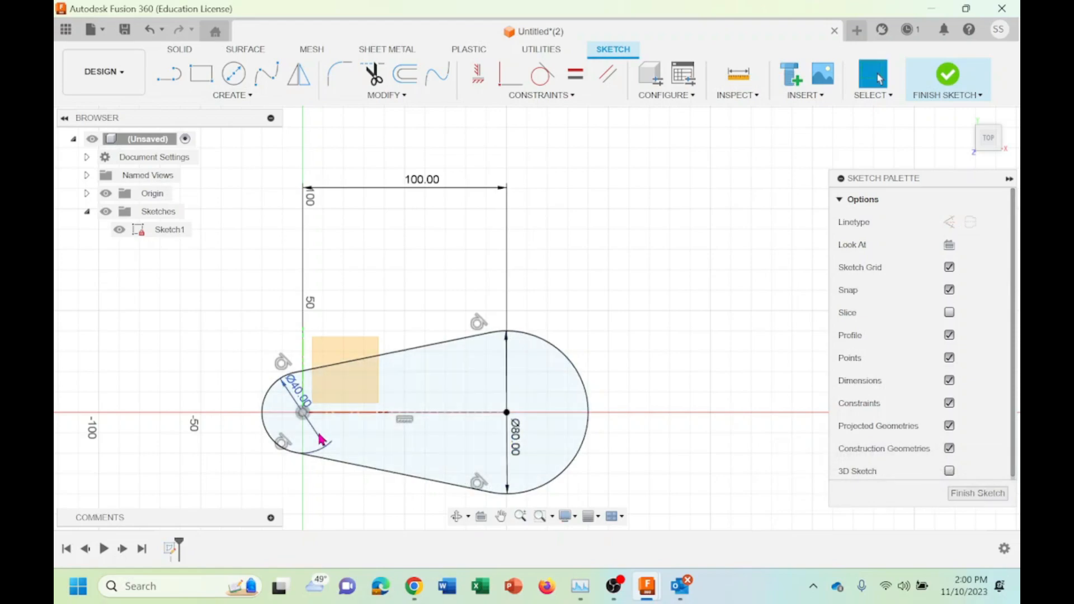
pyautogui.moveTo(321, 439); pyautogui.dragTo(305, 446)
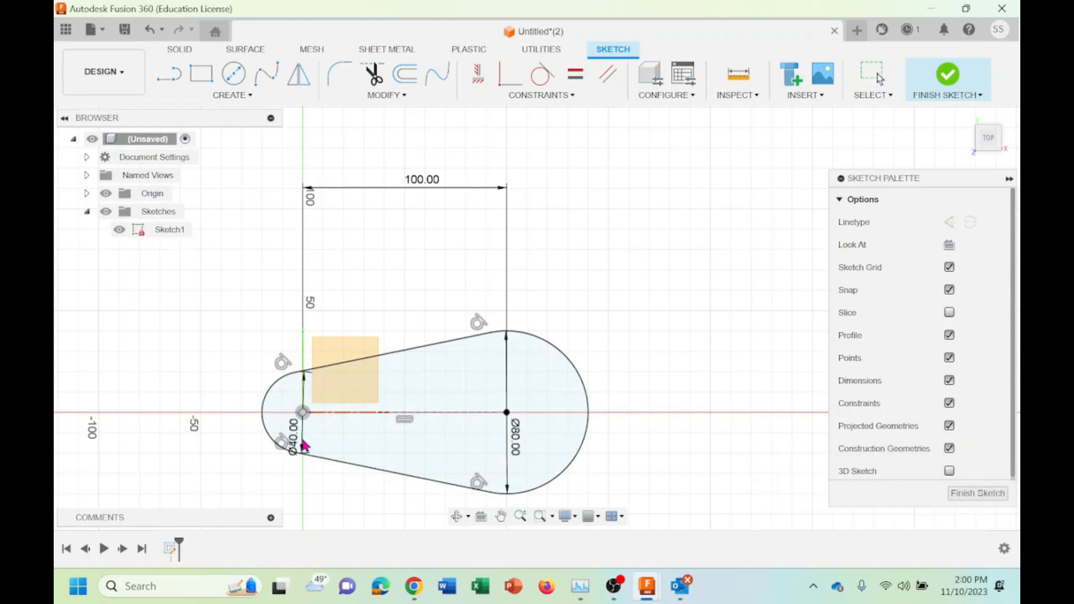
pyautogui.press('Escape')
pyautogui.click(976, 494)
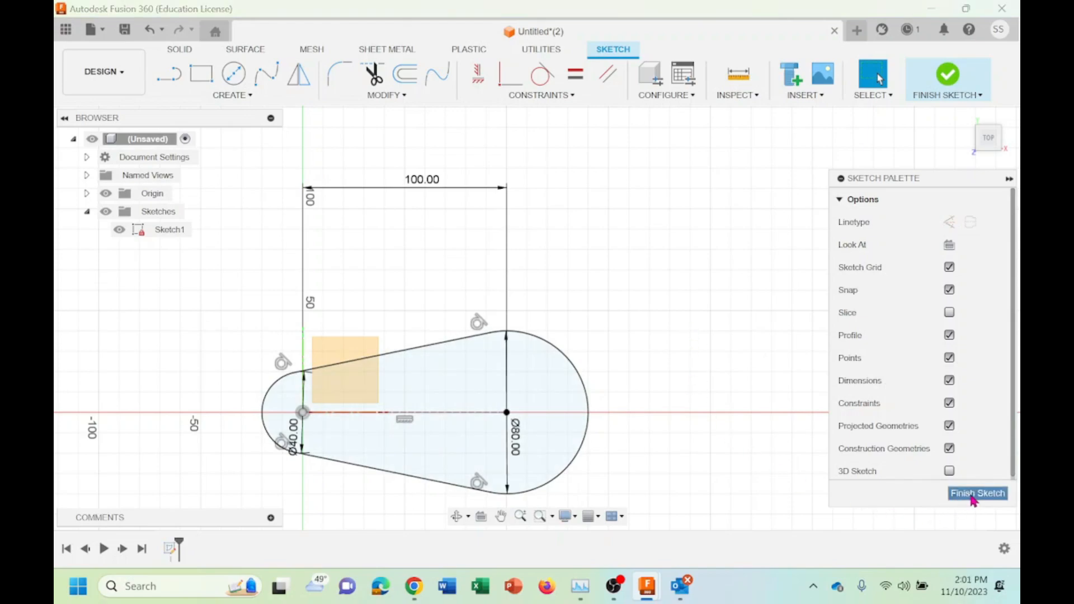
# Extrude the closed link profile upward as a new body
pyautogui.click(966, 116)
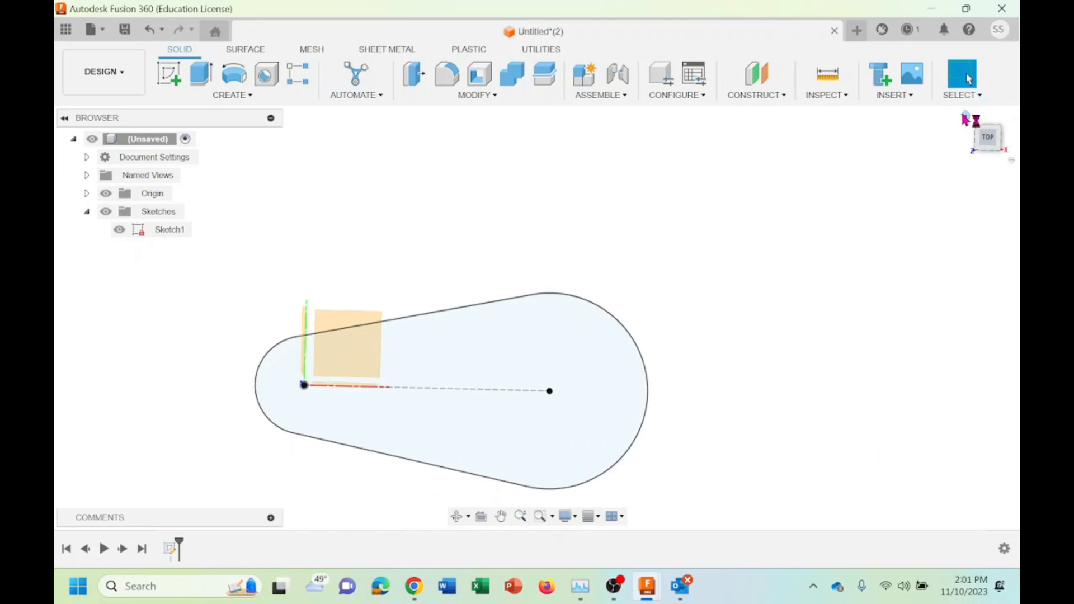
pyautogui.click(525, 344)
pyautogui.rightClick(528, 343)
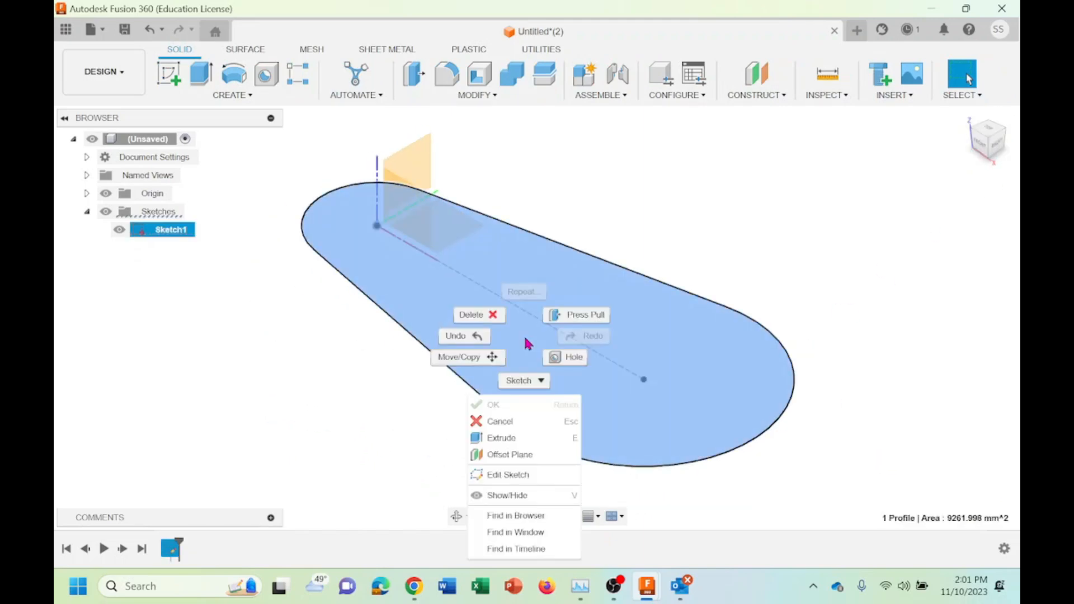
pyautogui.click(501, 437)
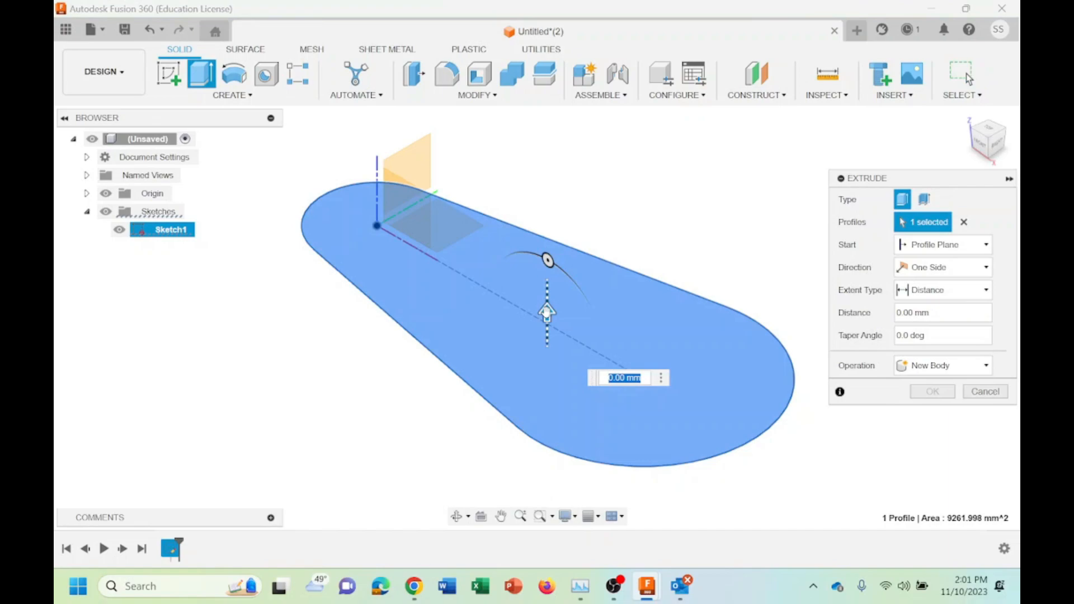
pyautogui.moveTo(547, 314); pyautogui.dragTo(562, 225)
pyautogui.click(931, 394)
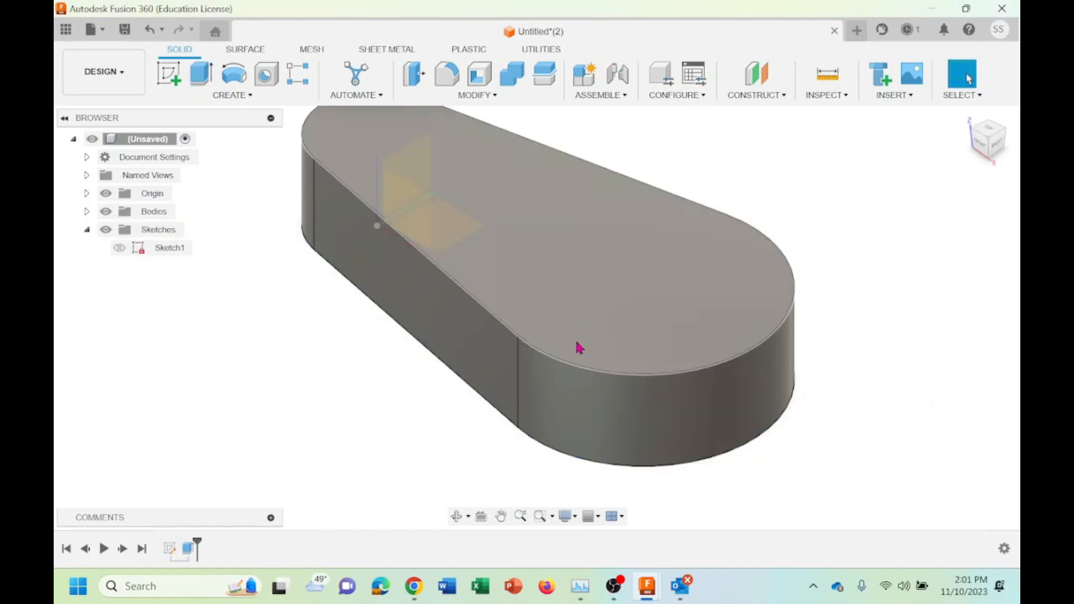
# Edit Sketch1 to set the large end arc's diameter to 60 mm, and finish the sketch
pyautogui.click(456, 516)
pyautogui.moveTo(554, 184); pyautogui.dragTo(733, 323)
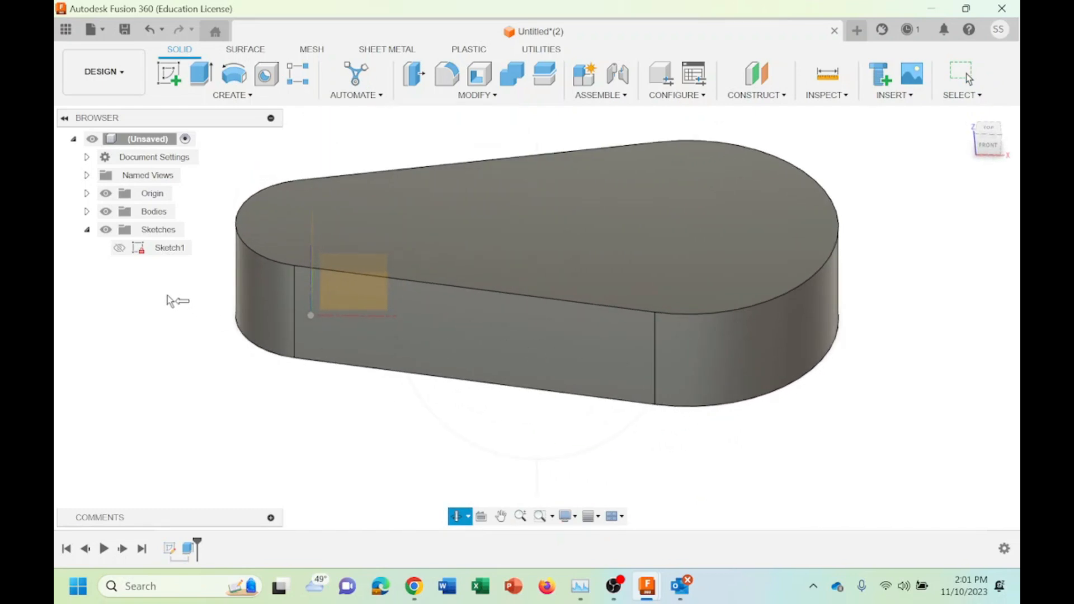
pyautogui.press('Escape')
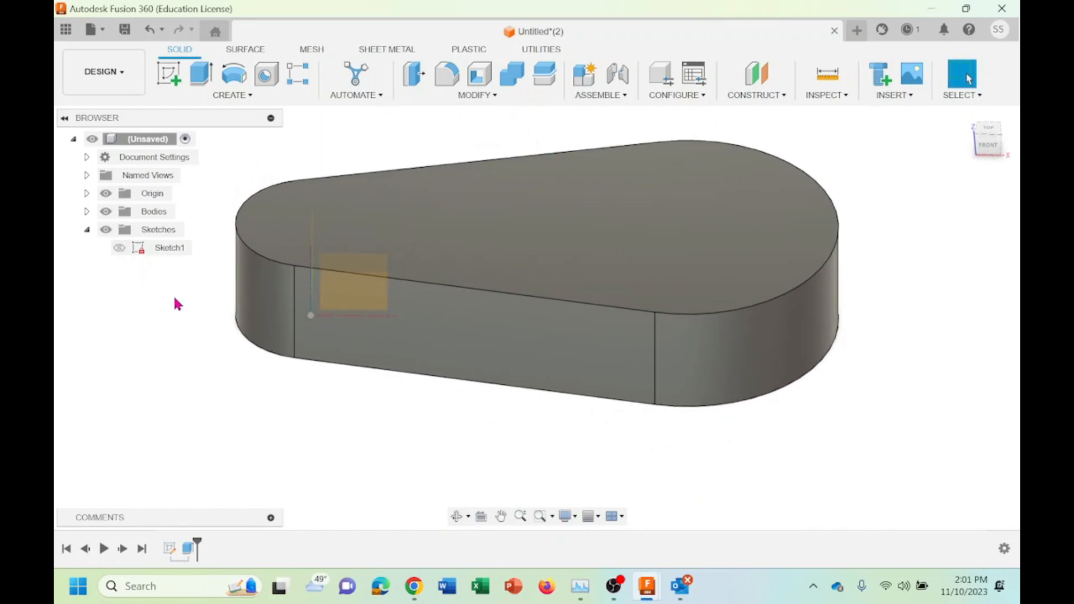
pyautogui.rightClick(149, 248)
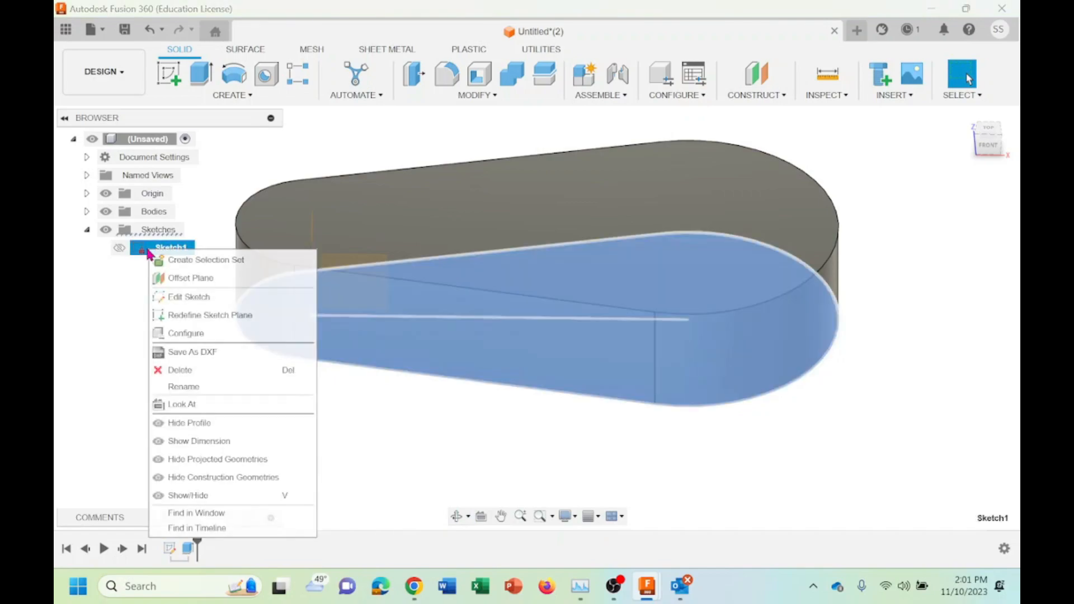
pyautogui.click(184, 301)
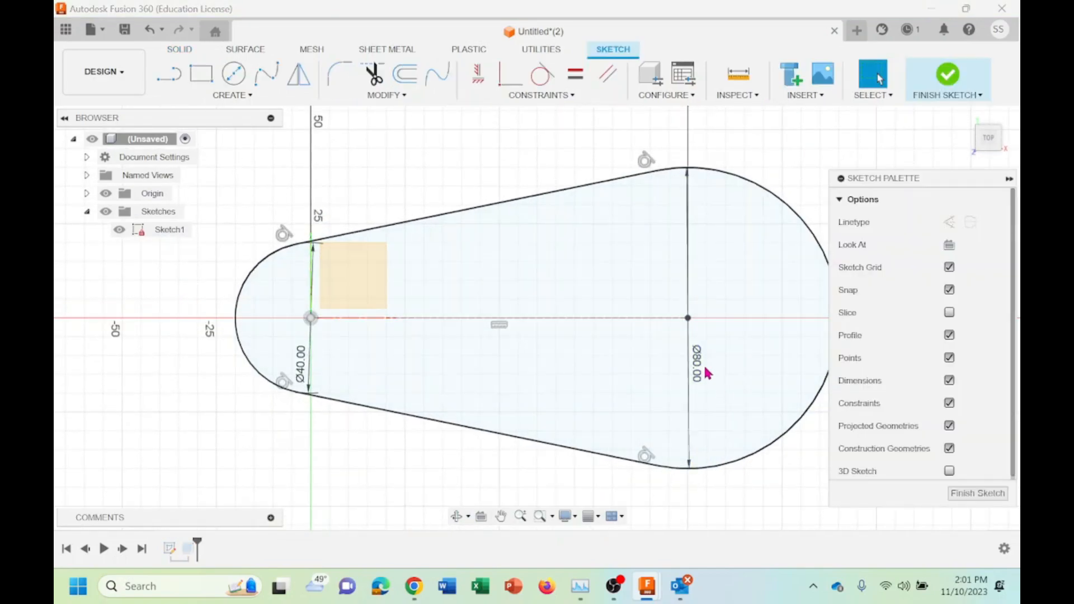
pyautogui.doubleClick(695, 363)
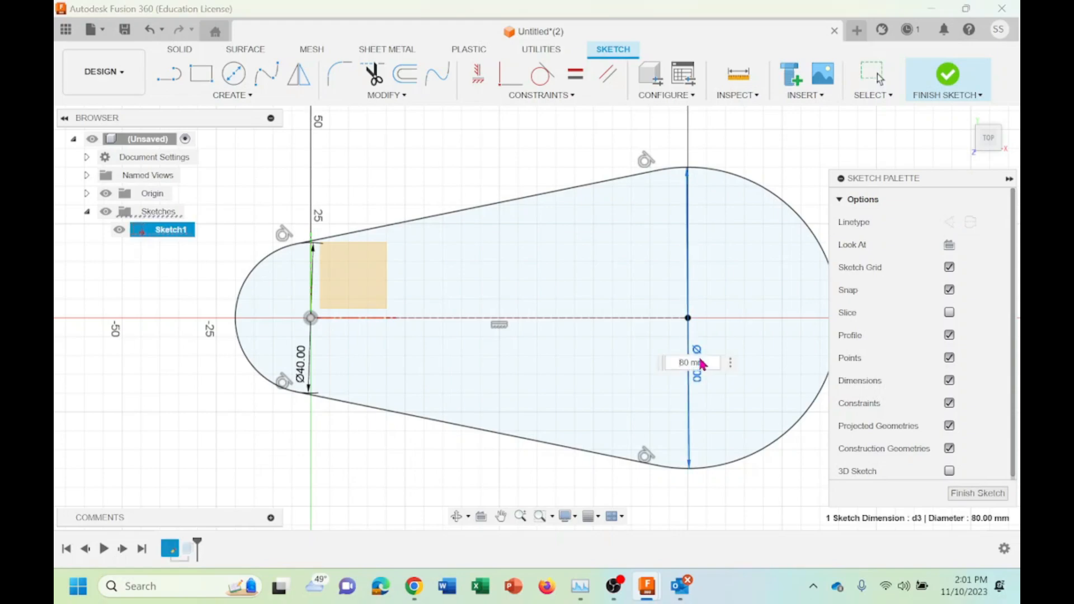
pyautogui.write('60')
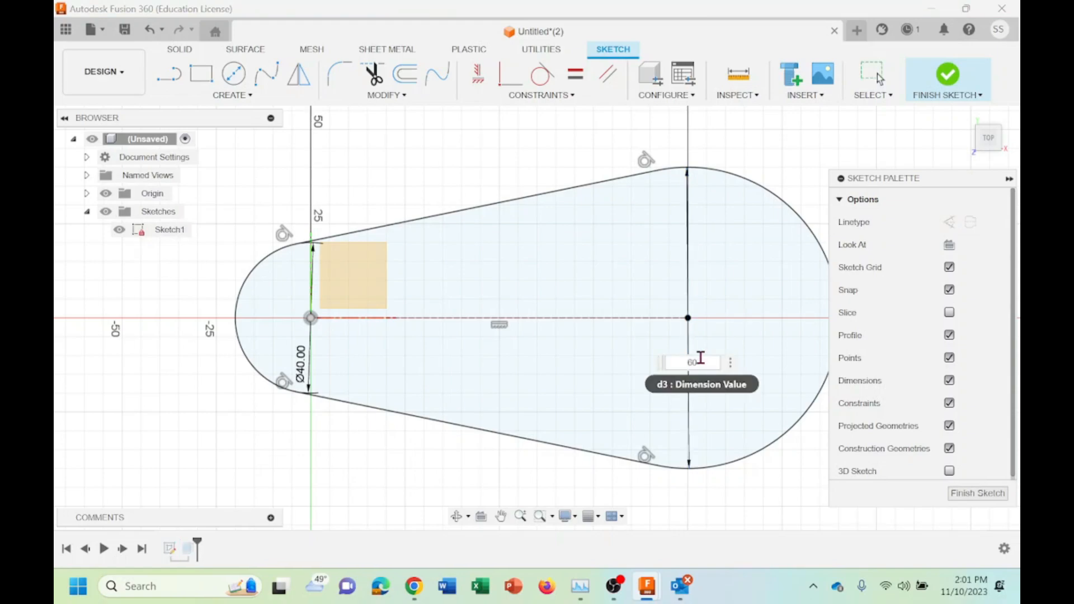
pyautogui.press('Return')
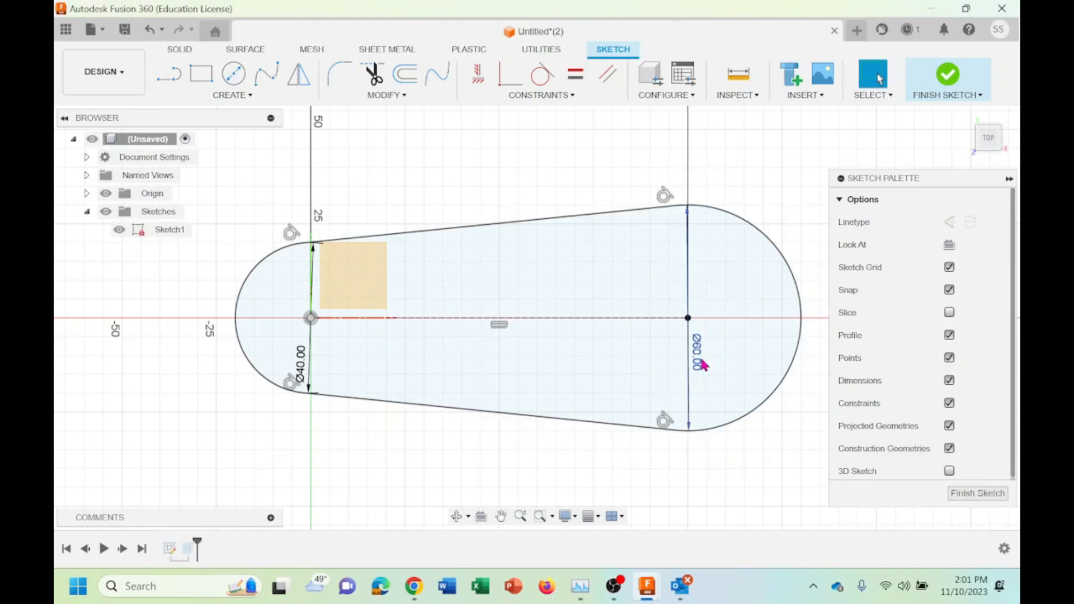
pyautogui.click(978, 493)
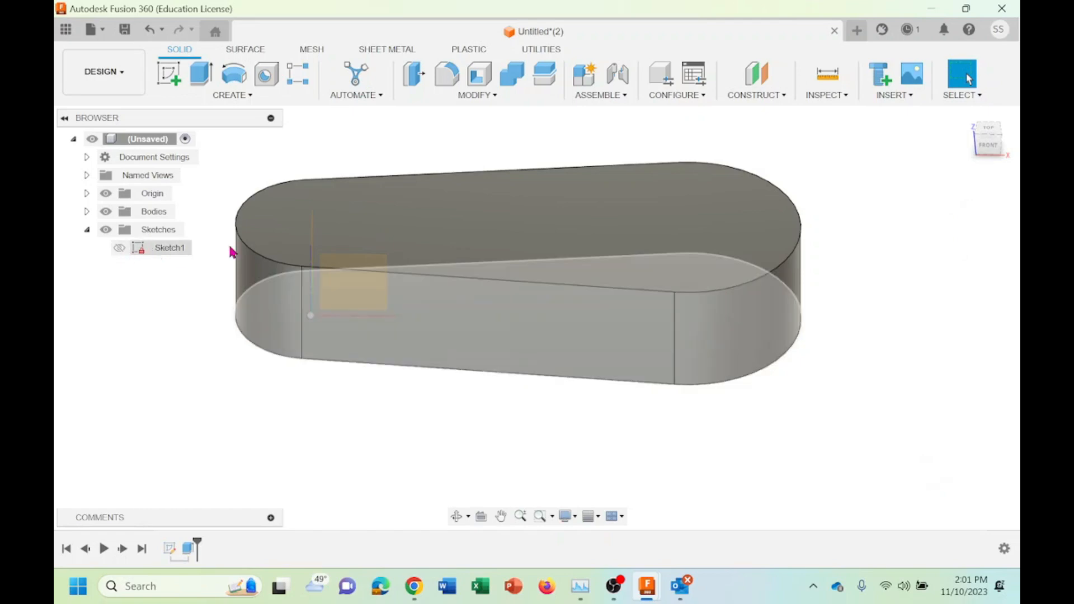
# Make Sketch1 visible and set its small end arc's diameter to 15 mm, finishing the sketch to update the body
pyautogui.click(119, 248)
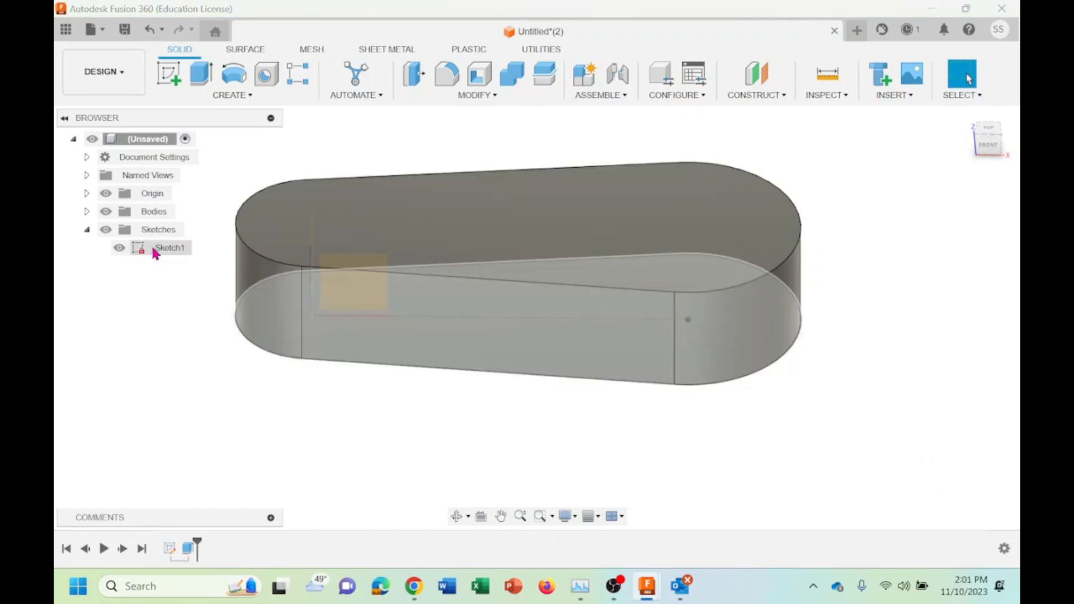
pyautogui.rightClick(156, 253)
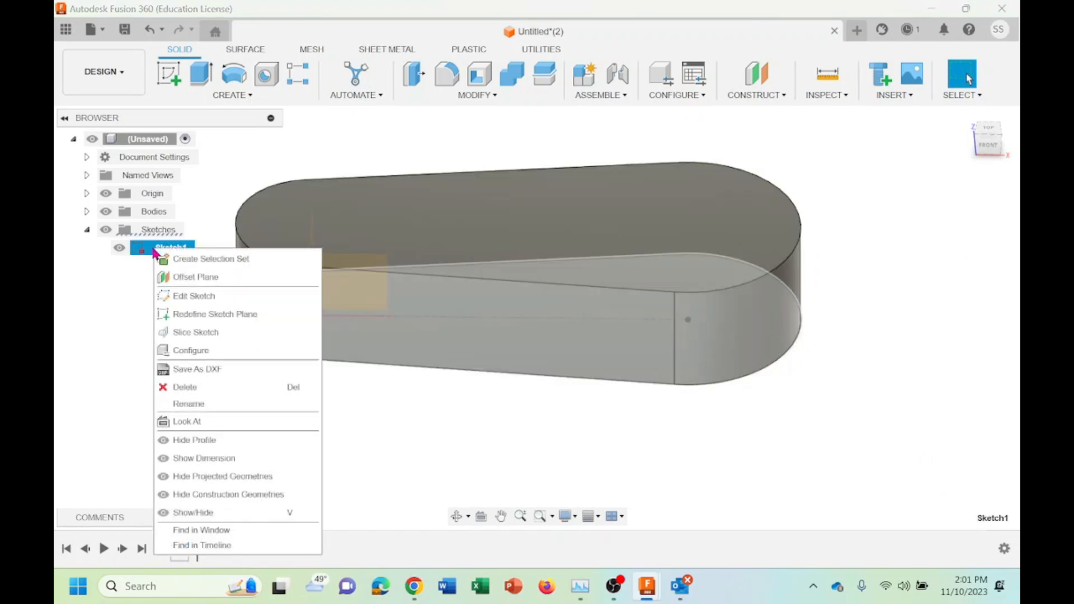
pyautogui.click(181, 296)
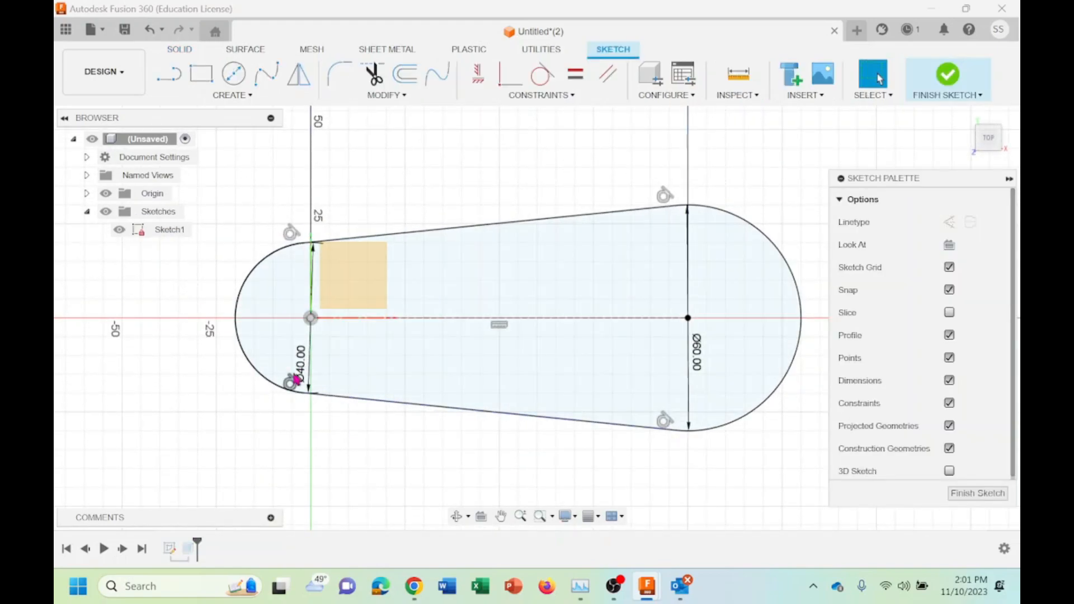
pyautogui.doubleClick(297, 377)
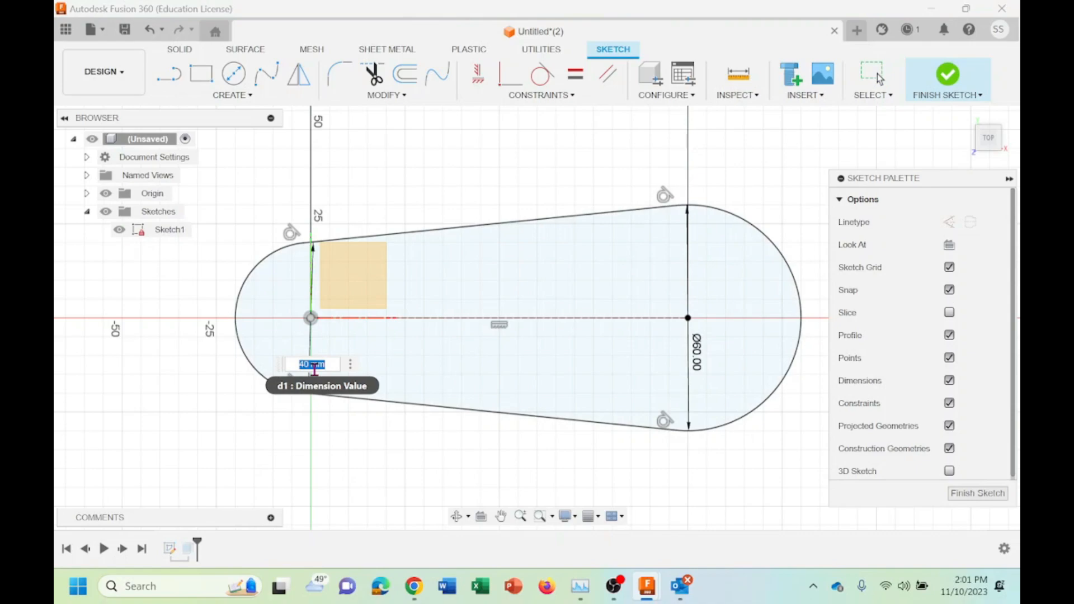
pyautogui.press('BackSpace')
pyautogui.write('15')
pyautogui.press('Return')
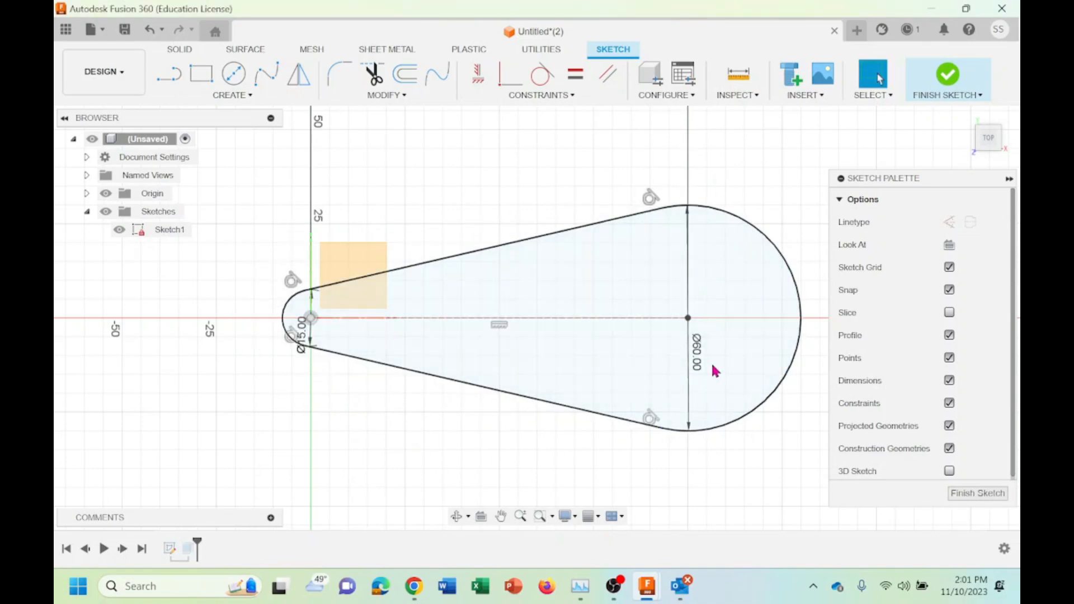
pyautogui.click(958, 492)
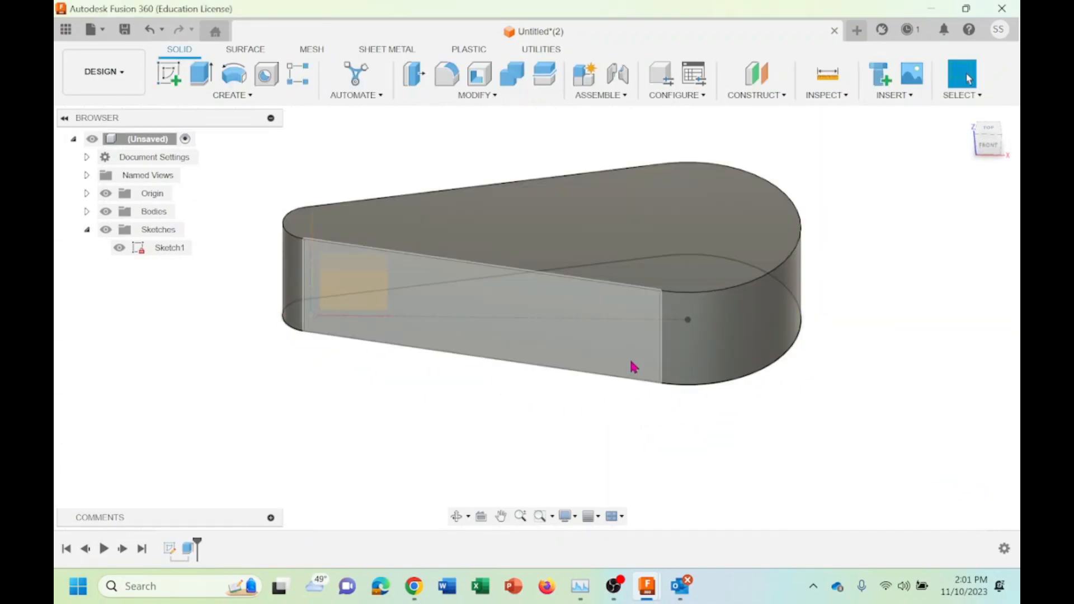
pyautogui.click(456, 516)
pyautogui.moveTo(568, 313); pyautogui.dragTo(575, 364)
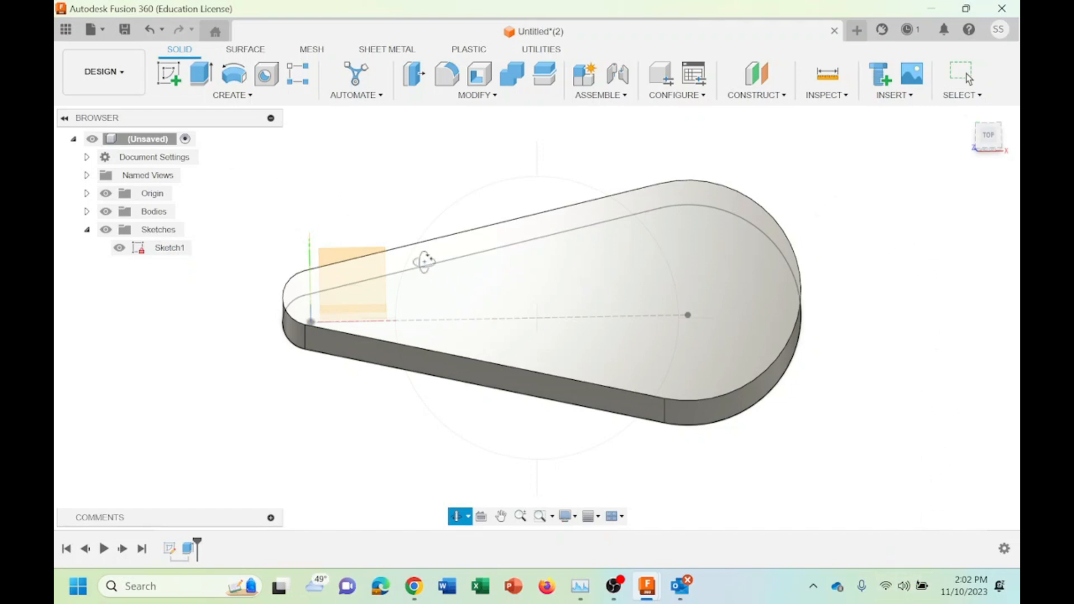
# Create a new design, show its origin geometry, and start a sketch on the XY plane
pyautogui.click(91, 30)
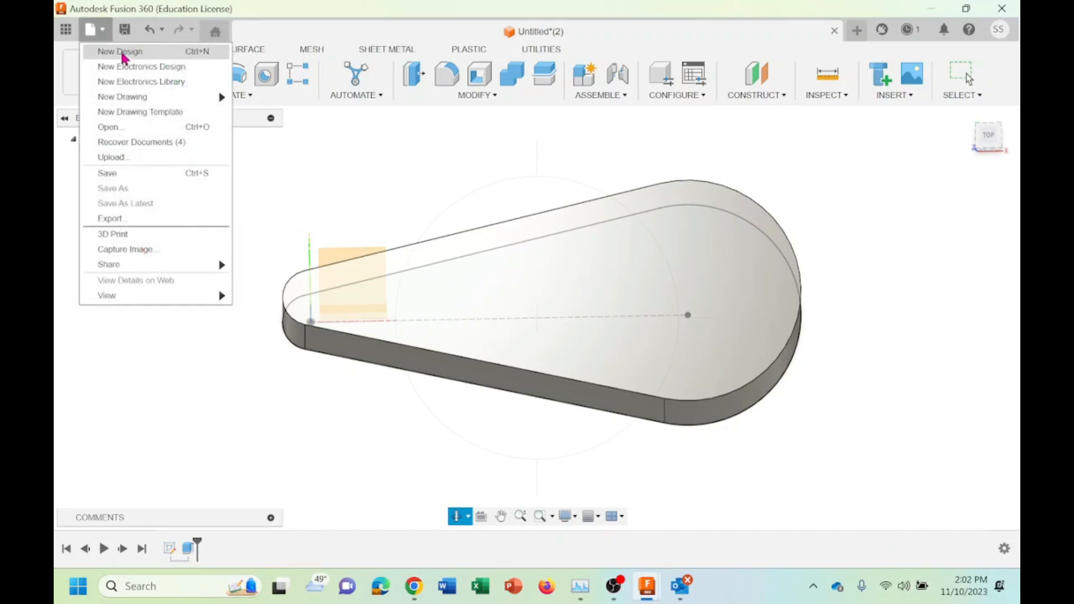
pyautogui.click(110, 53)
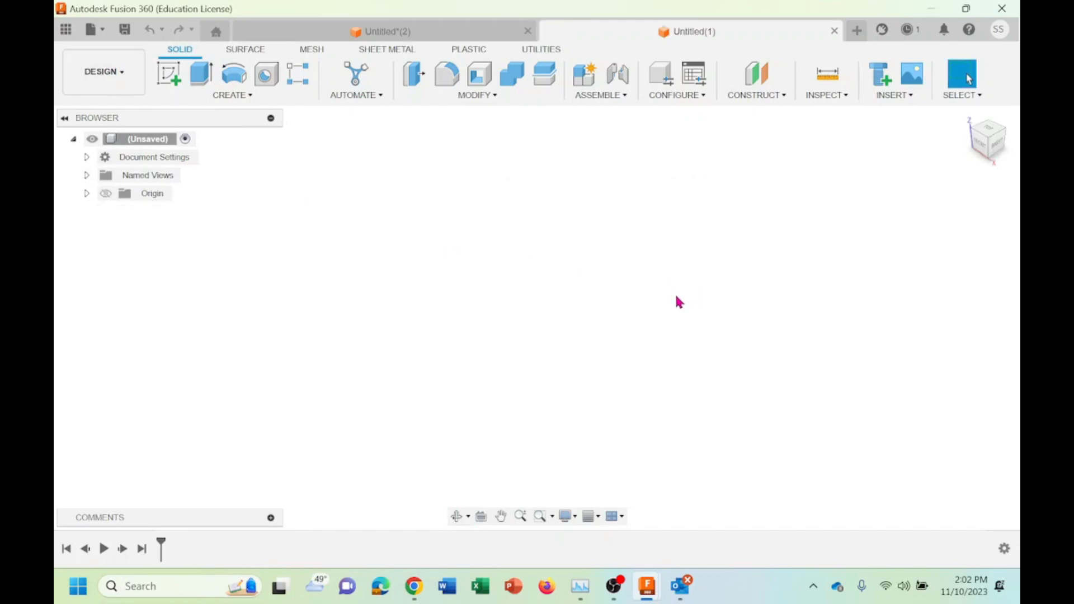
pyautogui.click(106, 194)
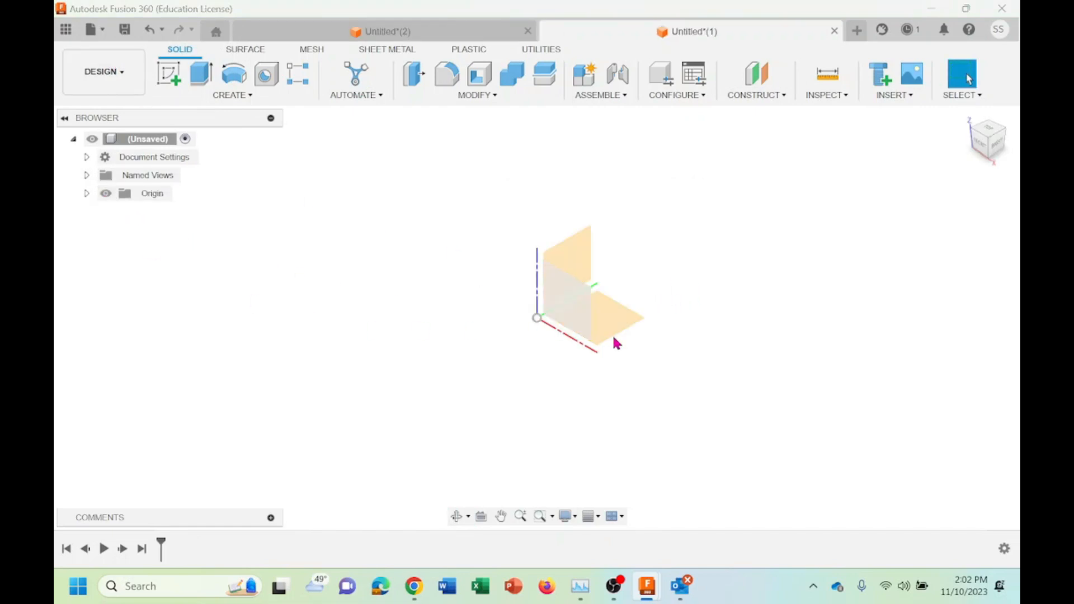
pyautogui.rightClick(616, 323)
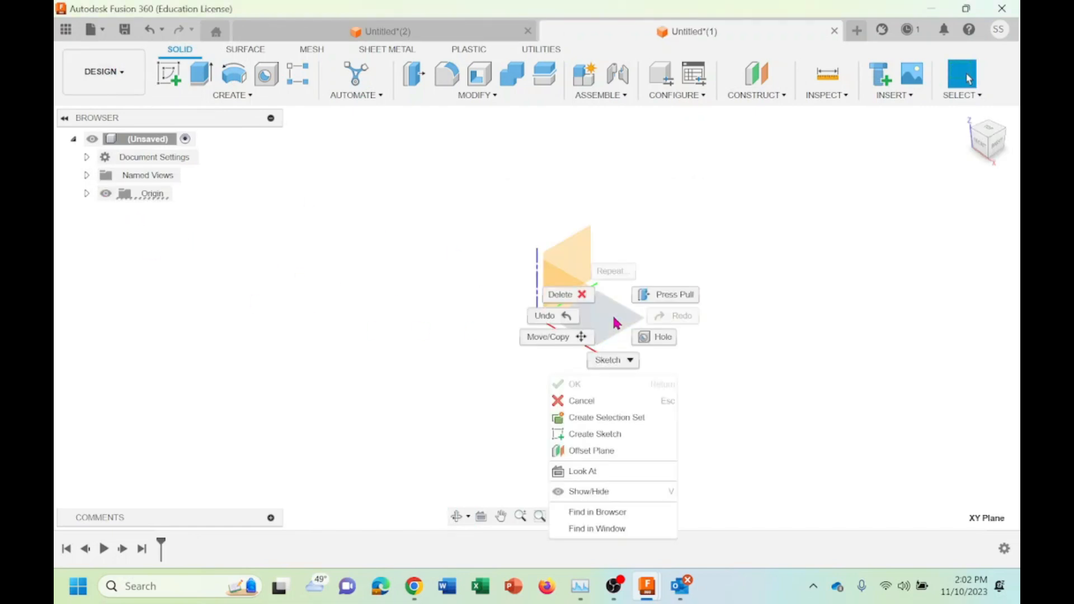
pyautogui.click(594, 434)
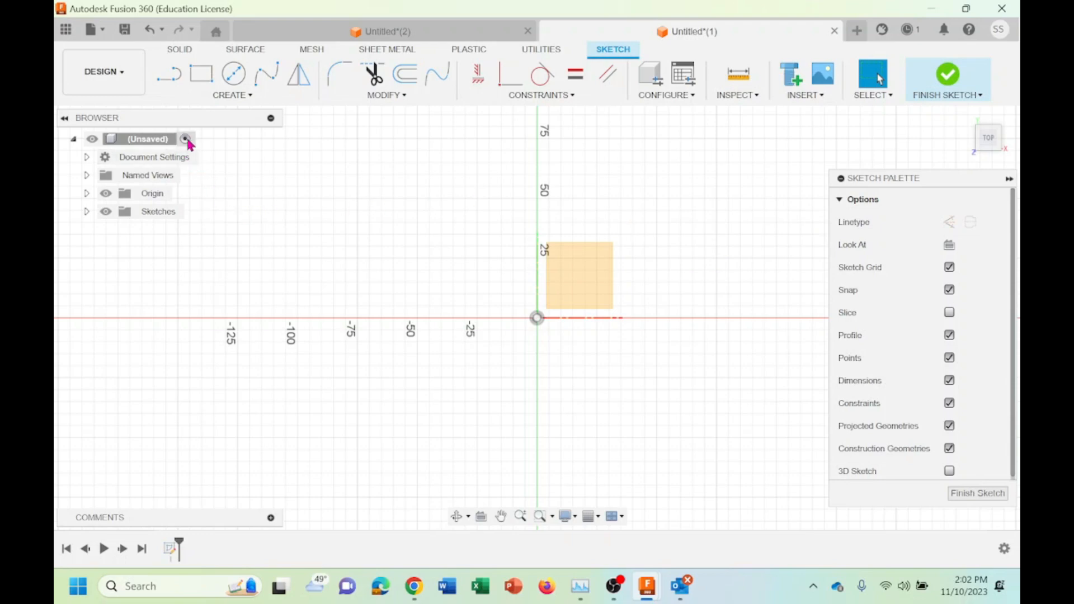
# Draw a center rectangle on the origin, 100 mm wide and 50 mm high
pyautogui.click(235, 96)
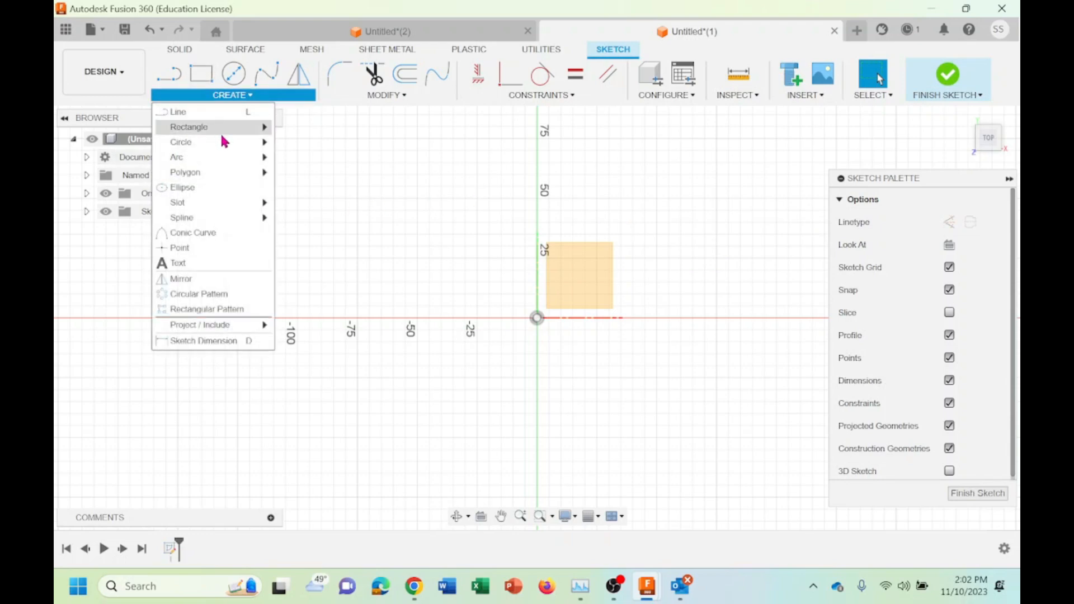
pyautogui.moveTo(227, 129)
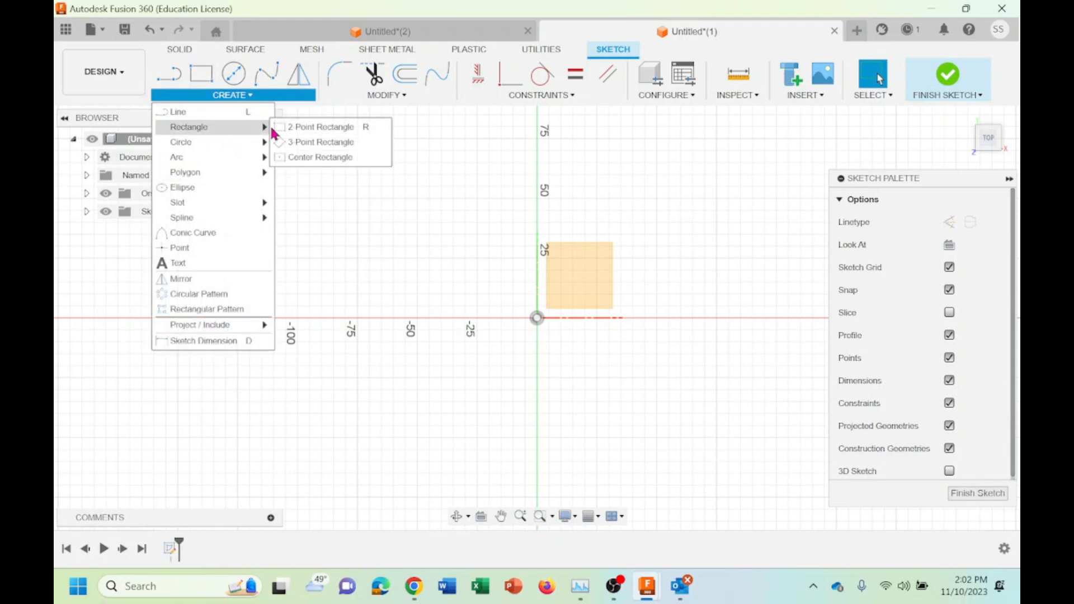
pyautogui.click(282, 159)
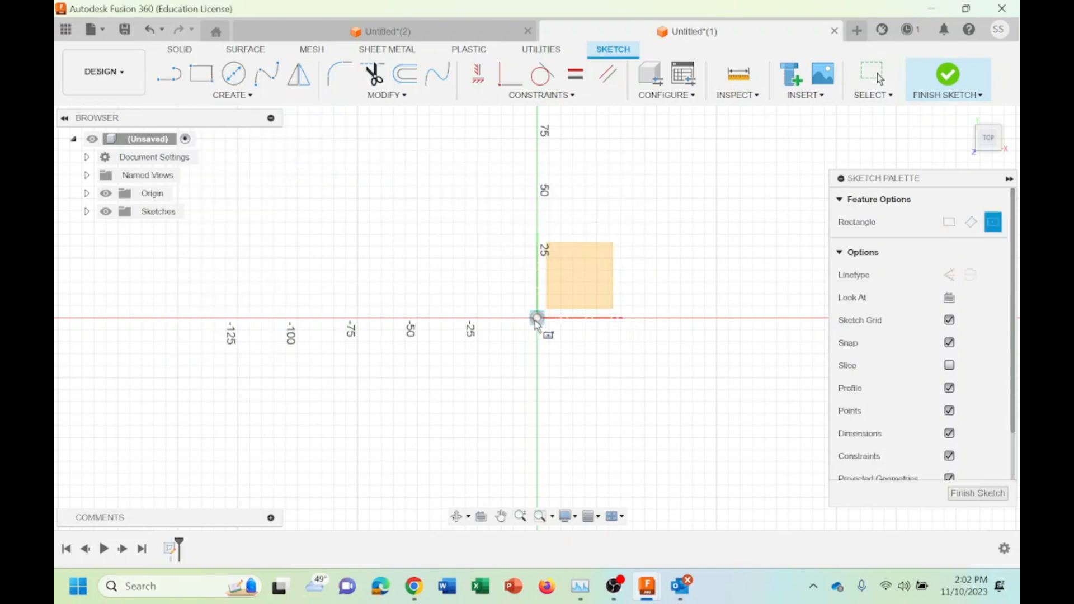
pyautogui.click(537, 317)
pyautogui.write('1')
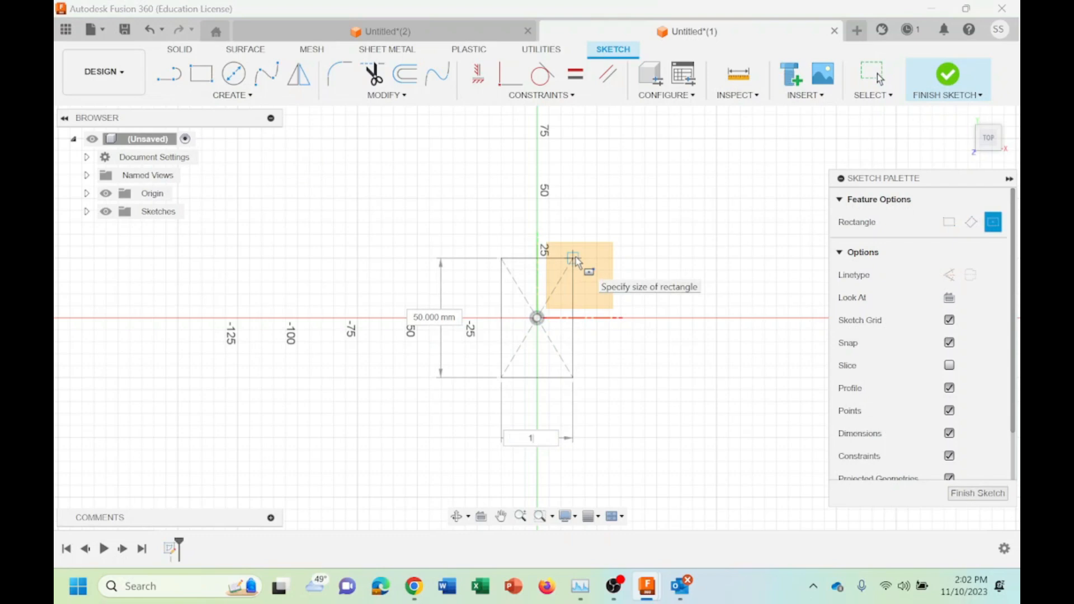
pyautogui.write('00')
pyautogui.press('Tab')
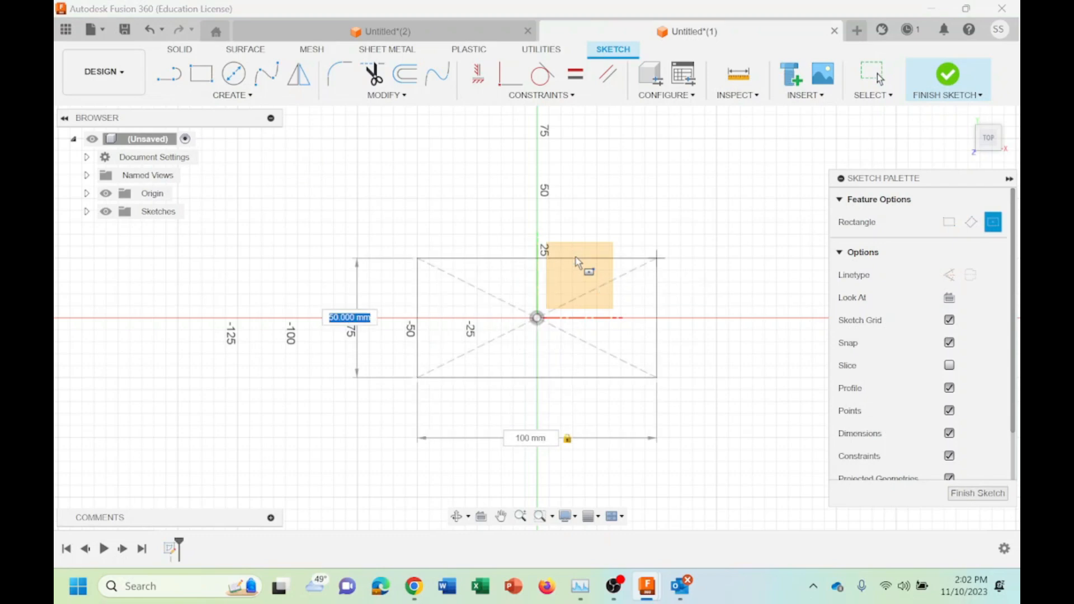
pyautogui.write('50')
pyautogui.press('Return')
pyautogui.press('Escape')
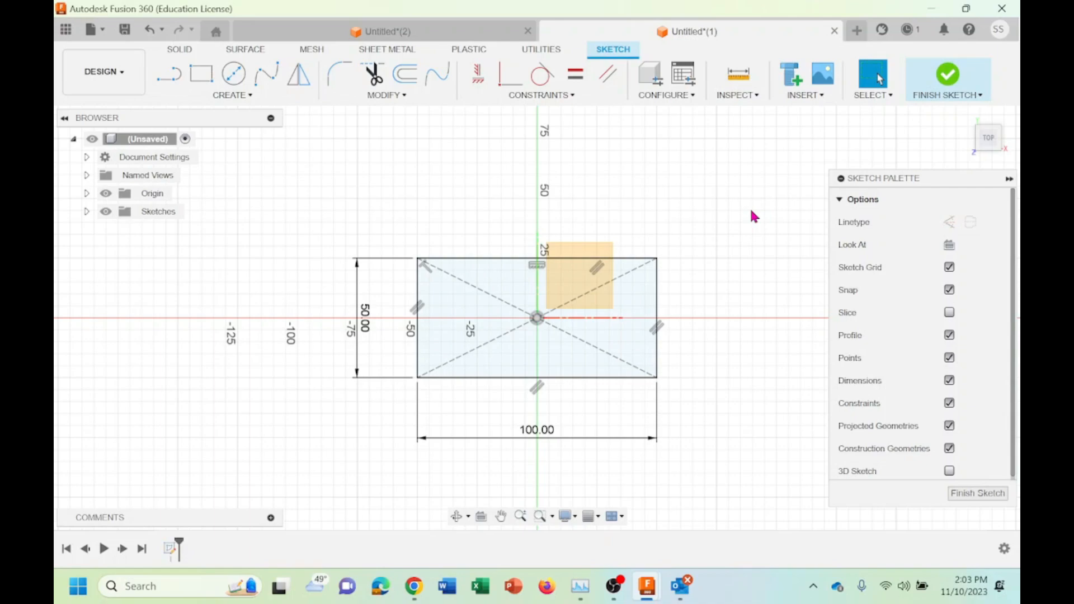
# Draw a 50 mm diameter circle centred on the rectangle's upper-right corner
pyautogui.click(246, 95)
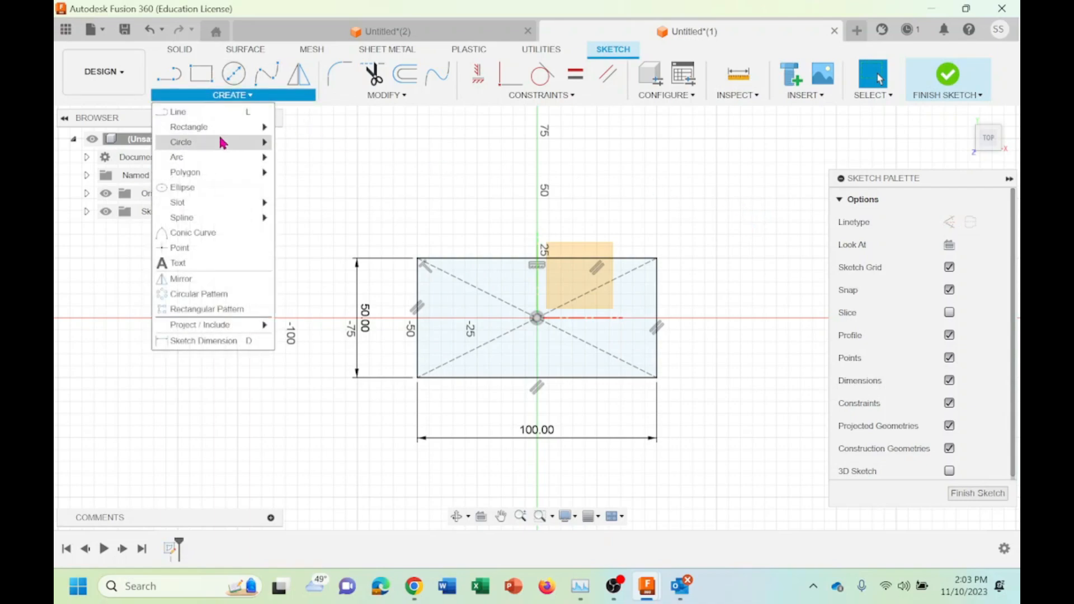
pyautogui.moveTo(224, 143)
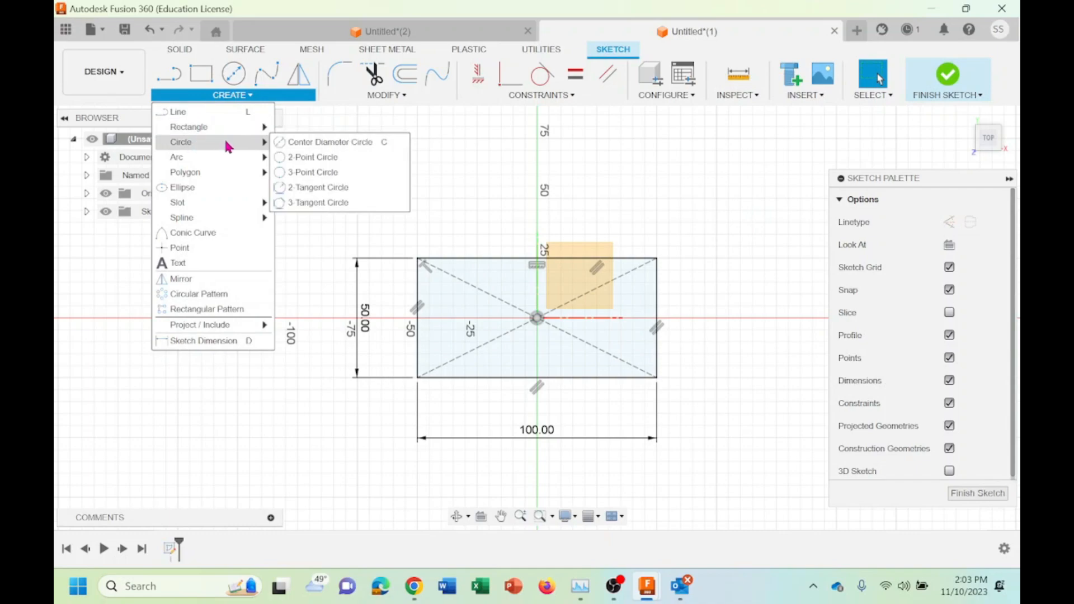
pyautogui.click(313, 143)
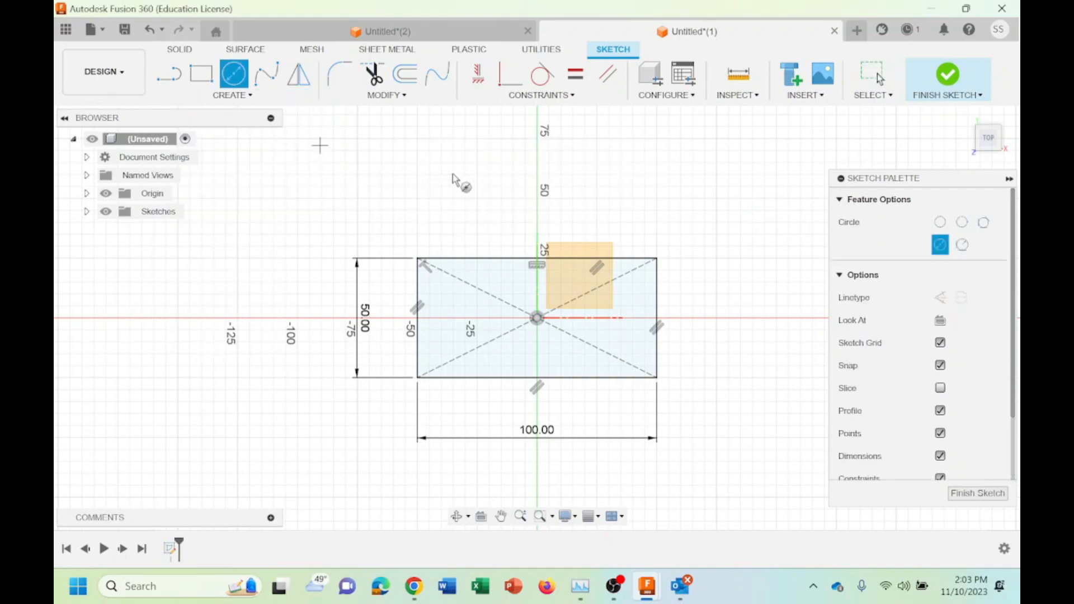
pyautogui.click(657, 259)
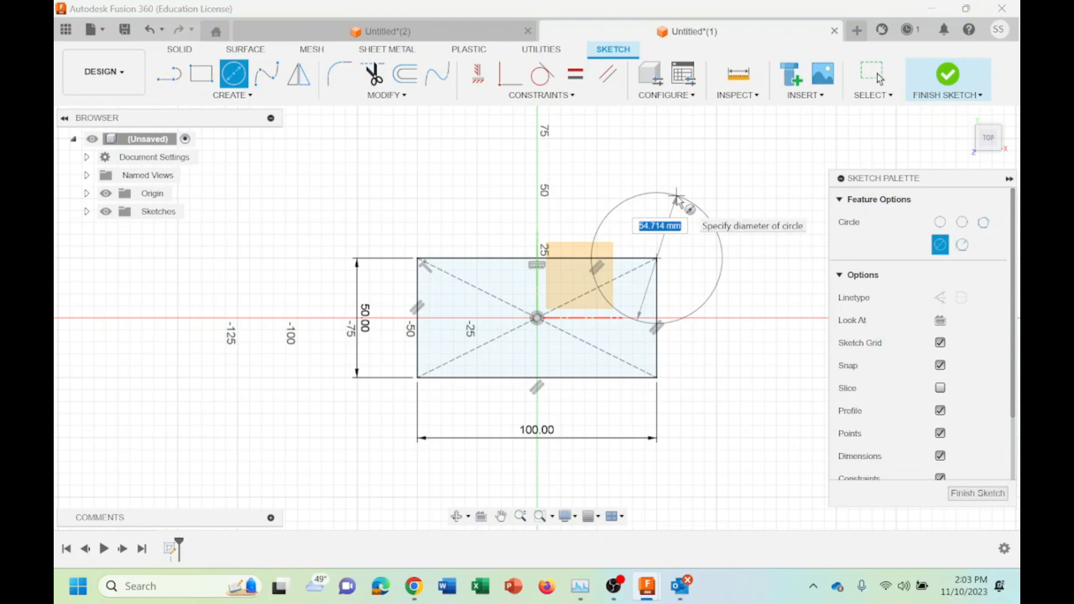
pyautogui.write('50')
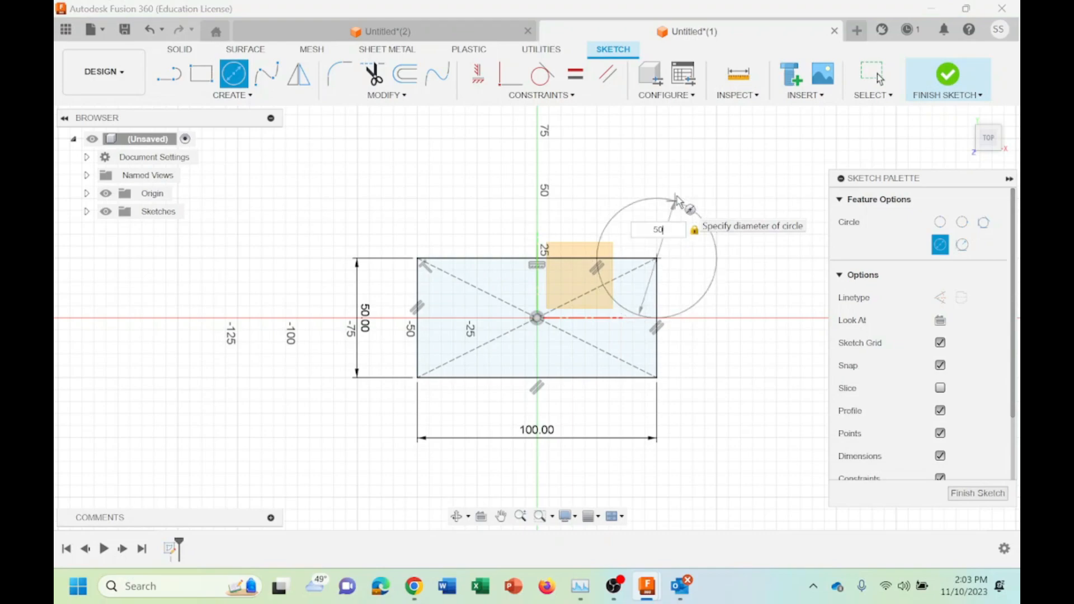
pyautogui.press('Return')
pyautogui.press('Escape')
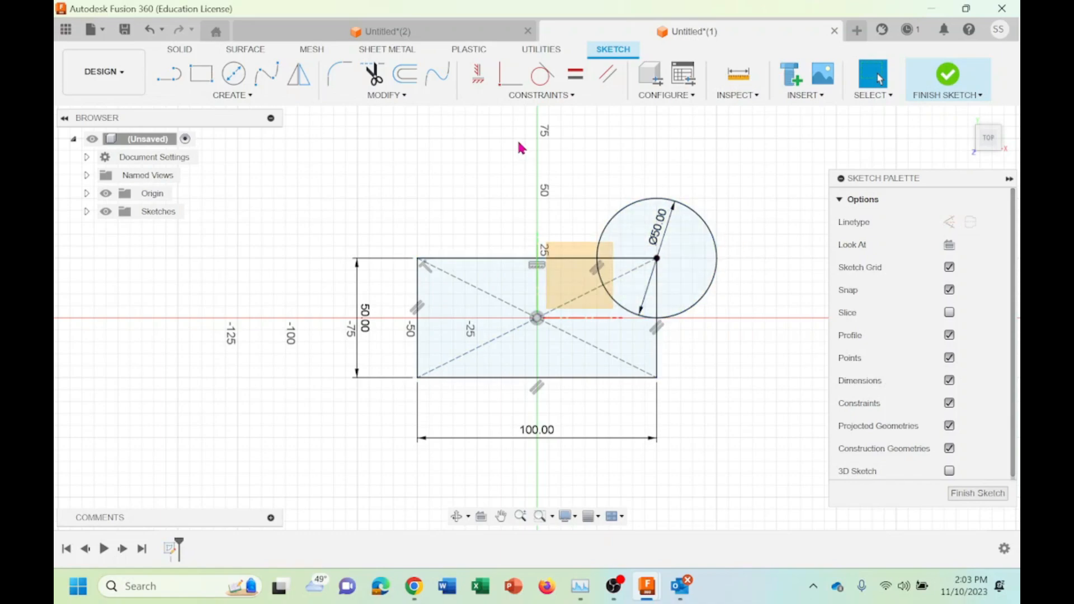
# Trim away both circle arc segments that lie inside the rectangle, and expand the Sketches folder
pyautogui.click(400, 100)
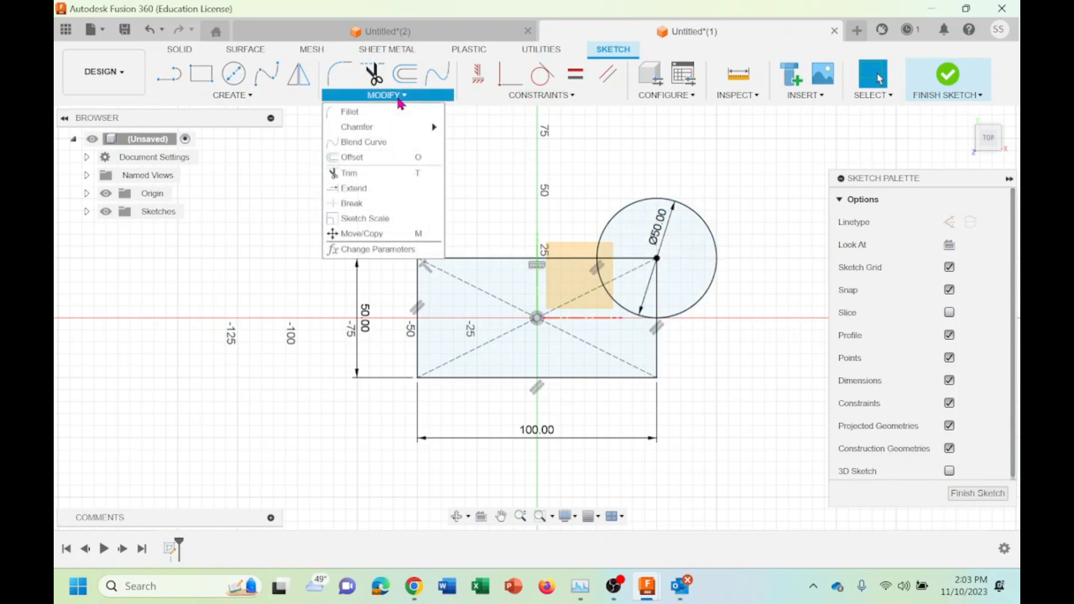
pyautogui.click(356, 174)
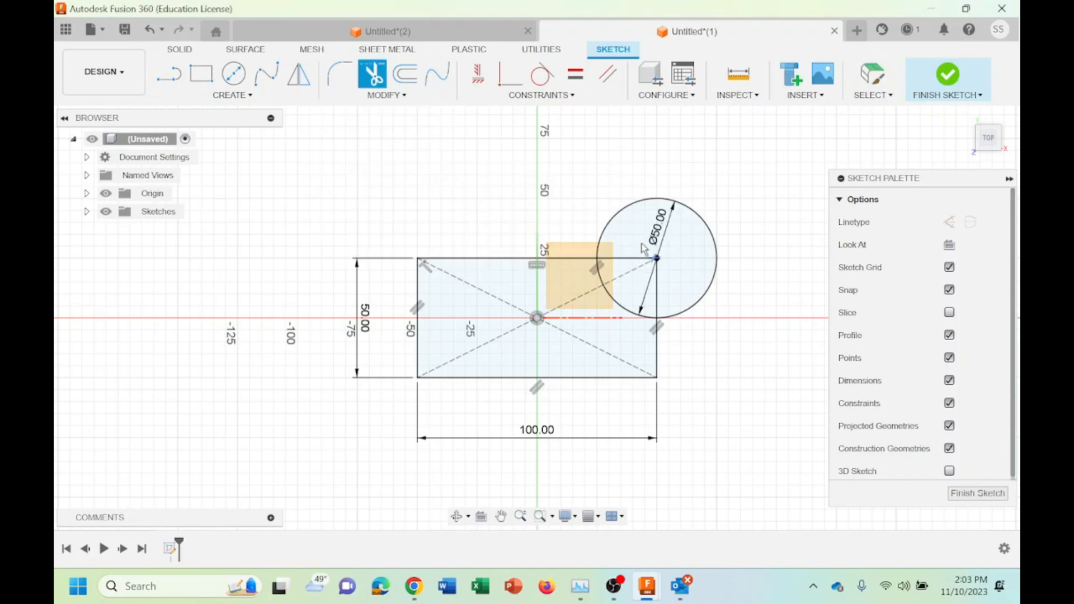
pyautogui.click(618, 305)
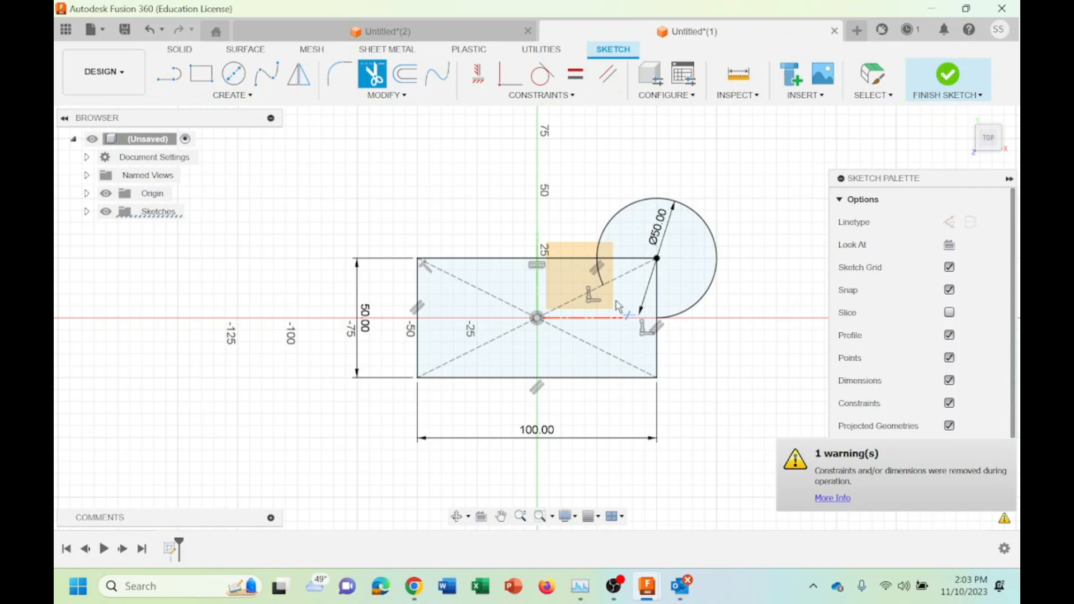
pyautogui.click(87, 212)
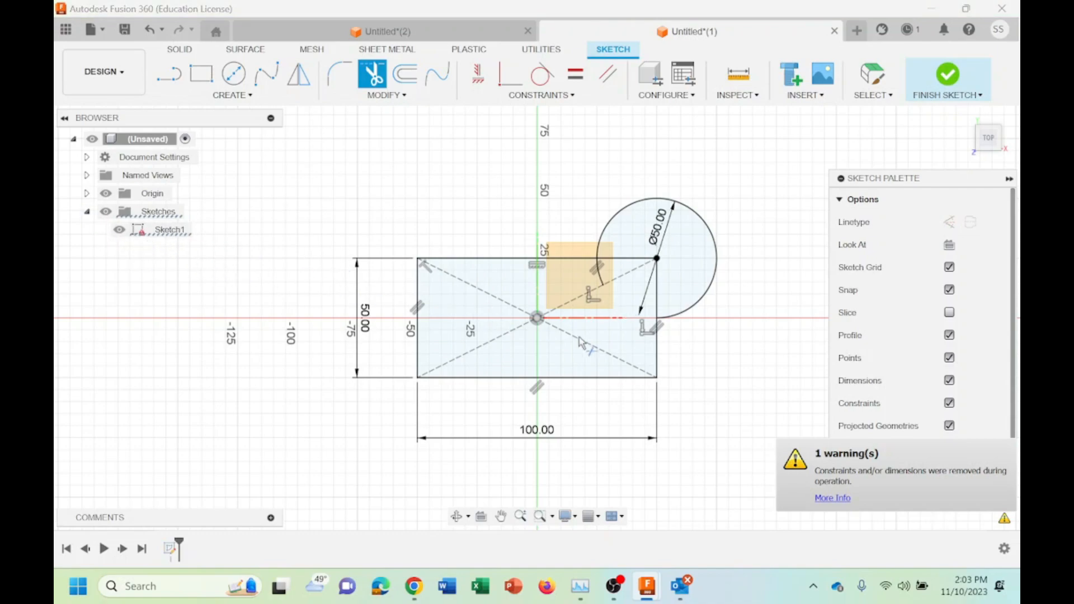
pyautogui.click(602, 280)
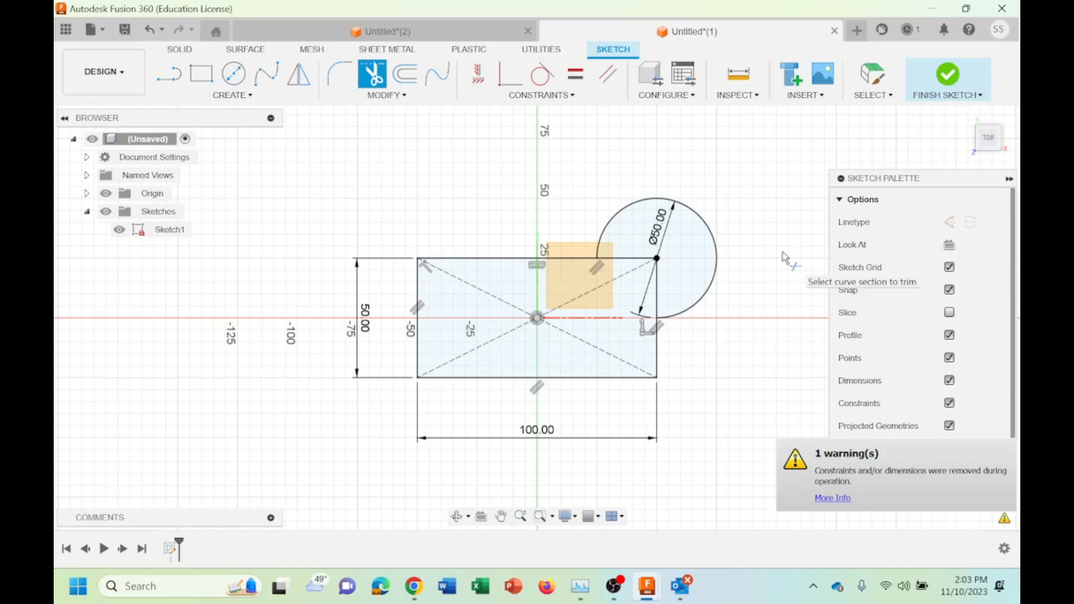
# Try trimming the portion of the rectangle's upper edge inside the circle, and undo that trim
pyautogui.click(627, 261)
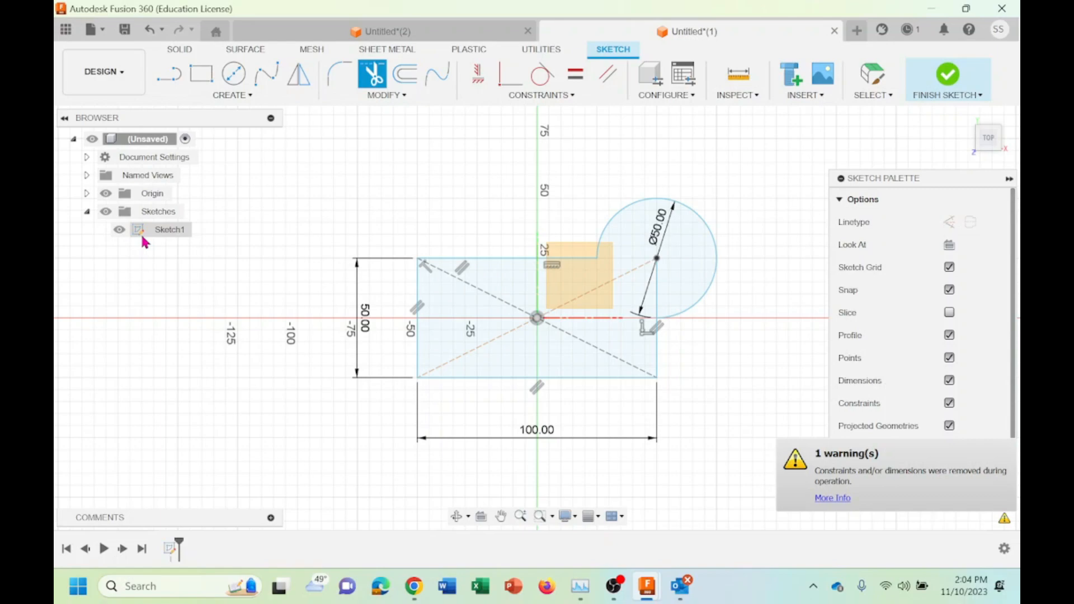
pyautogui.press('Escape')
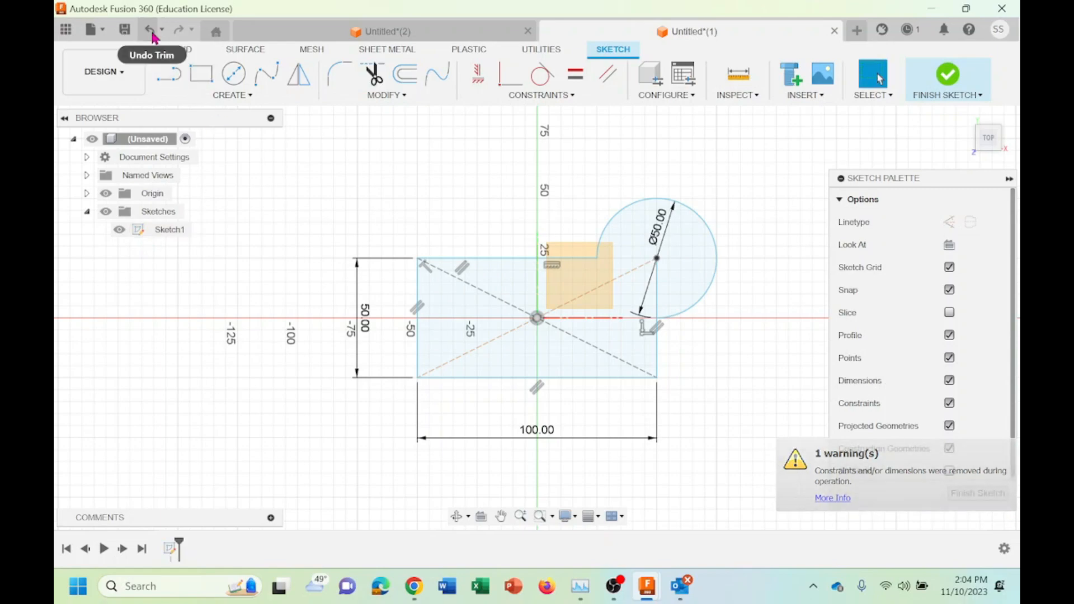
pyautogui.click(151, 33)
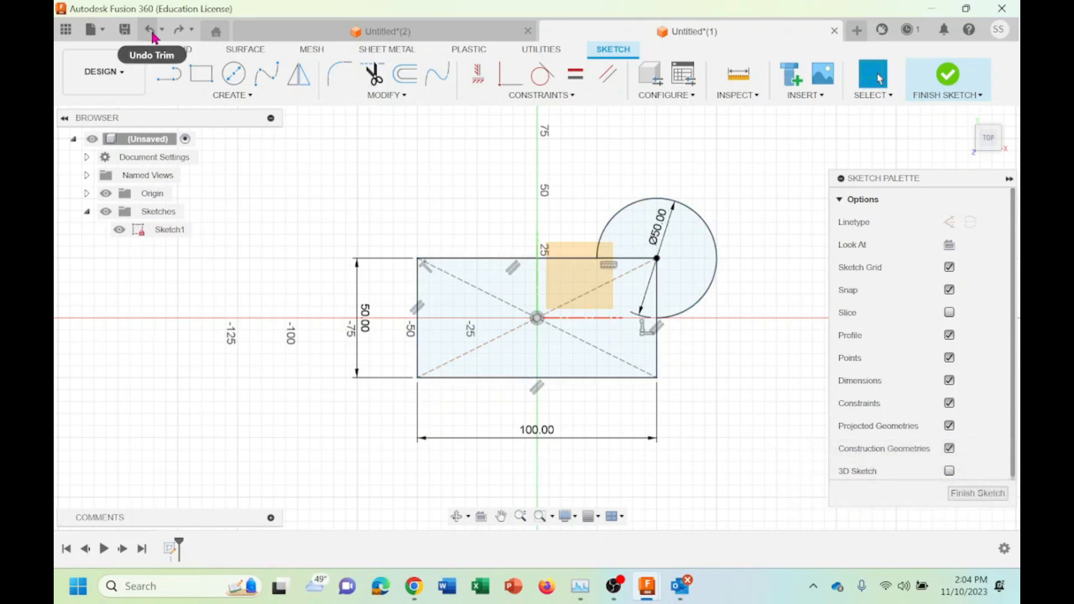
# Break the rectangle's upper and right edges where they meet the circle's arc
pyautogui.click(396, 98)
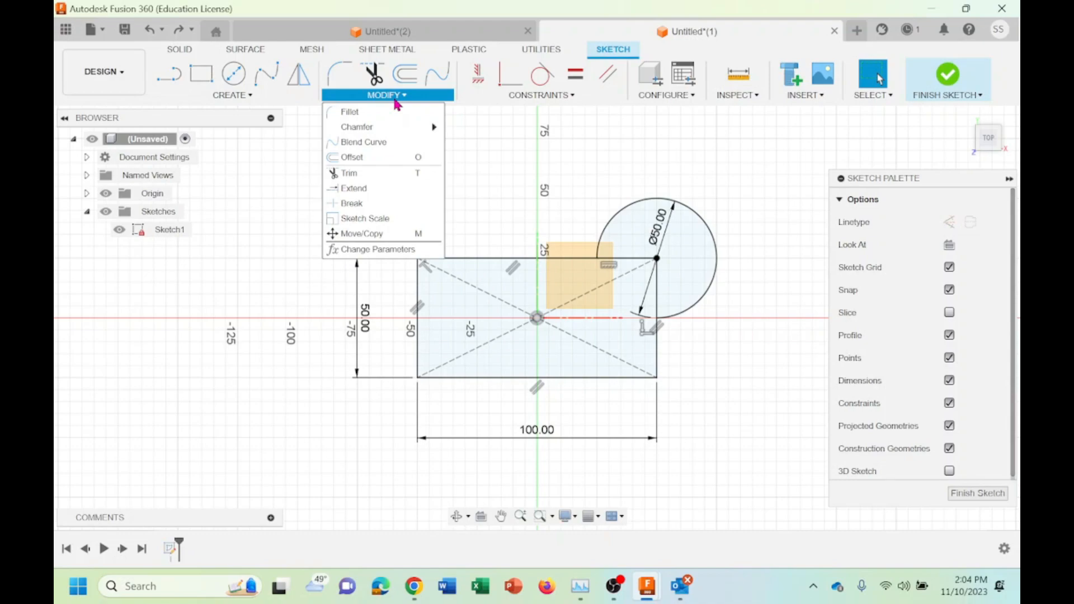
pyautogui.click(345, 204)
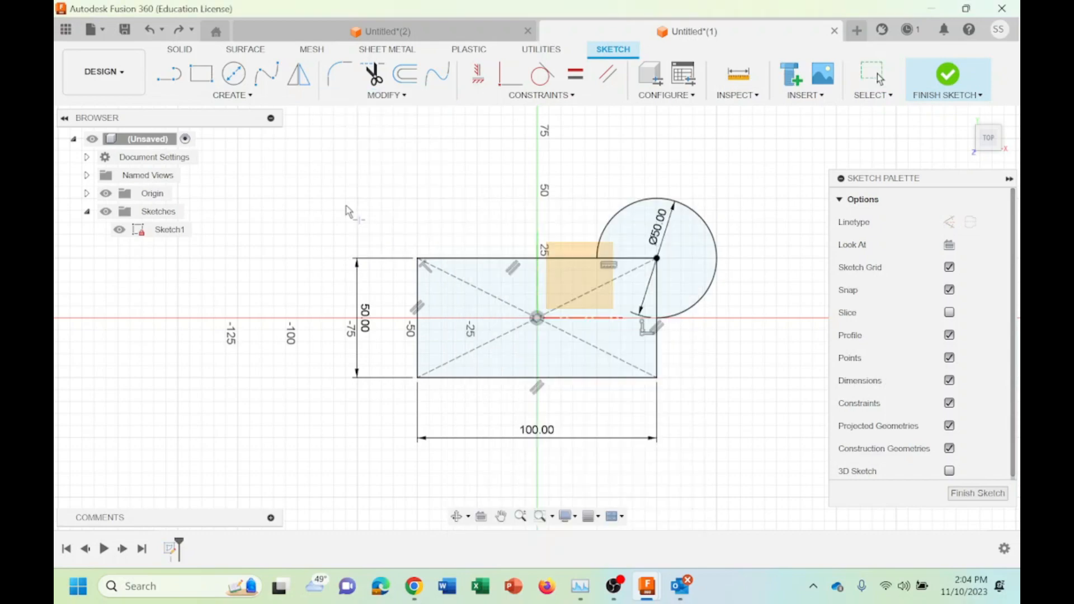
pyautogui.click(633, 261)
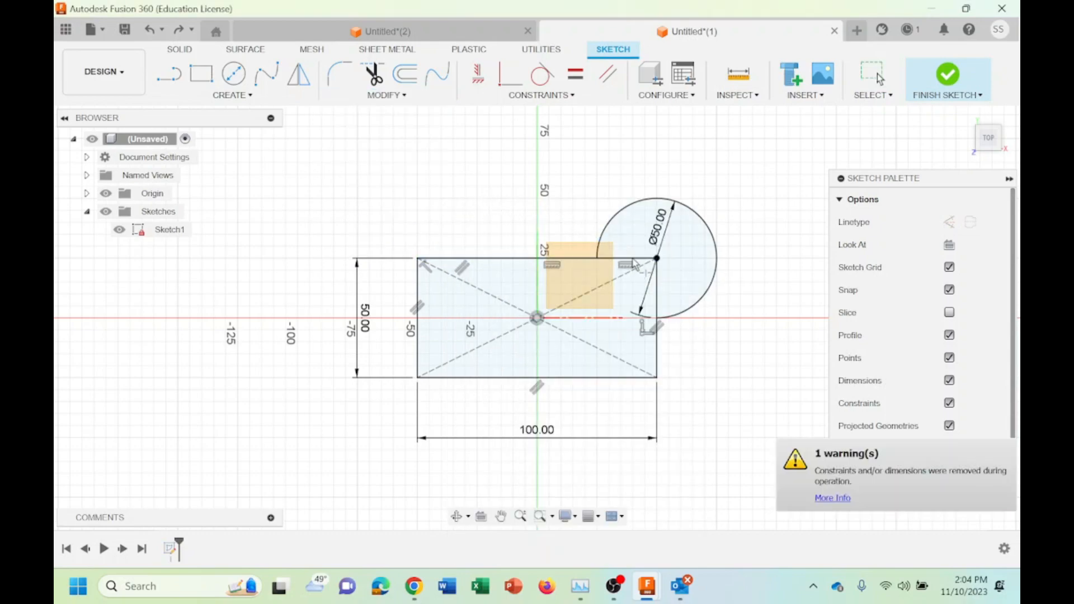
pyautogui.click(658, 288)
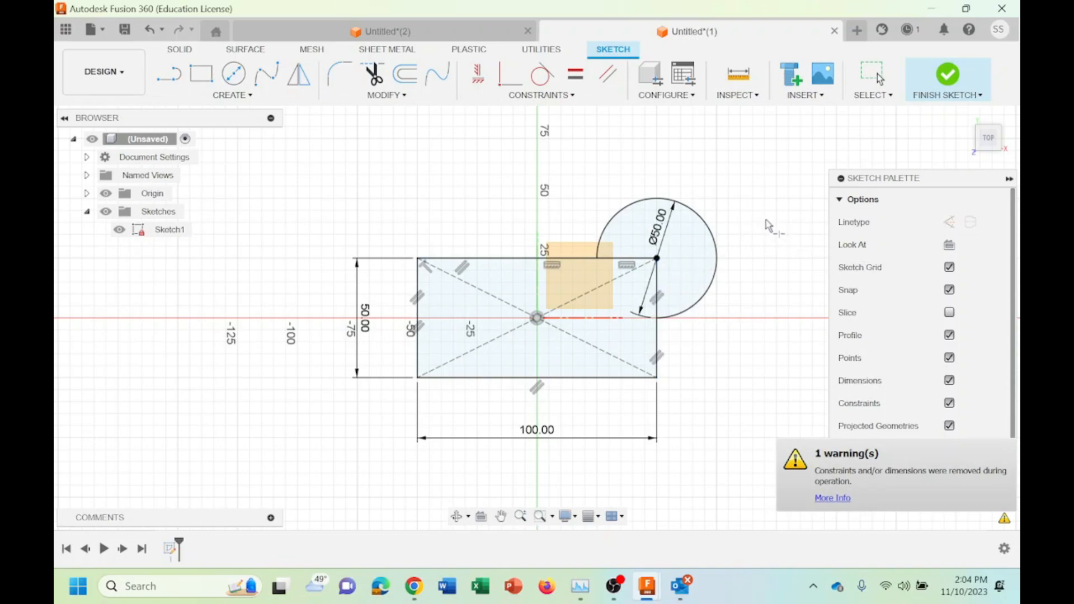
pyautogui.press('Escape')
# Convert the two broken edge segments inside the circle to construction lines
pyautogui.click(638, 259)
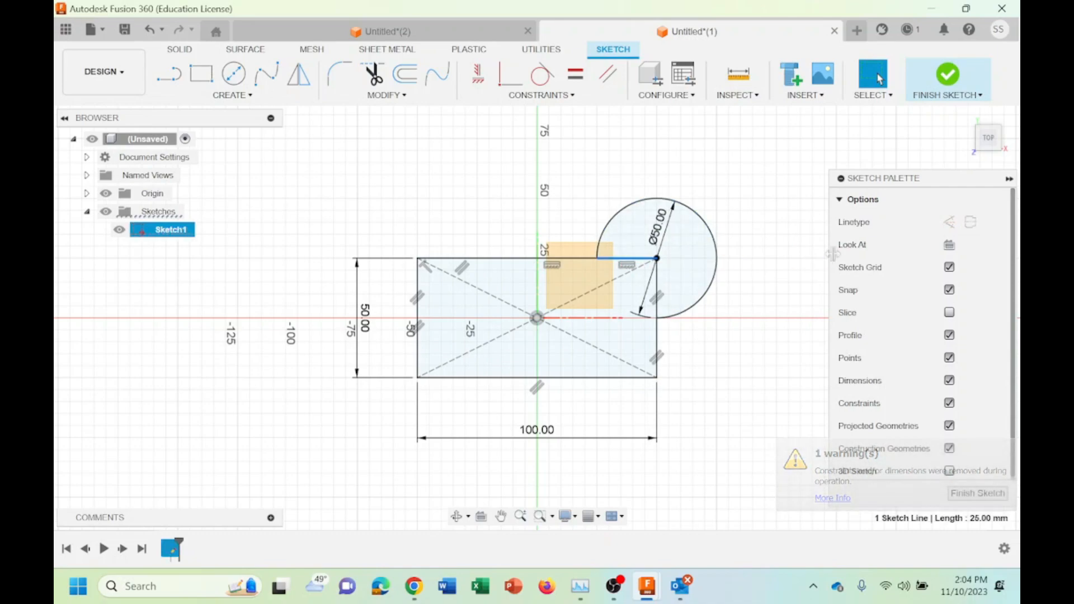
pyautogui.click(949, 222)
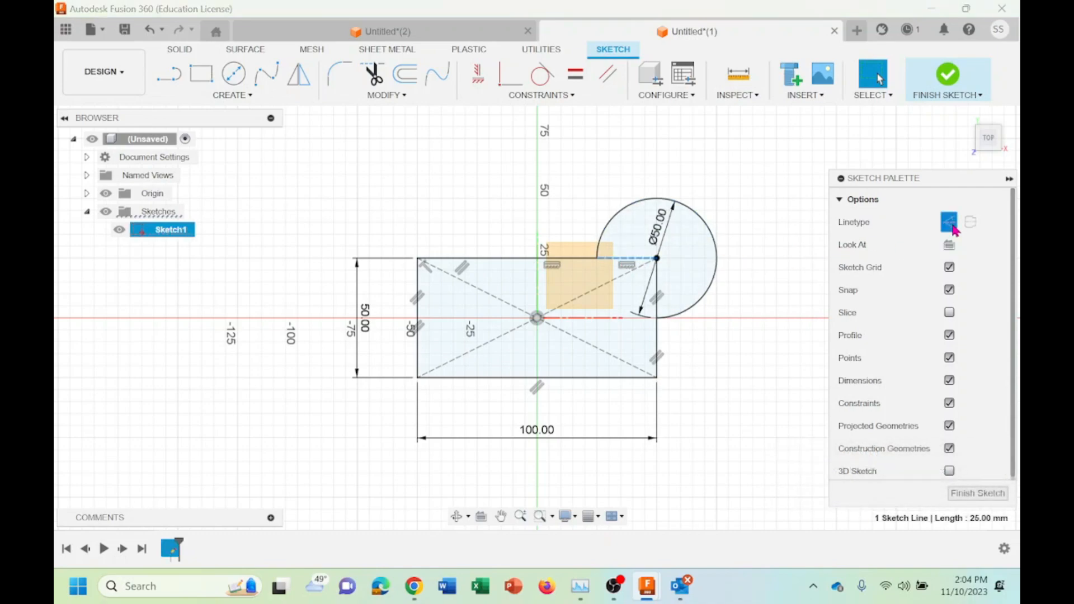
pyautogui.click(658, 288)
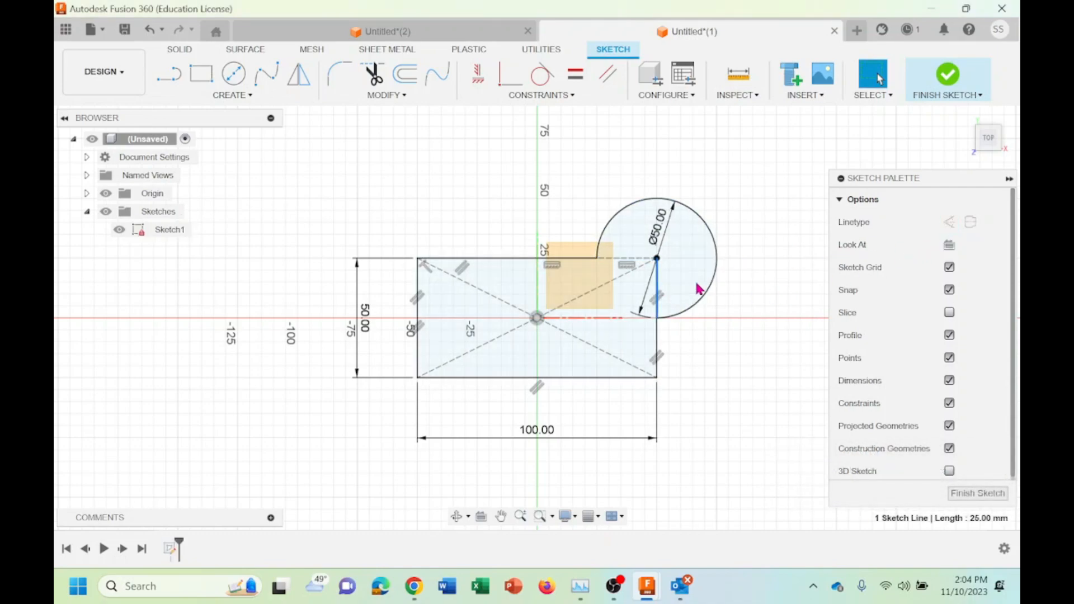
pyautogui.click(949, 222)
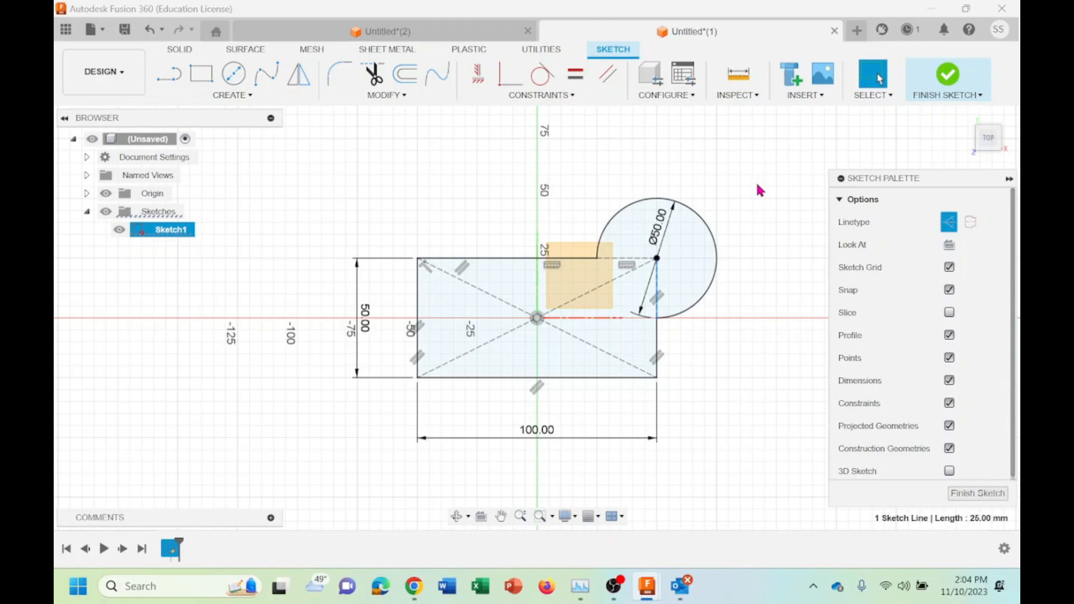
pyautogui.click(765, 298)
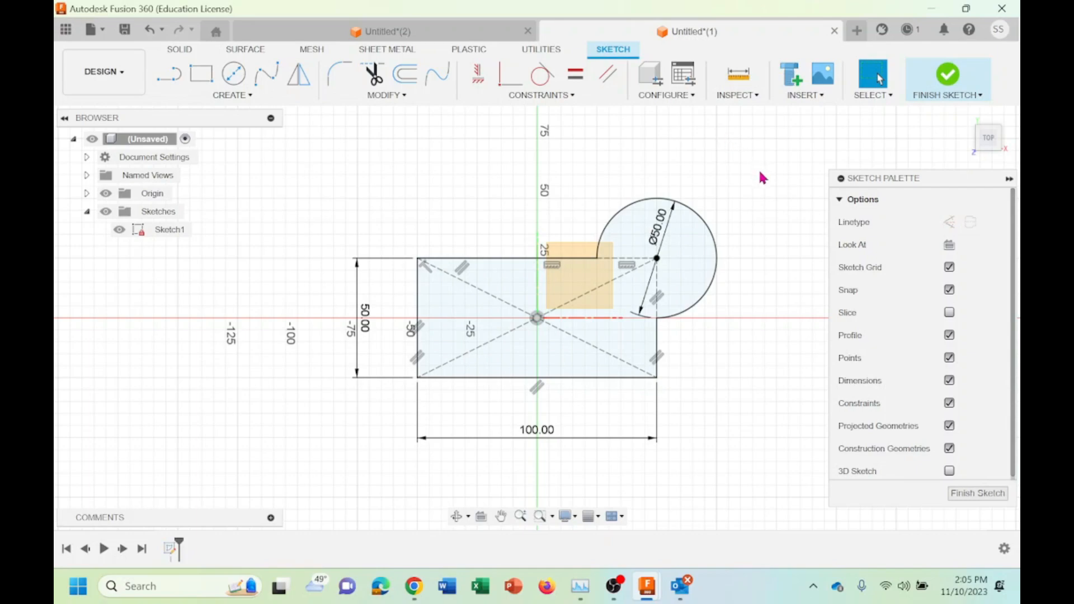
# Draw a 25 mm diameter circle concentric with the large arc at the rectangle's upper-right corner
pyautogui.click(233, 81)
pyautogui.click(245, 96)
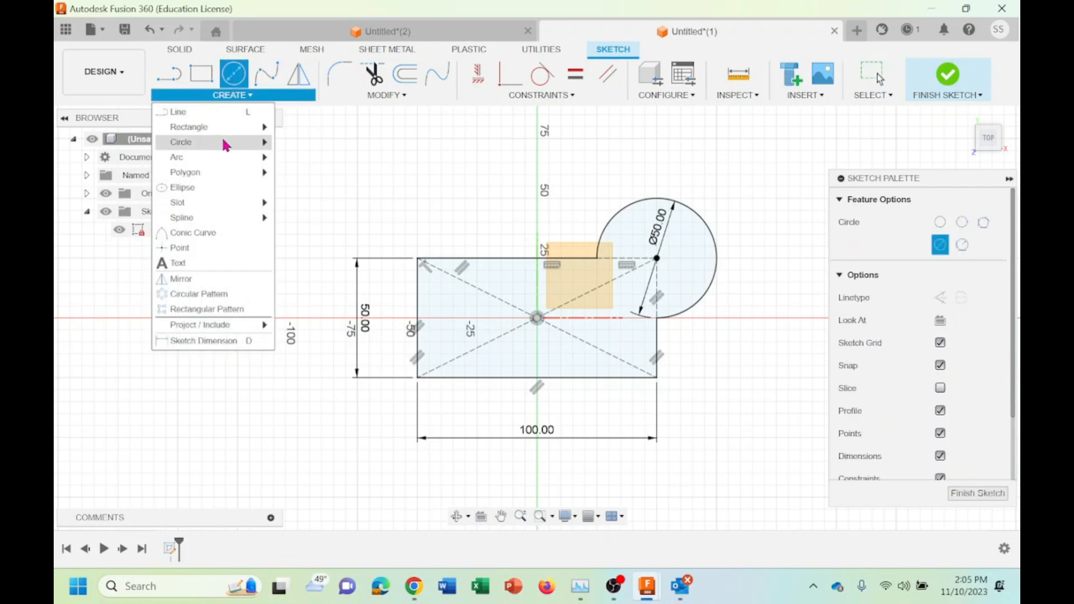
pyautogui.click(289, 145)
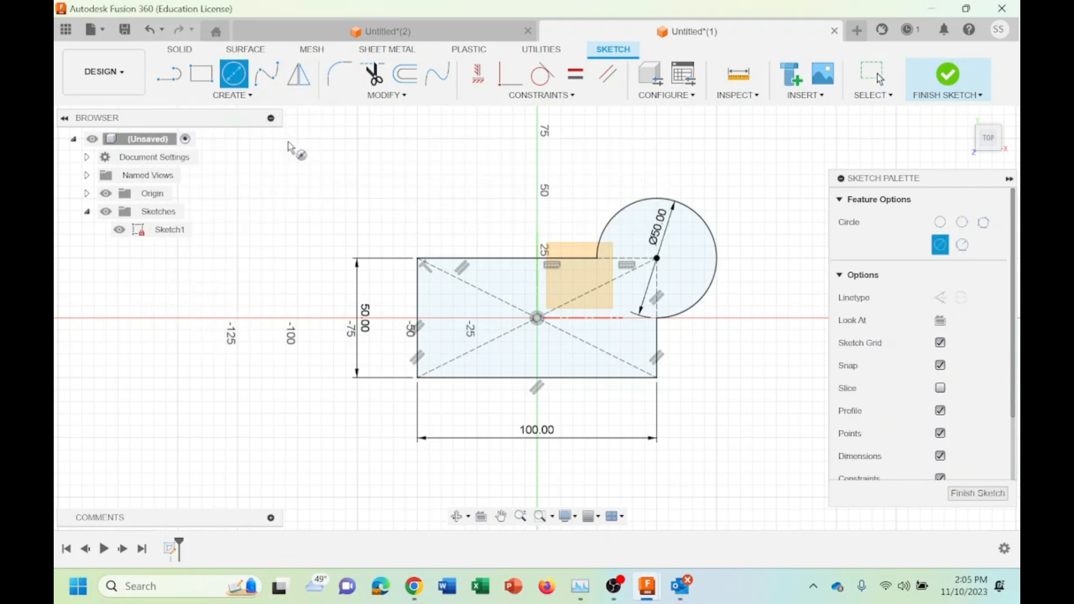
pyautogui.click(657, 258)
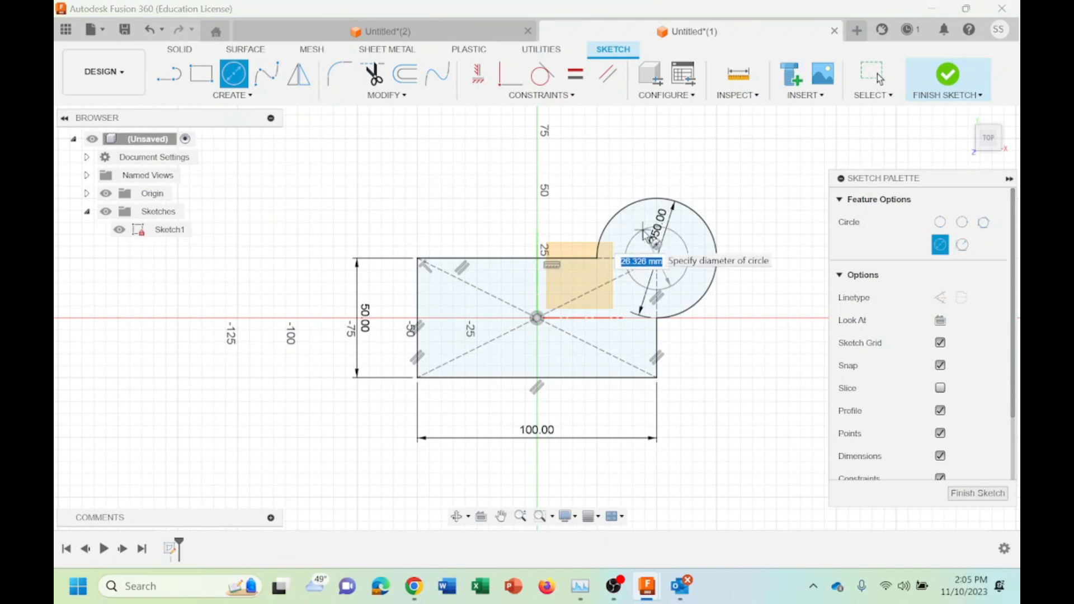
pyautogui.write('25')
pyautogui.press('Return')
pyautogui.click(878, 77)
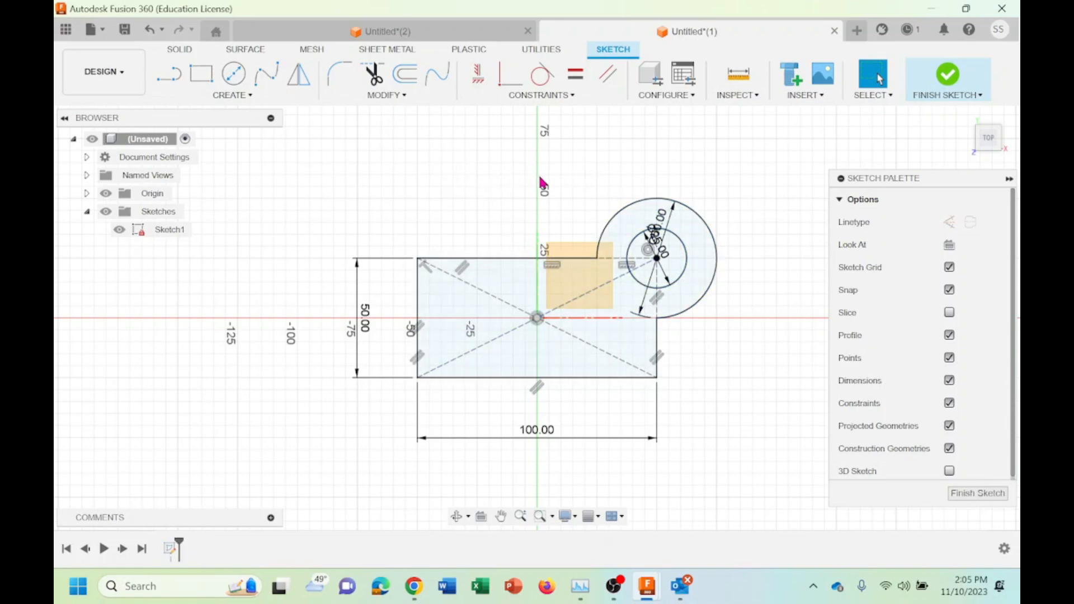
pyautogui.click(681, 245)
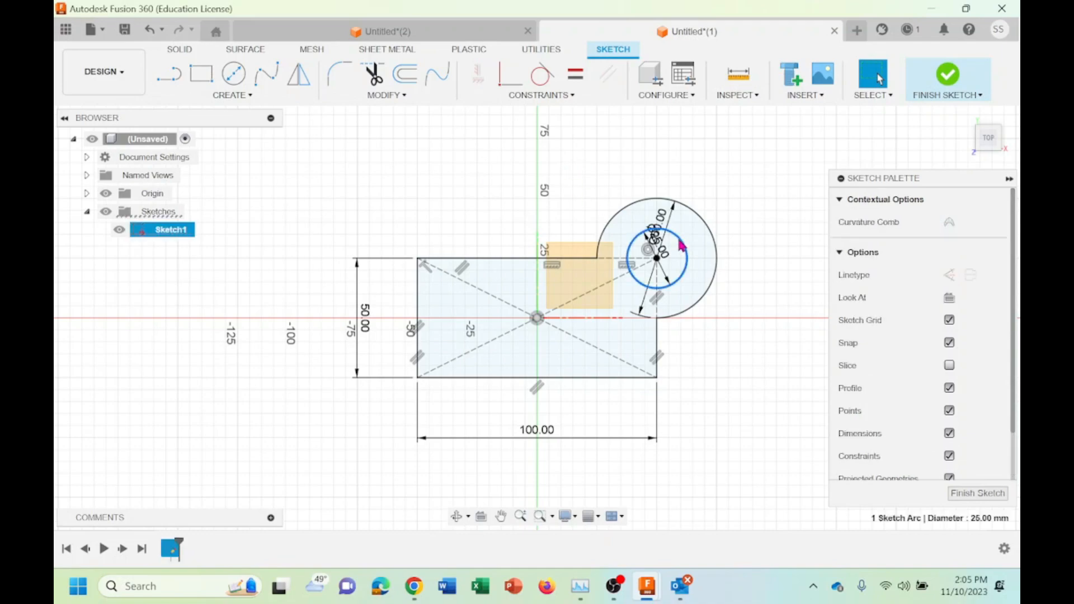
pyautogui.click(560, 99)
pyautogui.click(755, 190)
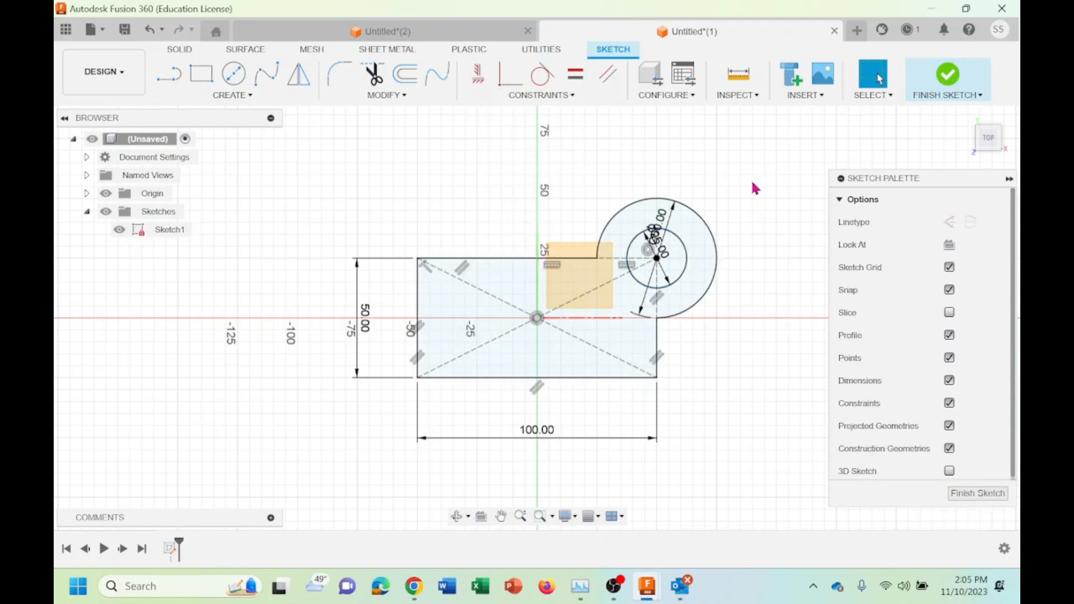
pyautogui.click(540, 95)
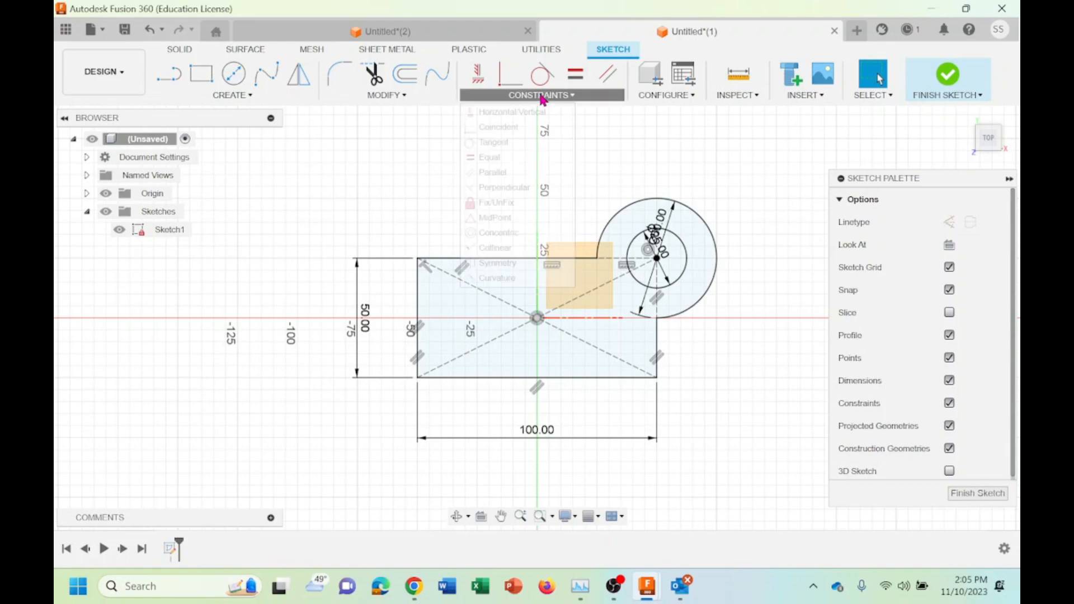
pyautogui.click(709, 127)
pyautogui.click(572, 98)
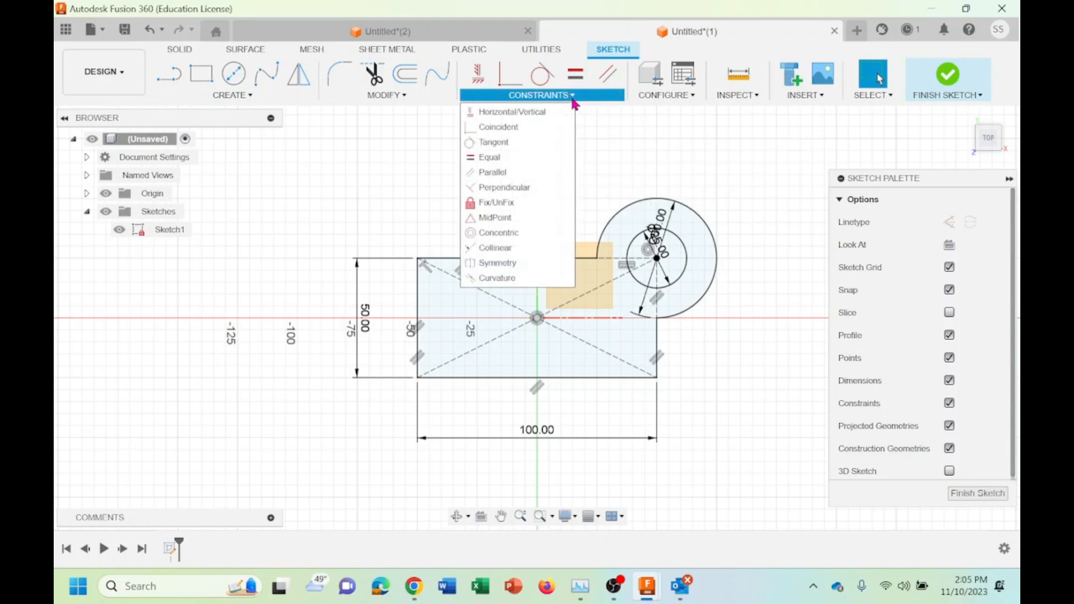
pyautogui.click(680, 147)
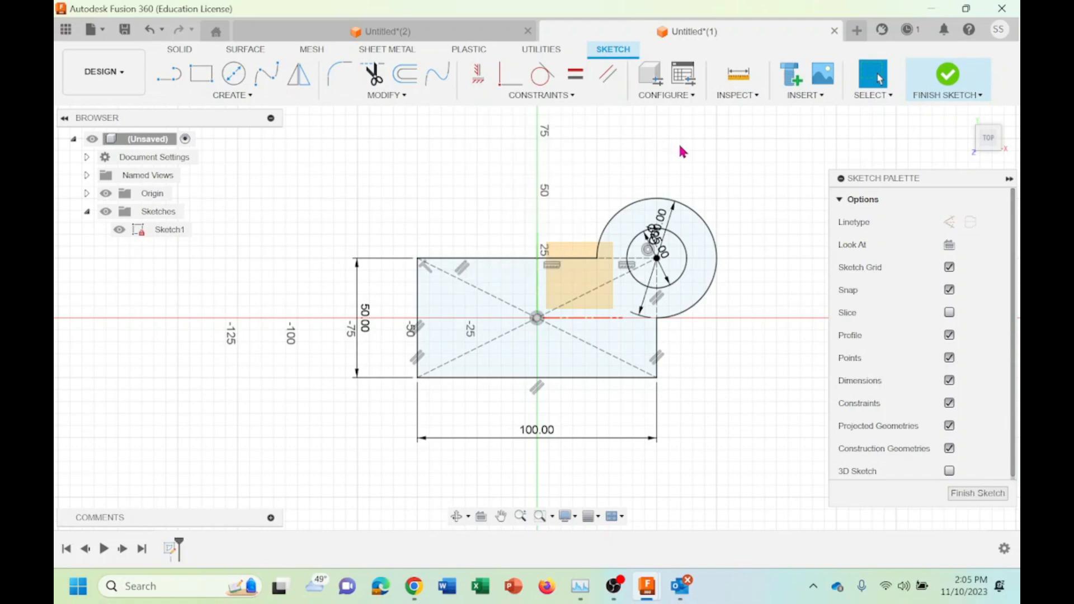
# Mirror the 25 mm circle about the vertical centre axis to the rectangle's upper-left corner
pyautogui.click(251, 98)
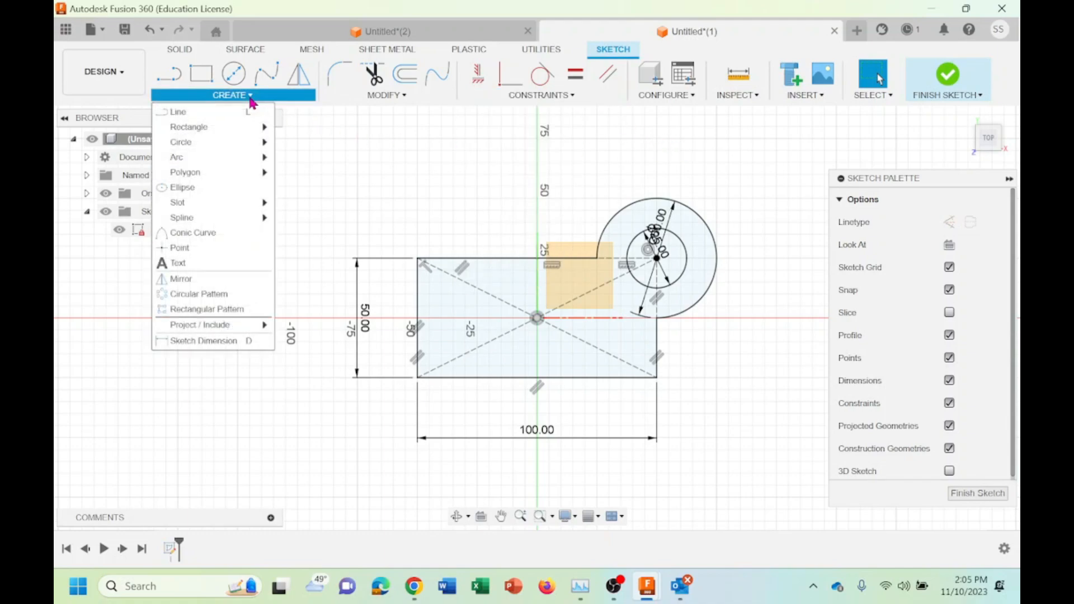
pyautogui.click(184, 282)
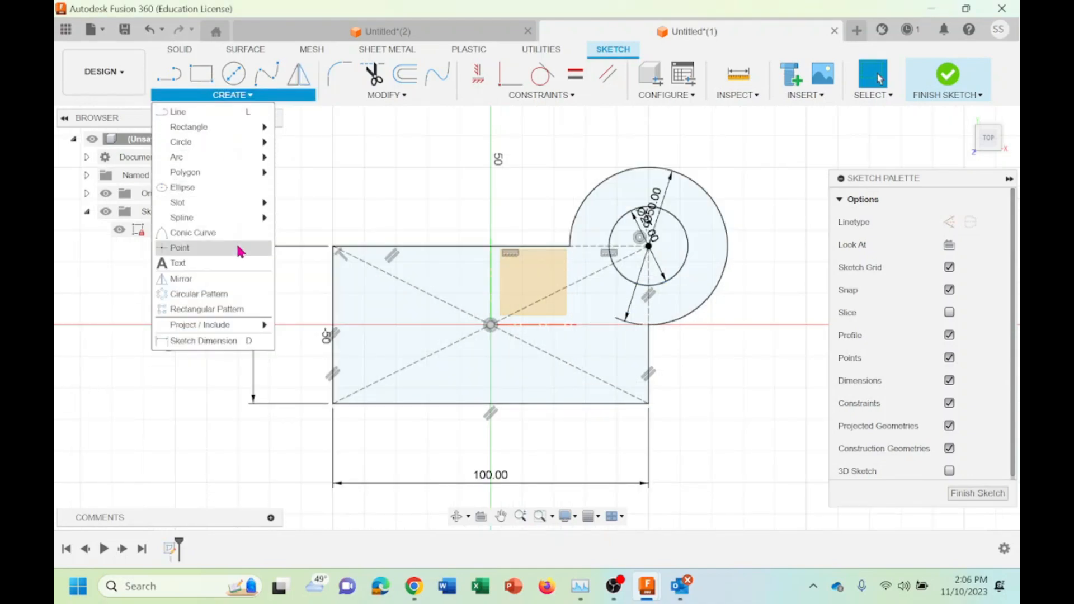
pyautogui.click(184, 283)
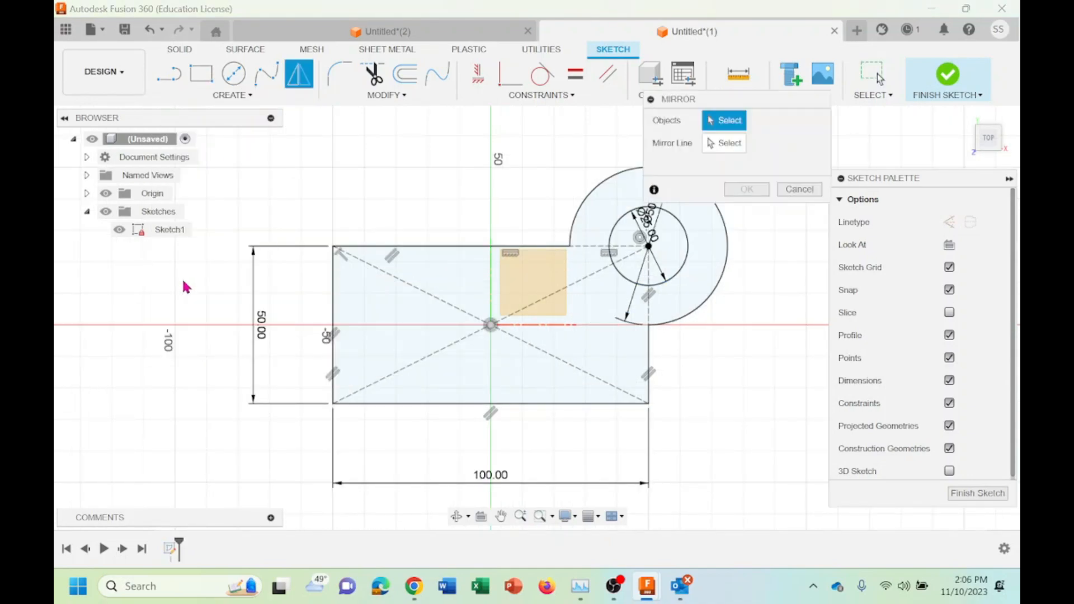
pyautogui.click(690, 244)
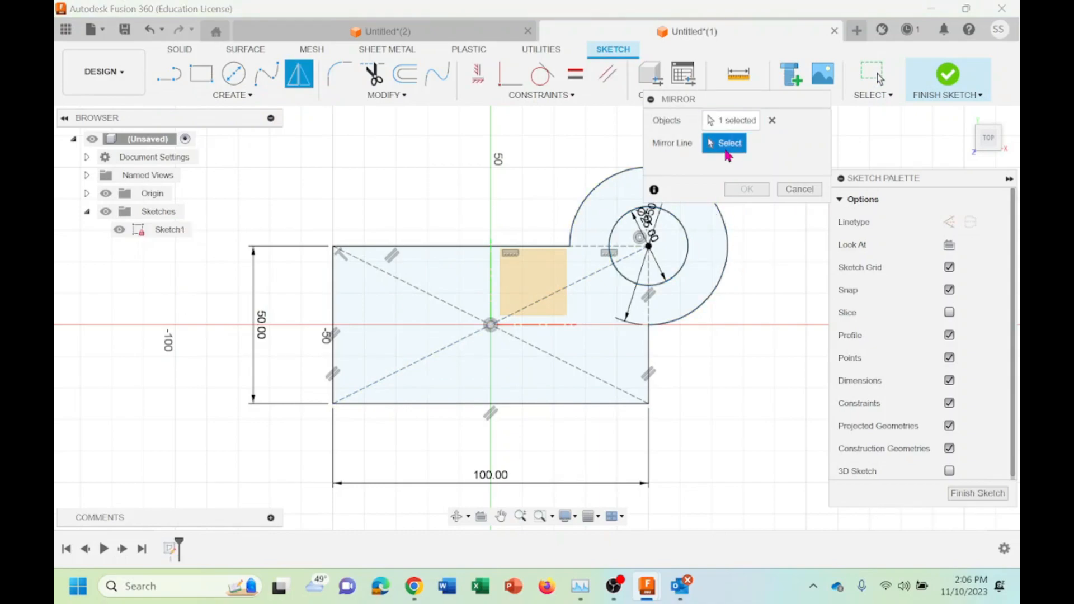
pyautogui.click(492, 302)
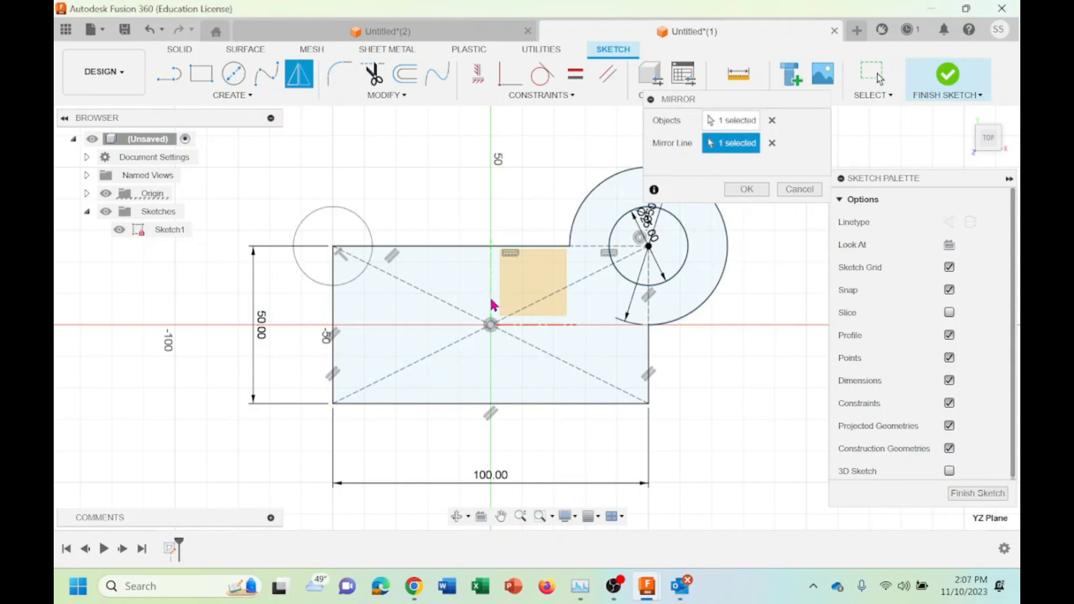
pyautogui.click(750, 191)
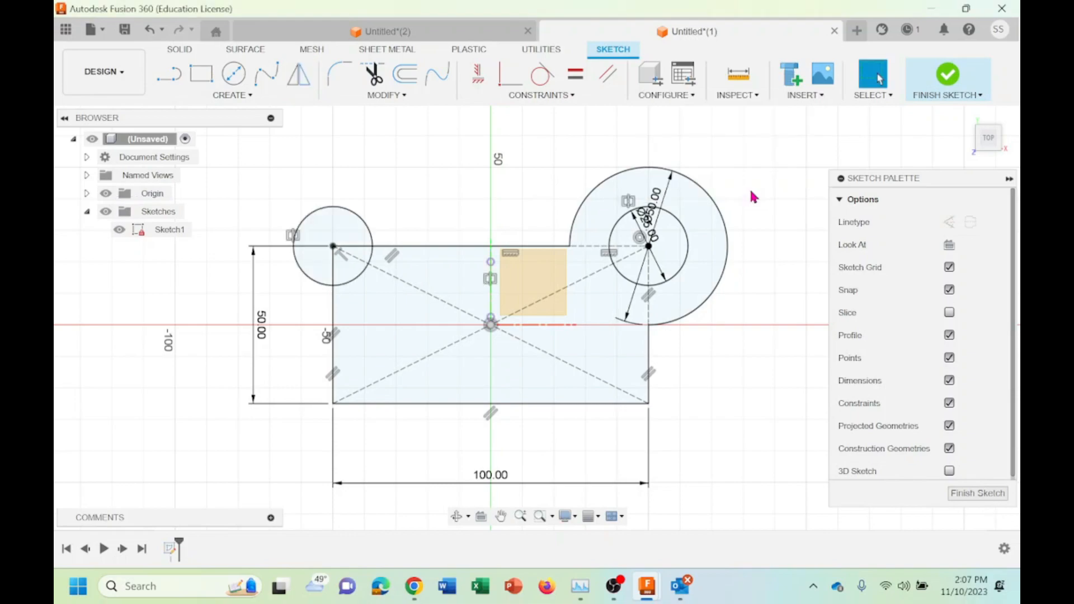
# Mirror the large arc about the rectangle's vertical centre line to the upper-left corner
pyautogui.click(239, 97)
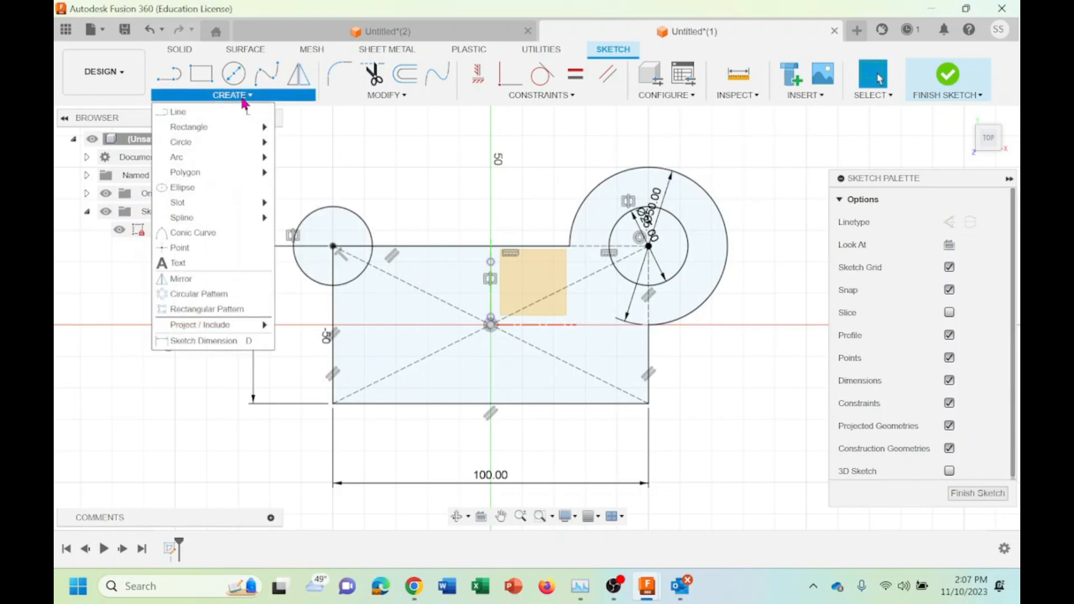
pyautogui.click(196, 280)
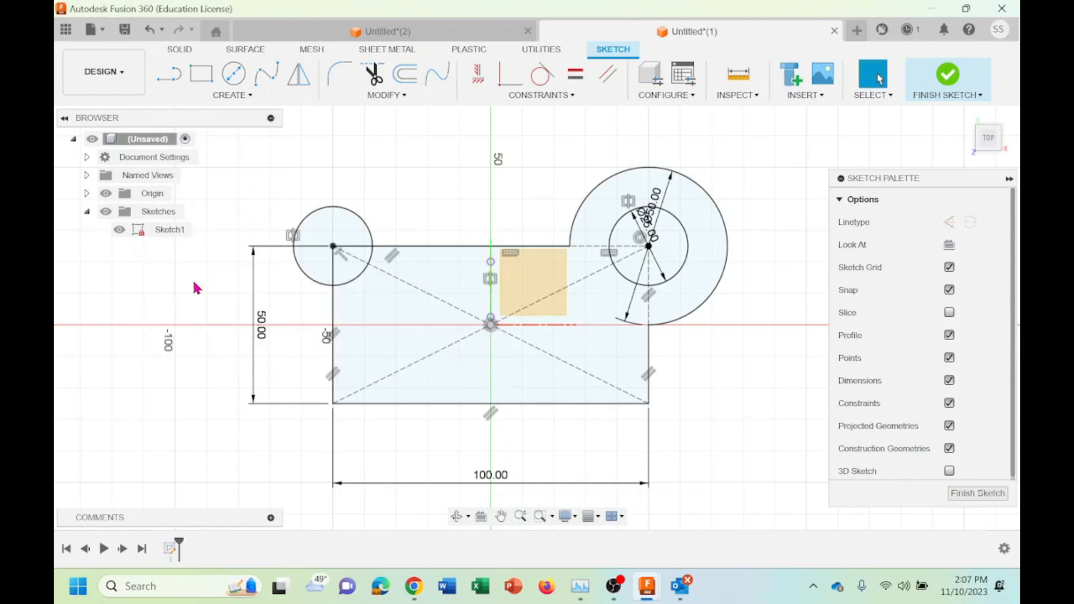
pyautogui.click(728, 260)
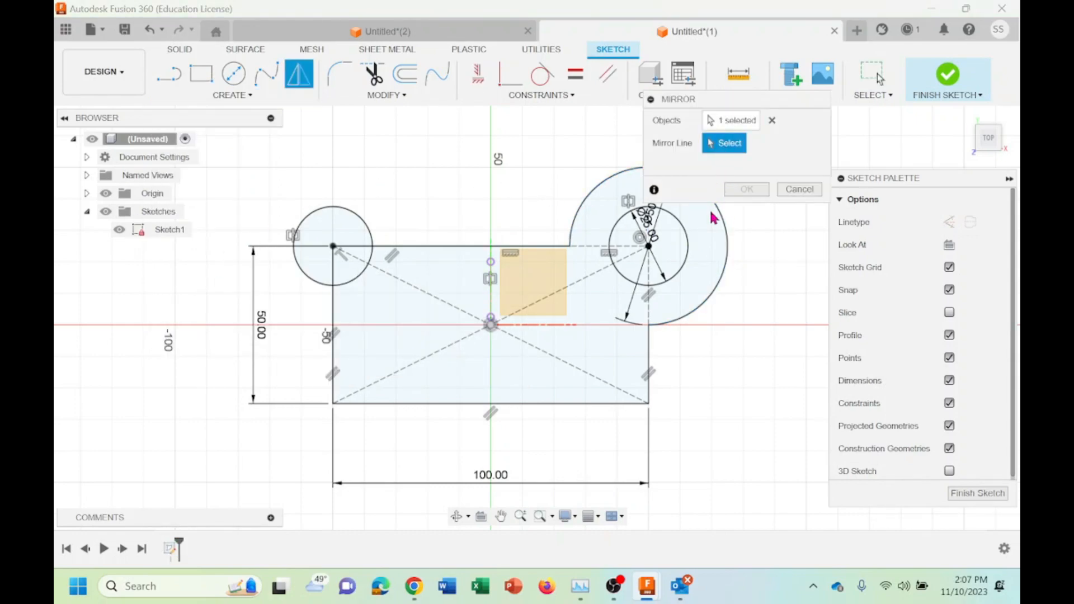
pyautogui.click(492, 307)
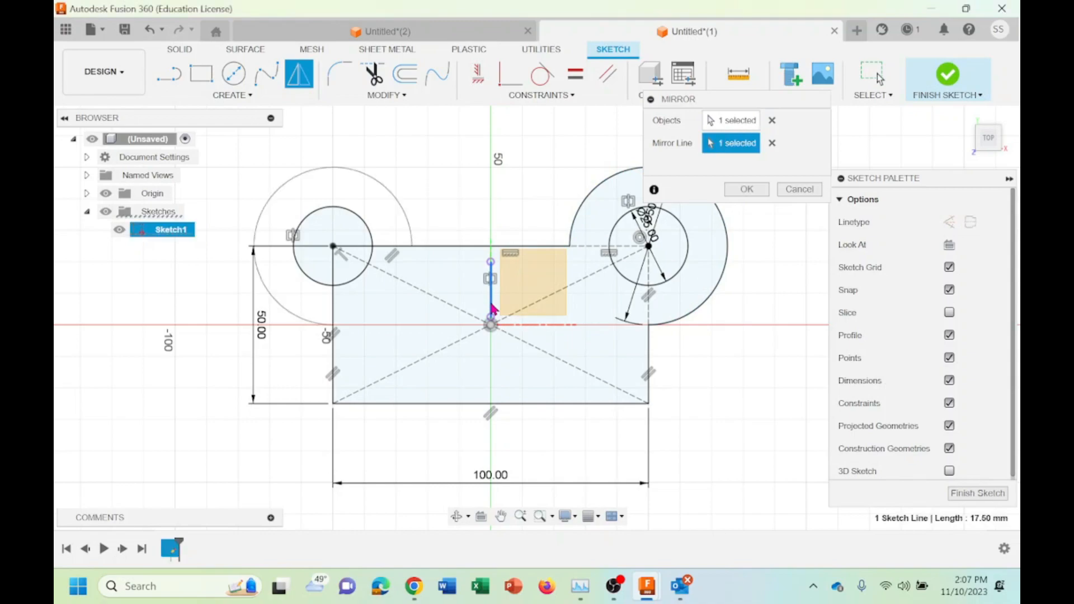
pyautogui.click(747, 190)
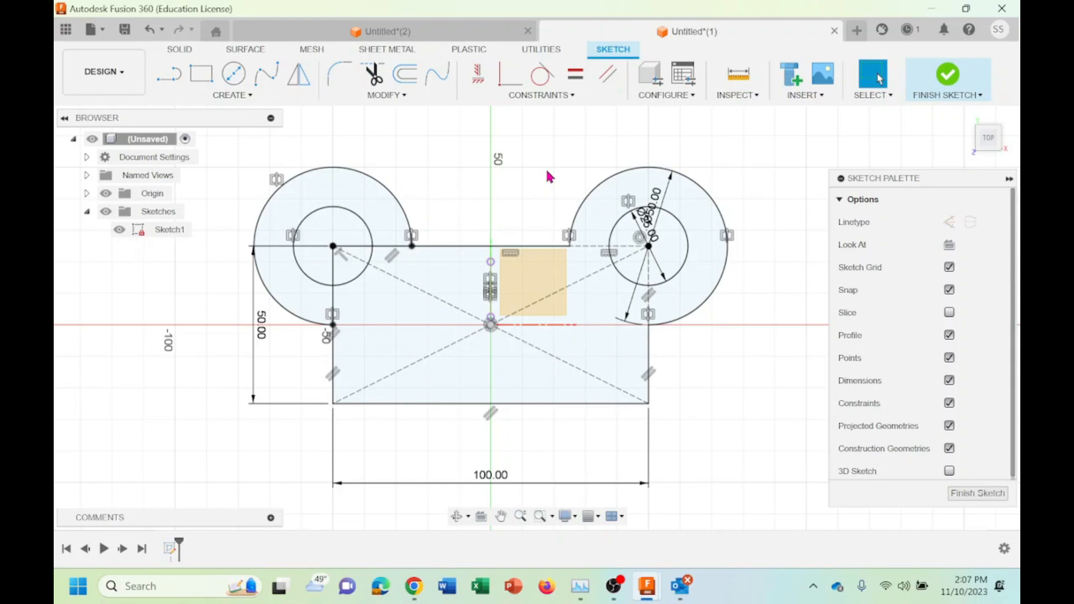
# Try trimming the rectangle's upper and left edges inside the mirrored small circle, and undo both trims
pyautogui.click(395, 97)
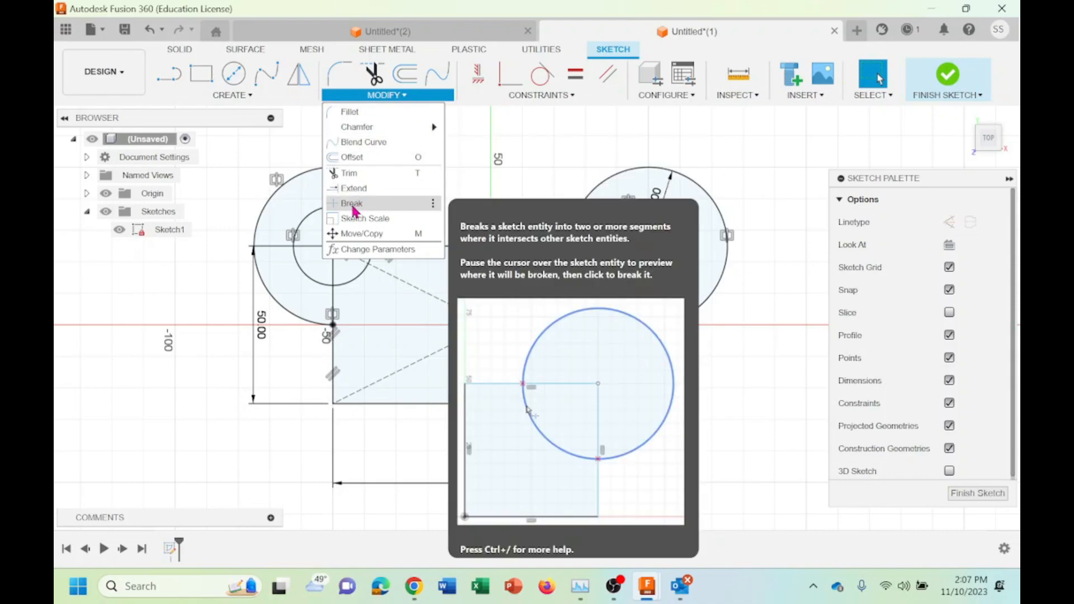
pyautogui.click(348, 173)
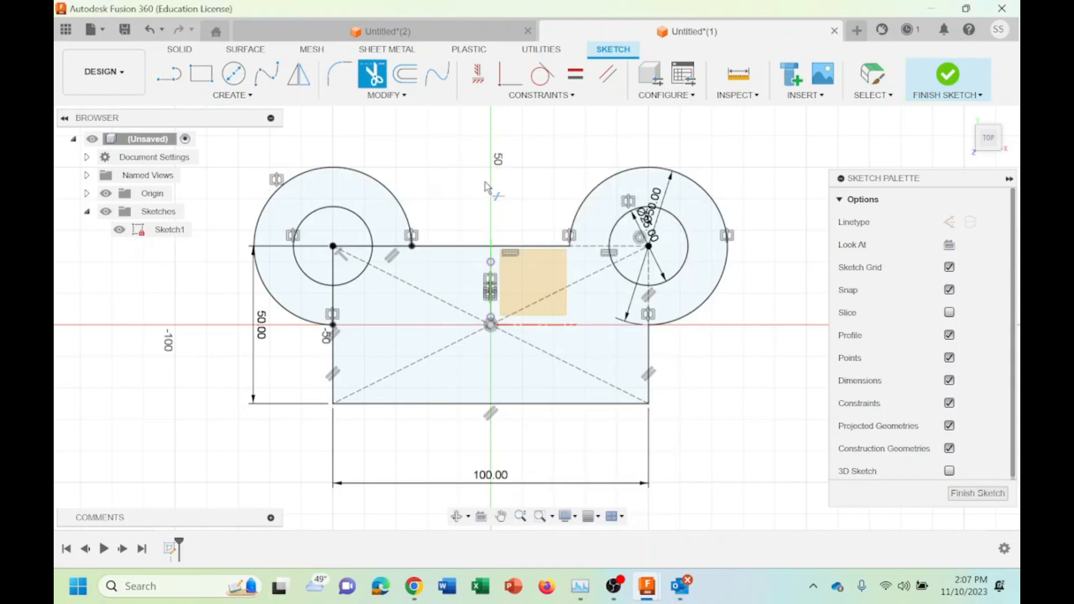
pyautogui.click(369, 254)
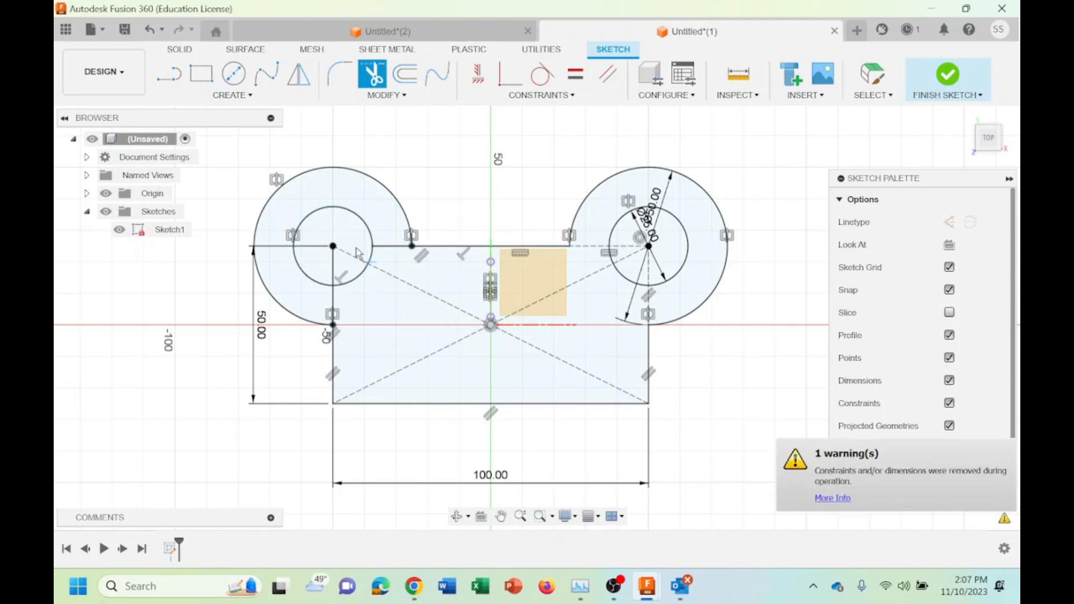
pyautogui.click(334, 274)
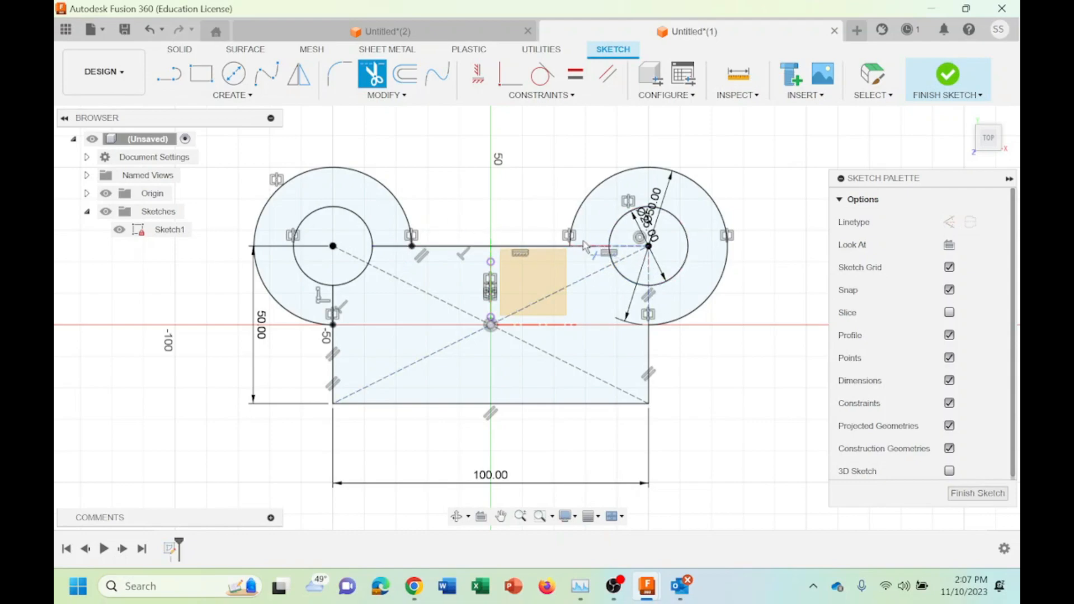
pyautogui.click(150, 29)
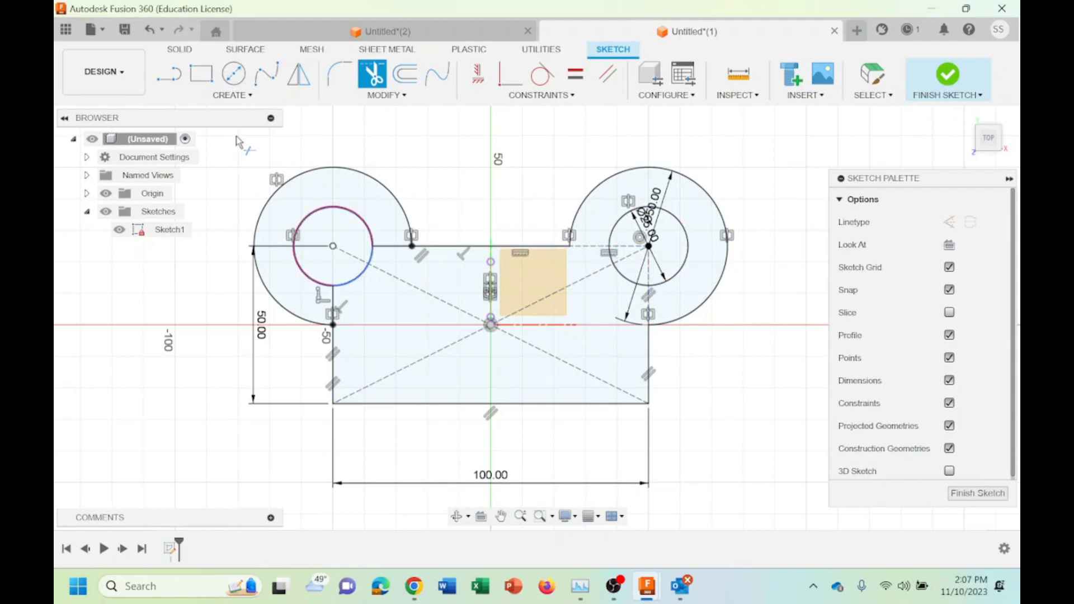
pyautogui.press('Escape')
pyautogui.click(151, 34)
pyautogui.click(151, 34)
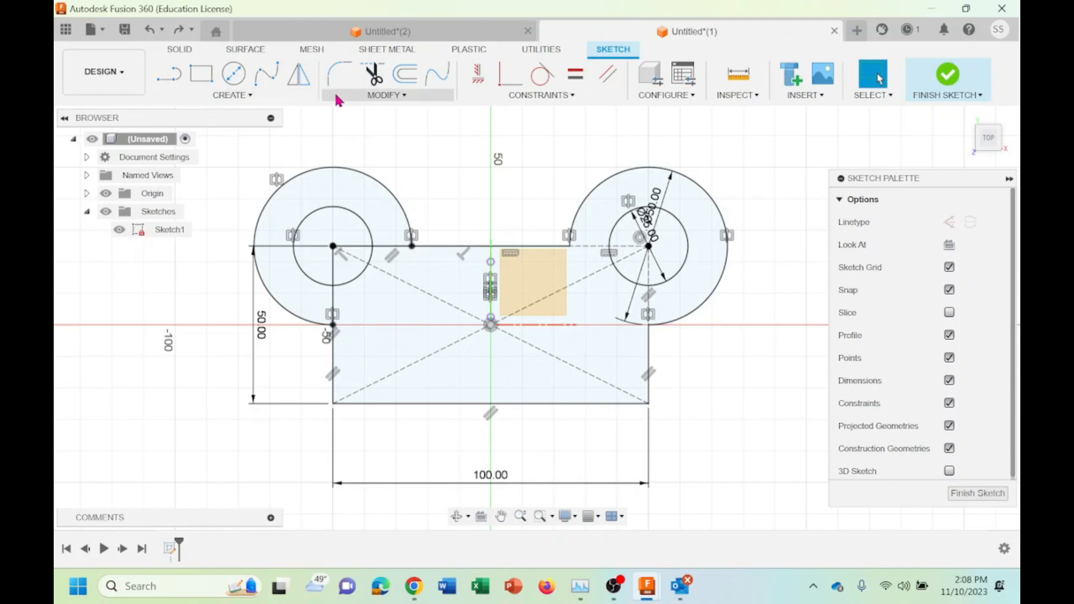
# Try breaking the rectangle's upper edge inside the mirrored large arc, and undo that break
pyautogui.click(381, 96)
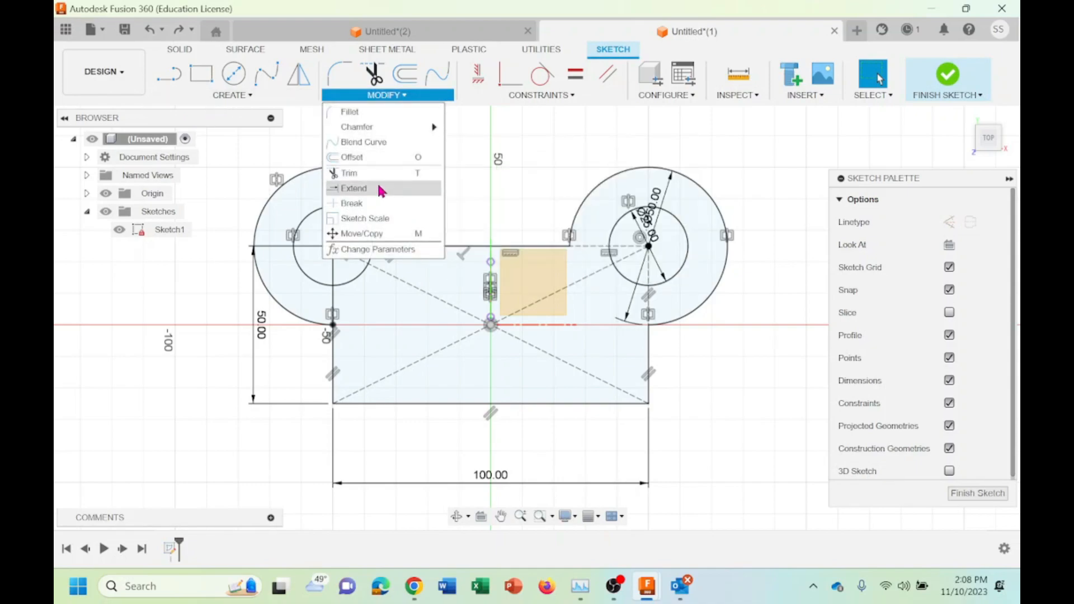
pyautogui.click(358, 203)
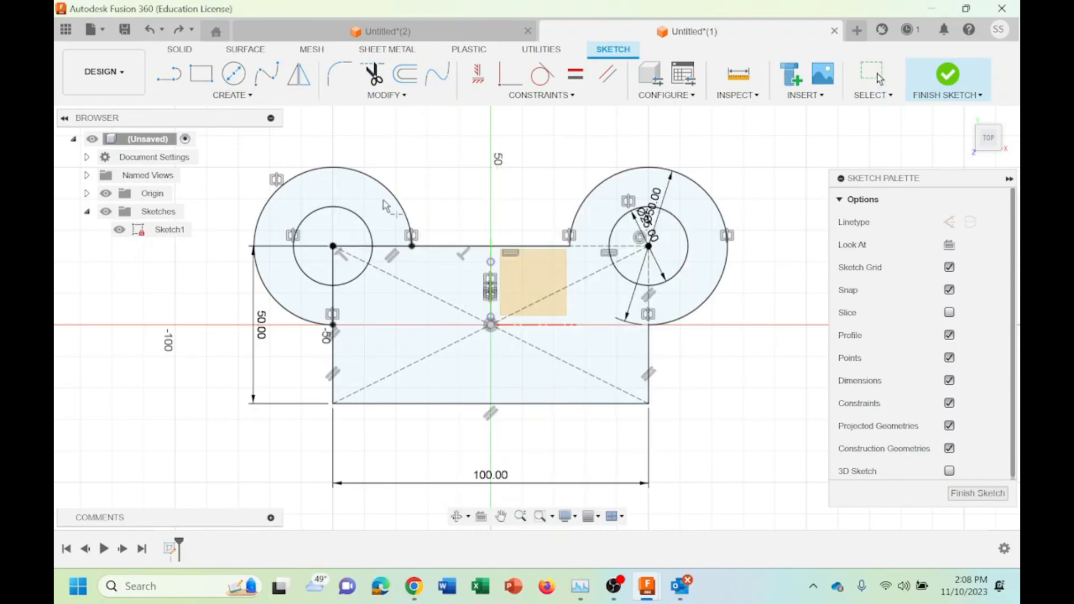
pyautogui.click(389, 251)
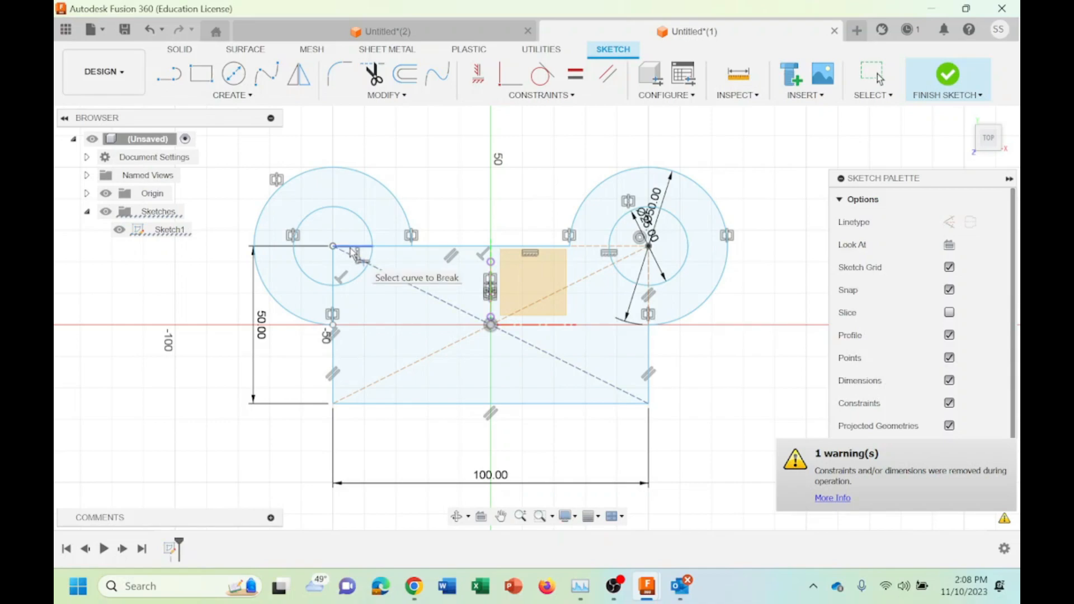
pyautogui.click(150, 32)
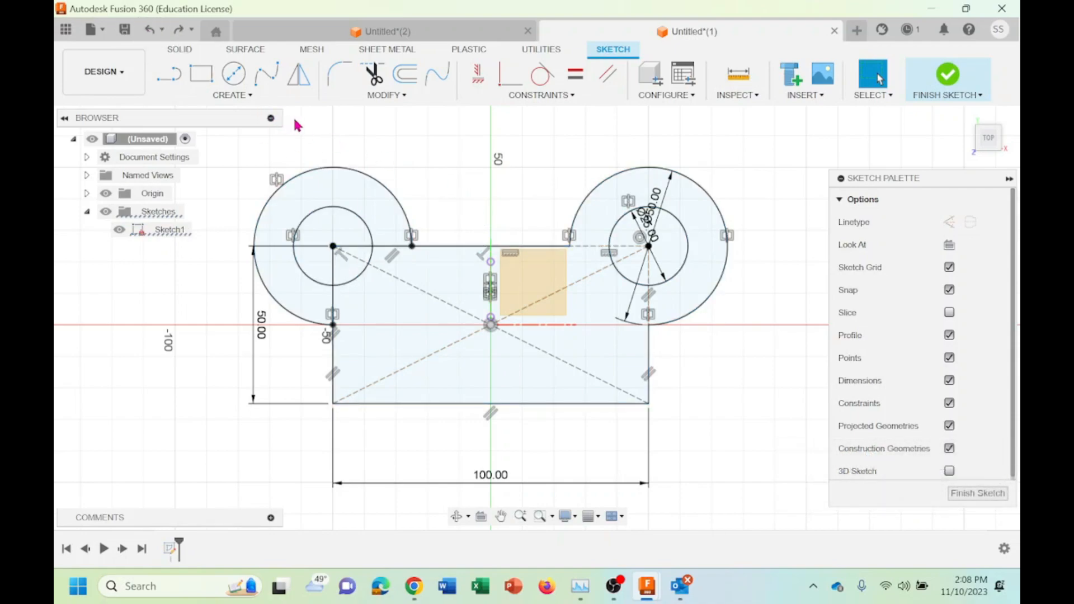
# Trim the portions of the rectangle's upper and left edges that lie inside the mirrored small circle
pyautogui.click(394, 95)
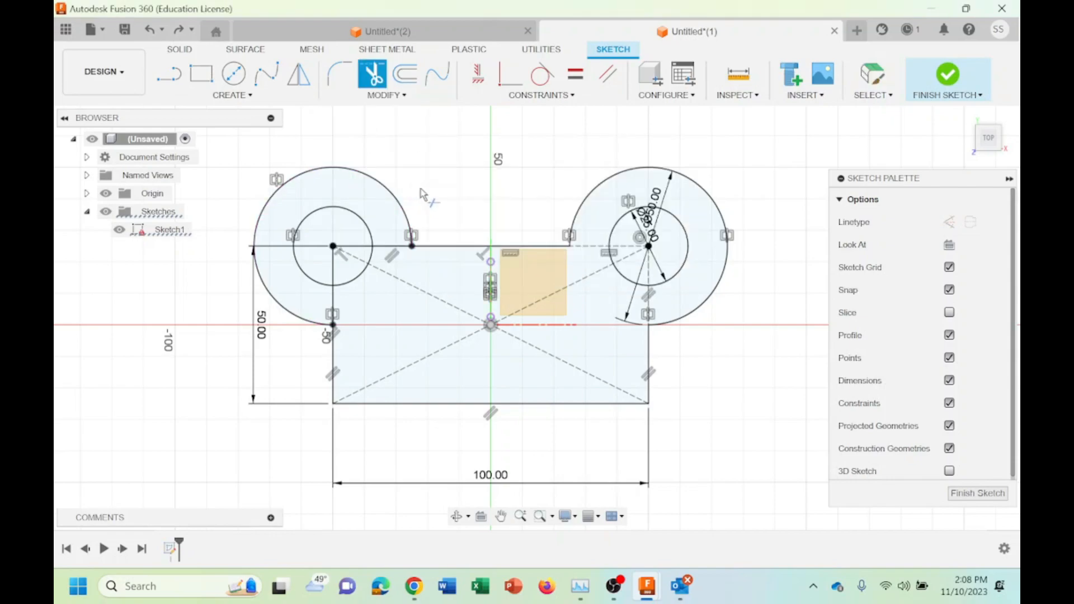
pyautogui.click(356, 253)
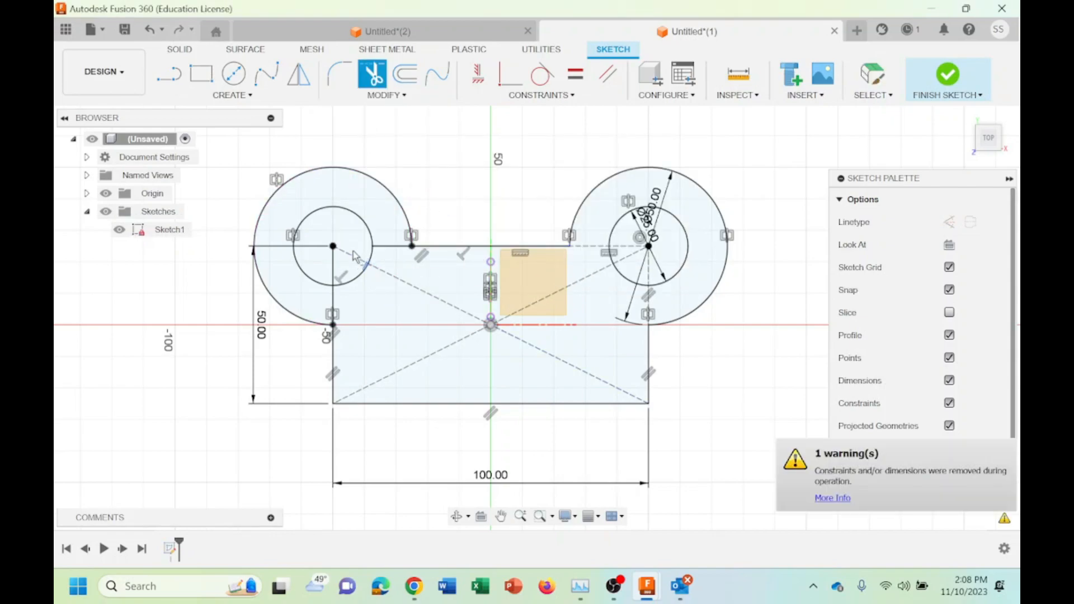
pyautogui.click(334, 270)
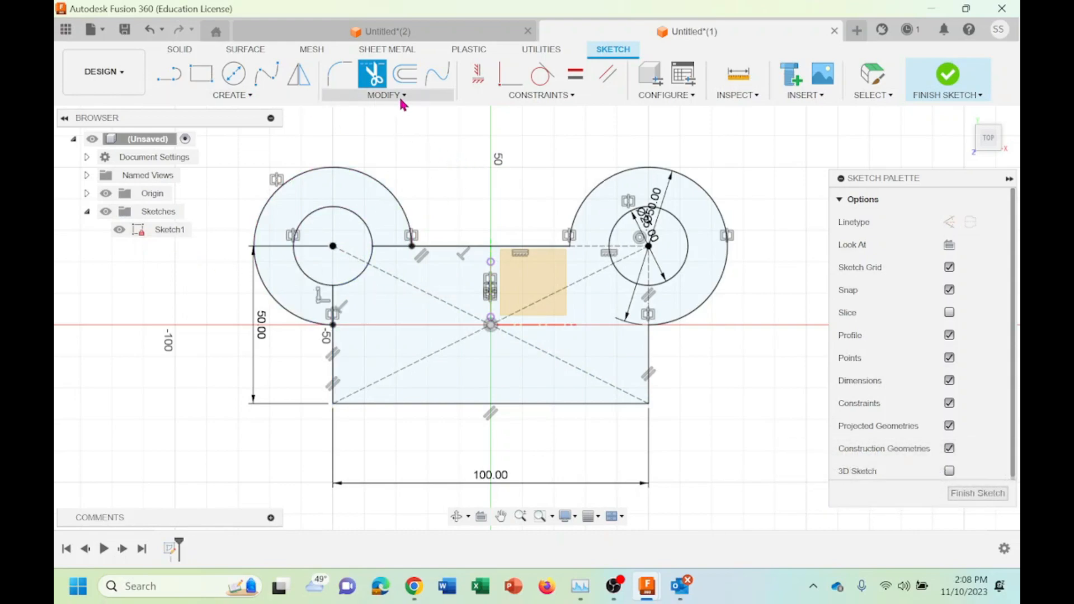
# Try trimming the upper-edge segment between the mirrored small circle and the large arc, and undo that trim
pyautogui.click(392, 247)
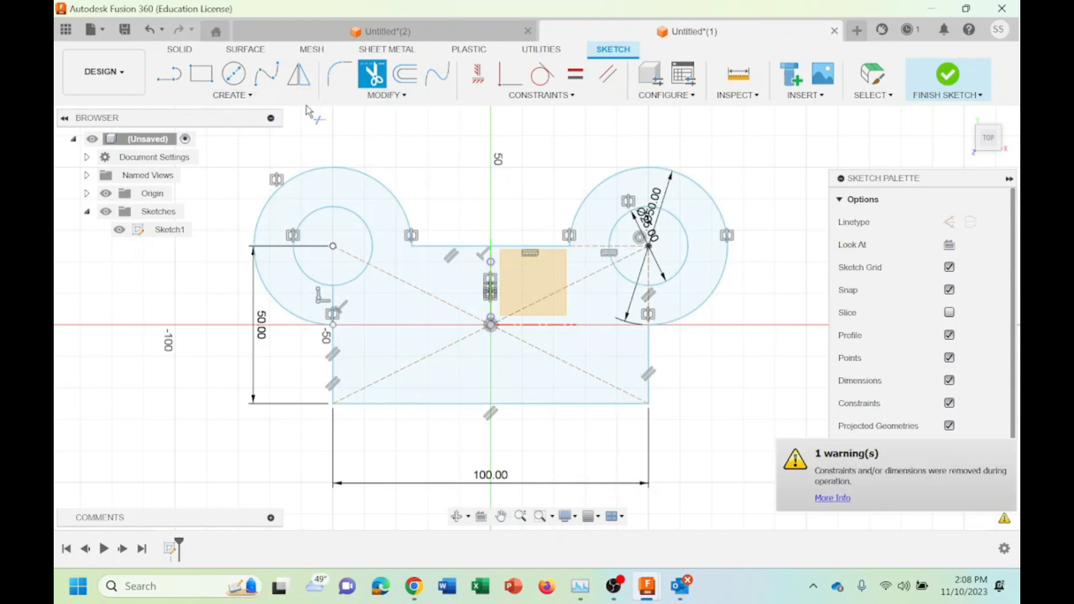
pyautogui.press('Escape')
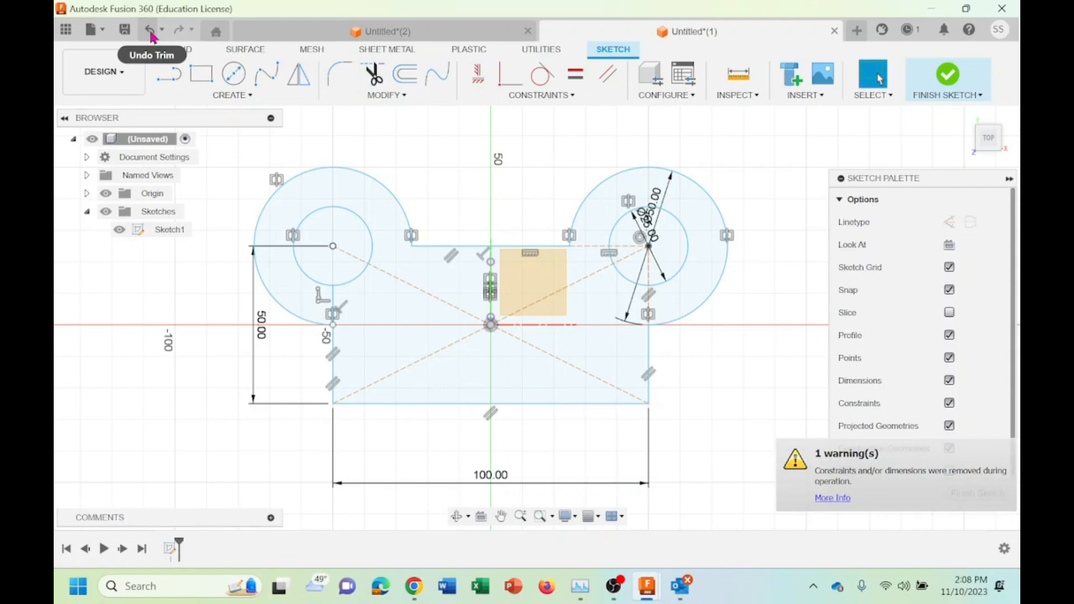
pyautogui.click(150, 32)
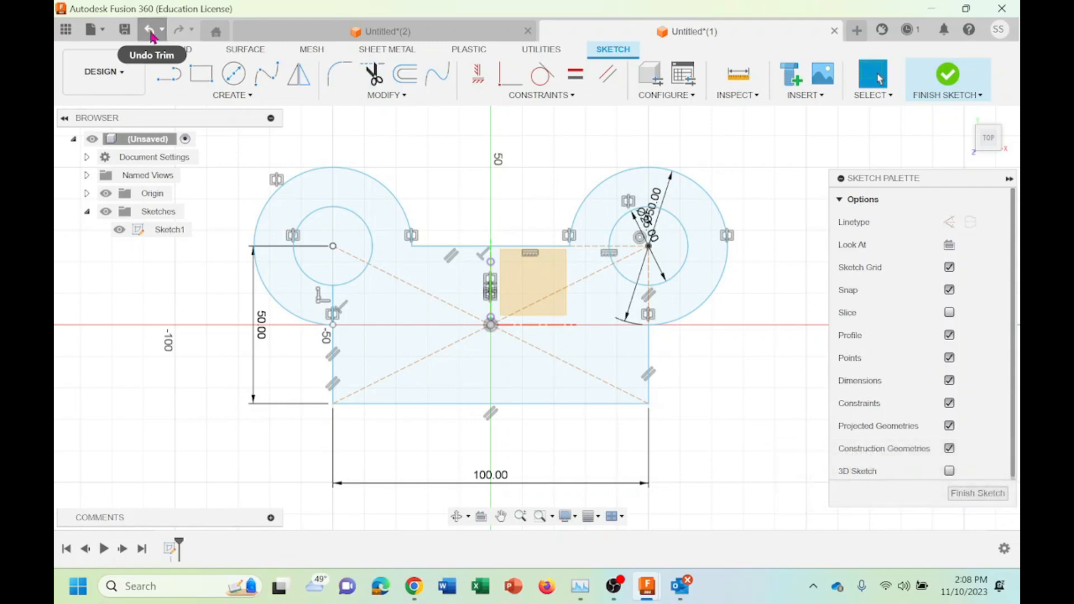
# Break the rectangle's left and upper edges where they meet the mirrored large arc
pyautogui.click(387, 96)
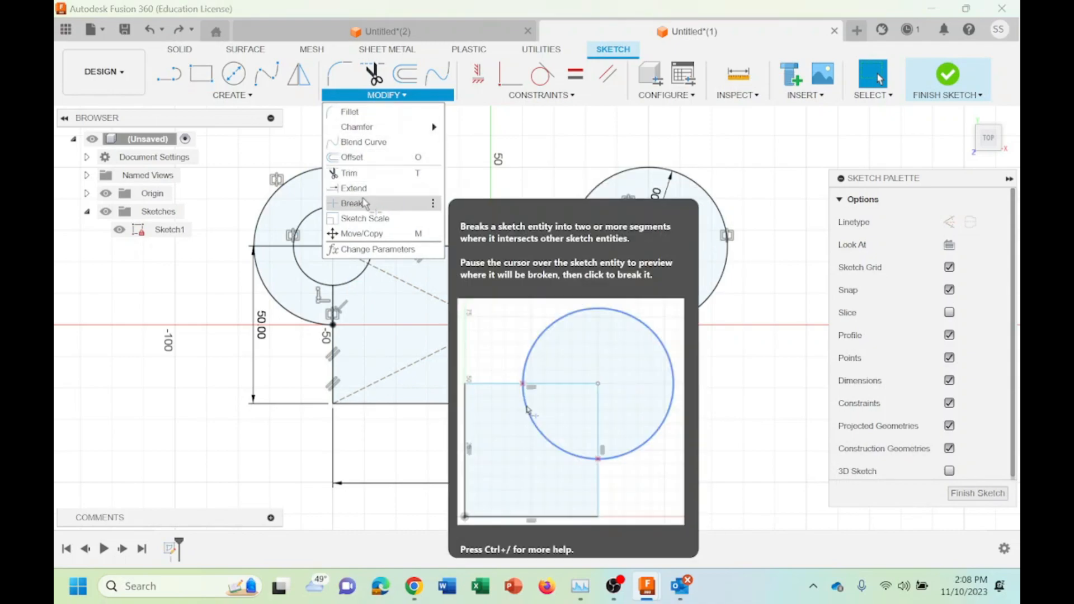
pyautogui.click(377, 204)
pyautogui.click(333, 305)
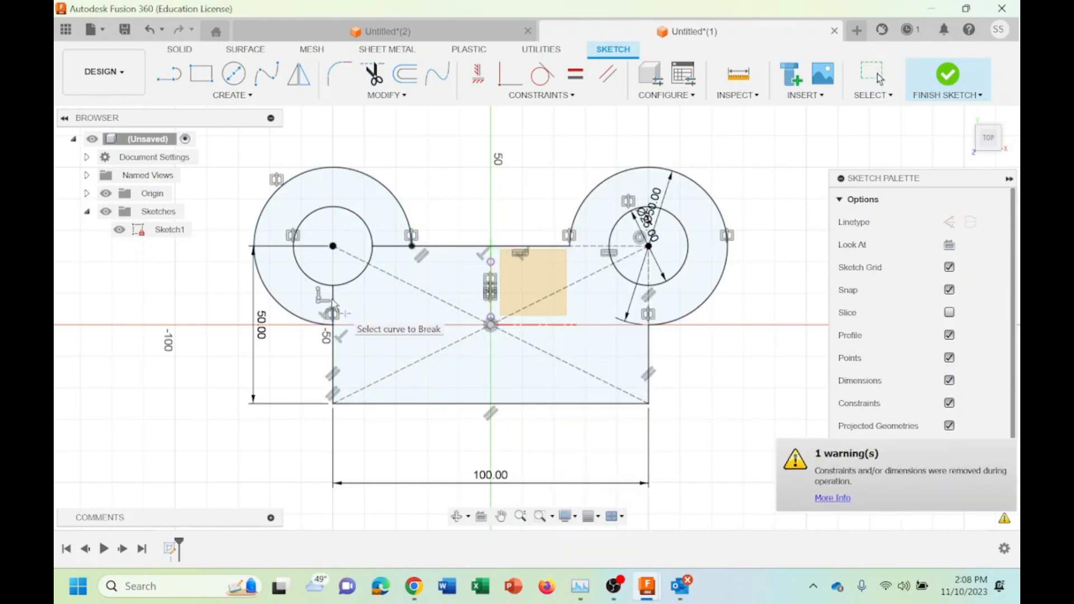
pyautogui.click(393, 249)
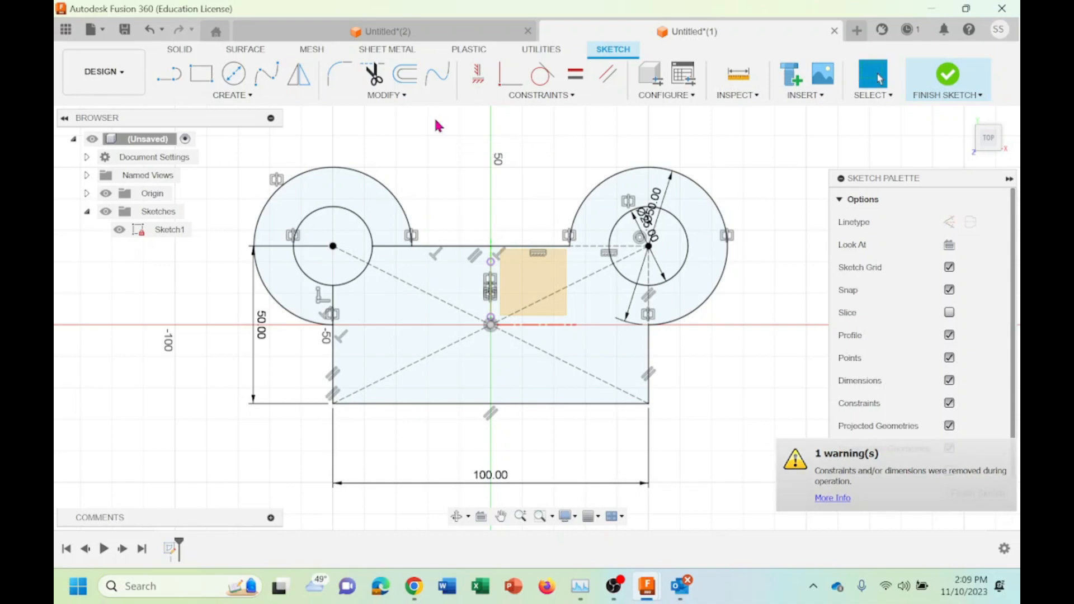
# Convert the upper-edge segment between the mirrored small circle and the large arc to a construction line
pyautogui.click(393, 250)
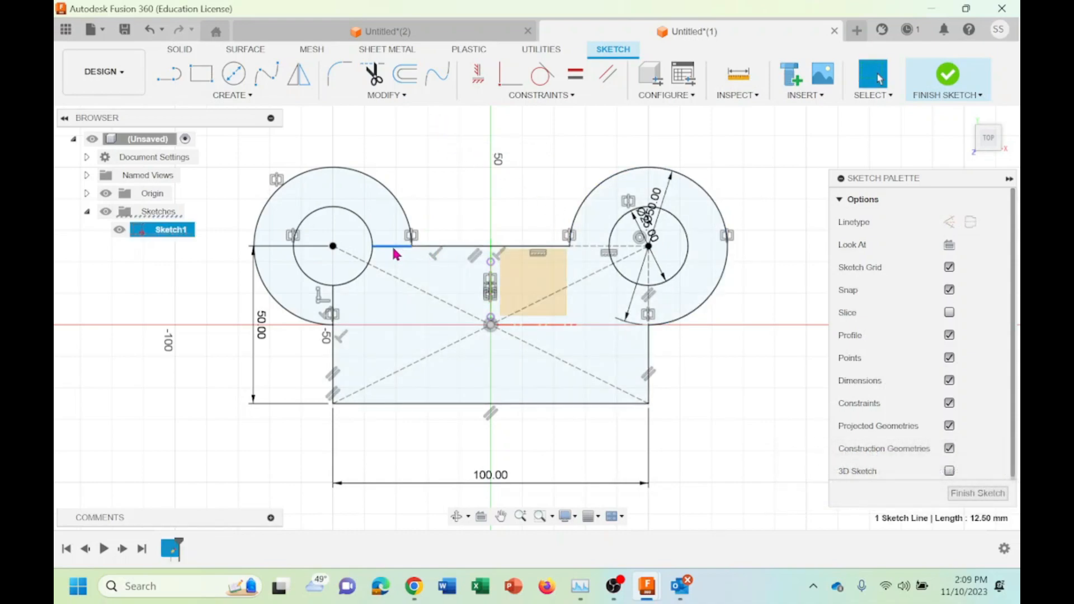
pyautogui.click(950, 223)
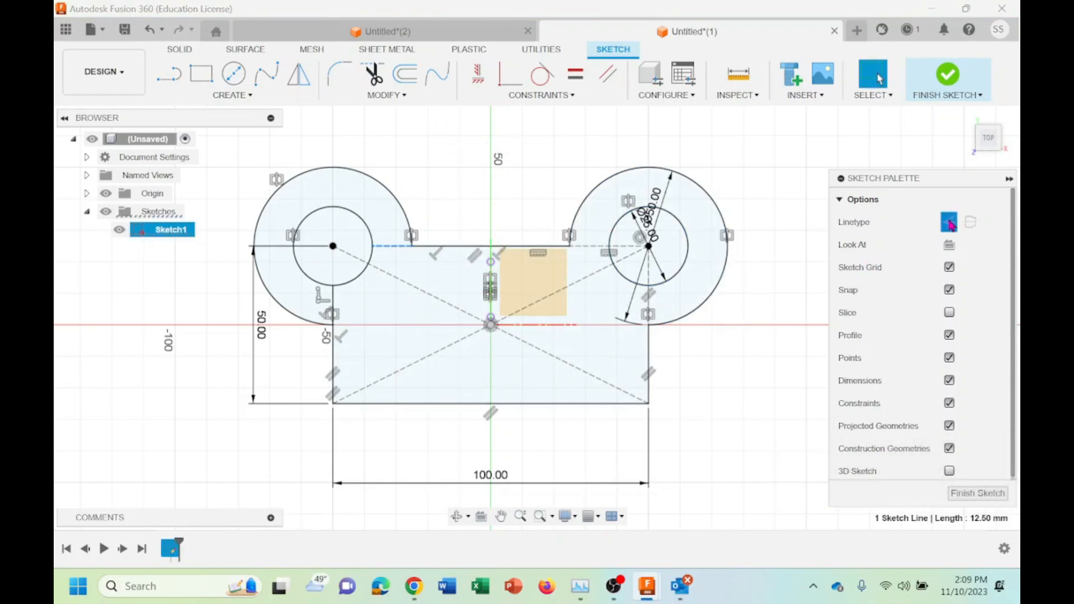
# Convert the left-edge segment between the mirrored small circle and the large arc to a construction line
pyautogui.click(334, 300)
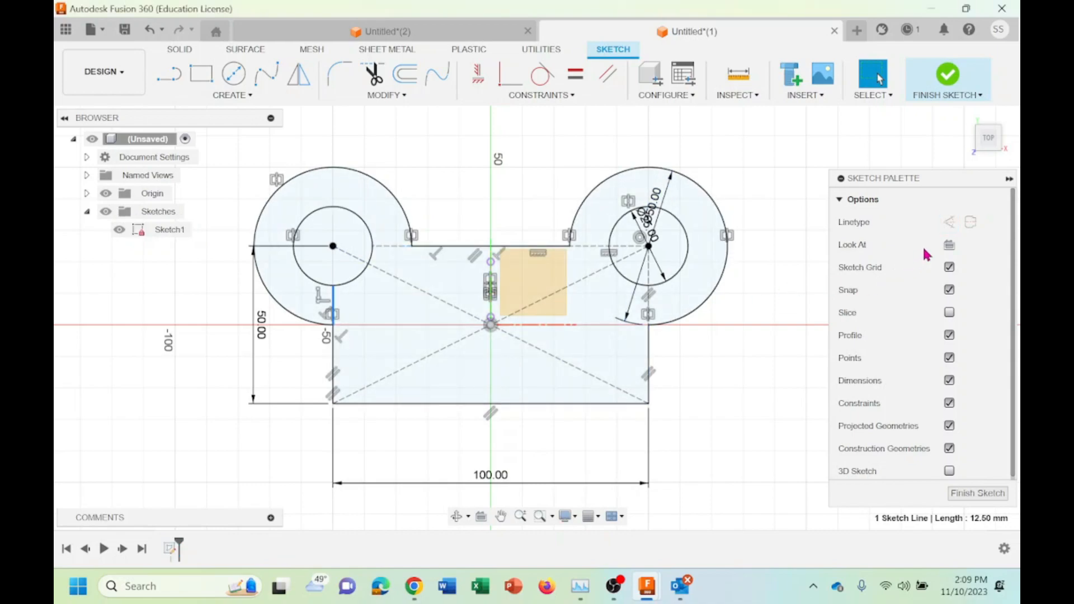
pyautogui.click(949, 223)
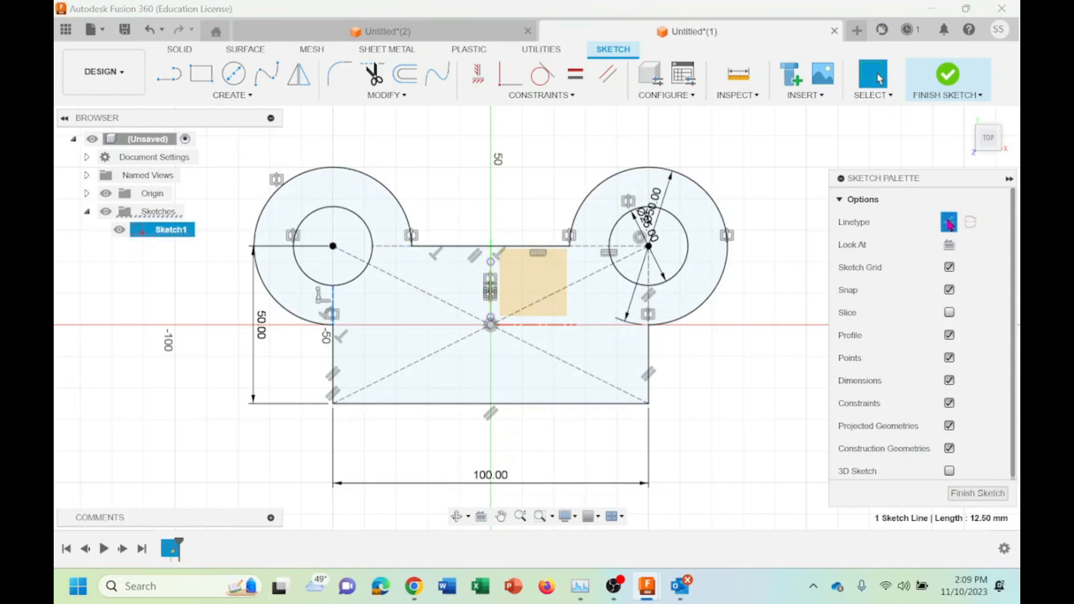
pyautogui.click(809, 158)
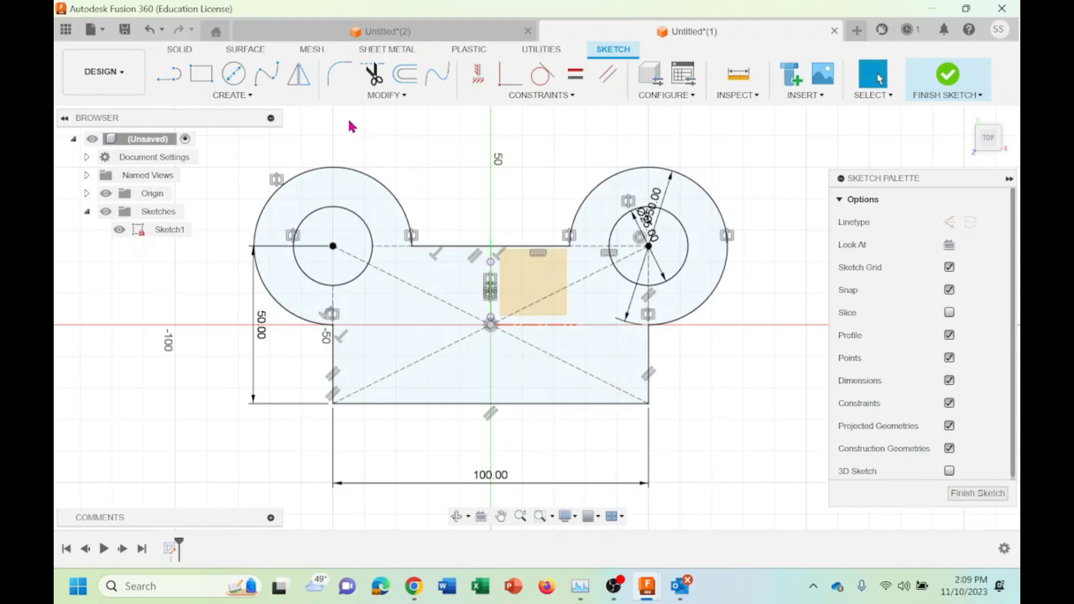
# Fillet the two lower corners of the rectangle with a 10 mm radius
pyautogui.click(386, 96)
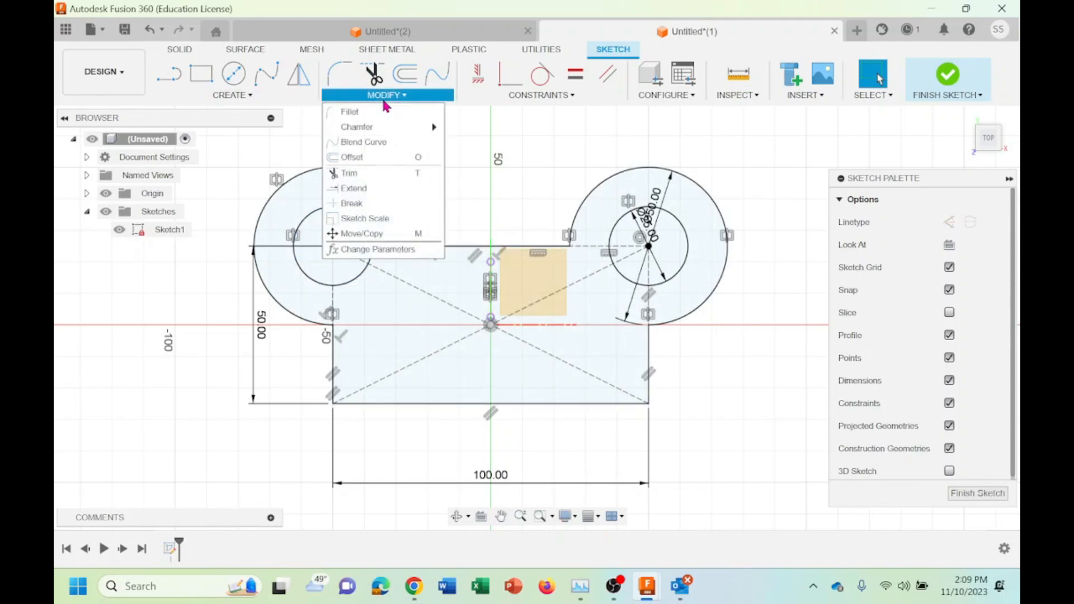
pyautogui.click(349, 108)
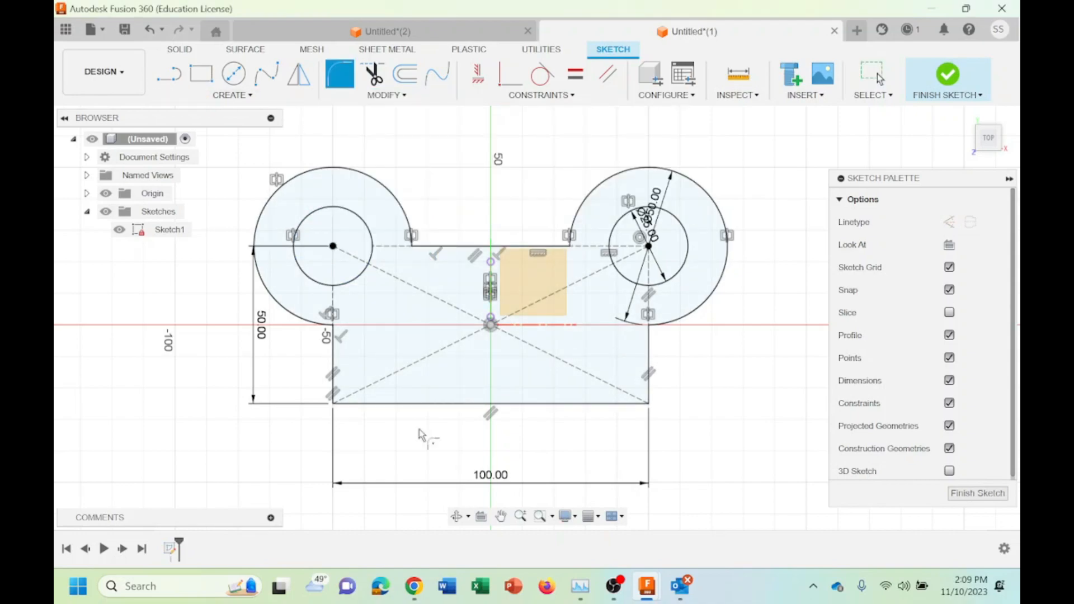
pyautogui.click(334, 389)
pyautogui.click(369, 405)
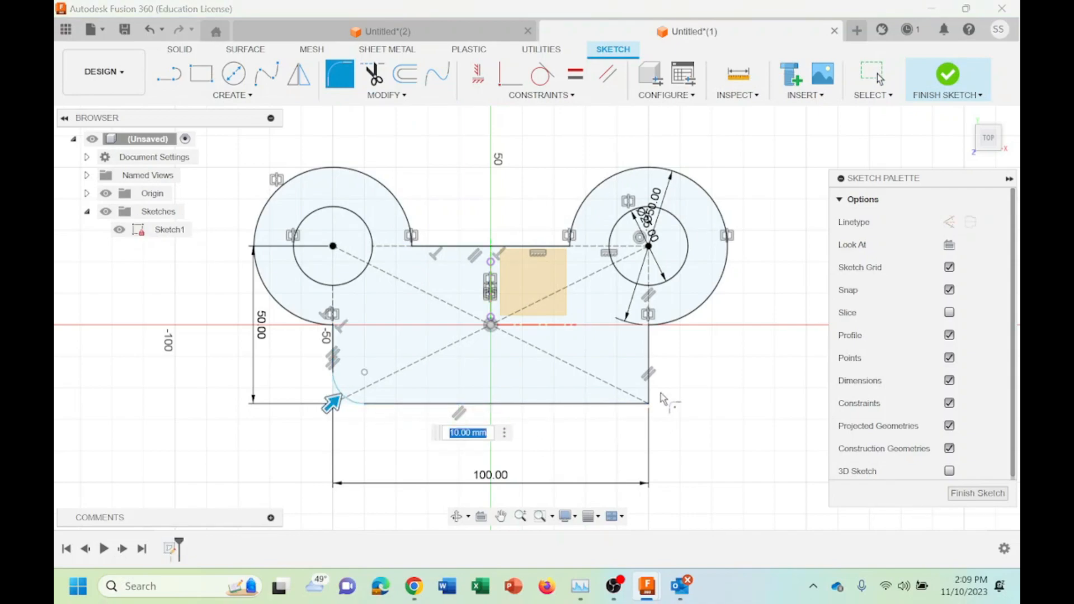
pyautogui.click(649, 369)
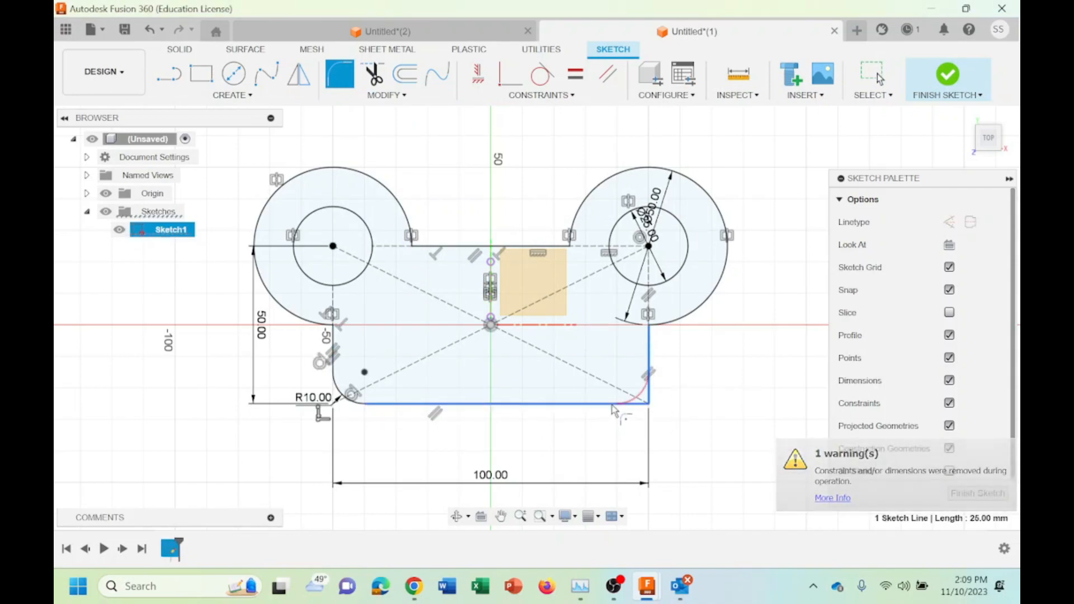
pyautogui.click(612, 404)
pyautogui.write('1')
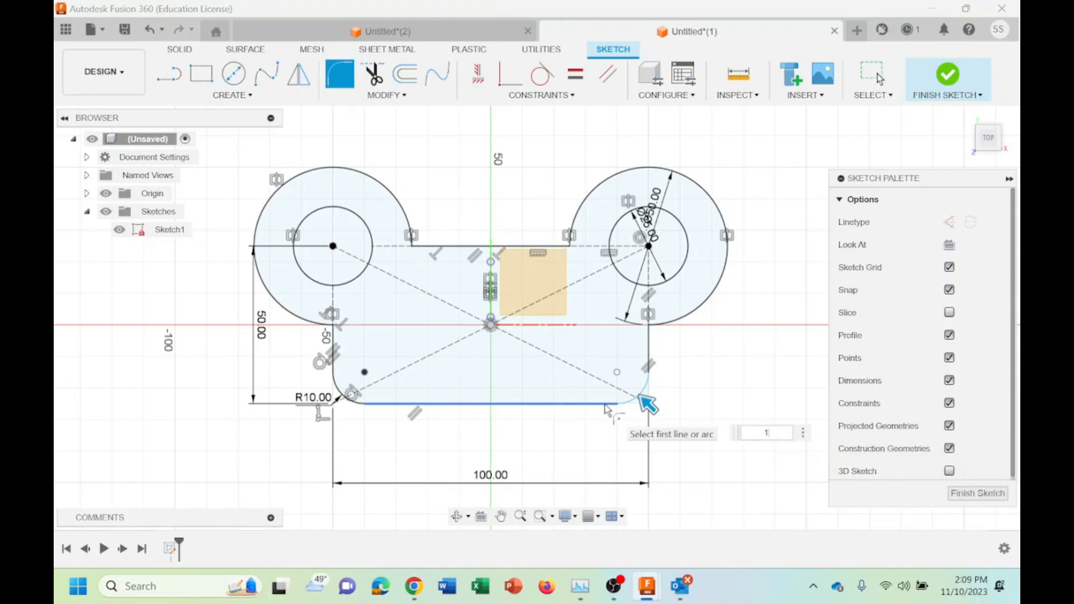
pyautogui.write('0')
pyautogui.press('Return')
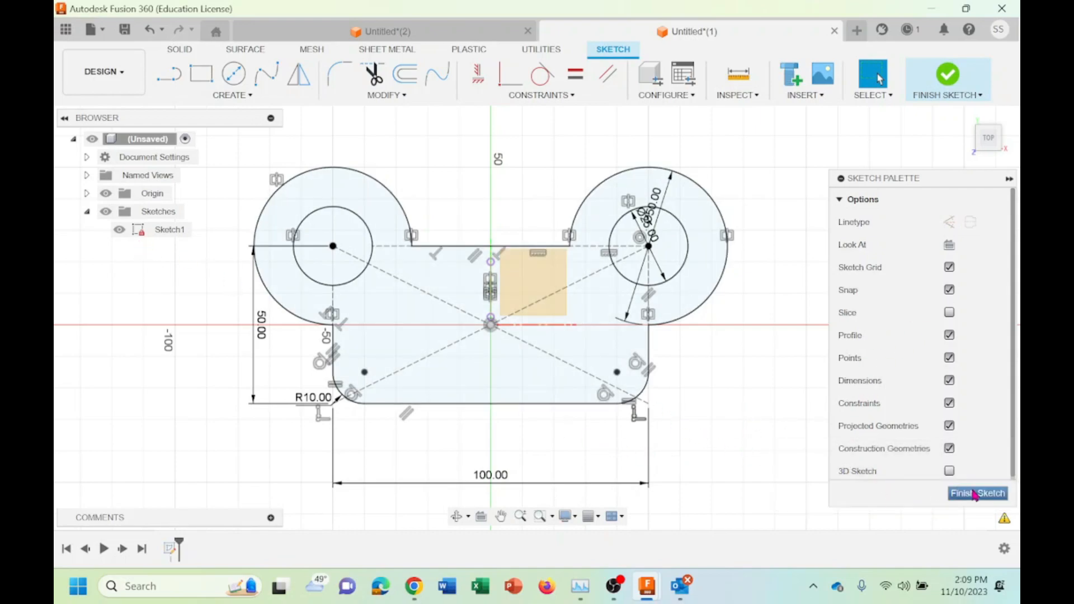
# Finish the sketch and extrude the plate profile, excluding the two small circles, 20 mm as a new body
pyautogui.click(975, 495)
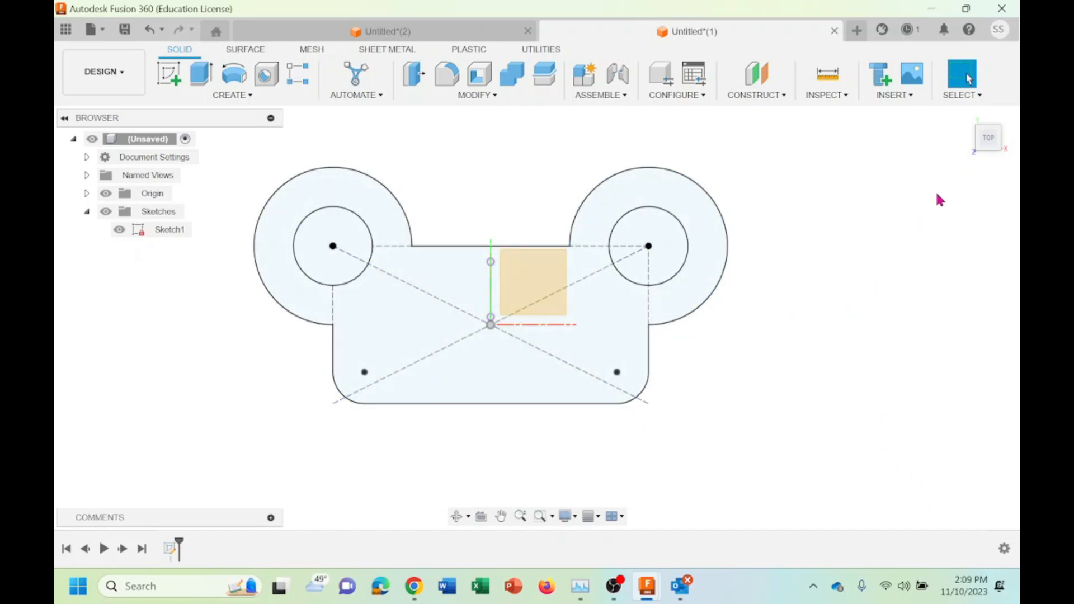
pyautogui.click(966, 120)
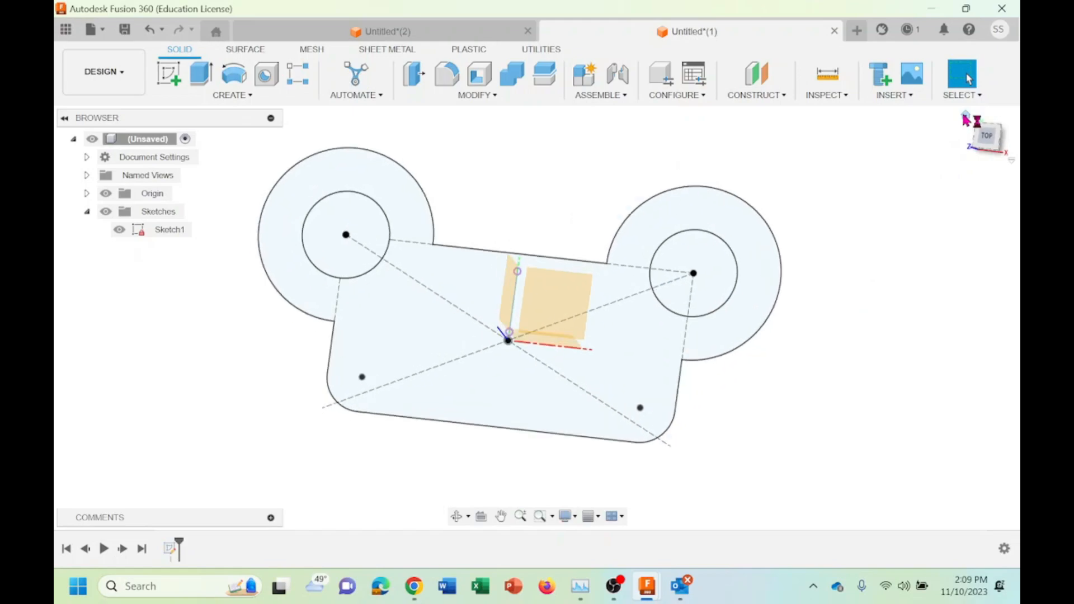
pyautogui.click(470, 372)
pyautogui.rightClick(470, 372)
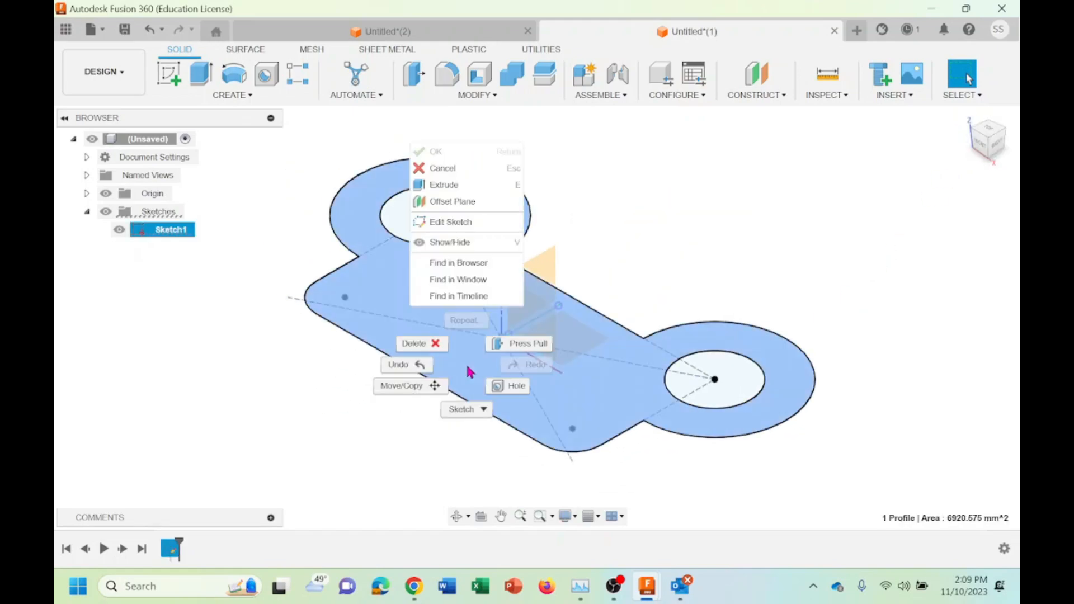
pyautogui.click(492, 185)
pyautogui.write('20')
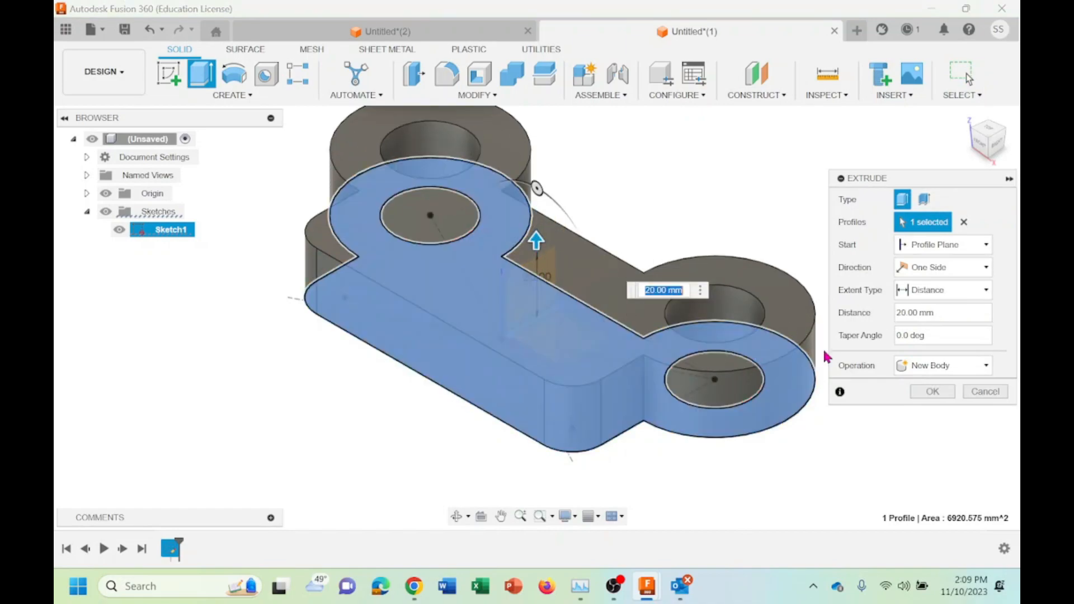
pyautogui.click(932, 391)
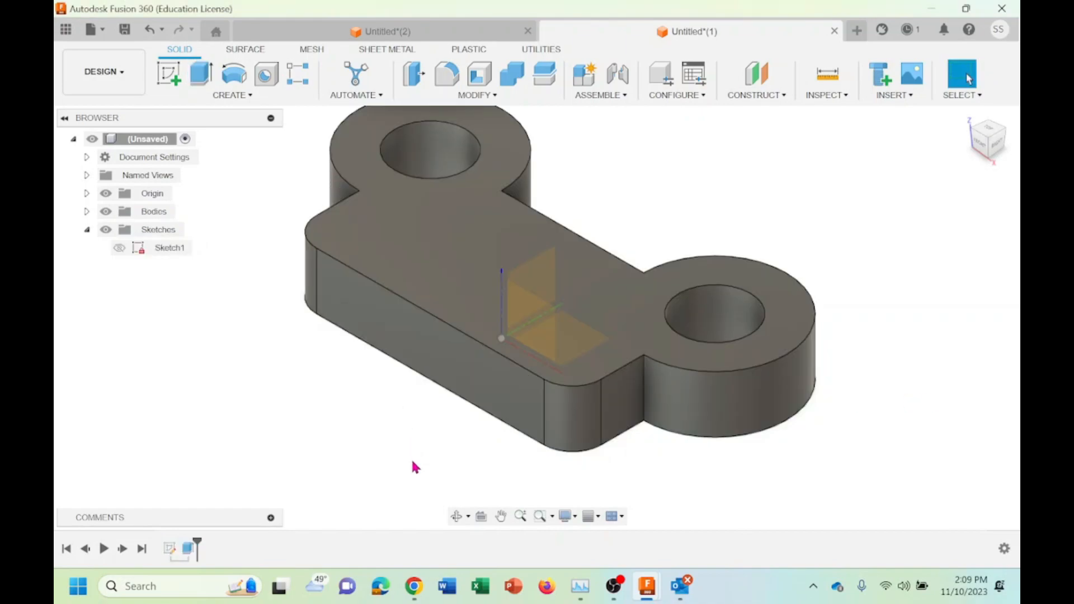
# Make the plate's sketch visible again on the extruded body
pyautogui.click(457, 515)
pyautogui.moveTo(433, 290); pyautogui.dragTo(454, 85)
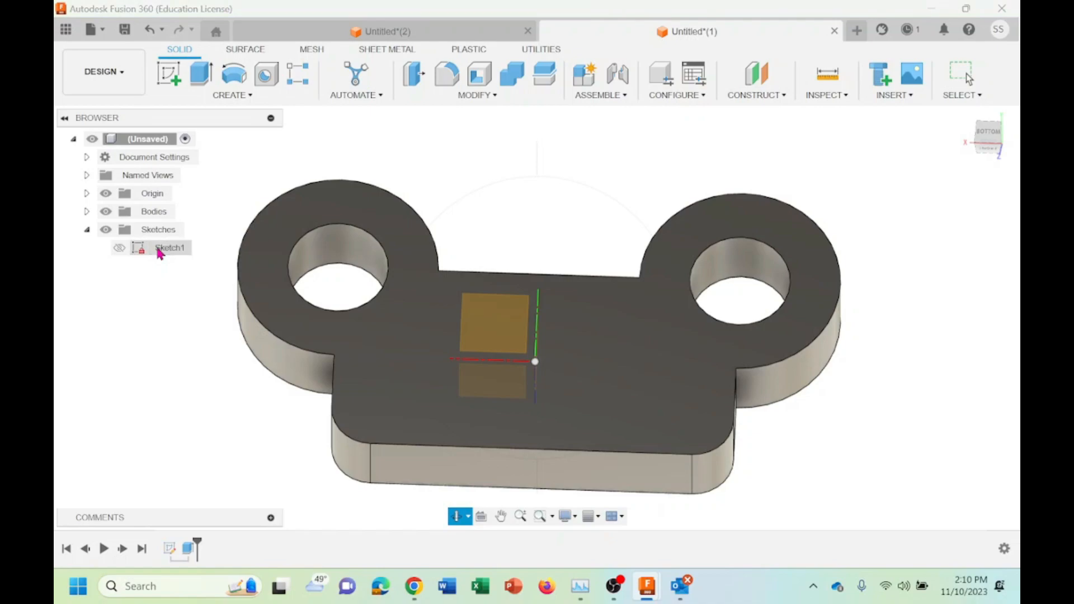
pyautogui.click(119, 248)
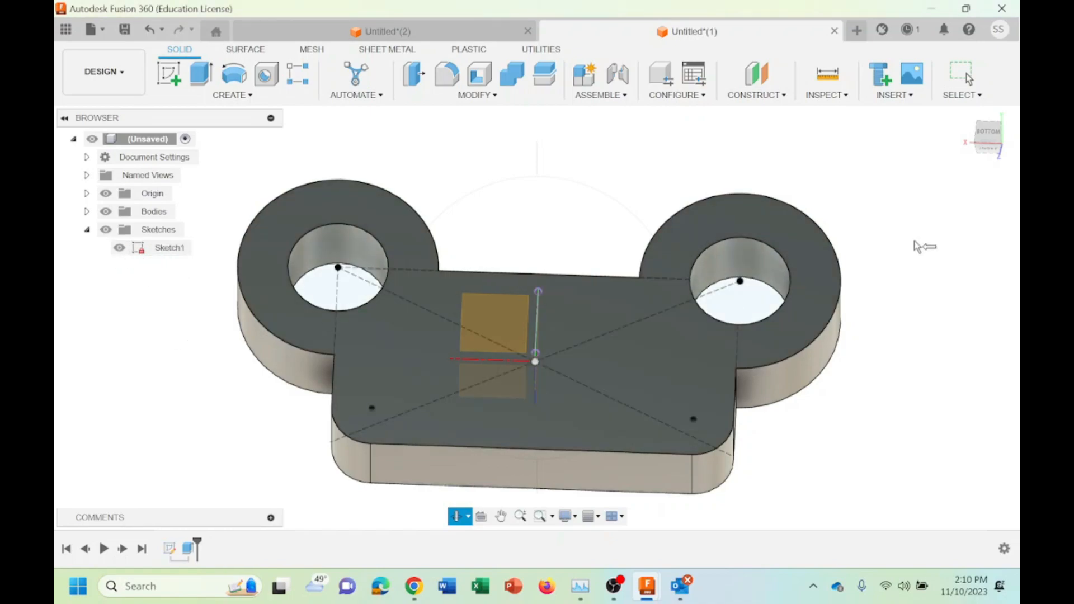
pyautogui.press('Escape')
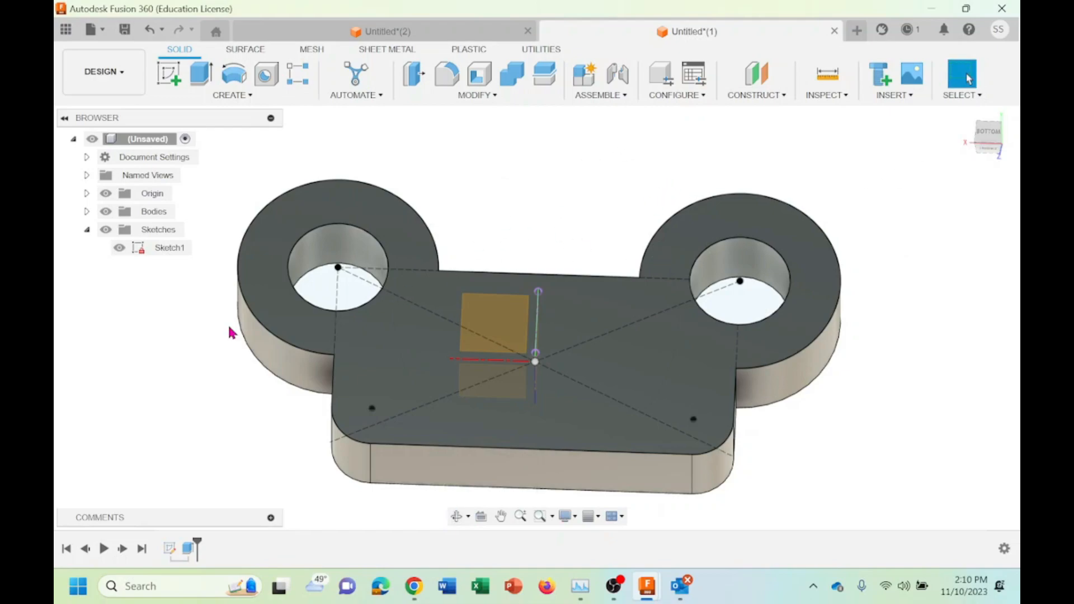
# Edit the plate's sketch to set the small circles' diameter to 35 mm, and finish the sketch
pyautogui.rightClick(151, 252)
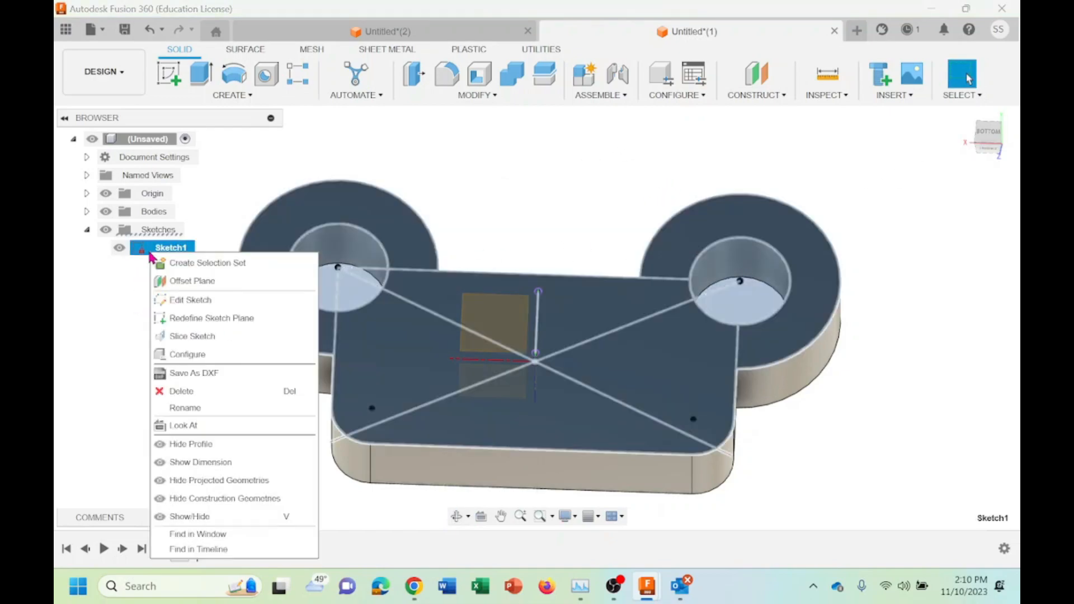
pyautogui.click(191, 301)
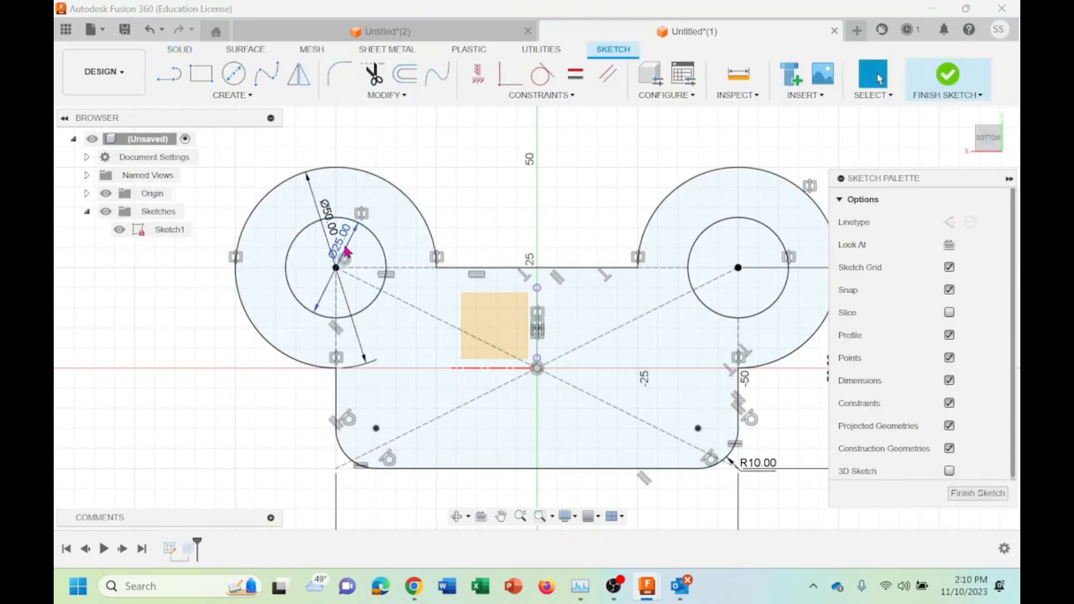
pyautogui.doubleClick(341, 246)
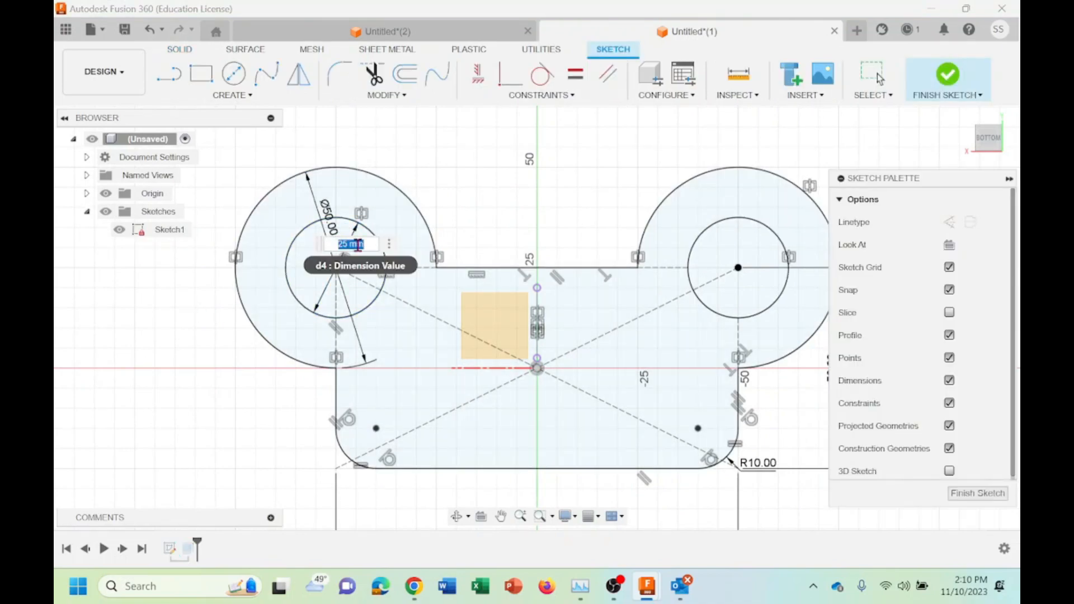
pyautogui.write('35')
pyautogui.press('Return')
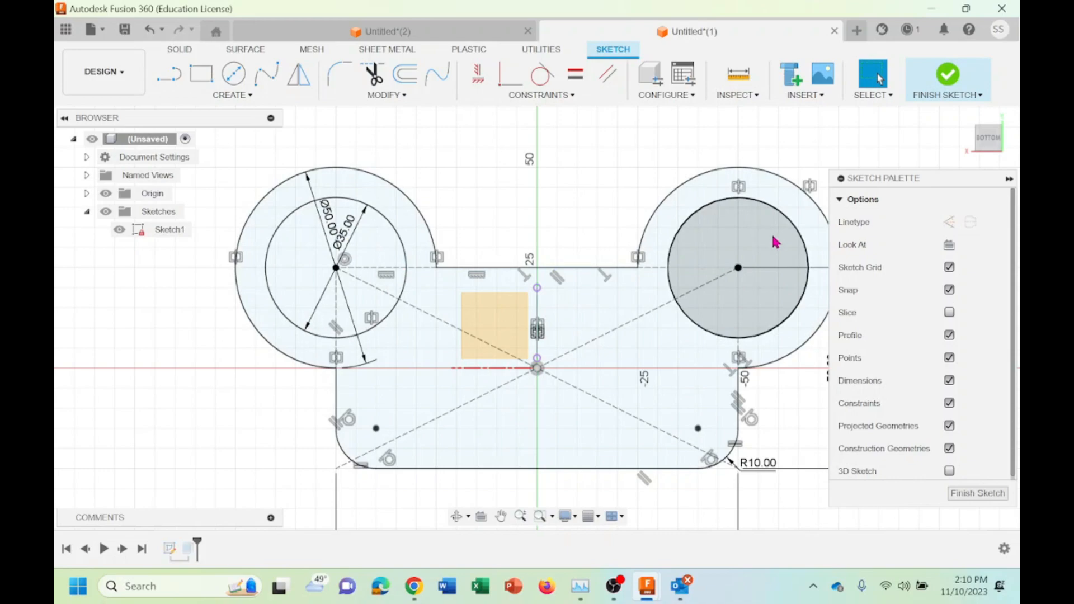
pyautogui.click(979, 494)
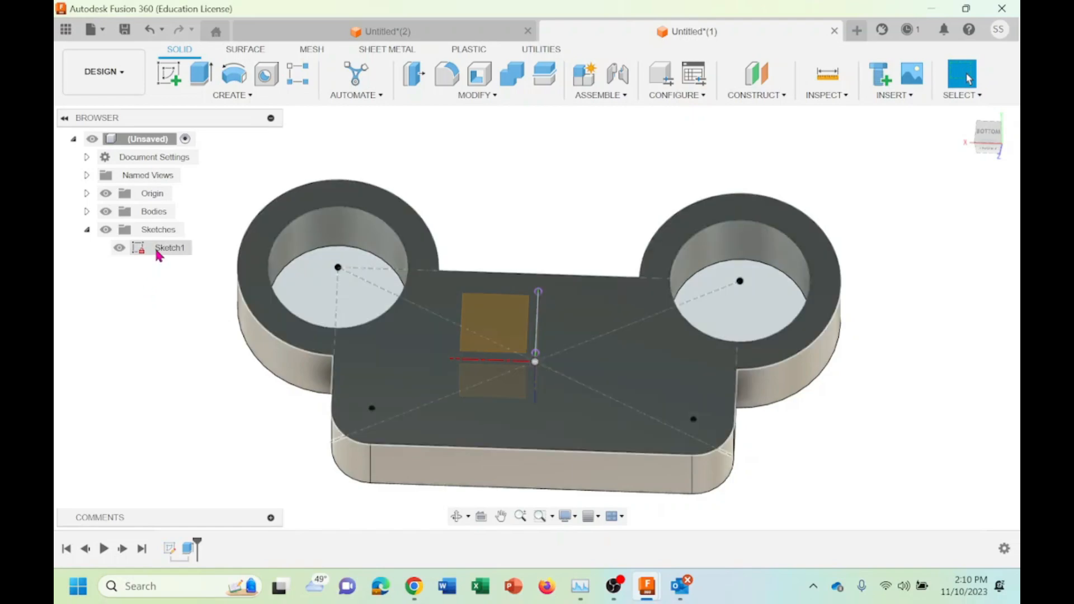
# Reopen the plate's sketch, set the rectangle's overall width to 80 mm, and finish the sketch
pyautogui.rightClick(157, 250)
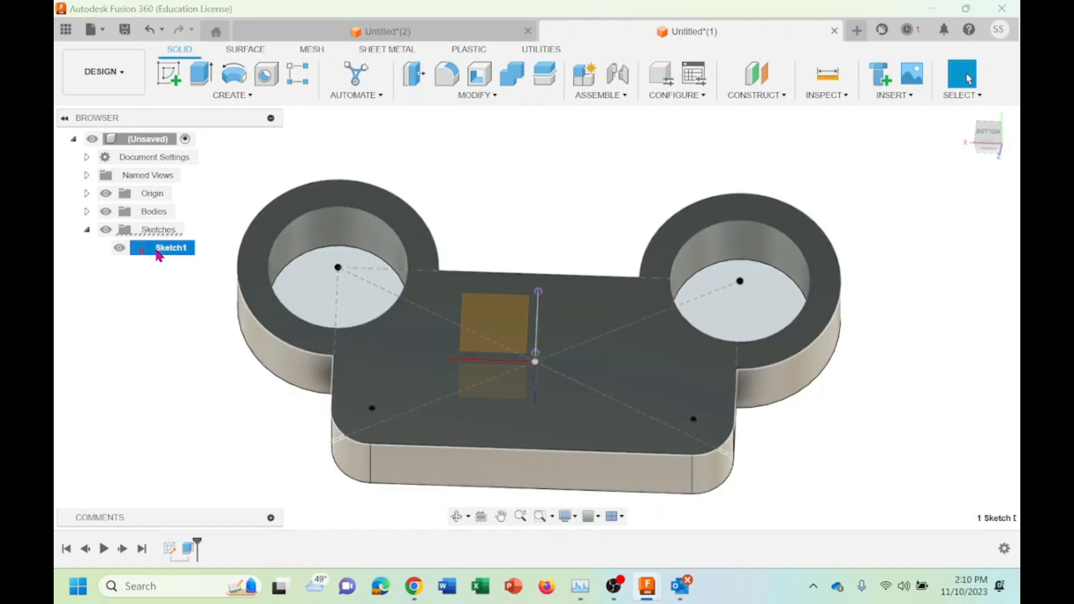
pyautogui.click(197, 300)
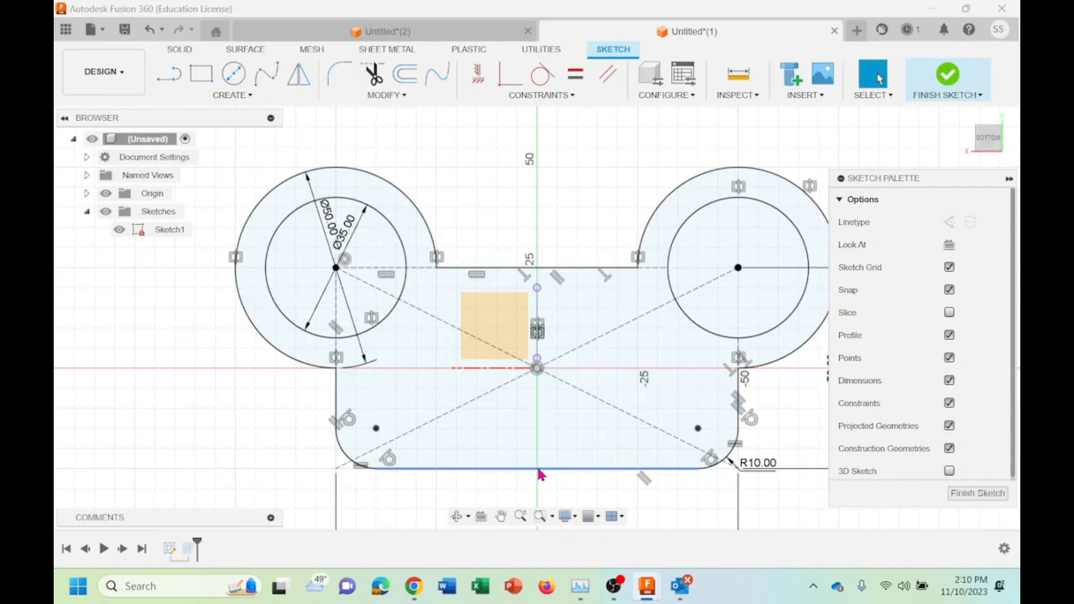
pyautogui.click(337, 396)
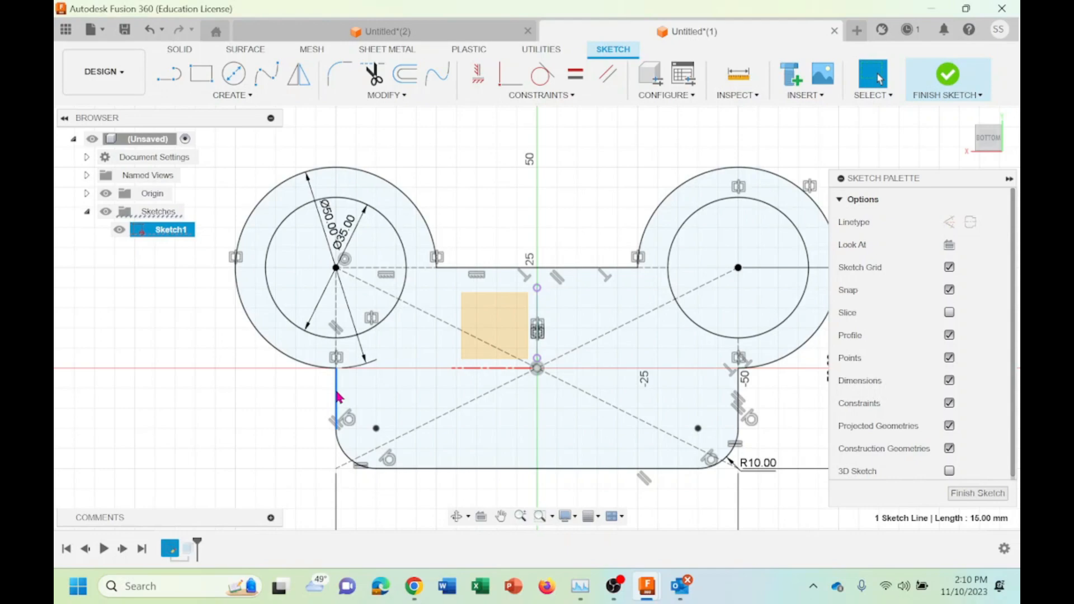
pyautogui.doubleClick(337, 396)
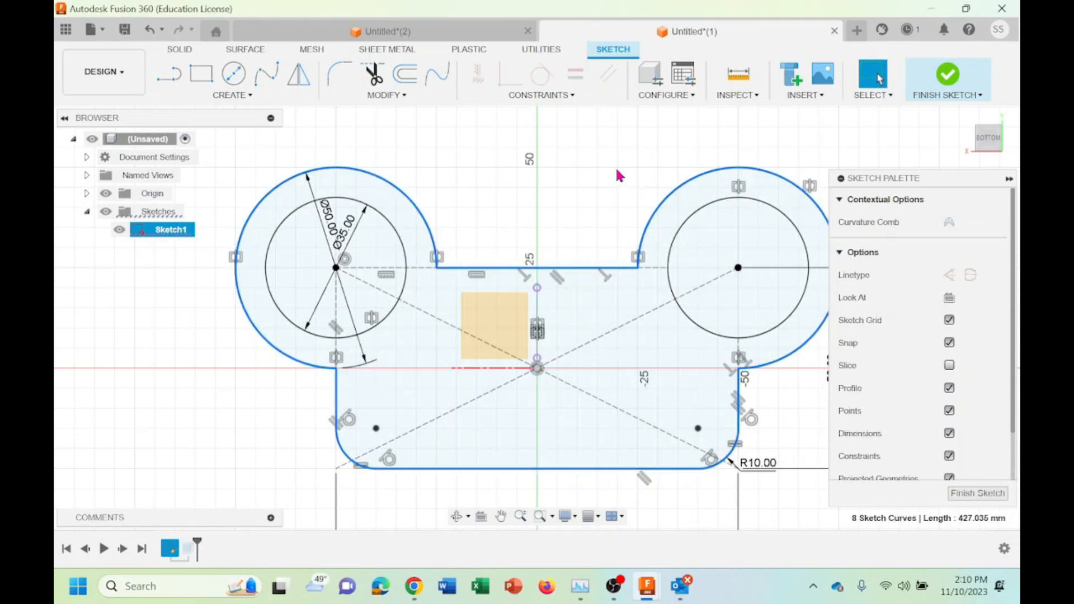
pyautogui.scroll(-2, 611, 173)
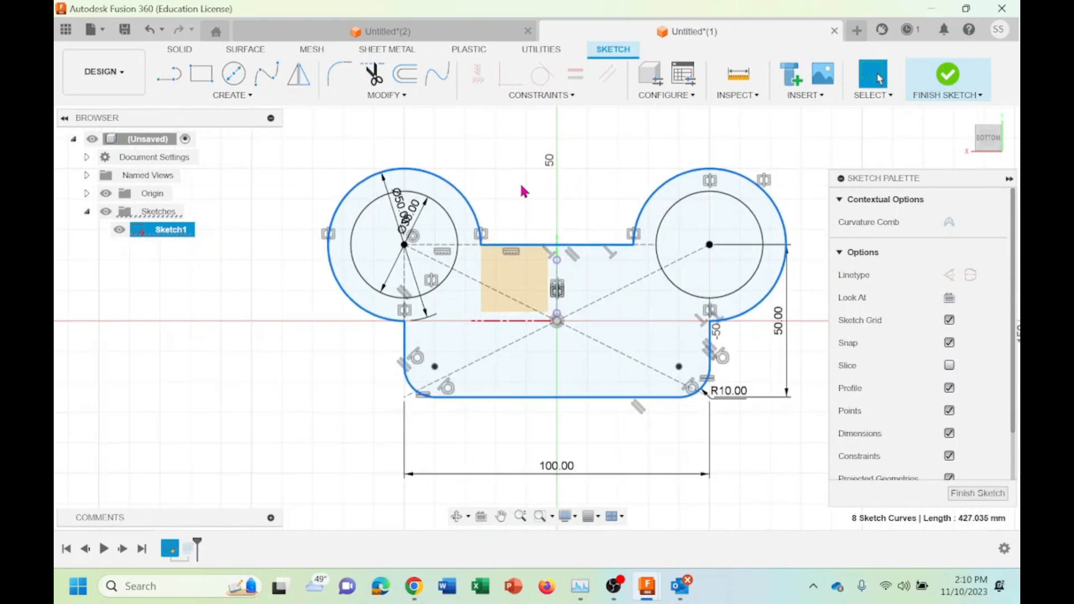
pyautogui.doubleClick(556, 469)
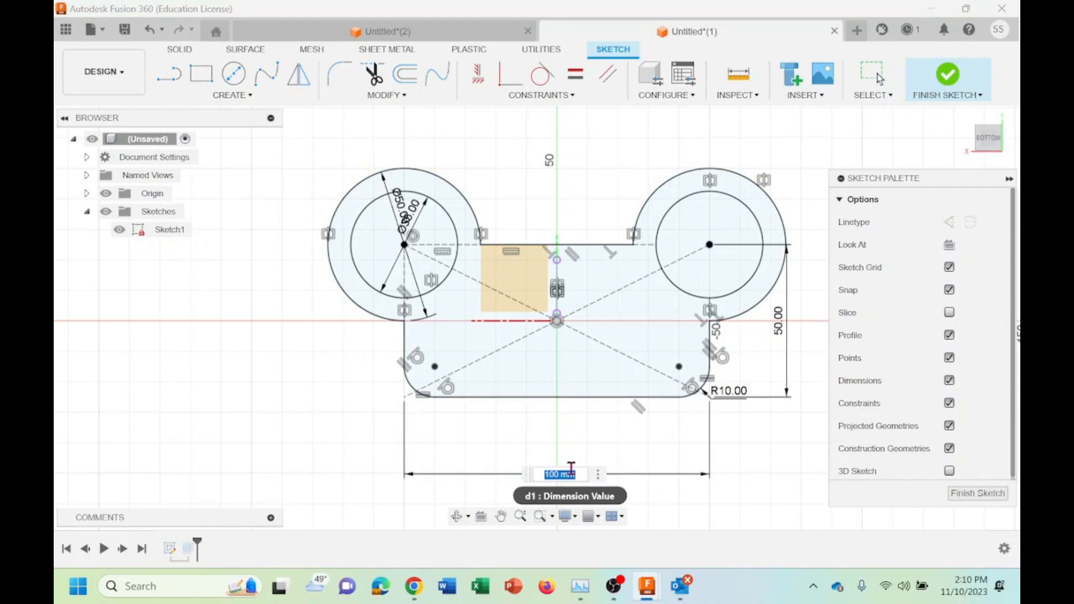
pyautogui.write('80')
pyautogui.press('Return')
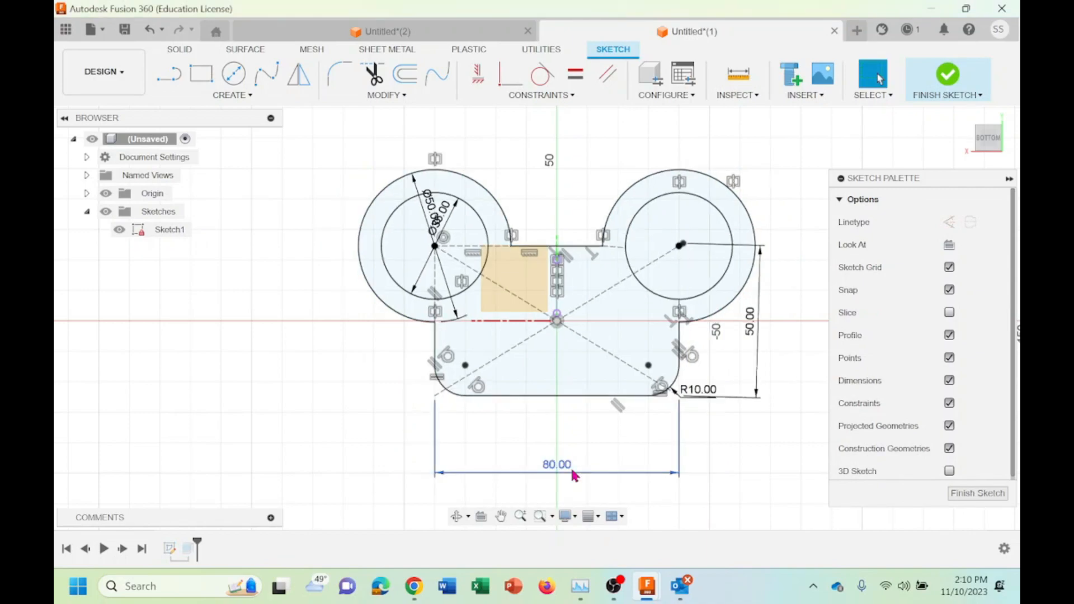
pyautogui.click(982, 494)
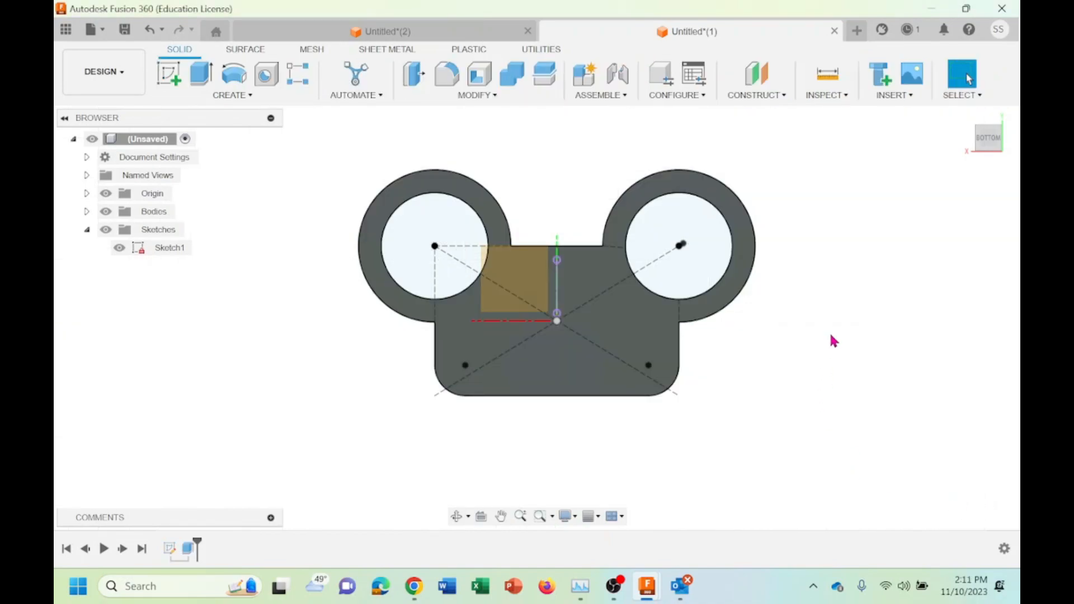
# Hide the sketch and examine the updated body in an isometric view and from a slightly rotated angle
pyautogui.click(119, 248)
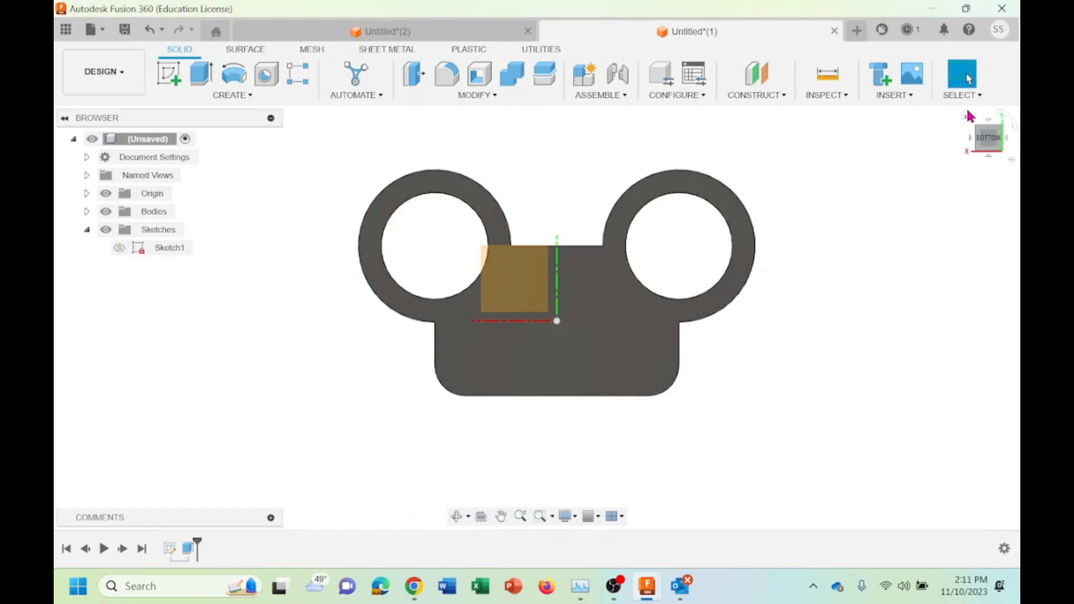
pyautogui.click(972, 114)
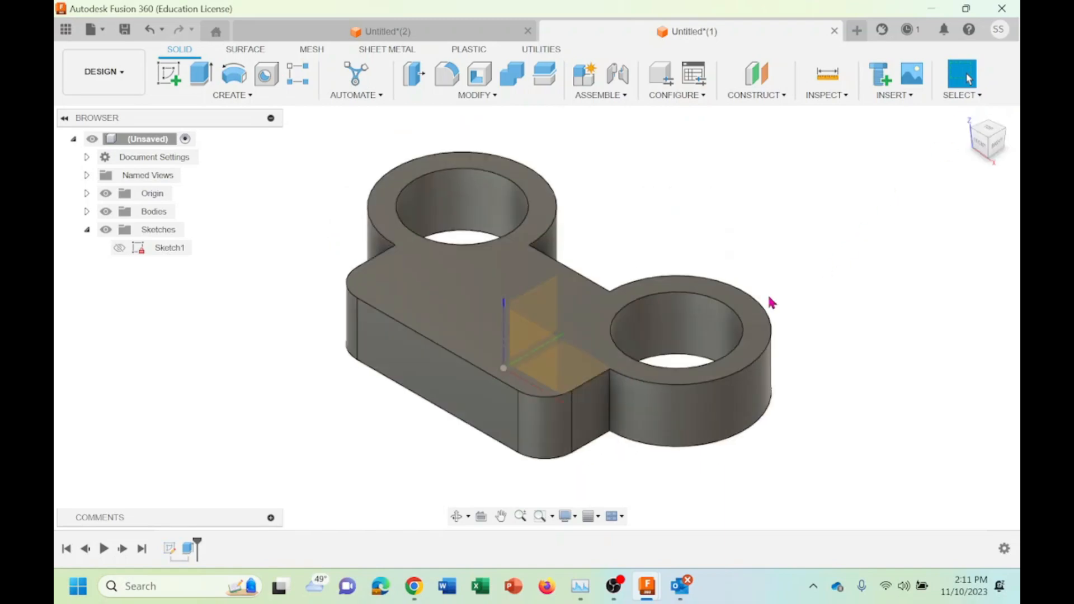
pyautogui.click(456, 516)
pyautogui.moveTo(566, 343); pyautogui.dragTo(546, 355)
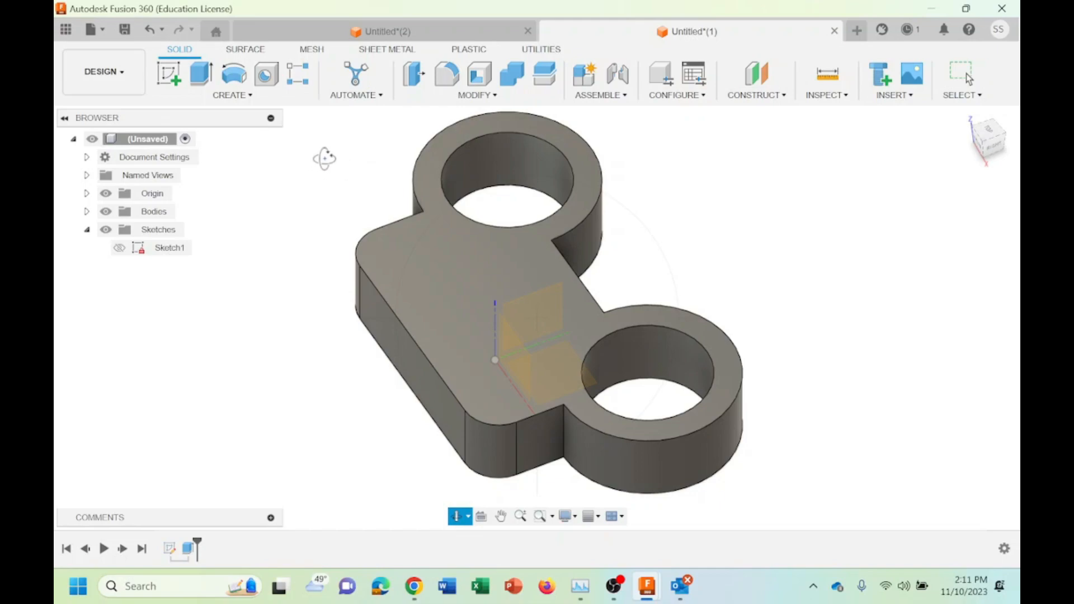
pyautogui.press('Escape')
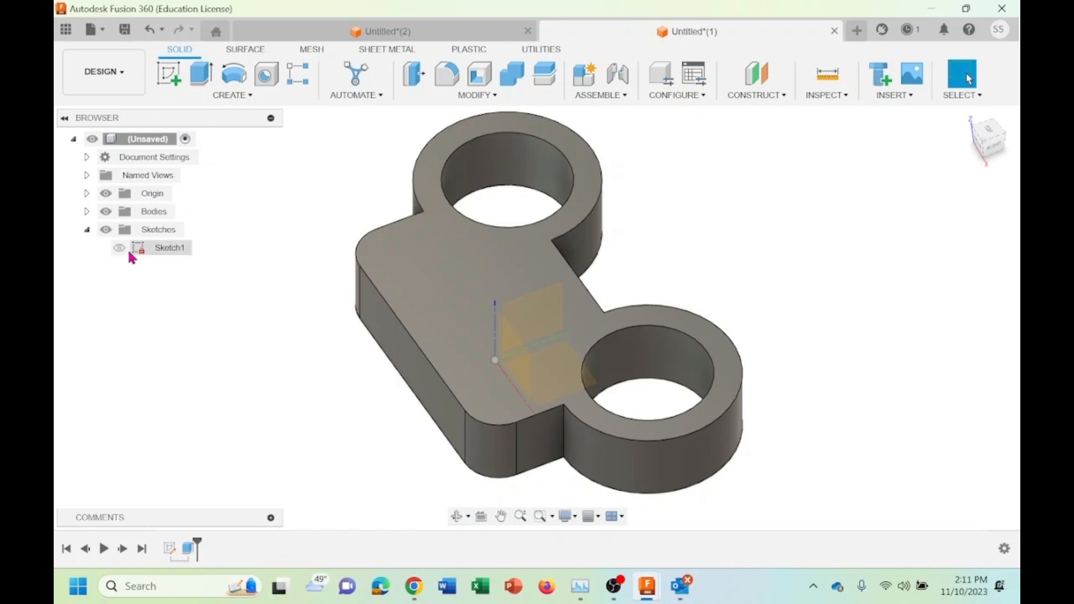
# Make the plate's sketch visible again on the updated body
pyautogui.click(119, 249)
pyautogui.click(119, 248)
pyautogui.rightClick(151, 249)
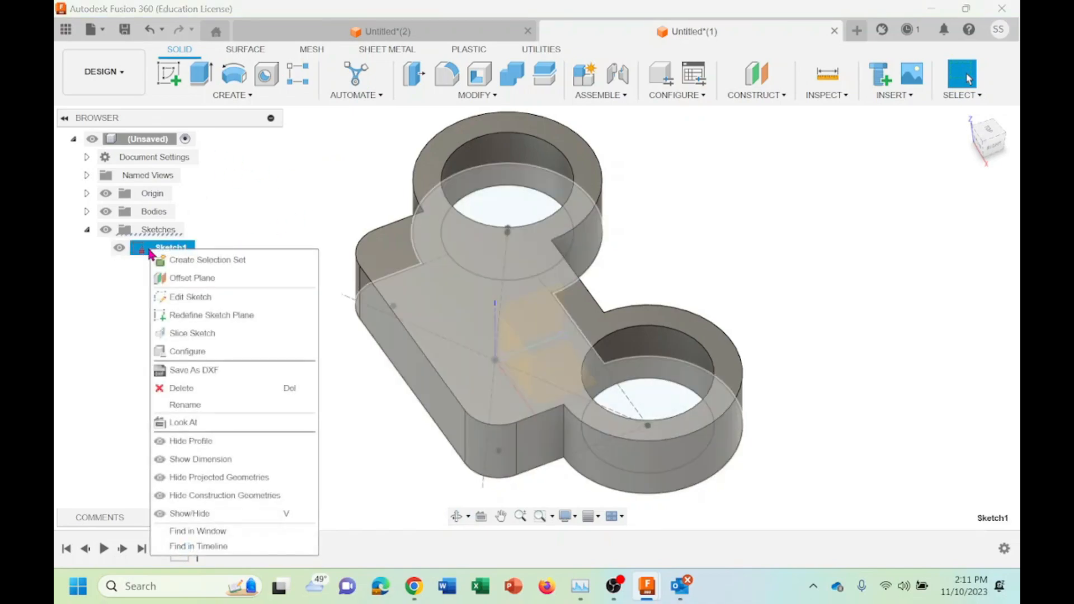
pyautogui.click(314, 176)
pyautogui.click(329, 170)
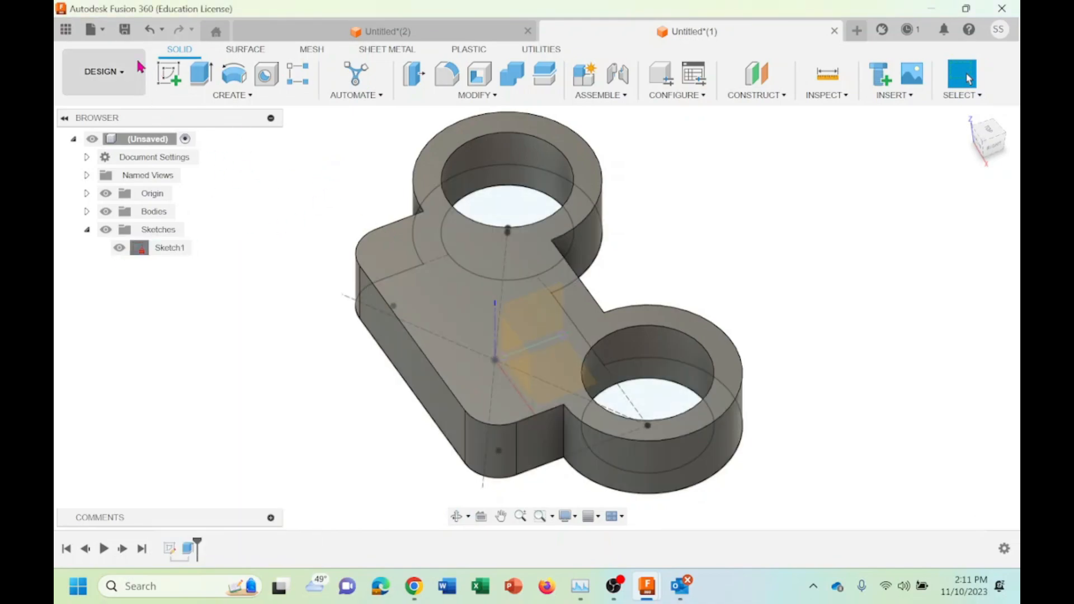
# Create a new design and show its origin planes and axes
pyautogui.click(103, 29)
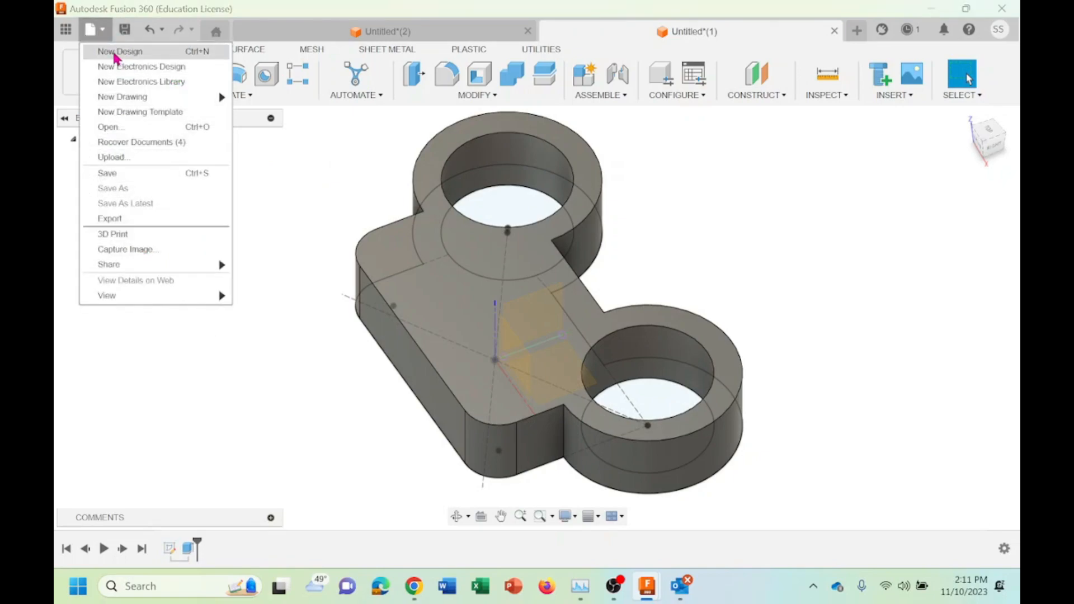
pyautogui.click(116, 50)
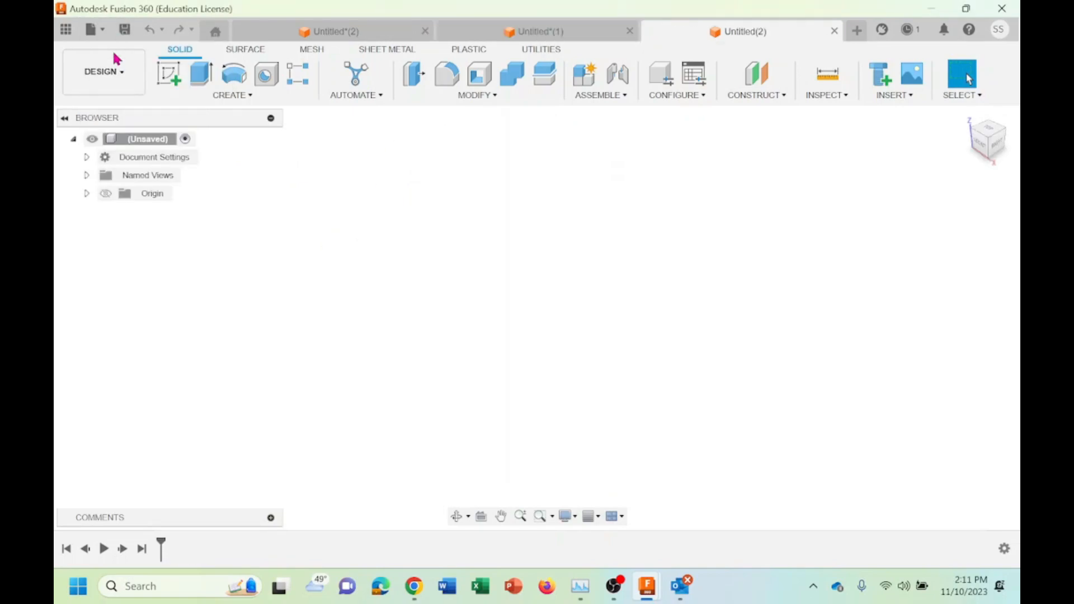
pyautogui.click(106, 194)
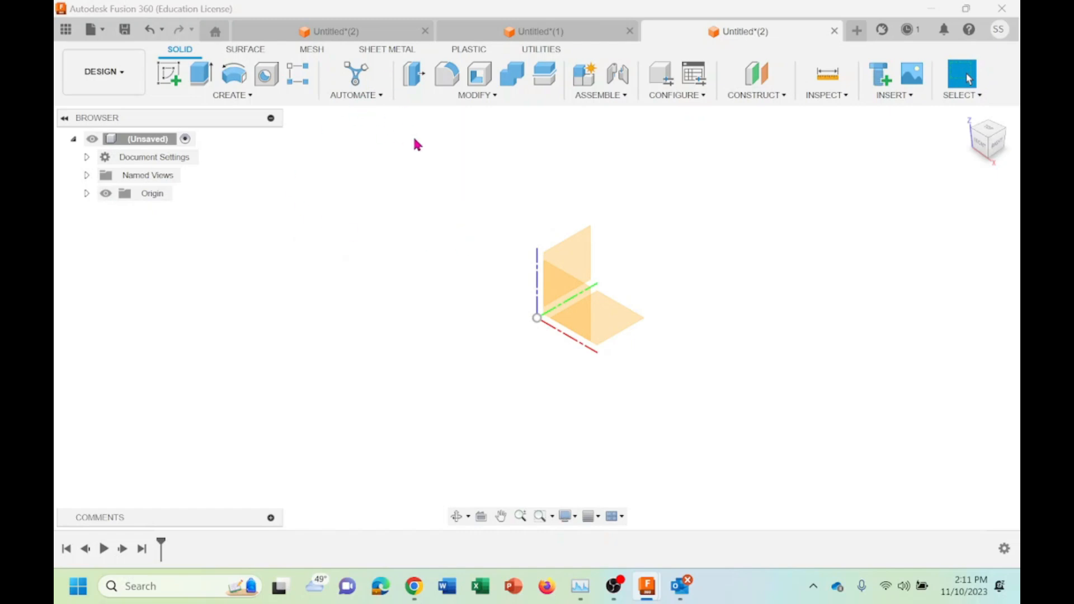
# Start a new sketch on the XY plane
pyautogui.click(608, 325)
pyautogui.rightClick(609, 324)
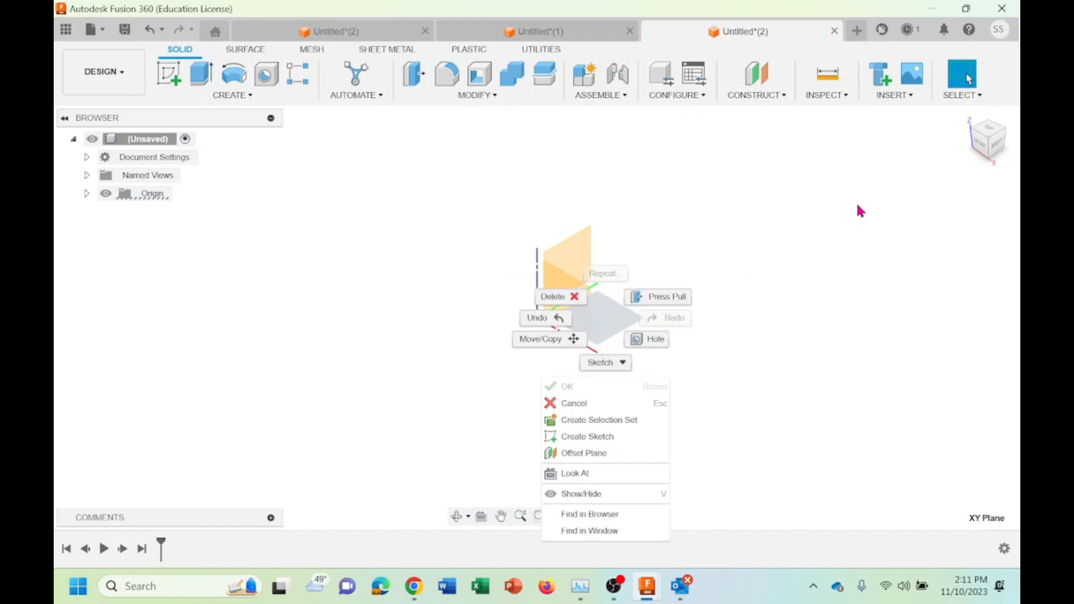
pyautogui.click(661, 172)
pyautogui.rightClick(611, 323)
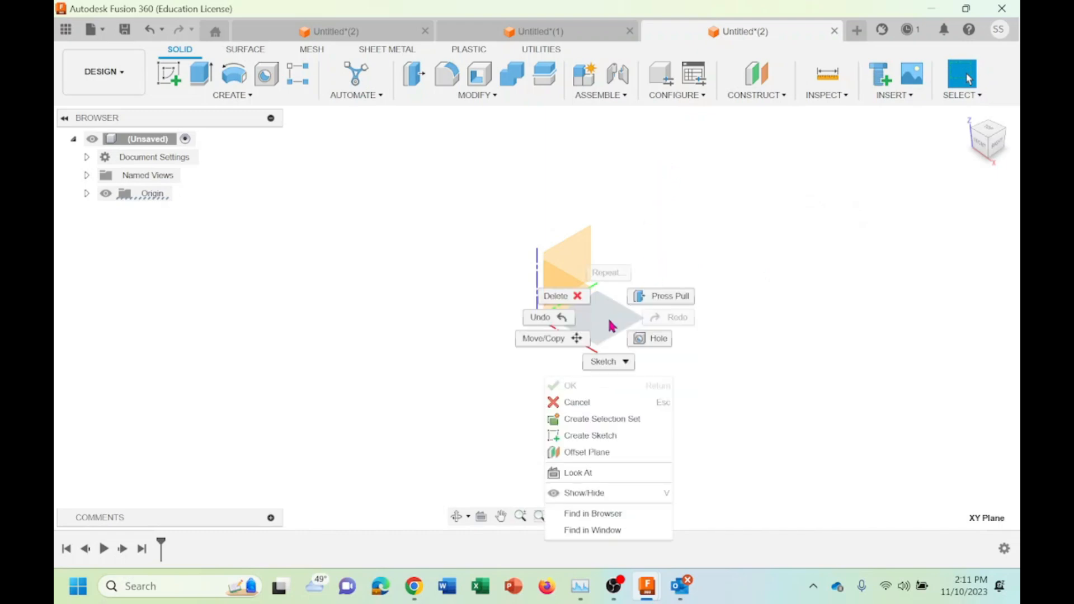
pyautogui.click(607, 436)
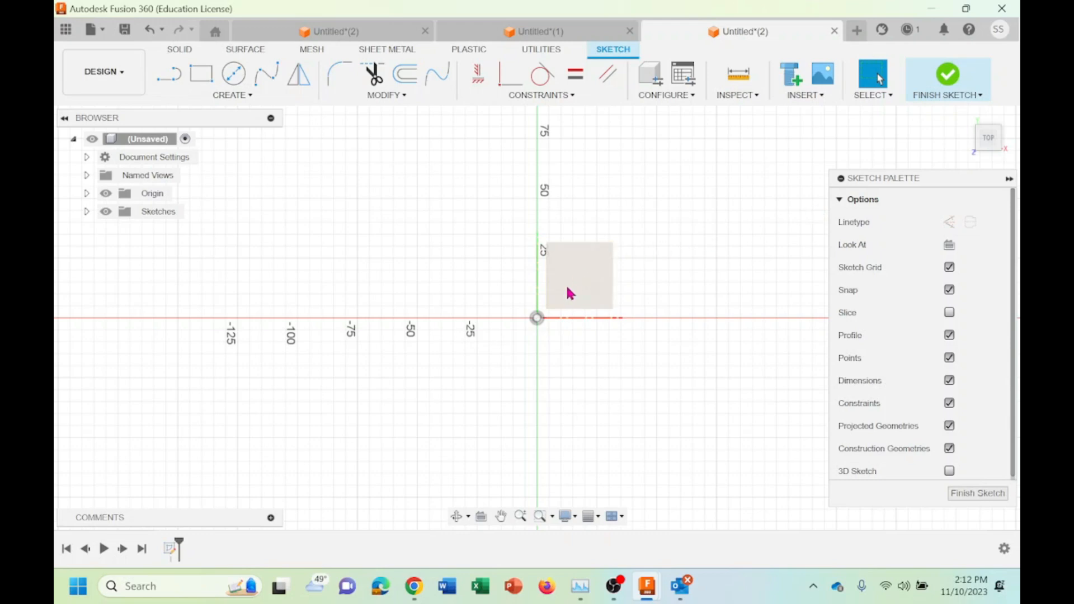
# Sketch a center-diameter circle of 50 mm centred on the origin
pyautogui.click(234, 78)
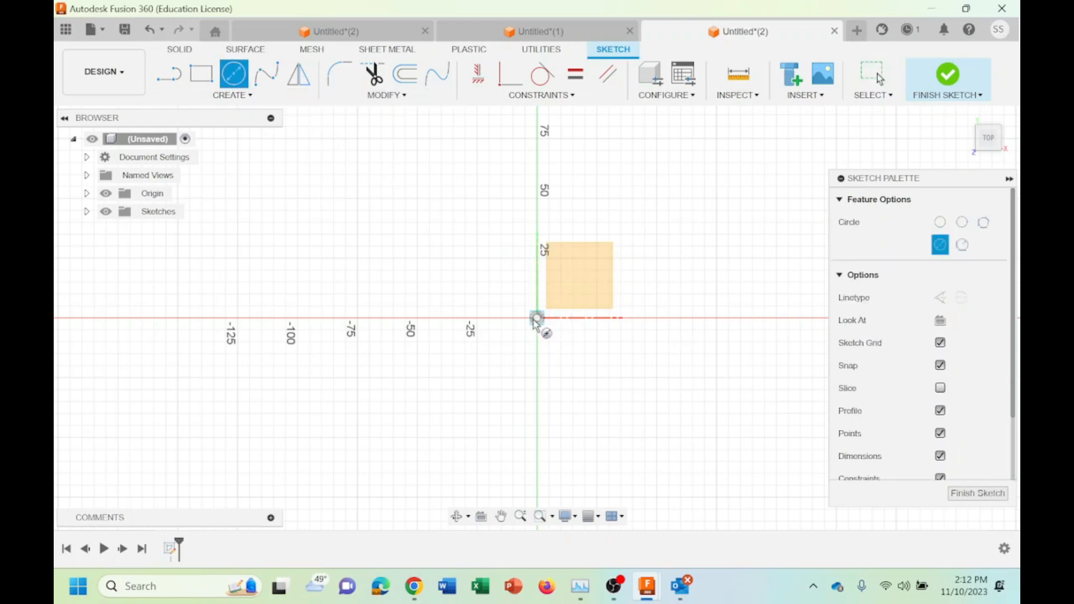
pyautogui.click(537, 318)
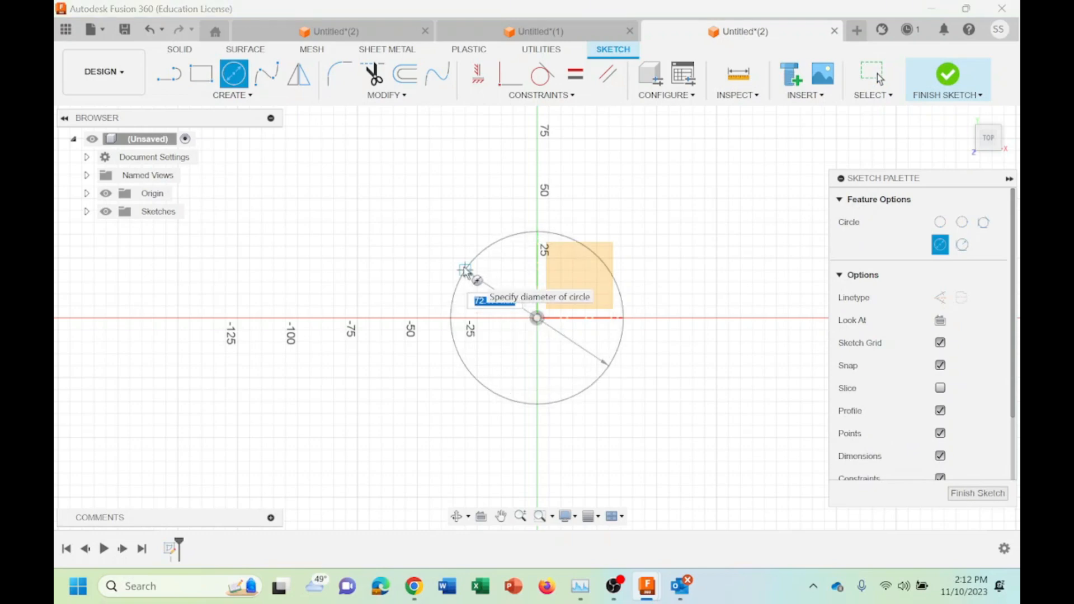
pyautogui.write('50')
pyautogui.press('Return')
pyautogui.press('Escape')
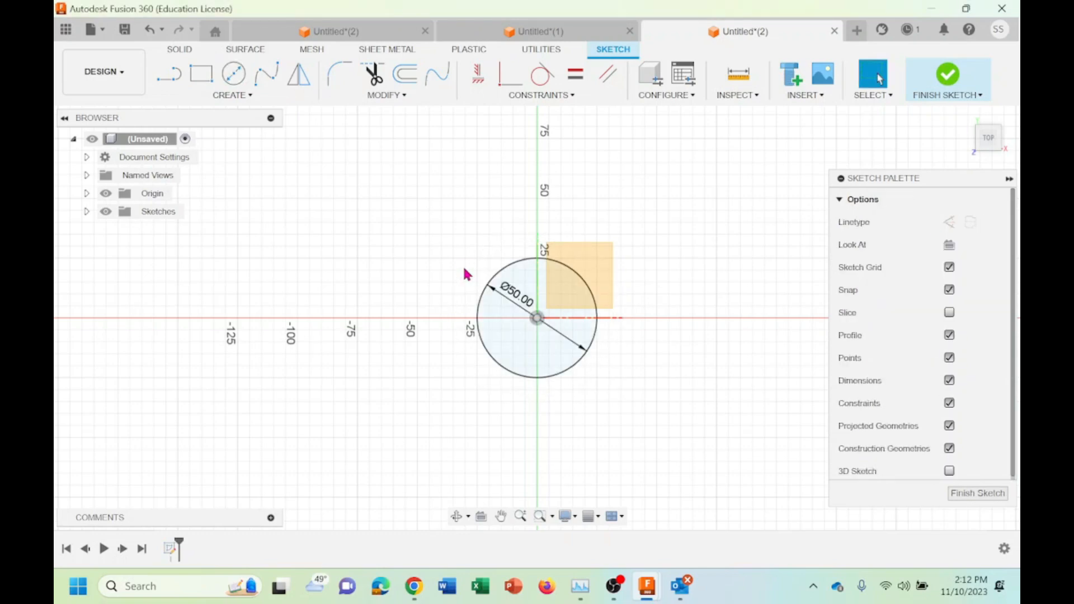
# Sketch a six-sided circumscribed polygon with a 35 mm radius, centred on the horizontal axis to the right of the circle
pyautogui.moveTo(701, 384)
pyautogui.mouseDown(button='middle')
pyautogui.moveTo(569, 377)
pyautogui.moveTo(527, 395)
pyautogui.mouseUp(button='middle')
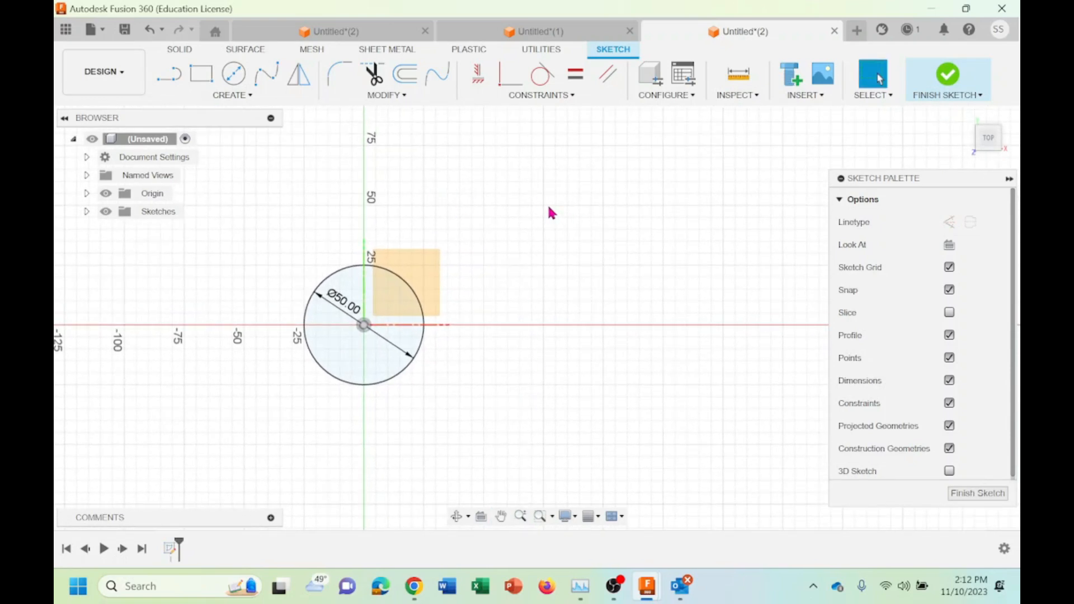
pyautogui.click(233, 96)
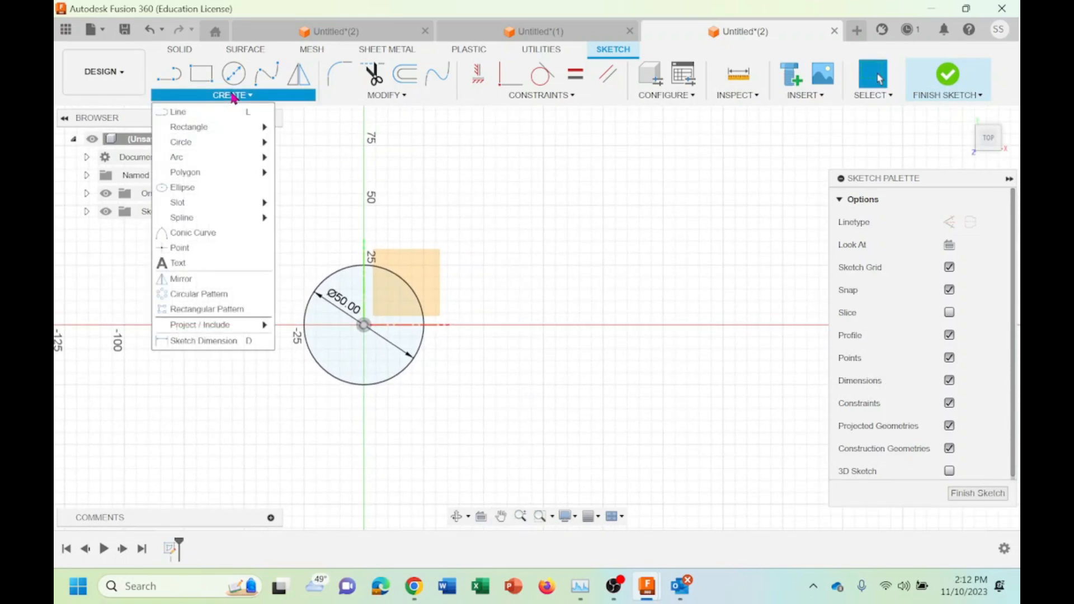
pyautogui.moveTo(202, 173)
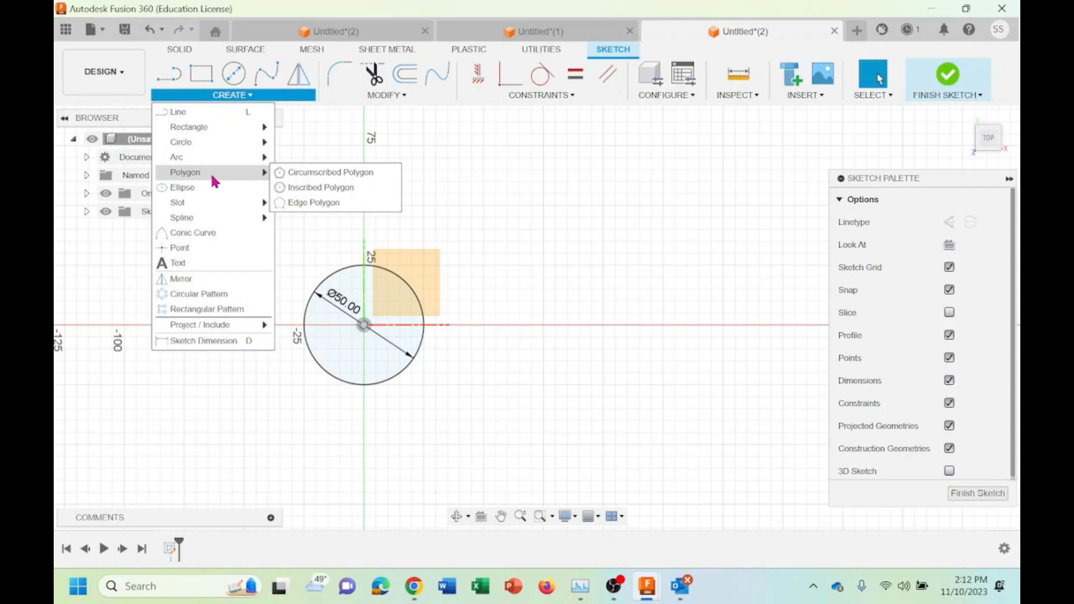
pyautogui.click(337, 174)
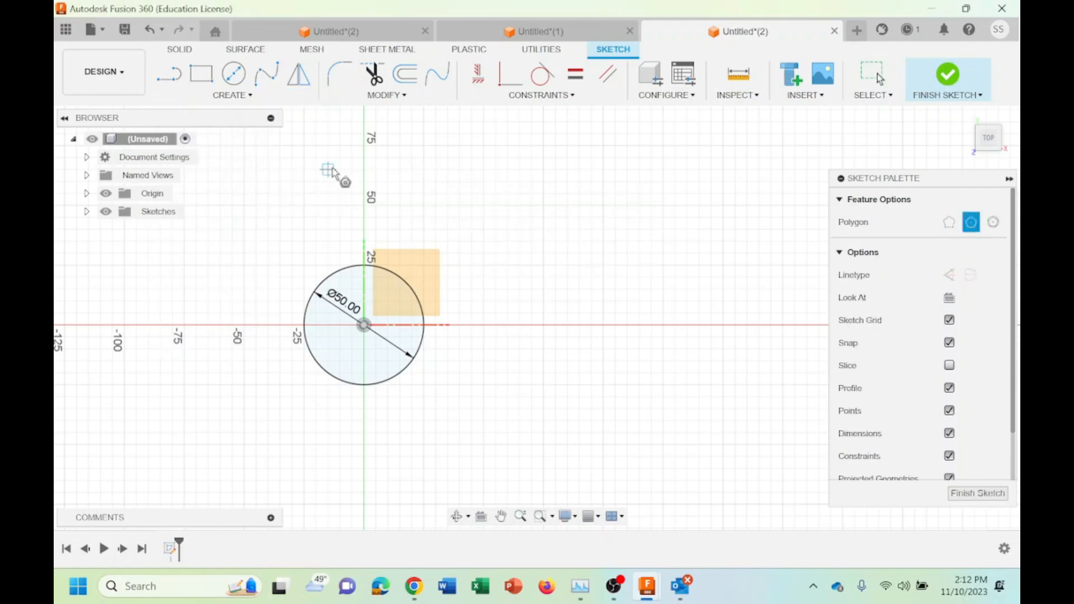
pyautogui.click(603, 325)
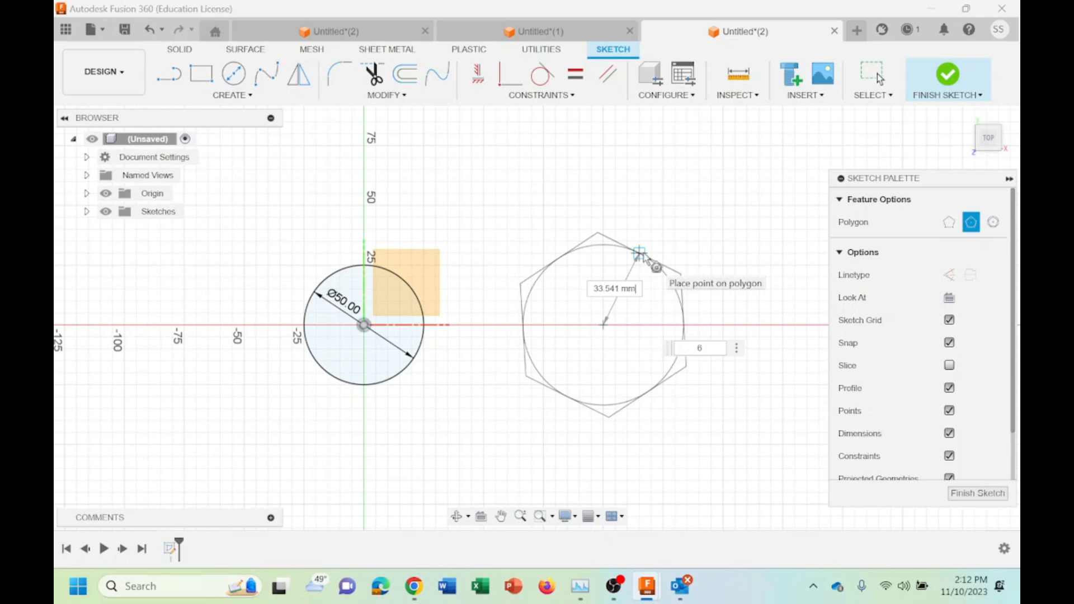
pyautogui.write('35')
pyautogui.press('BackSpace')
pyautogui.press('BackSpace')
pyautogui.press('BackSpace')
pyautogui.press('BackSpace')
pyautogui.press('BackSpace')
pyautogui.press('BackSpace')
pyautogui.press('BackSpace')
pyautogui.press('BackSpace')
pyautogui.press('BackSpace')
pyautogui.press('BackSpace')
pyautogui.press('BackSpace')
pyautogui.write('35')
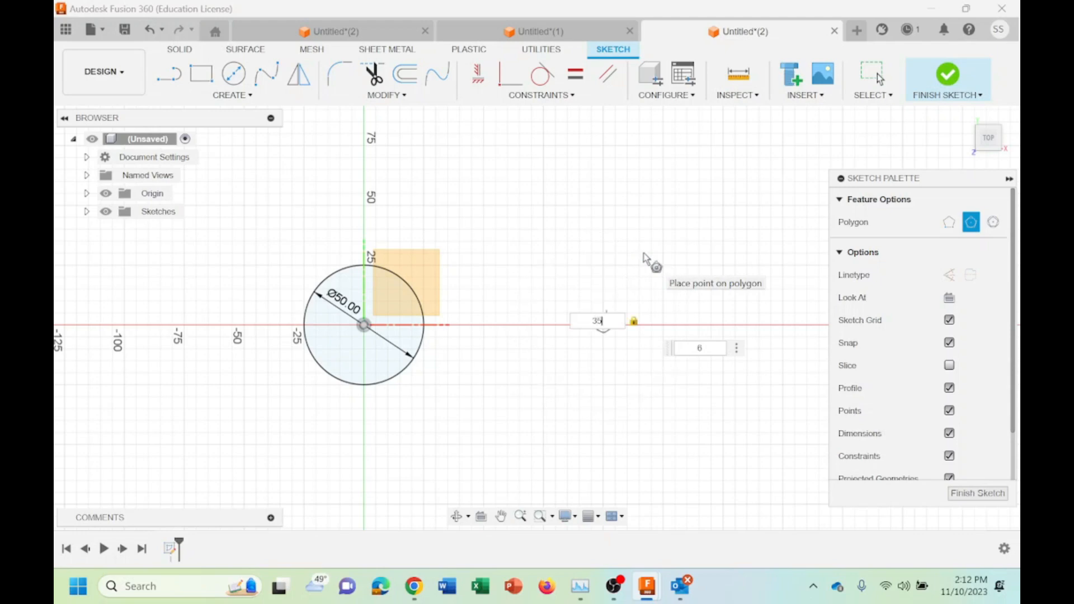
pyautogui.press('Return')
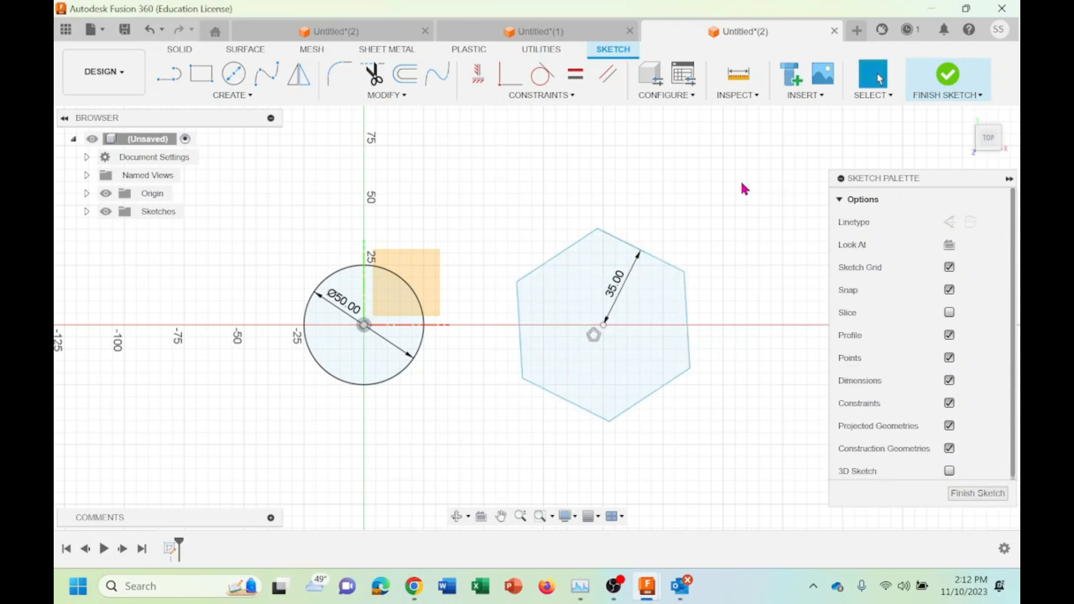
# Apply a Tangent constraint between the hexagon's left side and the circle
pyautogui.click(86, 211)
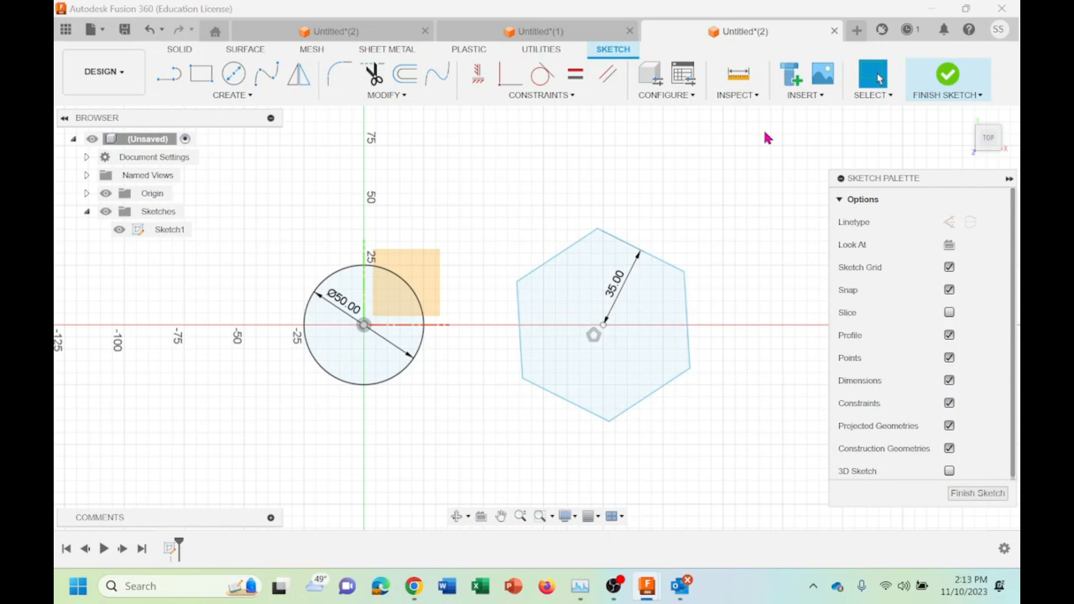
pyautogui.click(531, 95)
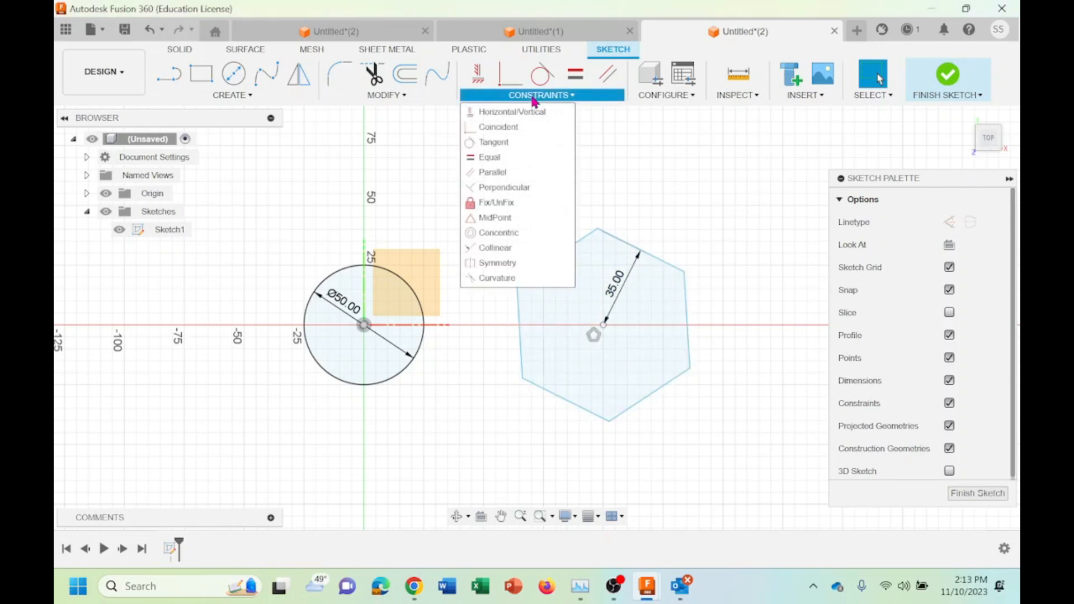
pyautogui.click(482, 143)
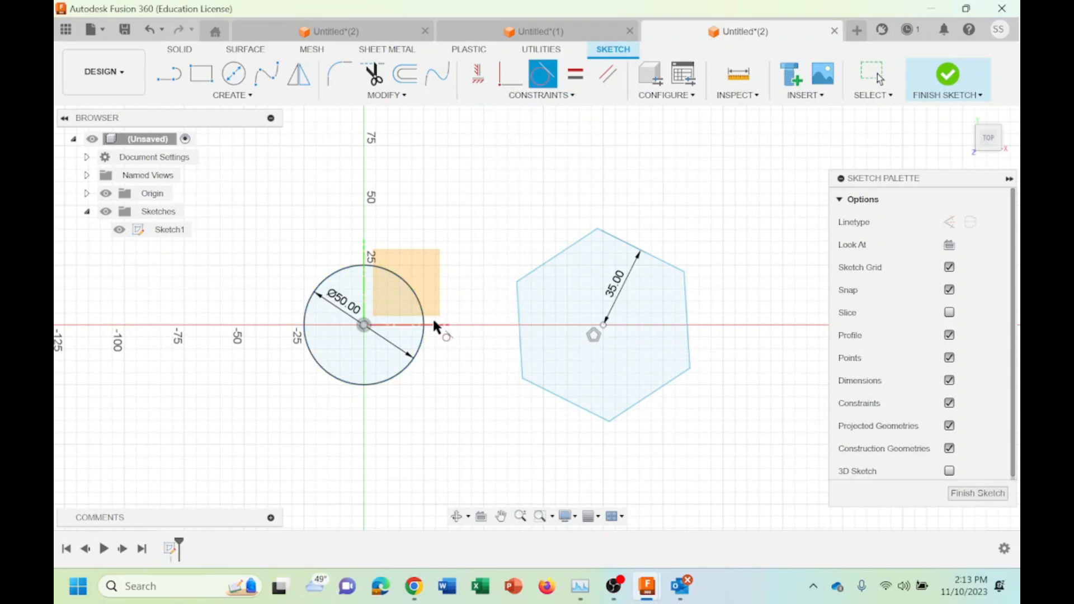
pyautogui.click(517, 309)
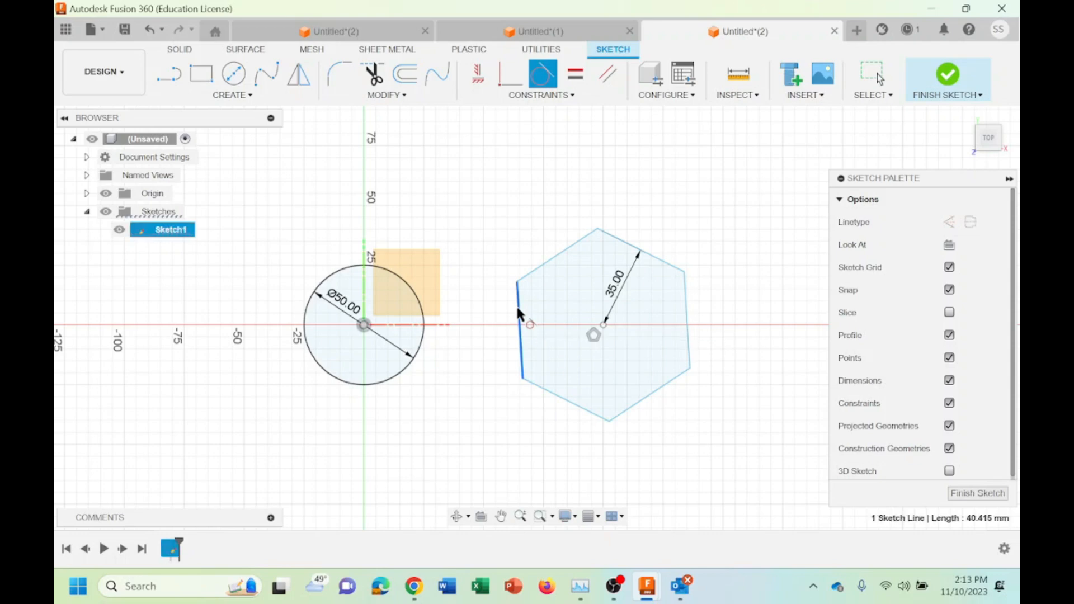
pyautogui.click(423, 313)
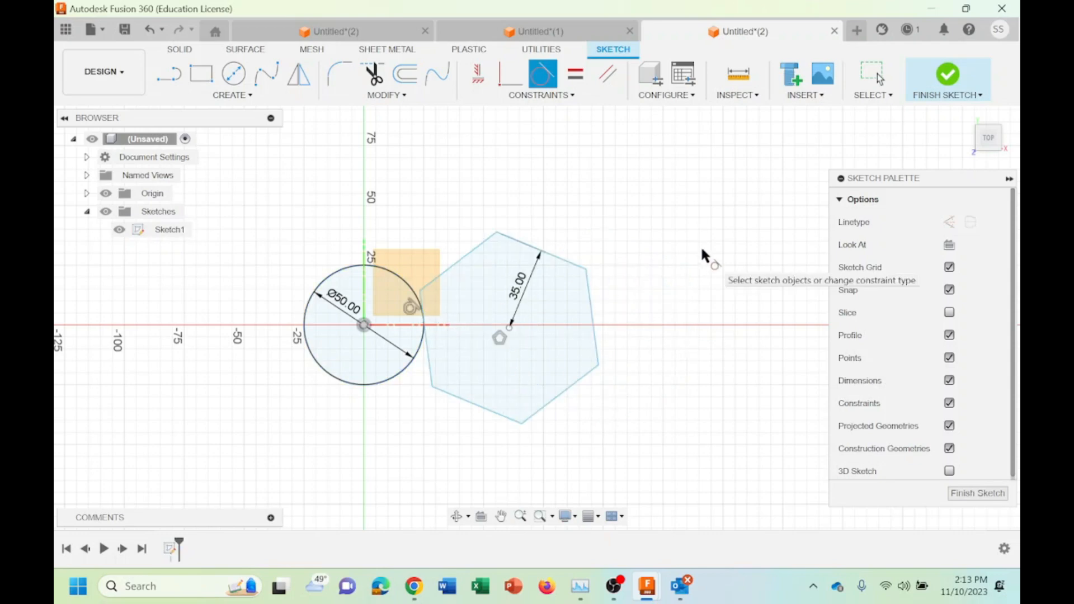
pyautogui.press('Escape')
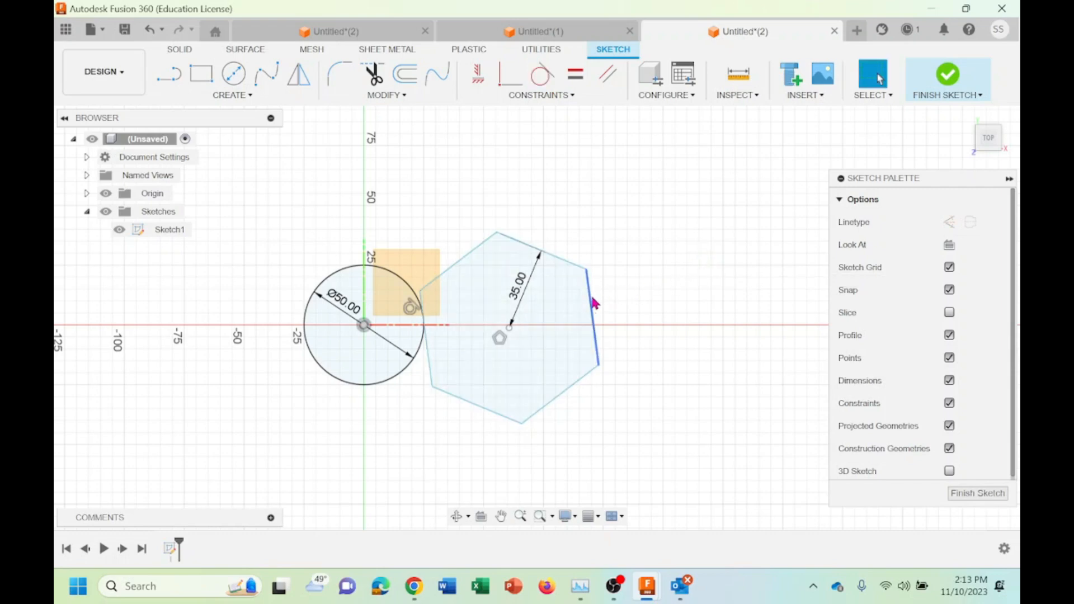
# Constrain the hexagon's right side to be vertical with the Horizontal/Vertical constraint
pyautogui.click(560, 98)
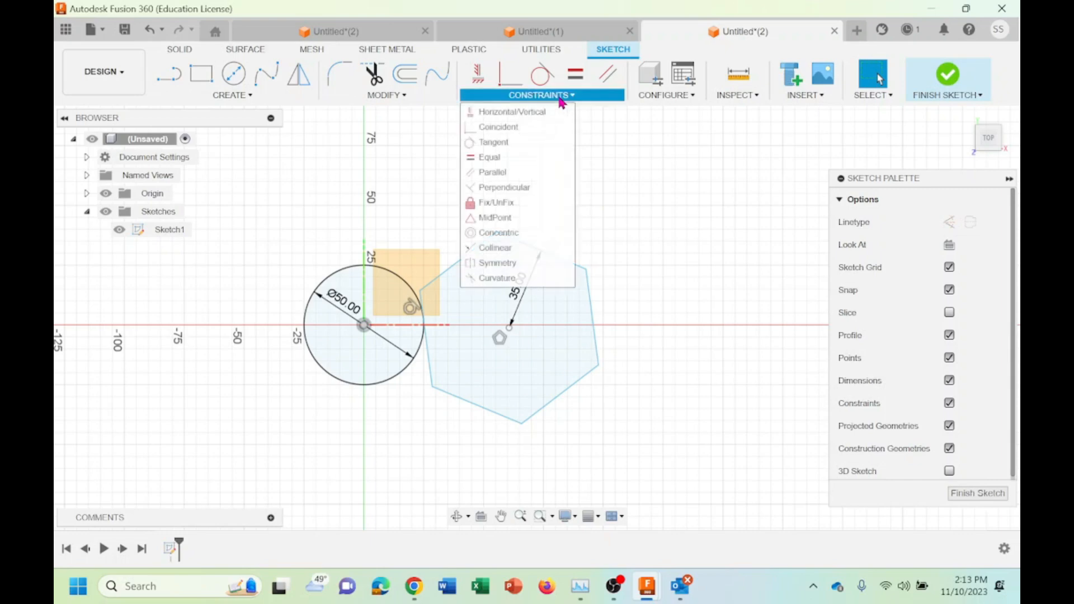
pyautogui.click(503, 114)
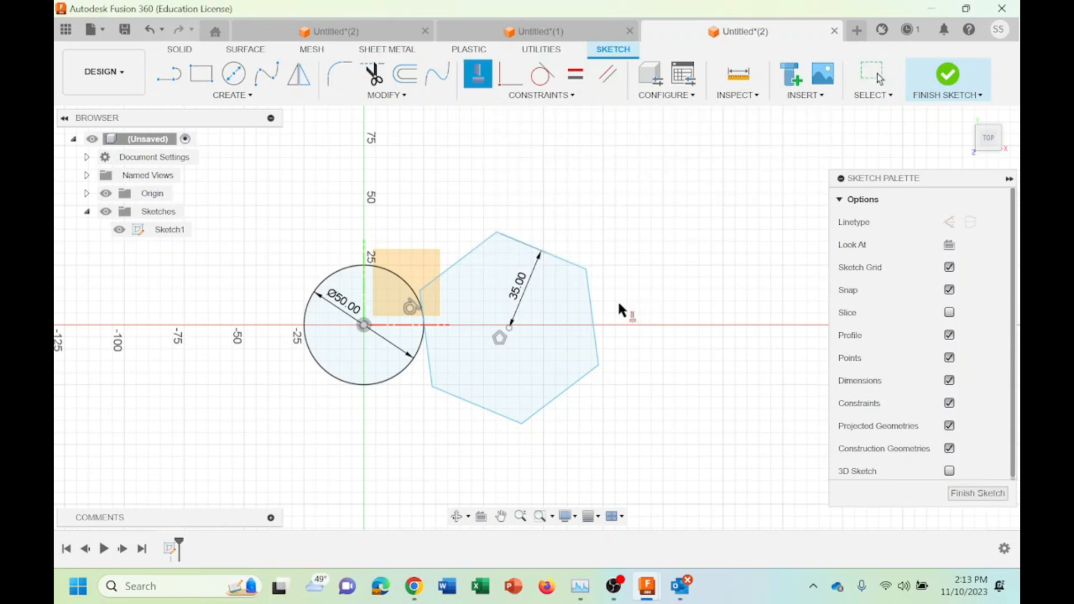
pyautogui.click(590, 304)
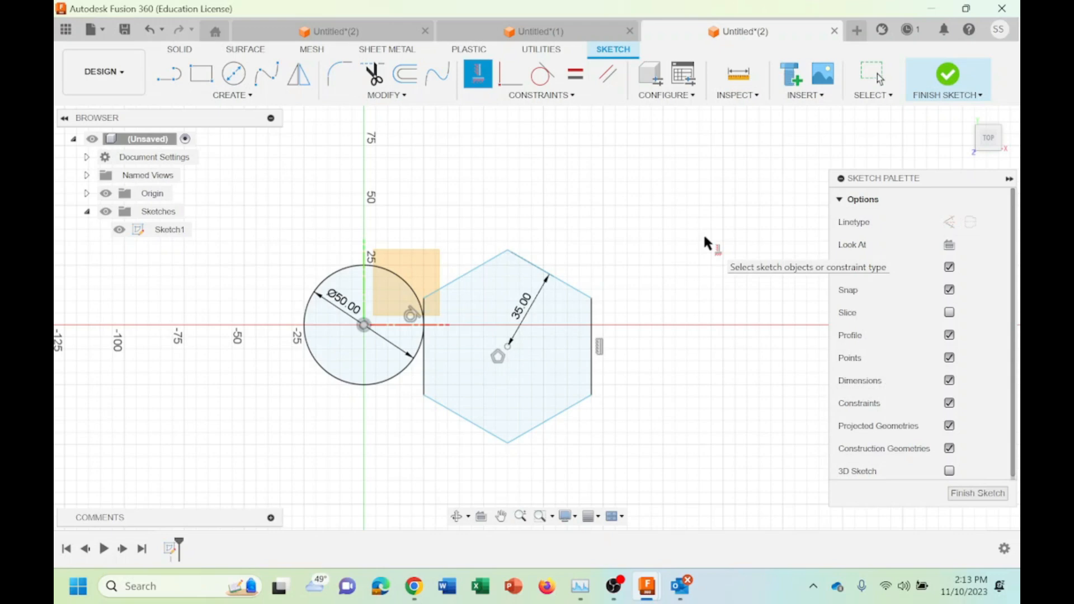
pyautogui.press('Escape')
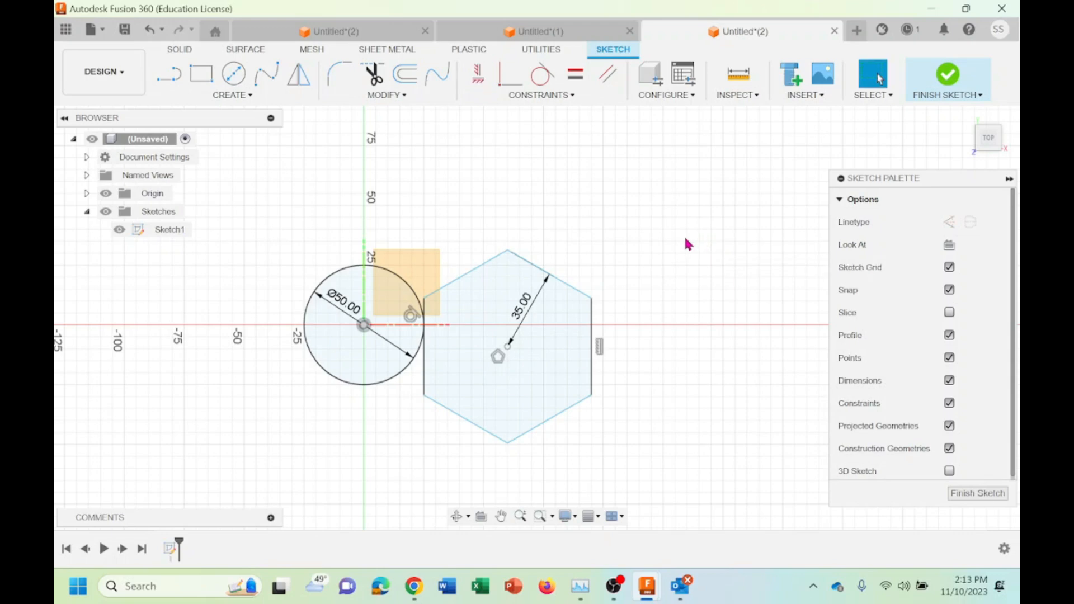
# Align the hexagon's centre point horizontally with the circle's centre at the origin using the Horizontal/Vertical constraint
pyautogui.click(546, 97)
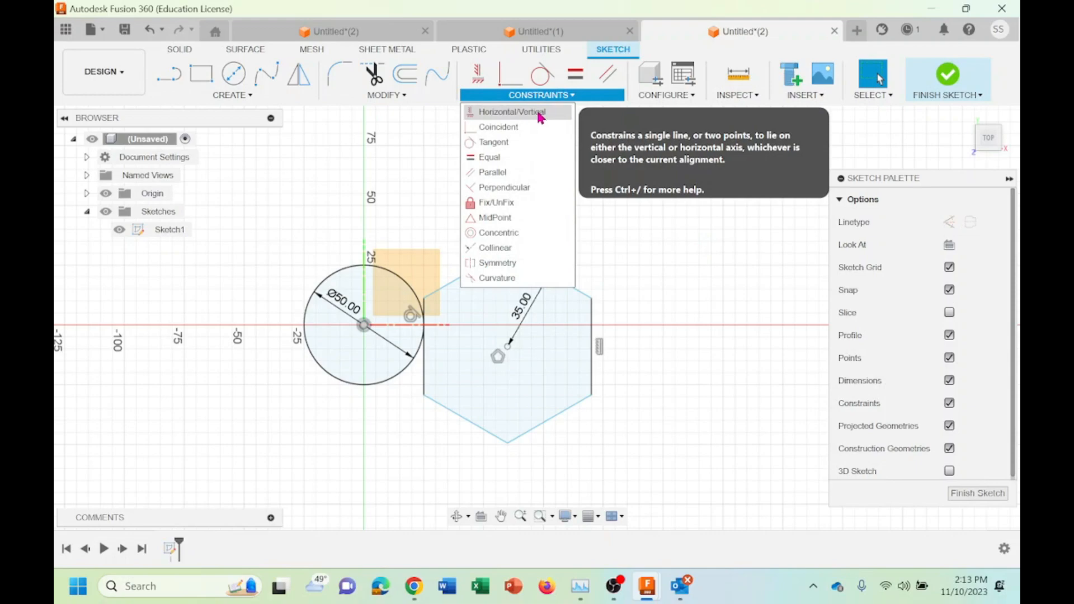
pyautogui.click(557, 126)
pyautogui.click(532, 111)
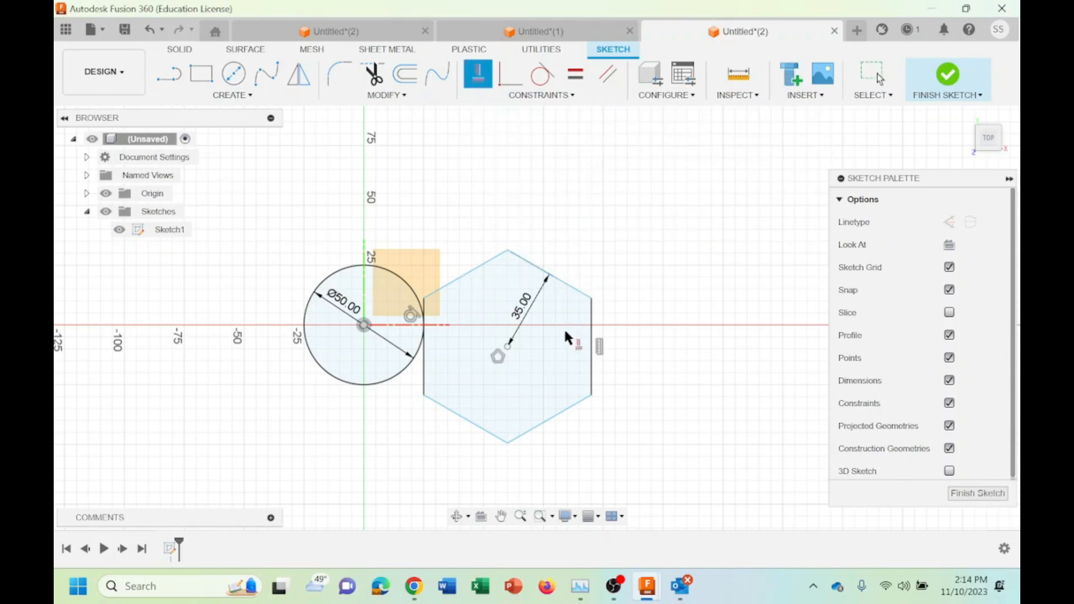
pyautogui.click(507, 346)
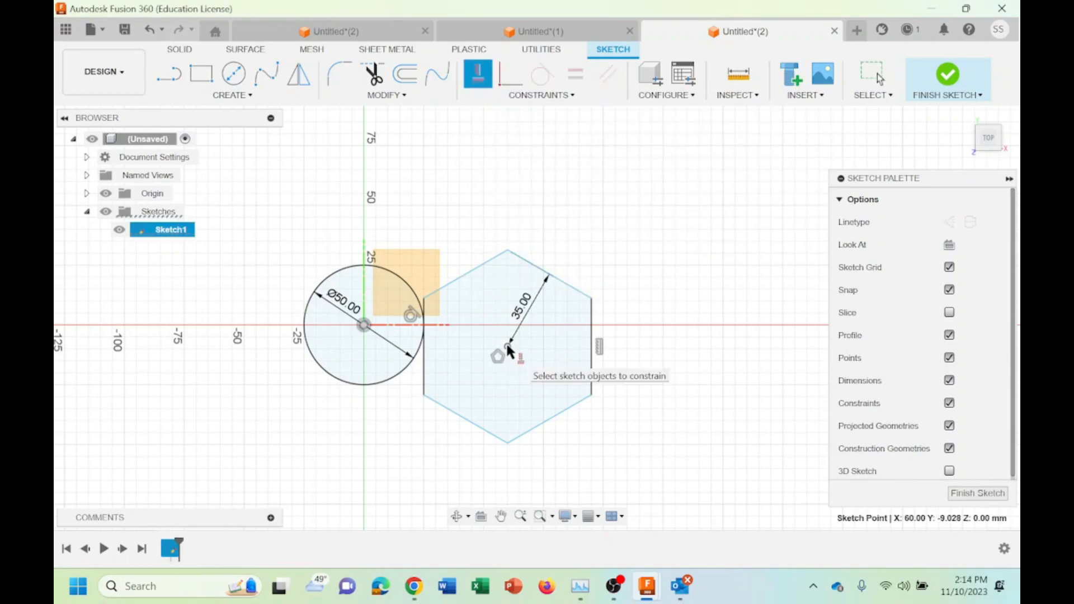
pyautogui.click(364, 324)
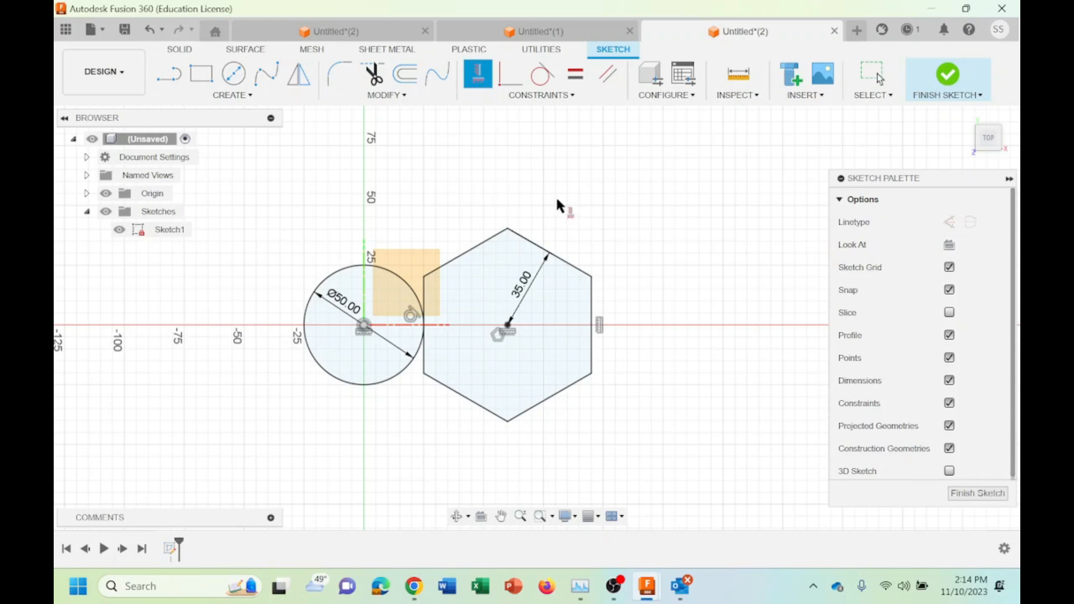
# Extend the hexagon's upper-left and lower-left slanted edges to meet the circle
pyautogui.click(390, 96)
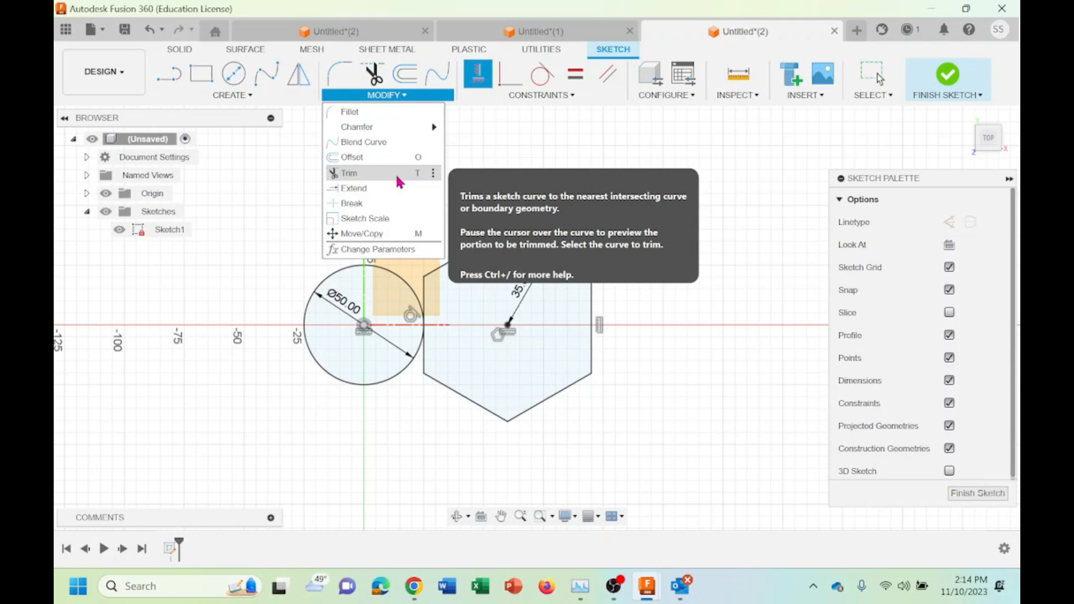
pyautogui.click(381, 189)
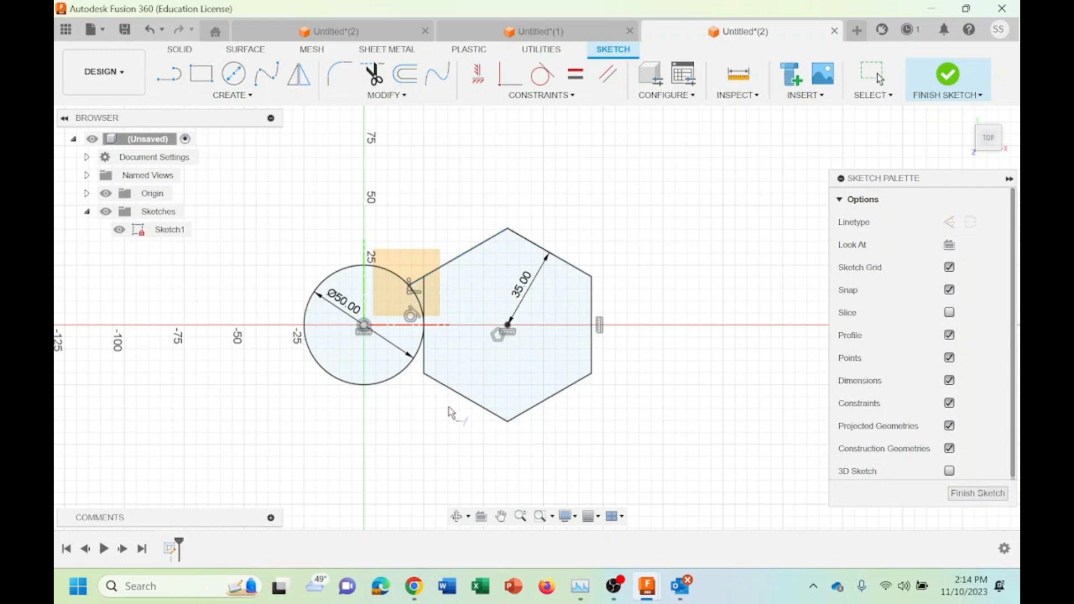
pyautogui.click(441, 390)
pyautogui.click(390, 96)
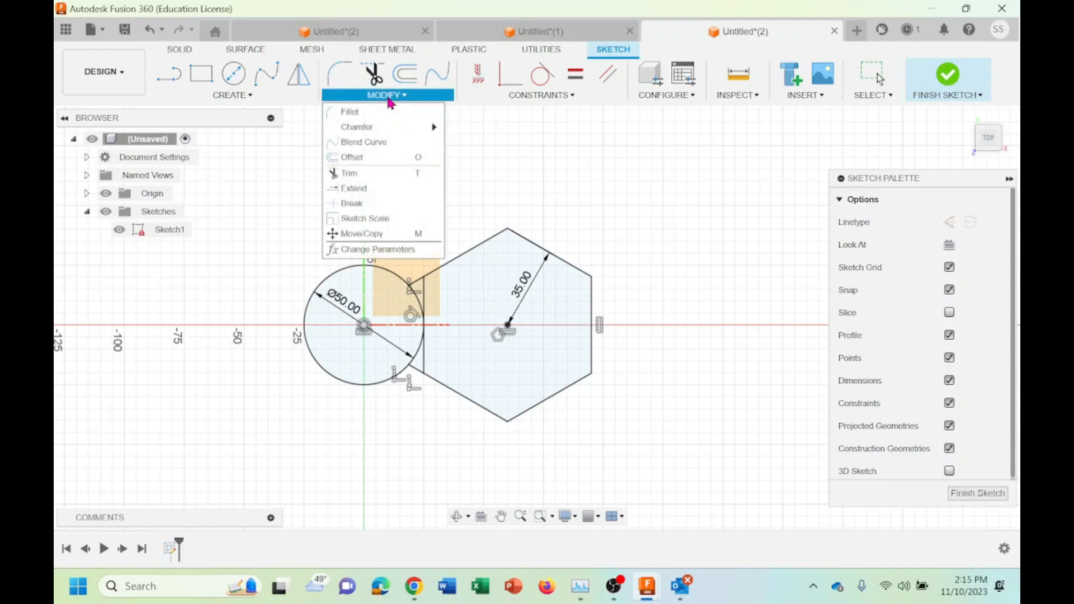
# Trim away the two arc segments of the circle lying between the extended slanted edges of the hexagon
pyautogui.click(350, 173)
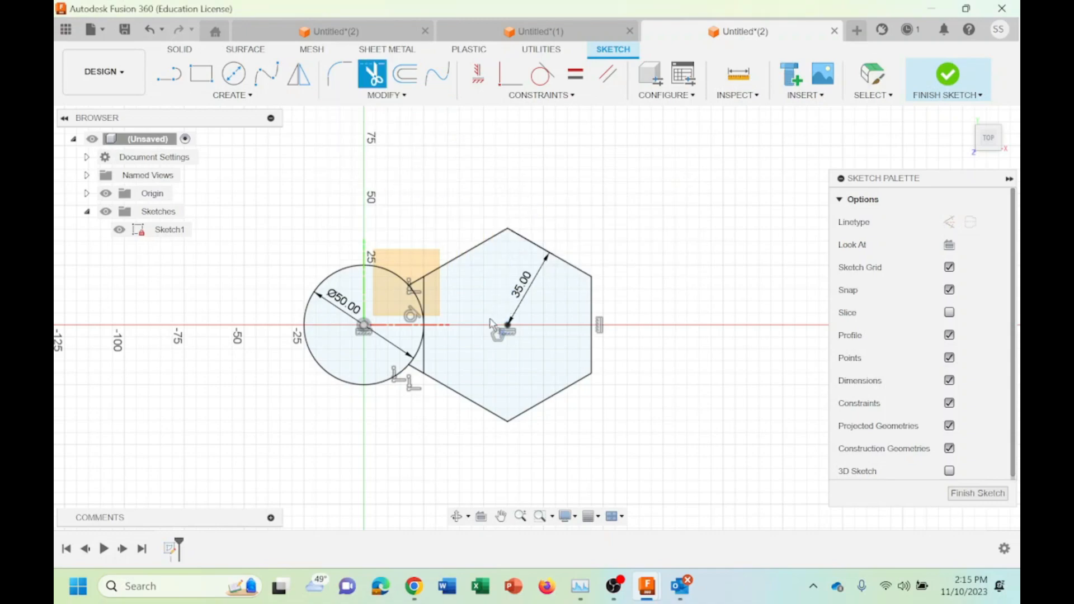
pyautogui.click(421, 310)
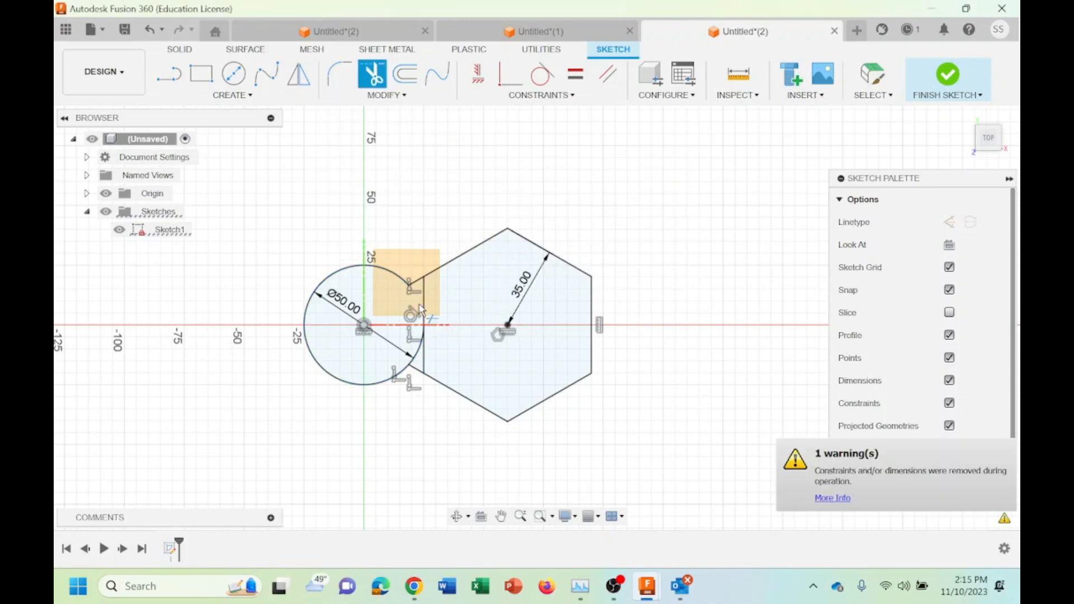
pyautogui.click(419, 354)
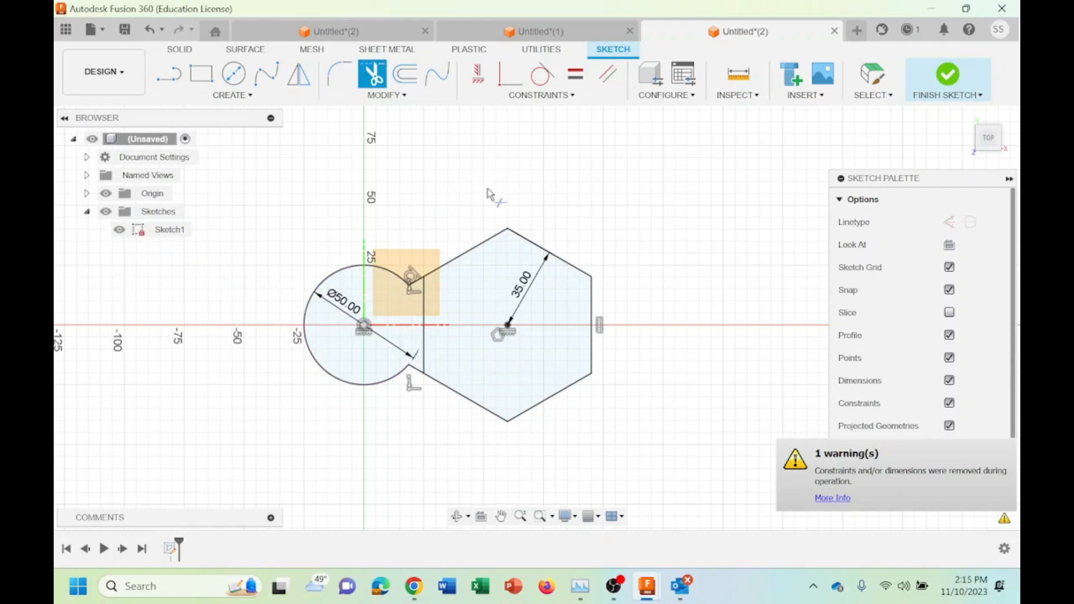
# Try to trim the hexagon's left side, and undo that trim
pyautogui.click(424, 313)
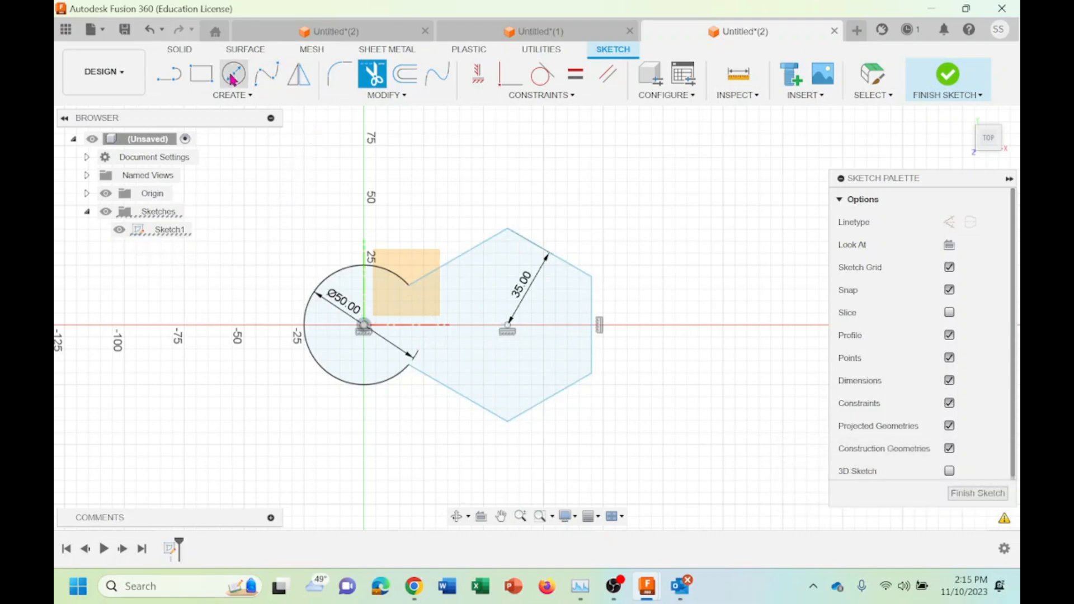
pyautogui.press('Escape')
pyautogui.click(150, 34)
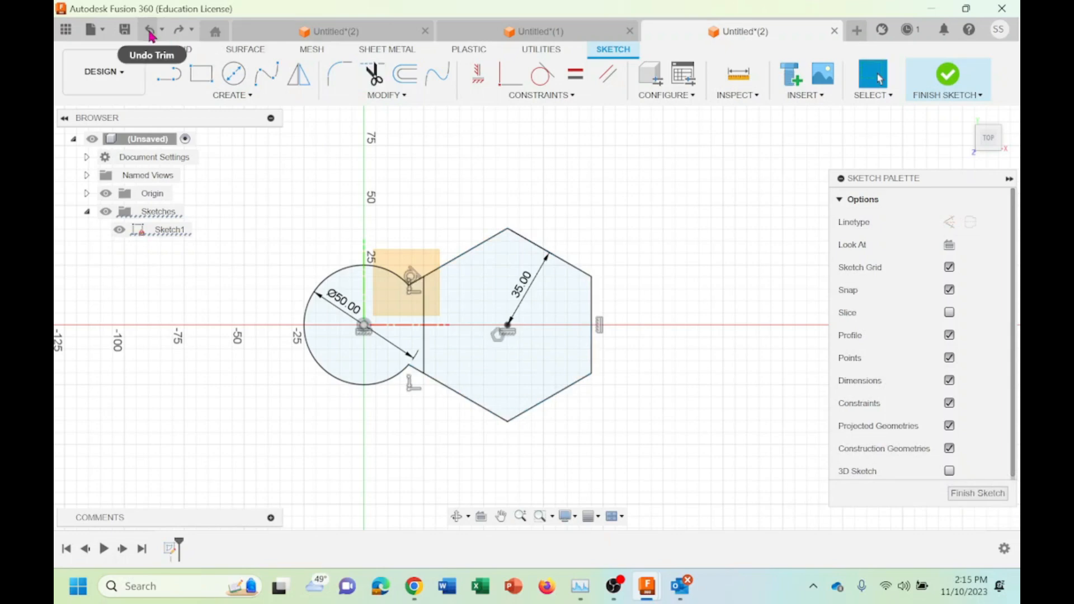
# Convert the hexagon's left side to a construction line
pyautogui.click(424, 330)
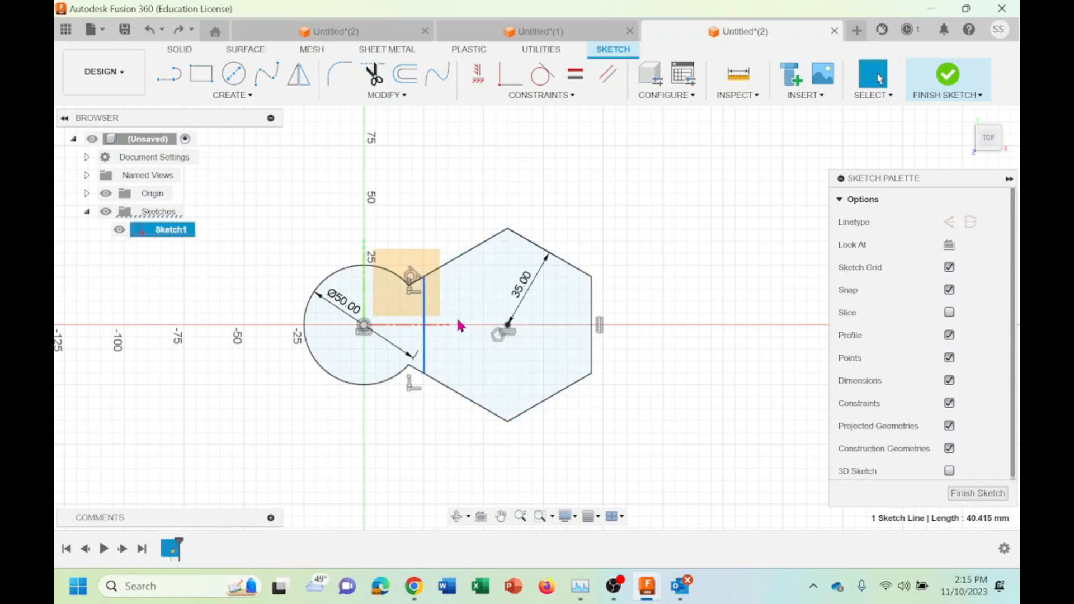
pyautogui.click(949, 223)
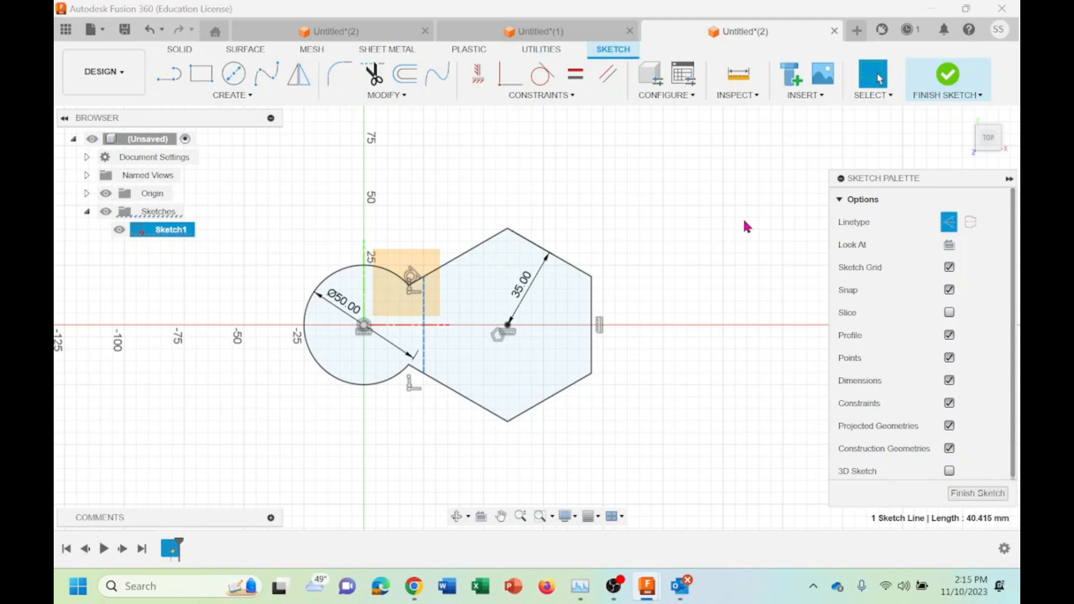
pyautogui.click(366, 96)
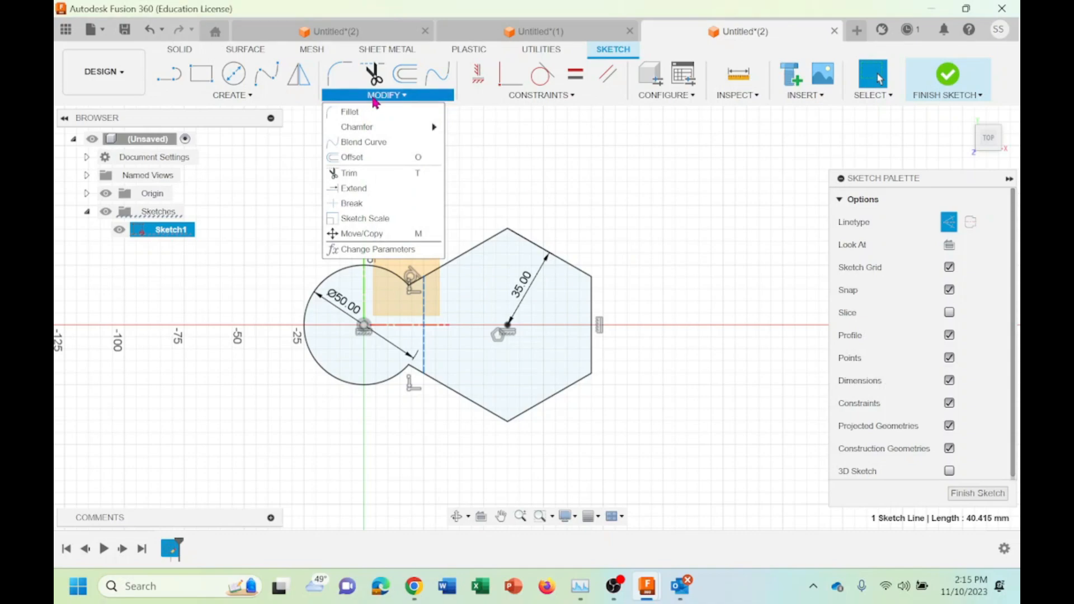
pyautogui.click(363, 158)
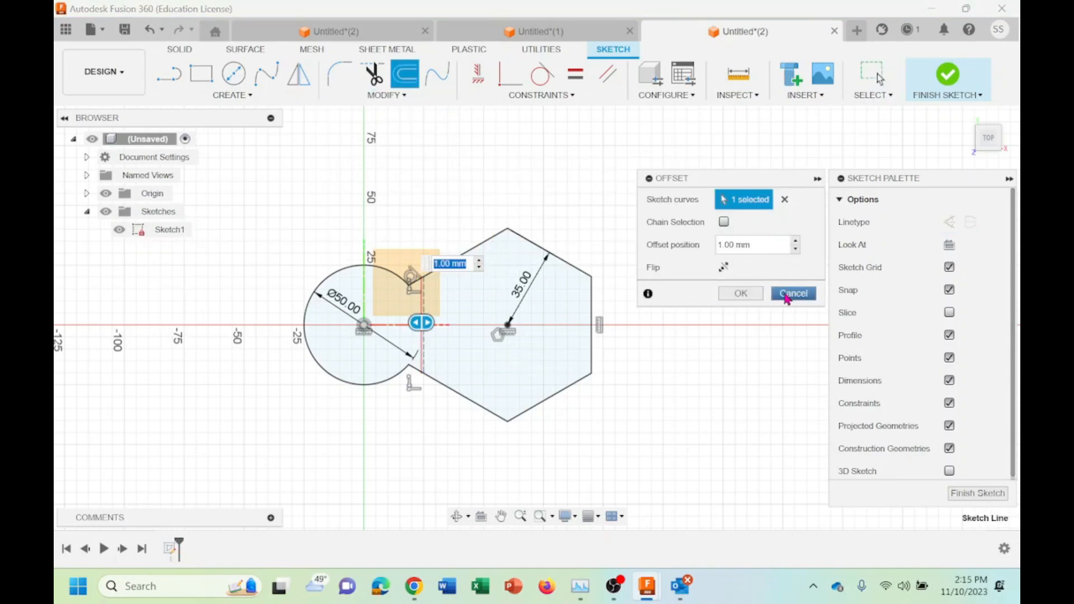
pyautogui.click(793, 293)
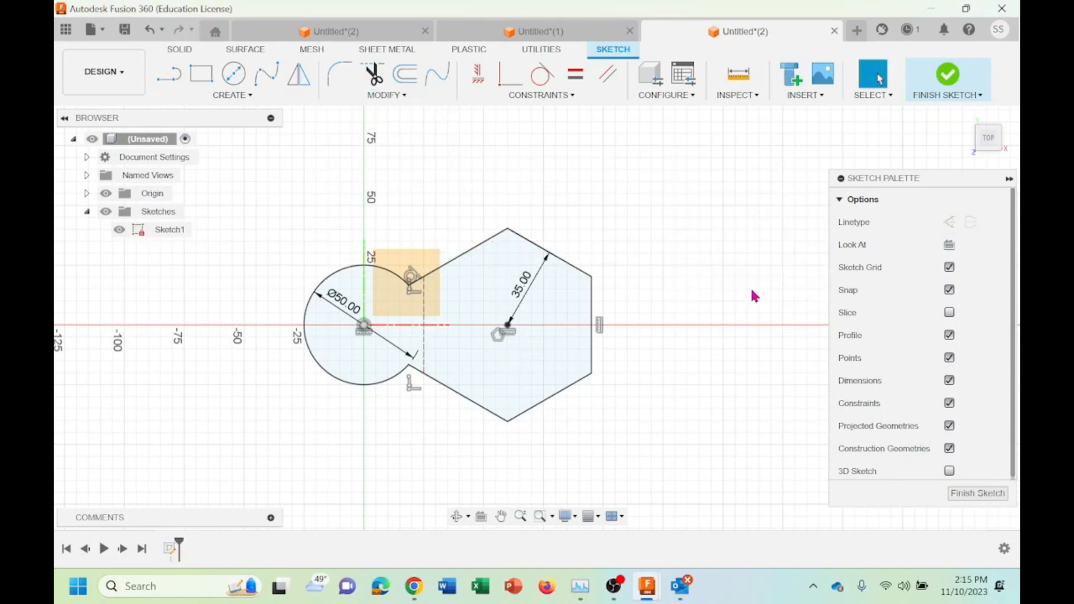
# Offset the entire combined circle and hexagon outline inward with an offset position of -5 mm, using chain selection
pyautogui.click(386, 95)
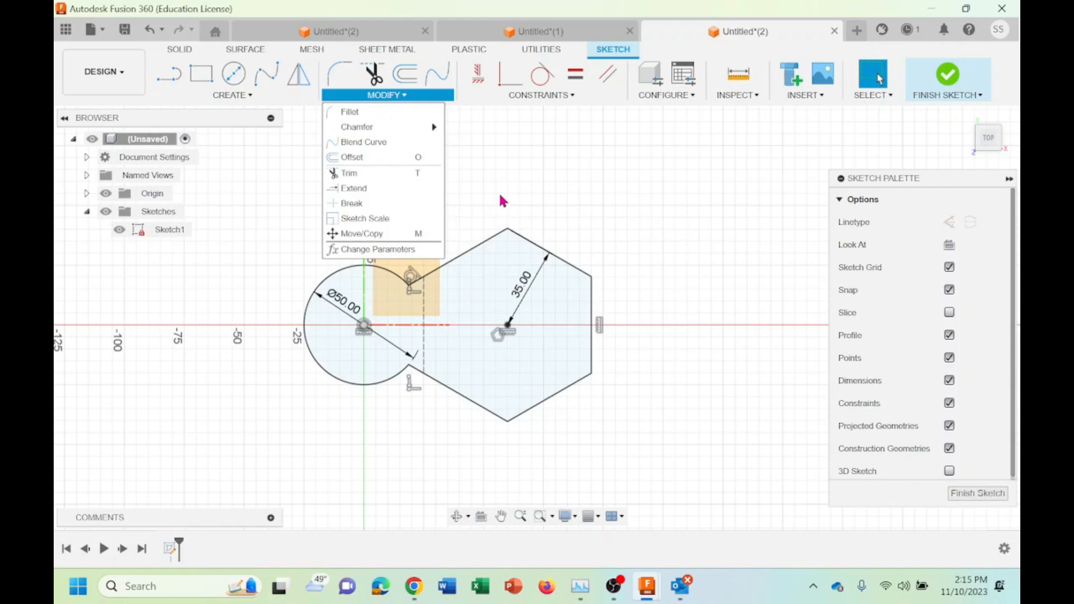
pyautogui.click(358, 157)
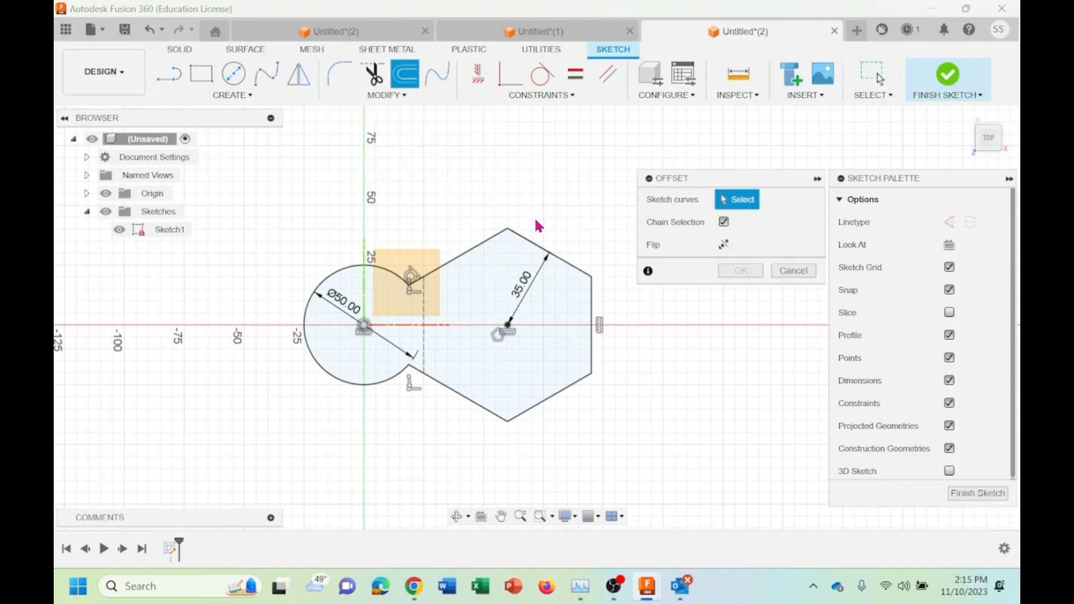
pyautogui.click(484, 246)
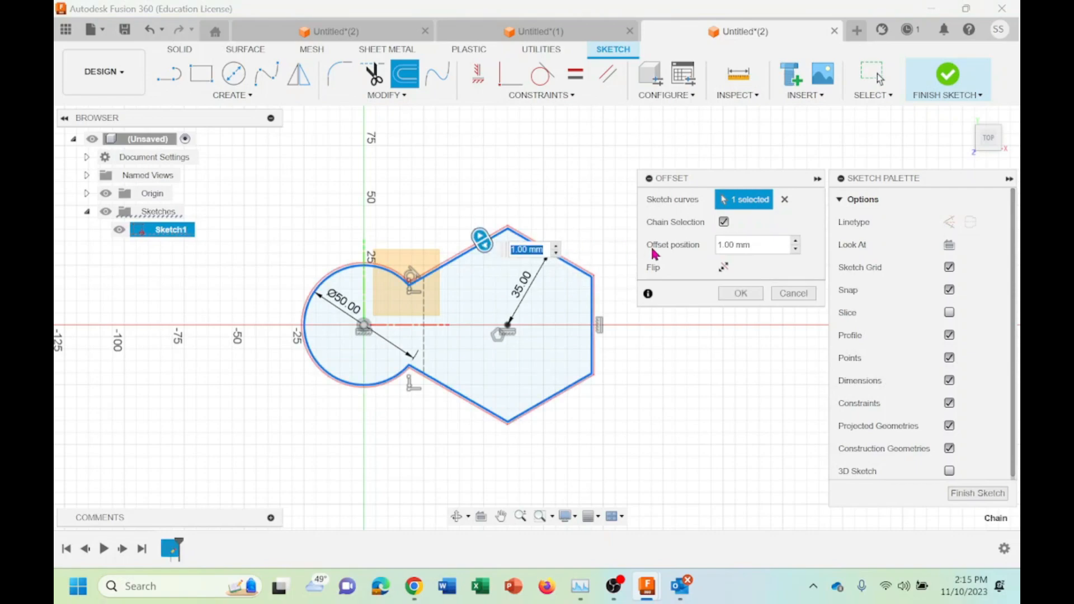
pyautogui.click(749, 246)
pyautogui.tripleClick(748, 247)
pyautogui.write('5')
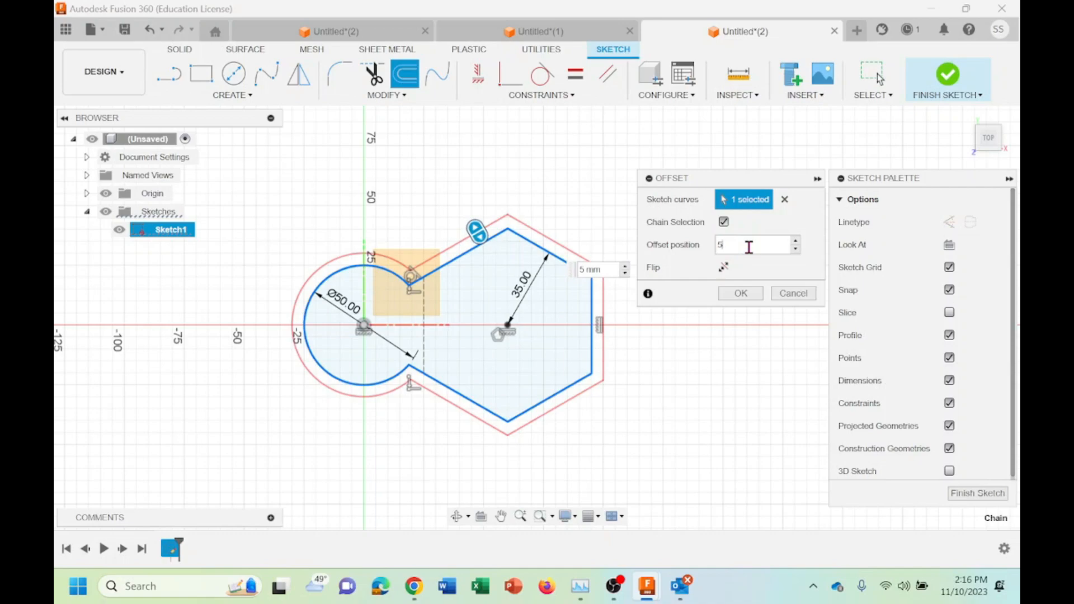
pyautogui.press('BackSpace')
pyautogui.write('-5')
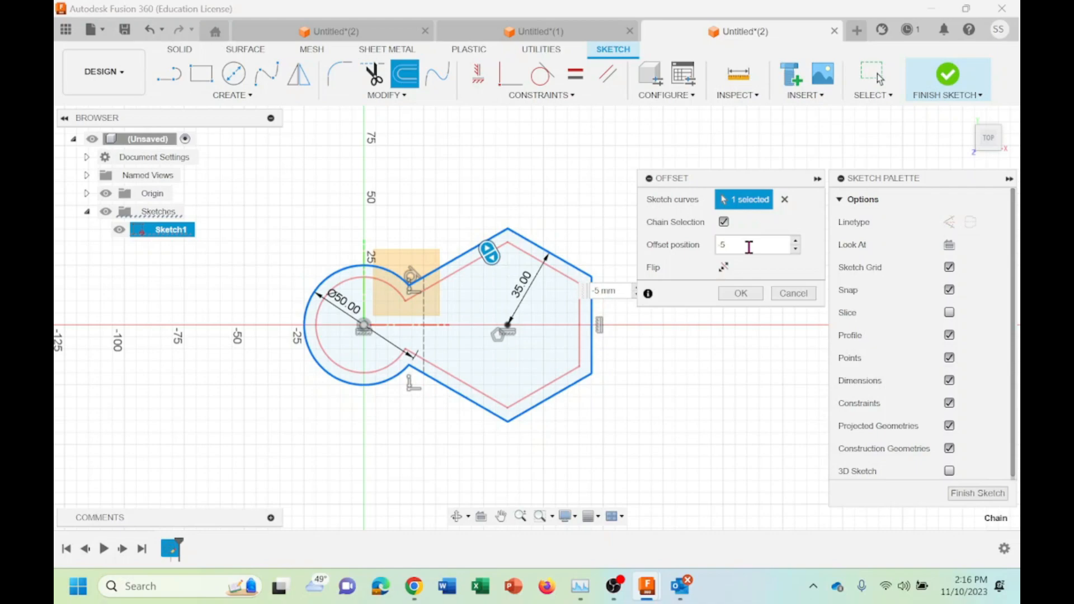
pyautogui.press('Return')
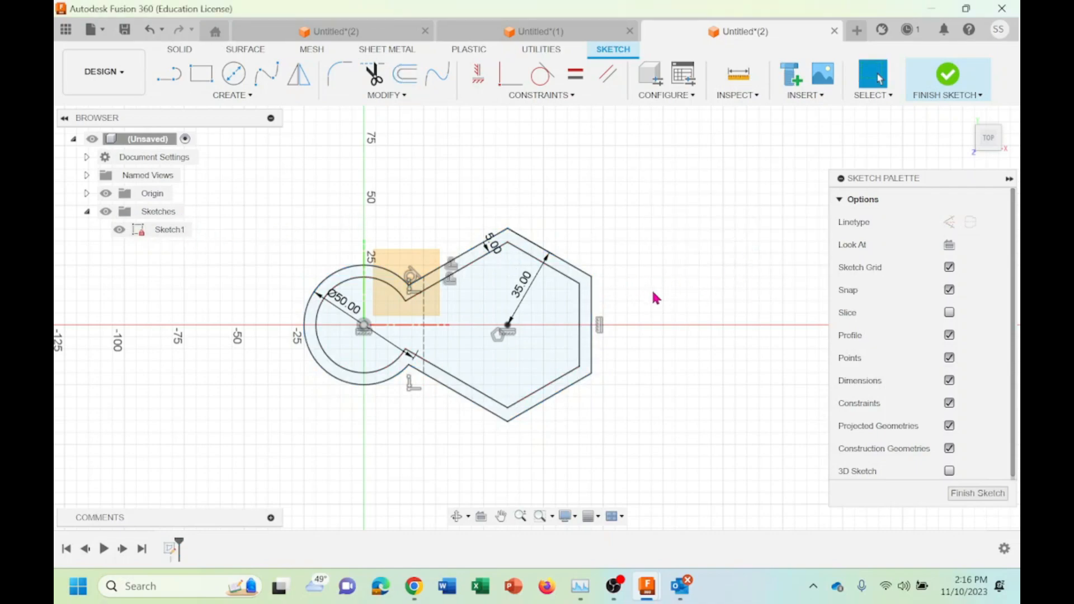
# Finish the sketch and extrude the wall profile between the two outlines 25 mm upward as a new body
pyautogui.click(978, 493)
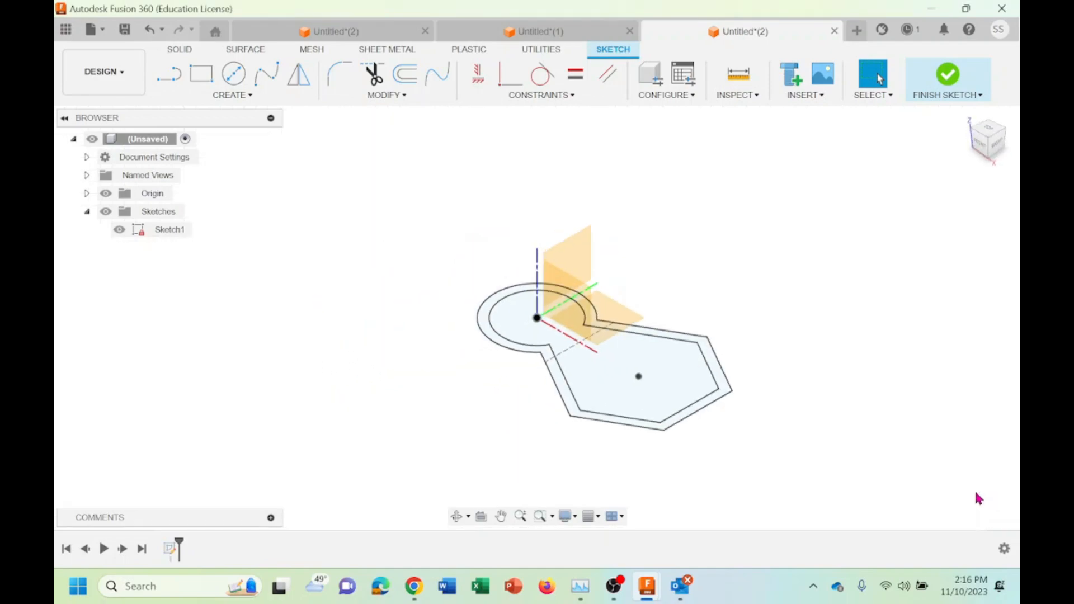
pyautogui.click(965, 118)
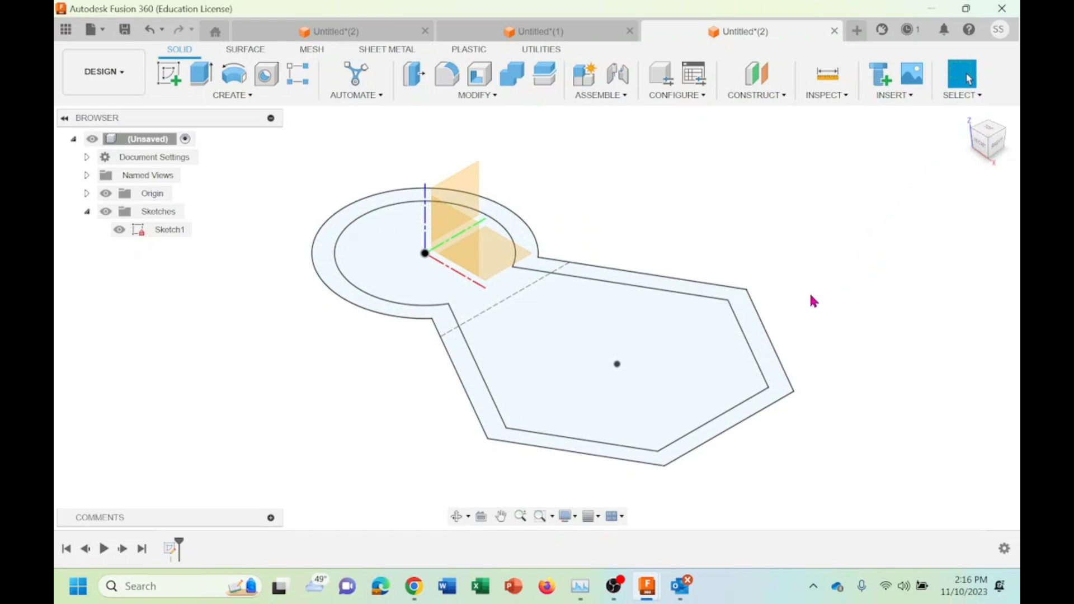
pyautogui.click(749, 323)
pyautogui.rightClick(749, 323)
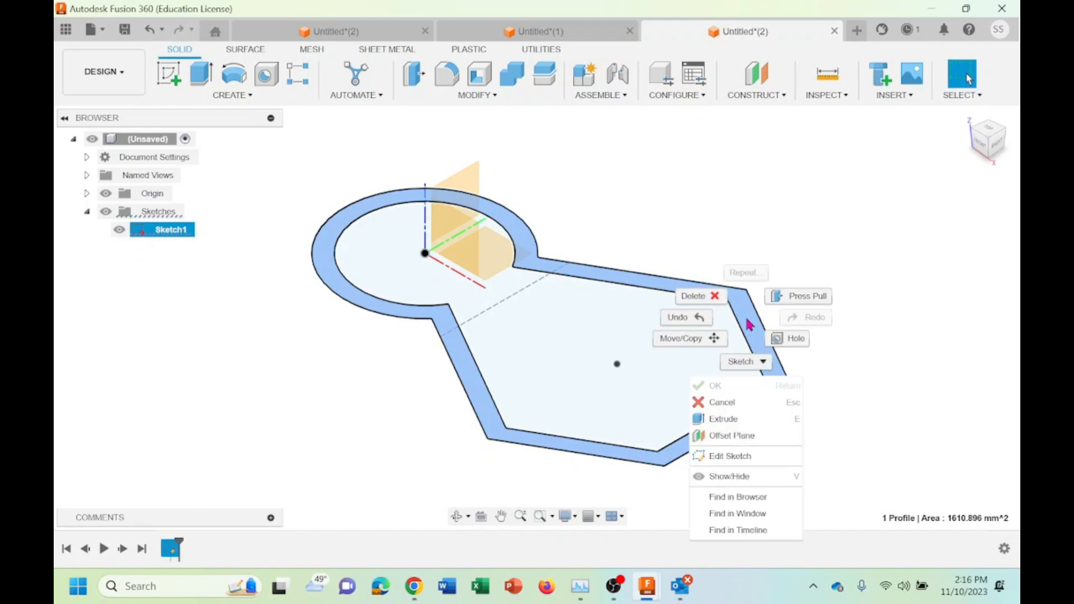
pyautogui.click(723, 420)
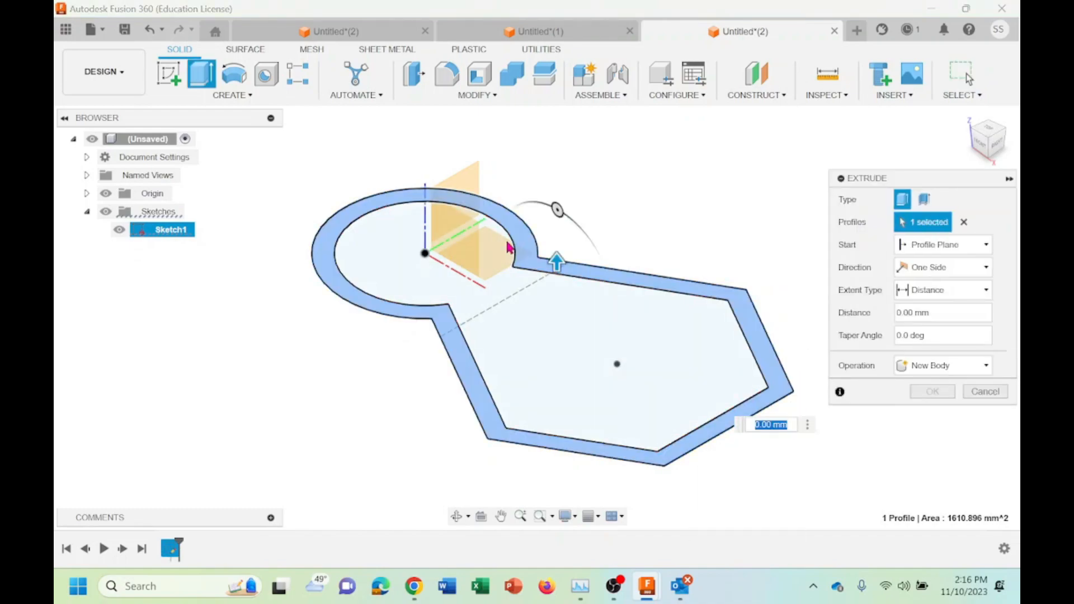
pyautogui.write('10')
pyautogui.press('Return')
pyautogui.moveTo(557, 226); pyautogui.dragTo(556, 168)
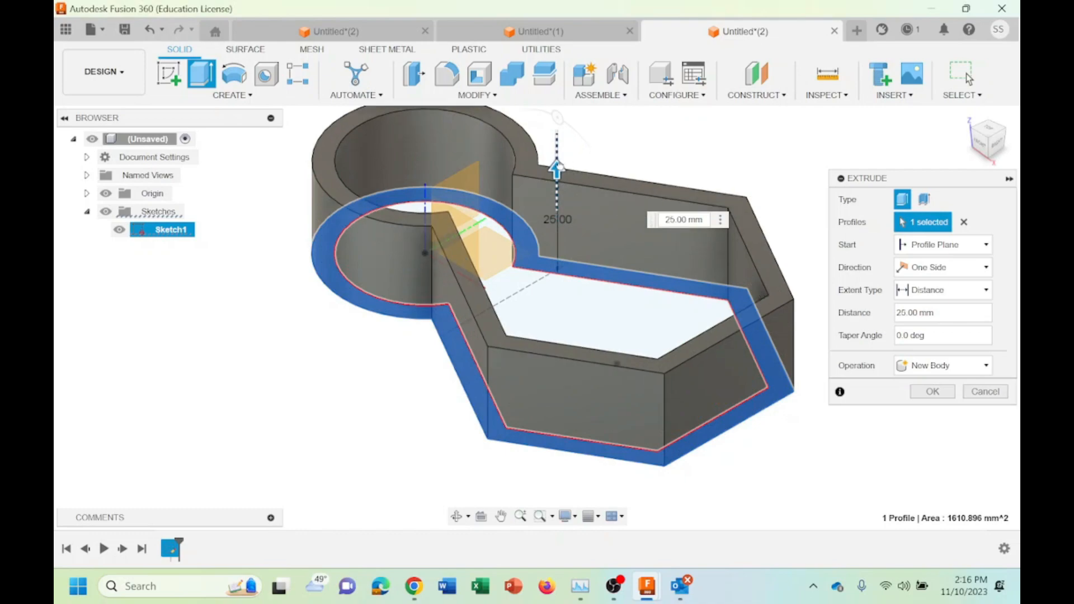
pyautogui.click(932, 391)
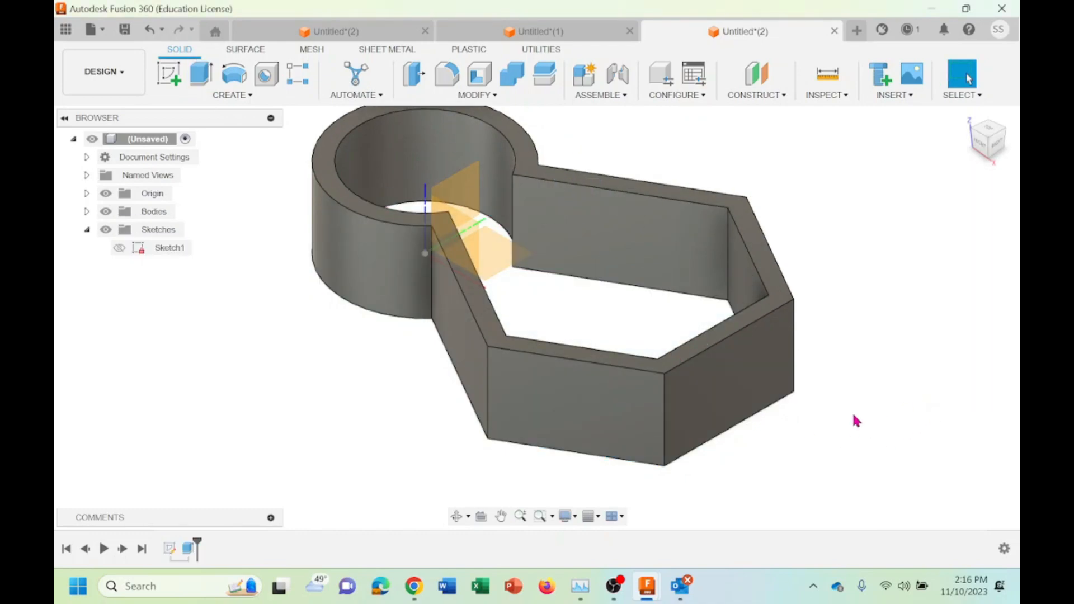
# Make Sketch1 visible and open it for editing
pyautogui.click(457, 516)
pyautogui.moveTo(619, 292); pyautogui.dragTo(844, 317)
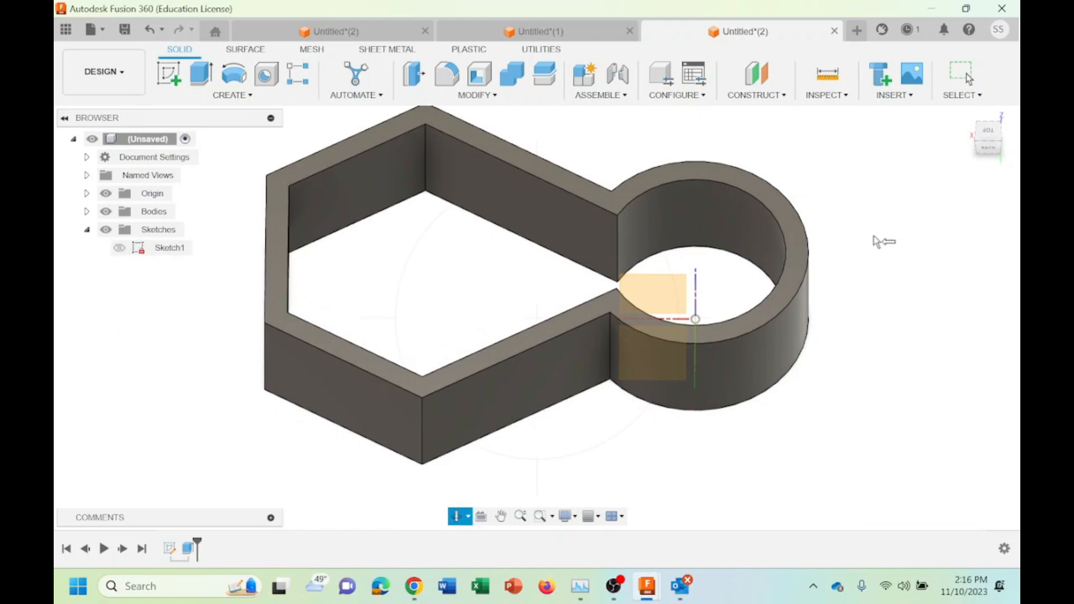
pyautogui.press('Escape')
pyautogui.click(157, 247)
pyautogui.rightClick(156, 248)
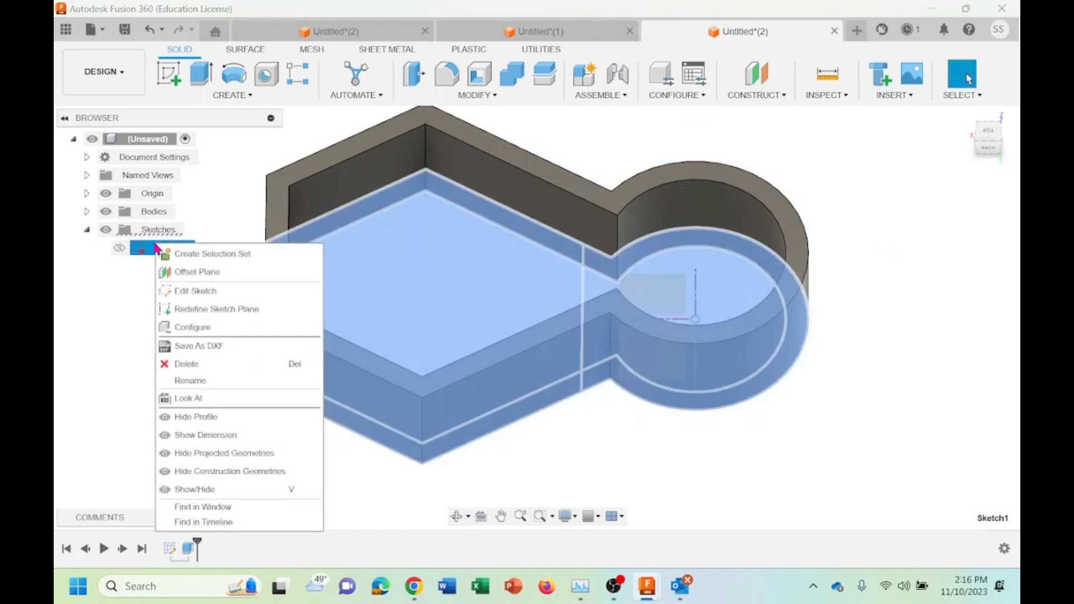
pyautogui.click(977, 290)
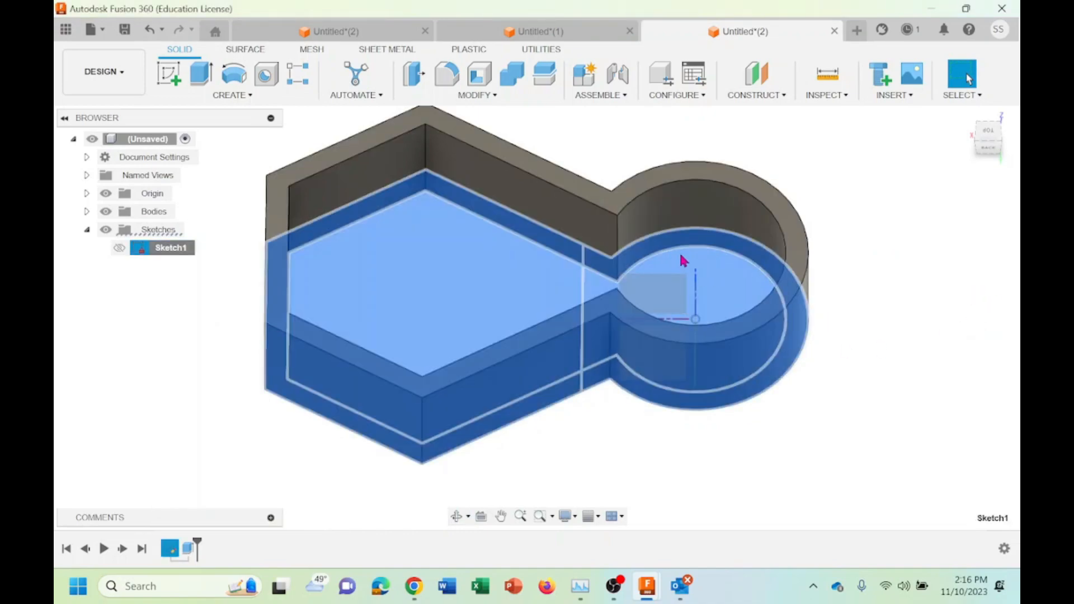
pyautogui.click(119, 248)
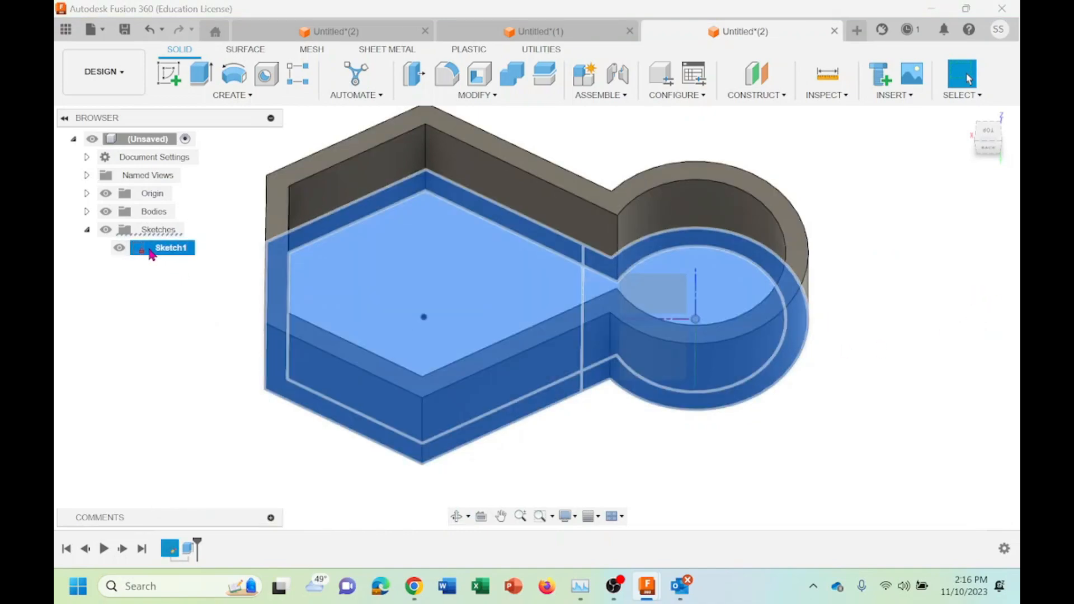
pyautogui.rightClick(146, 249)
pyautogui.click(173, 297)
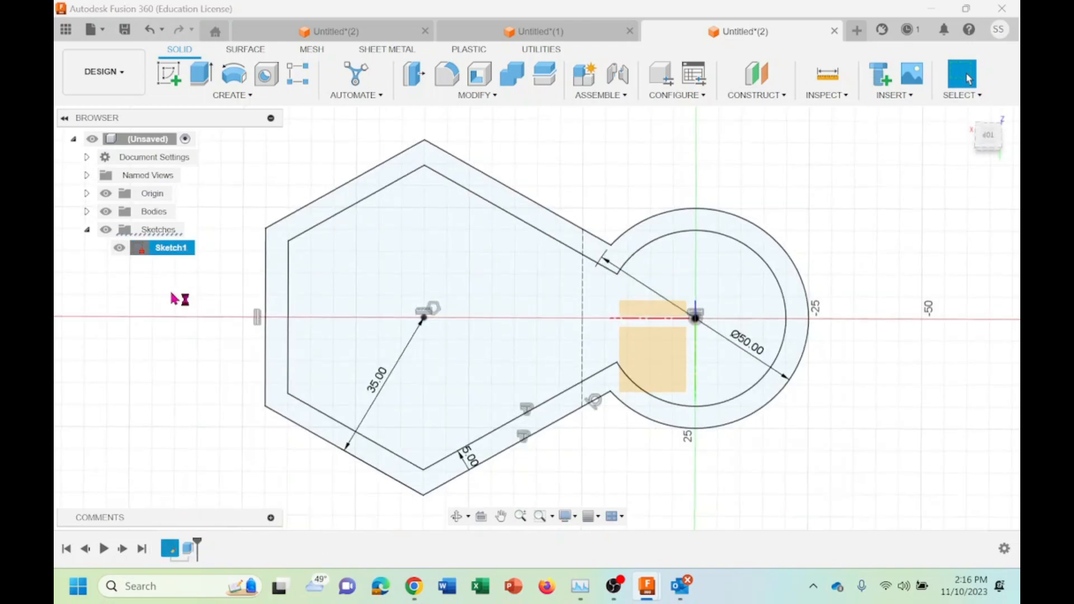
# Set the circle's diameter to 25 mm
pyautogui.doubleClick(744, 347)
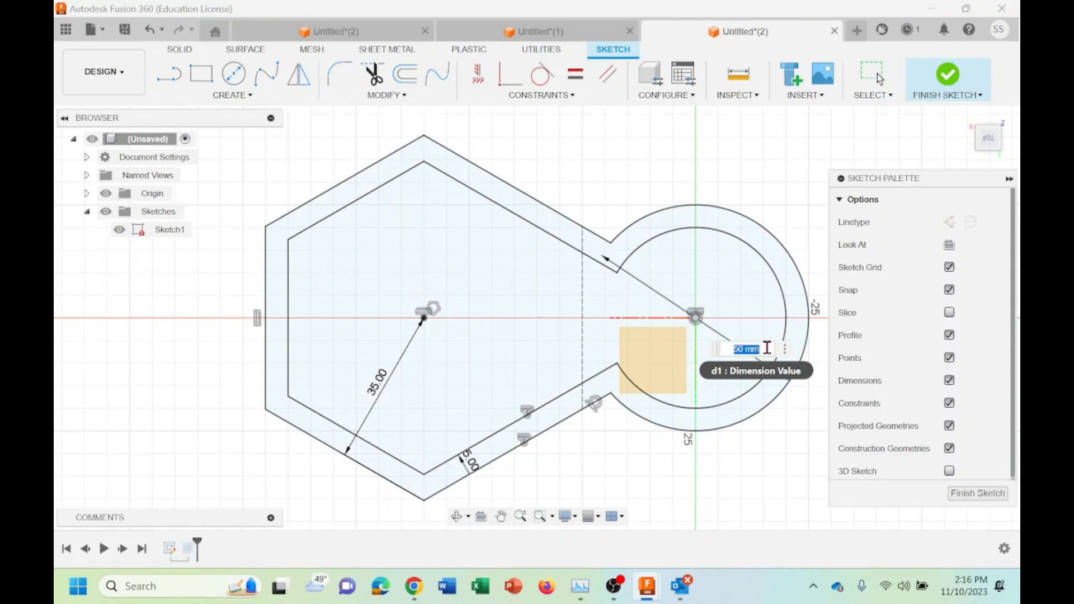
pyautogui.write('25')
pyautogui.press('Return')
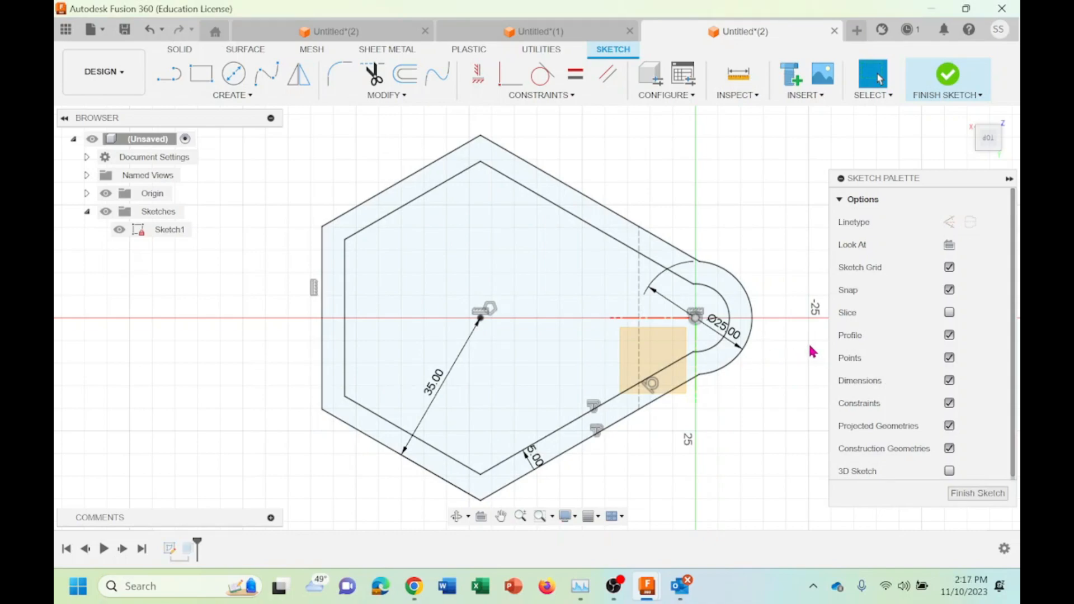
# Set the circle's diameter to 35 mm and finish the sketch to update the body
pyautogui.doubleClick(721, 331)
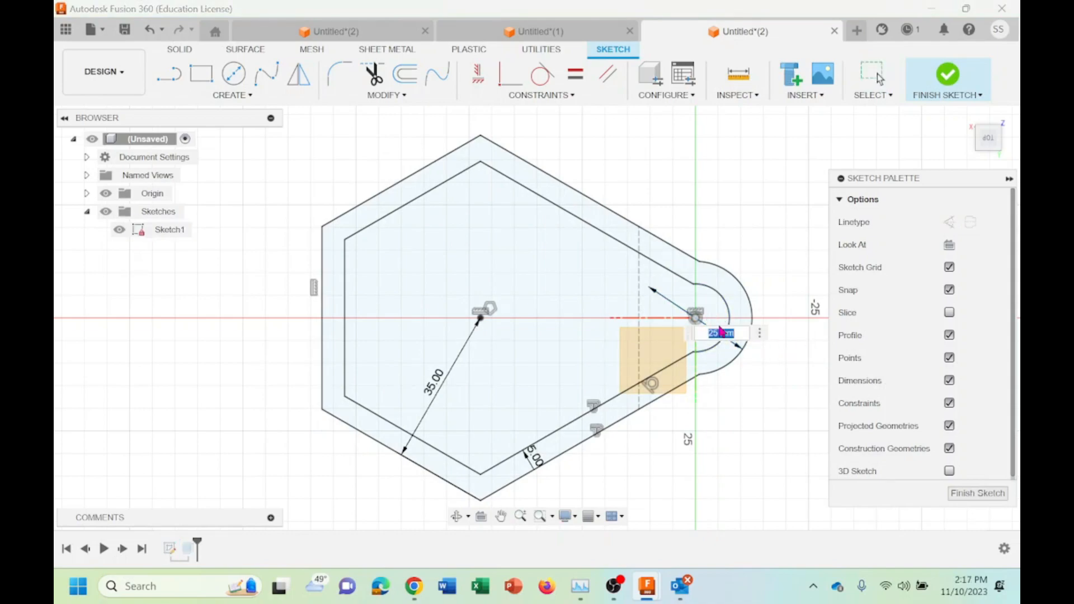
pyautogui.write('35')
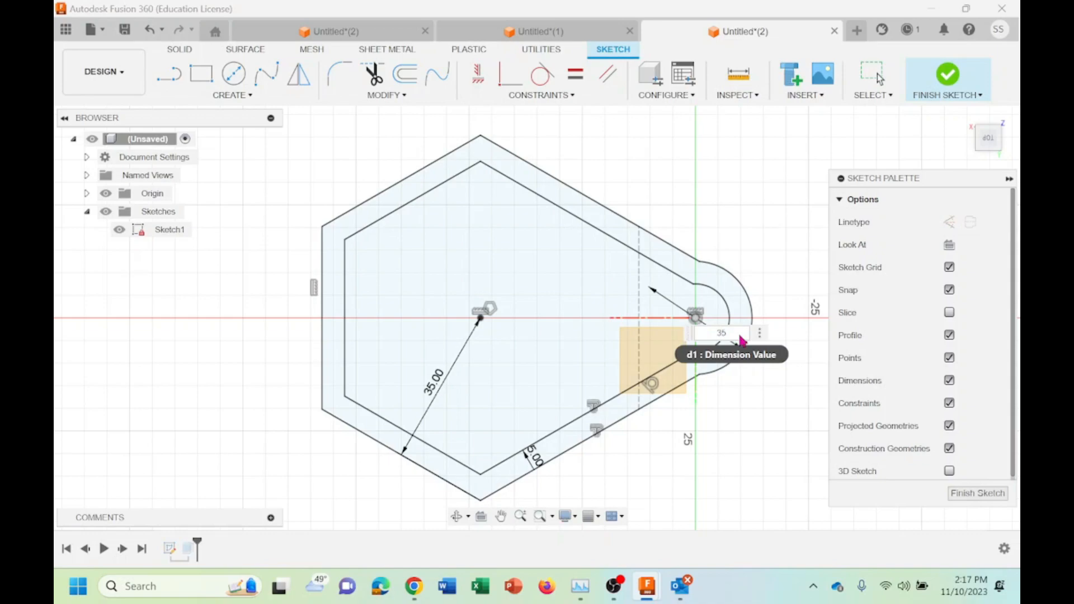
pyautogui.press('Return')
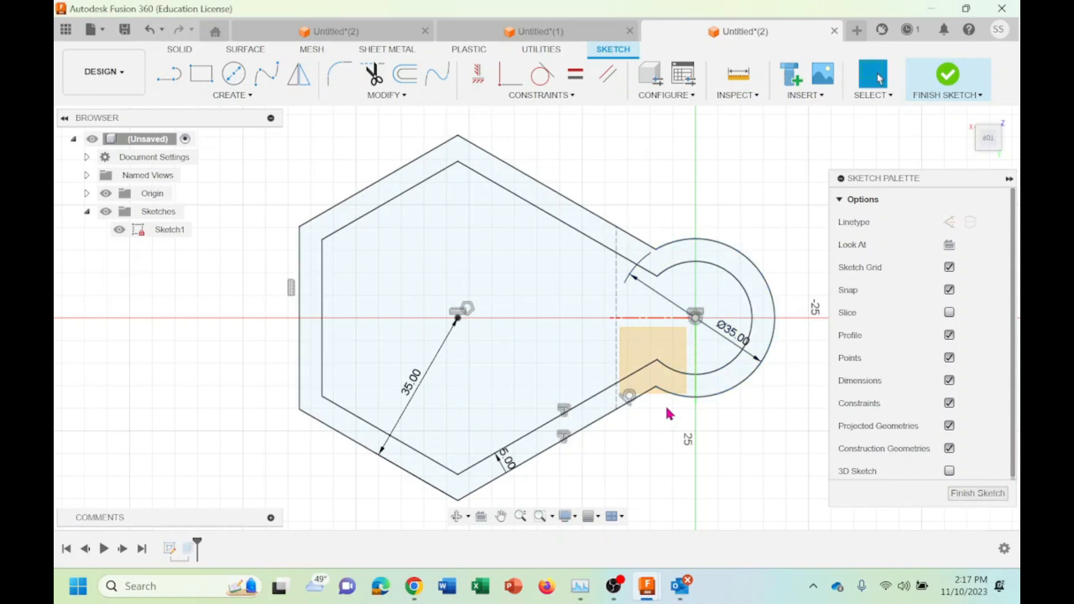
pyautogui.click(973, 496)
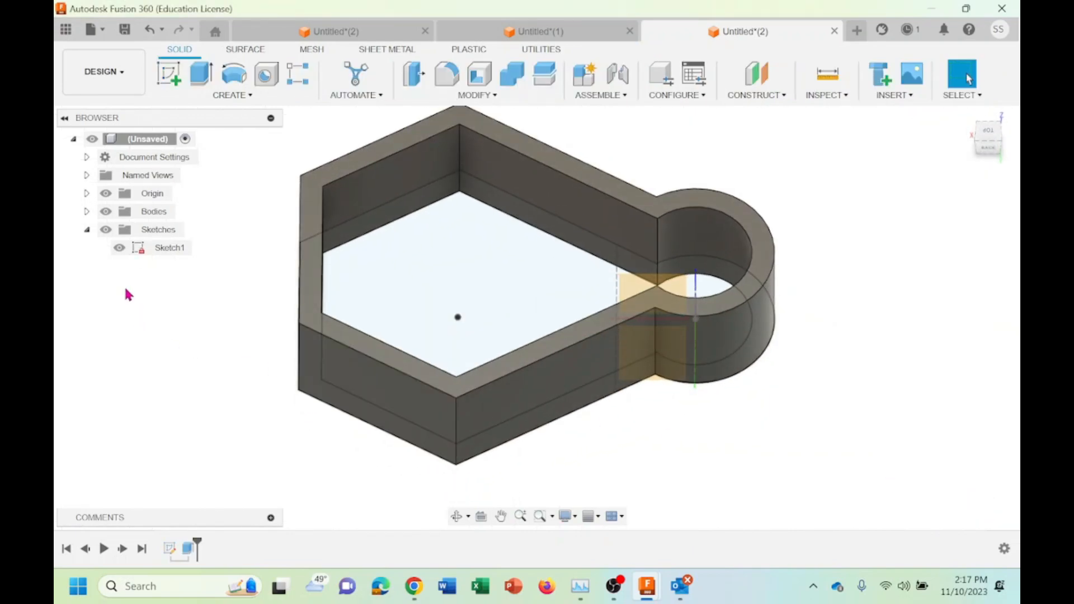
# Edit Sketch1 to set the hexagon's centre-to-side dimension to 25 mm, and finish the sketch to update the body
pyautogui.click(137, 250)
pyautogui.rightClick(138, 251)
pyautogui.click(188, 299)
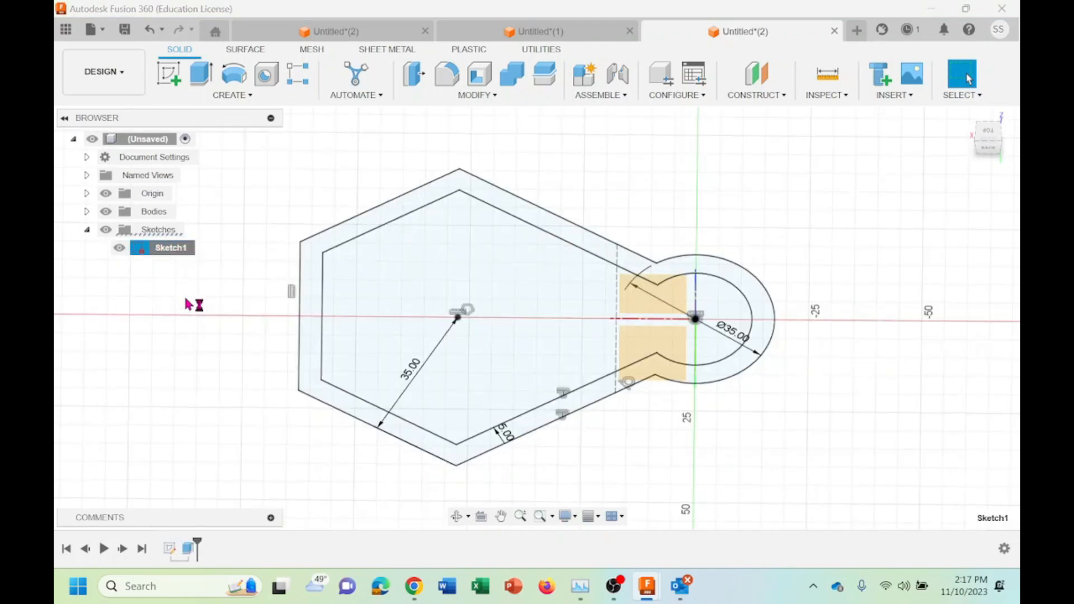
pyautogui.doubleClick(417, 382)
pyautogui.write('25')
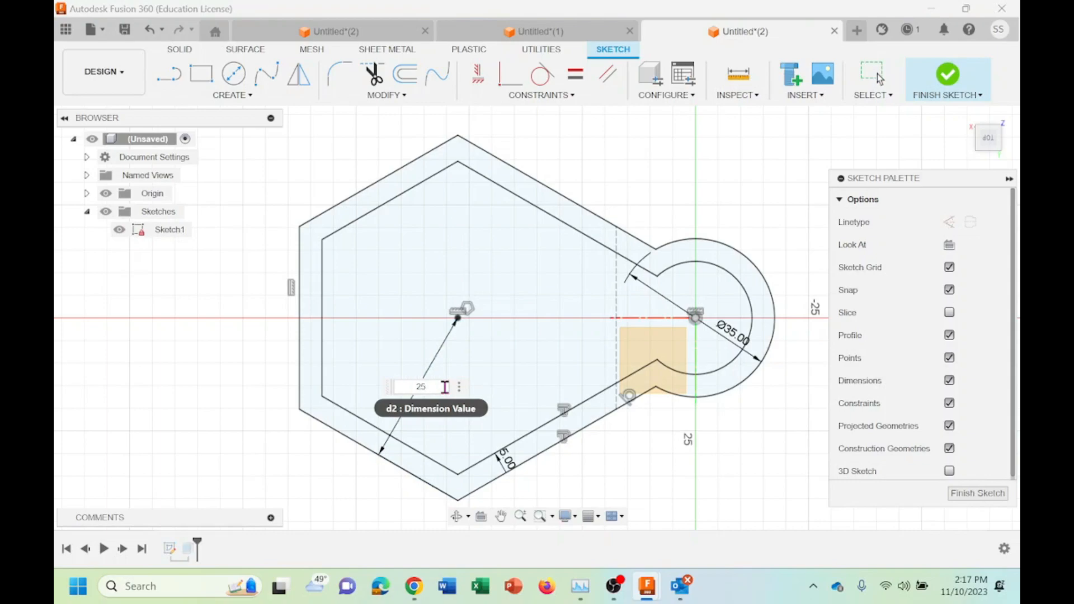
pyautogui.press('Return')
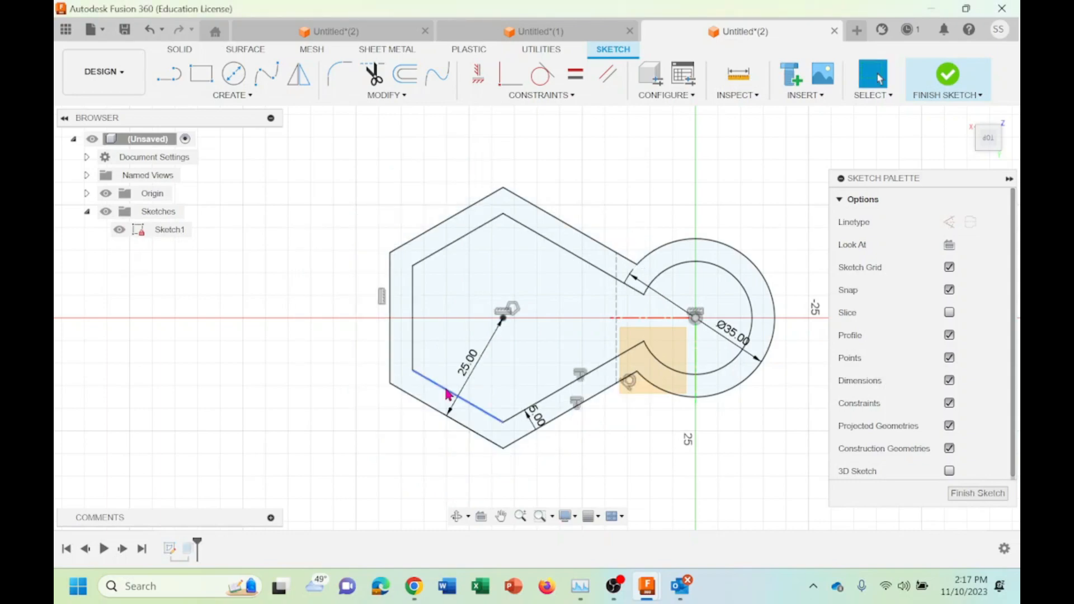
pyautogui.click(978, 493)
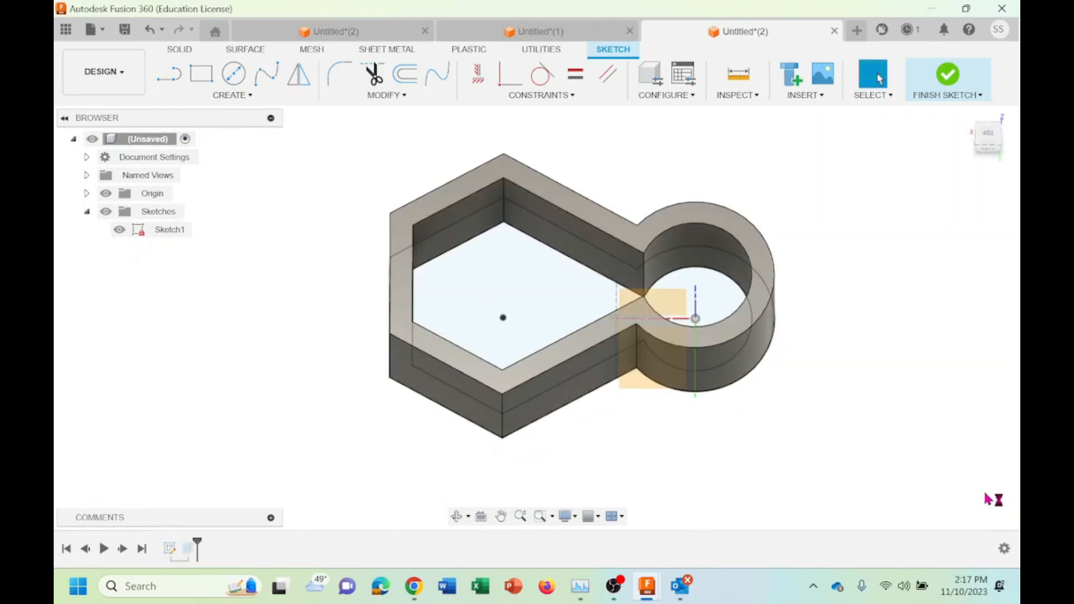
pyautogui.click(456, 515)
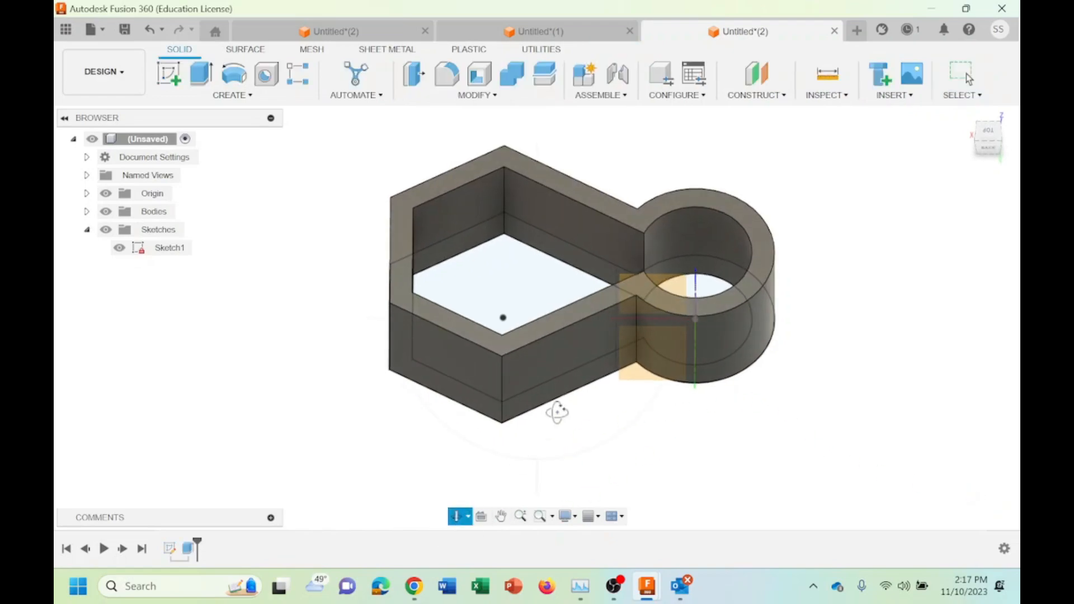
pyautogui.moveTo(556, 413); pyautogui.dragTo(592, 367)
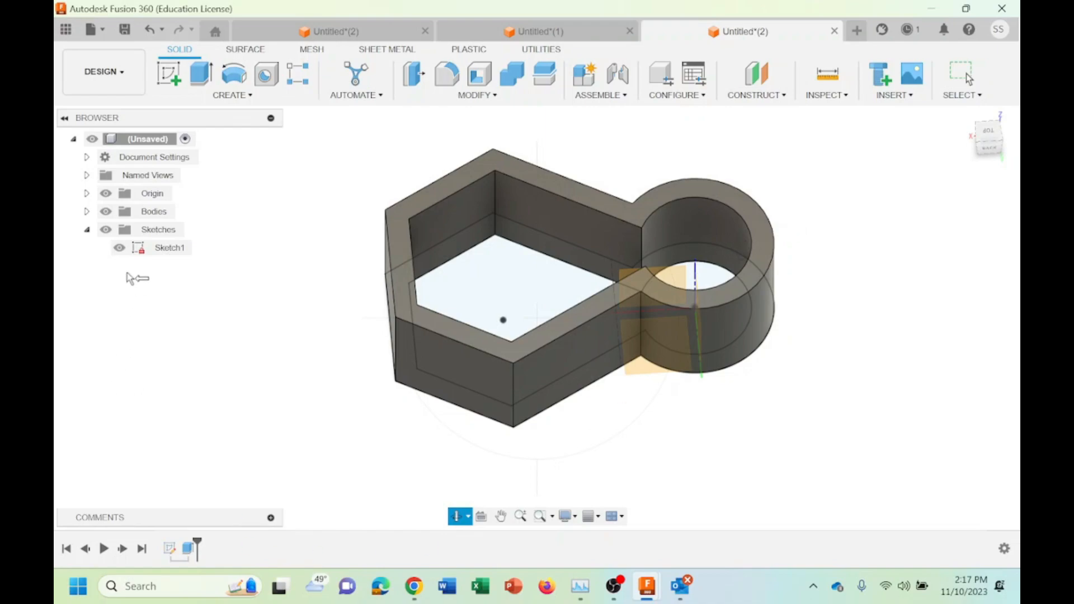
# Reopen Sketch1 for editing and bring up the sketch modification commands
pyautogui.click(134, 249)
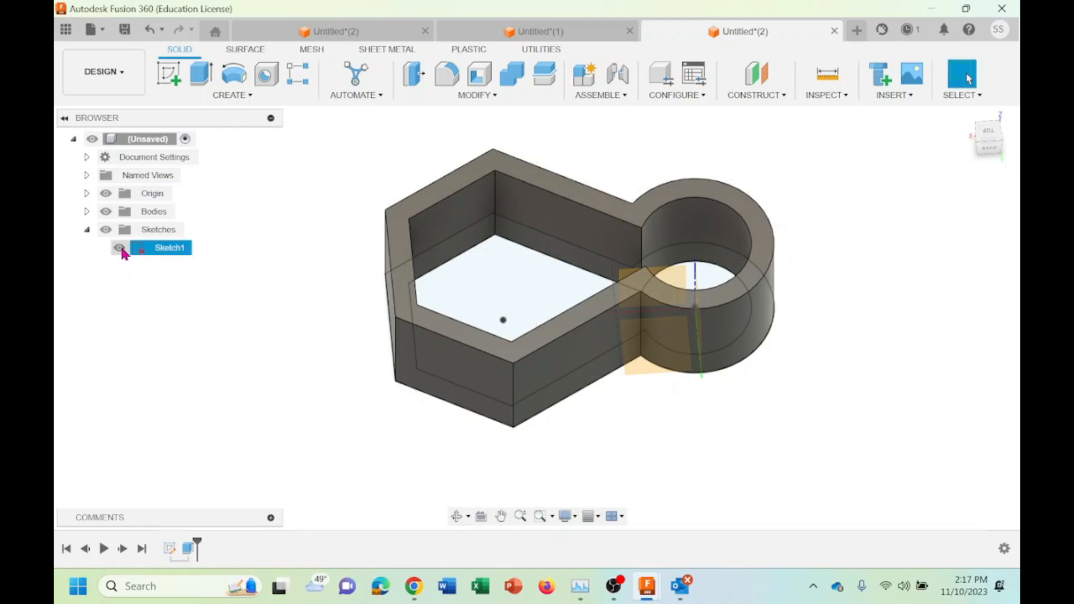
pyautogui.rightClick(152, 247)
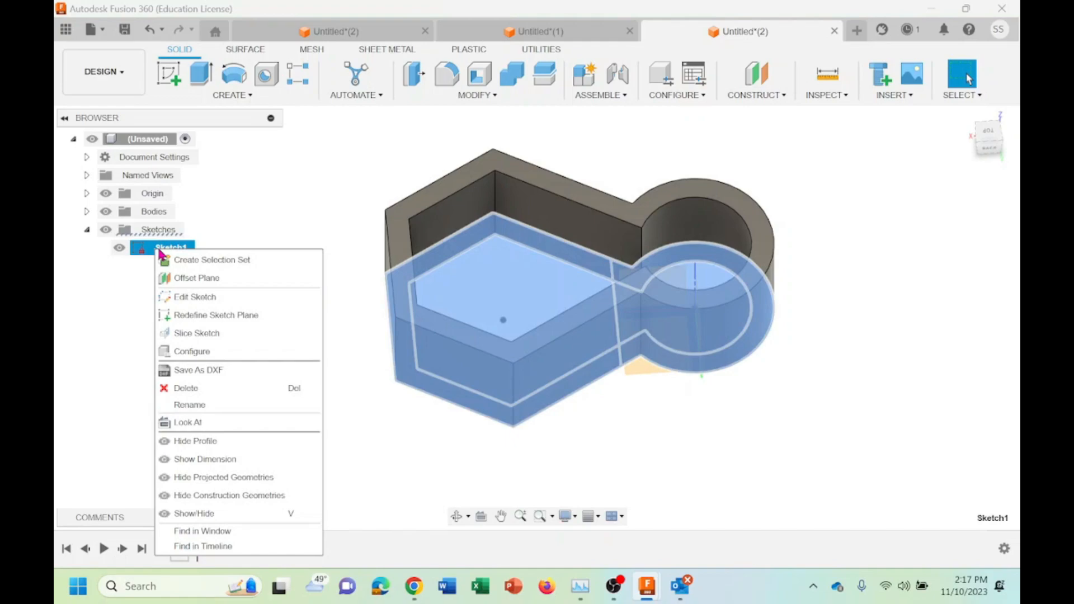
pyautogui.click(218, 305)
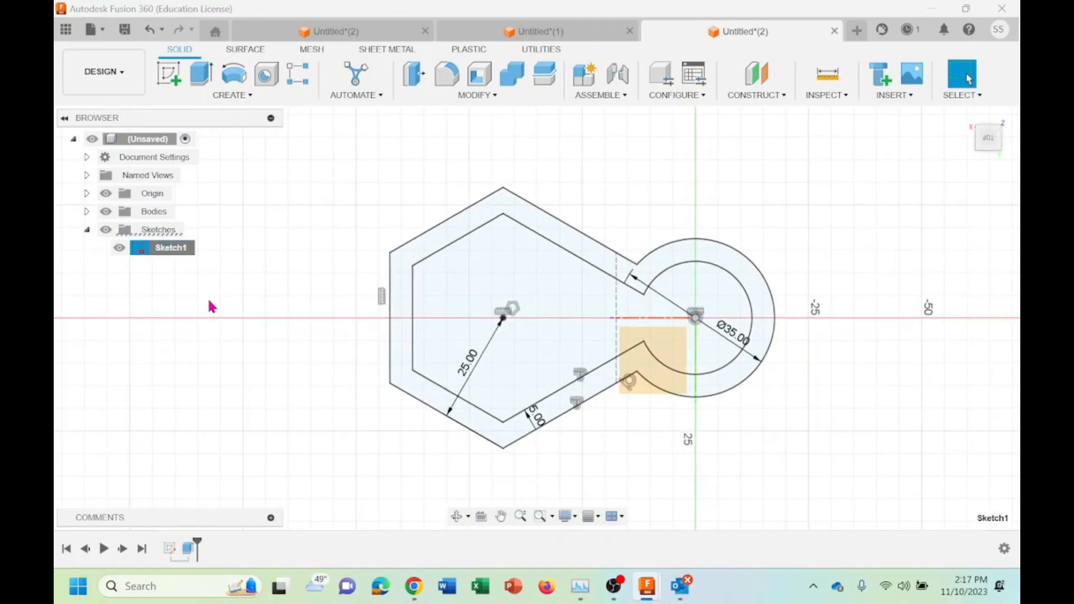
pyautogui.click(399, 97)
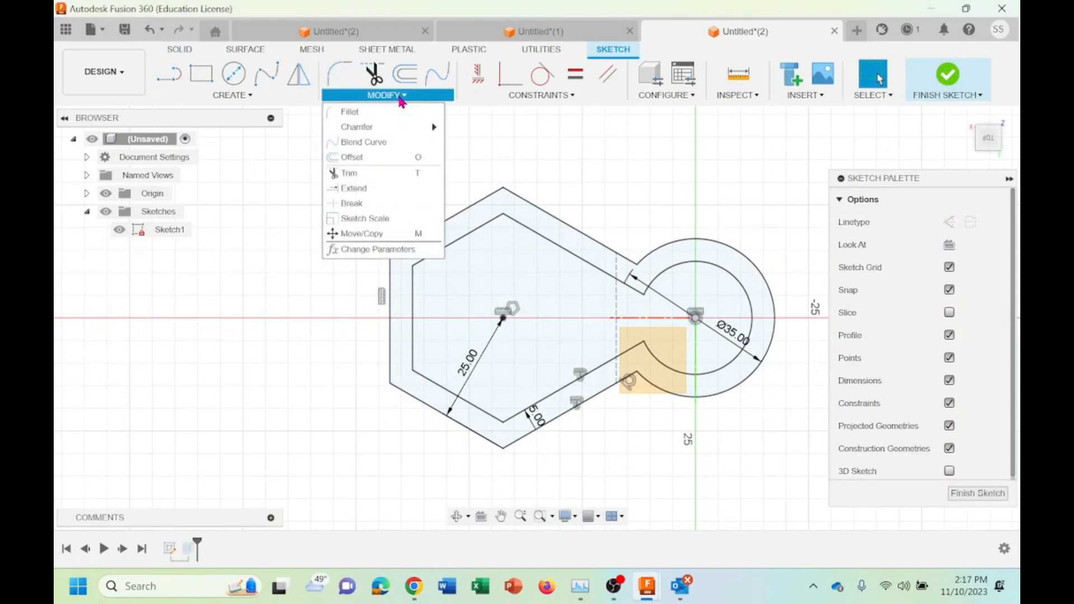